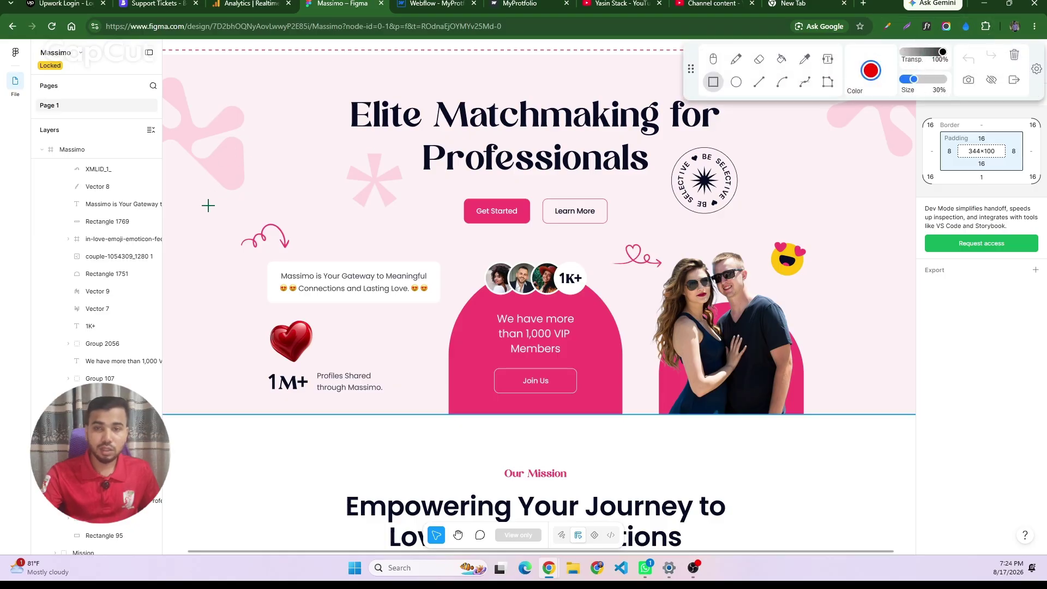
- Outline the hero's lower content, round badge, asterisk and both pink corner shapes with red rectangle annotations
mouse_move(220, 224)
left_mouse_down()
mouse_move(855, 415)
mouse_move(849, 438)
left_mouse_up()
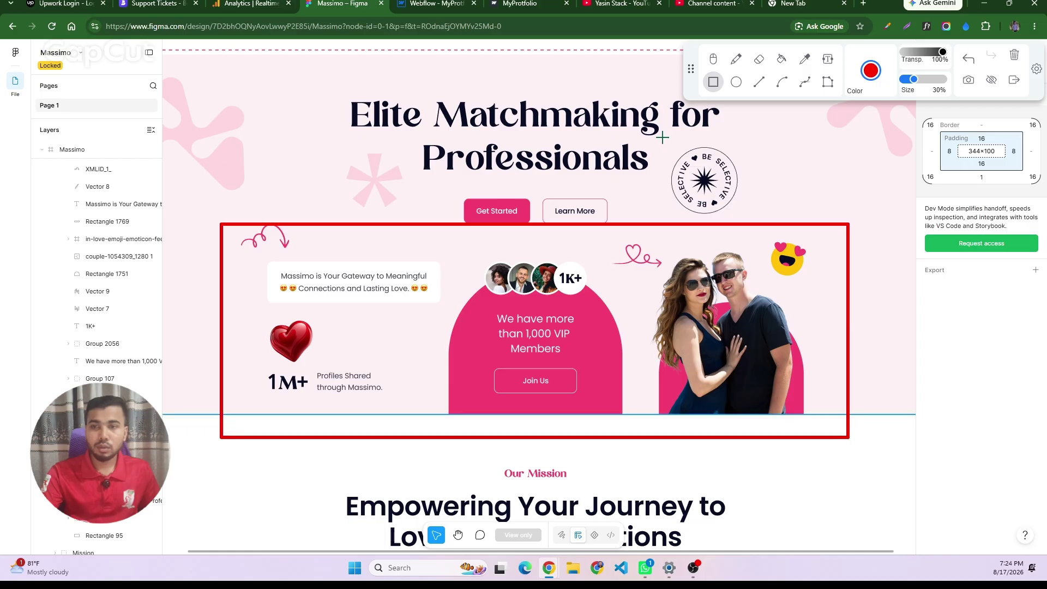
left_click_drag(662, 137, 753, 220)
left_click_drag(805, 111, 911, 171)
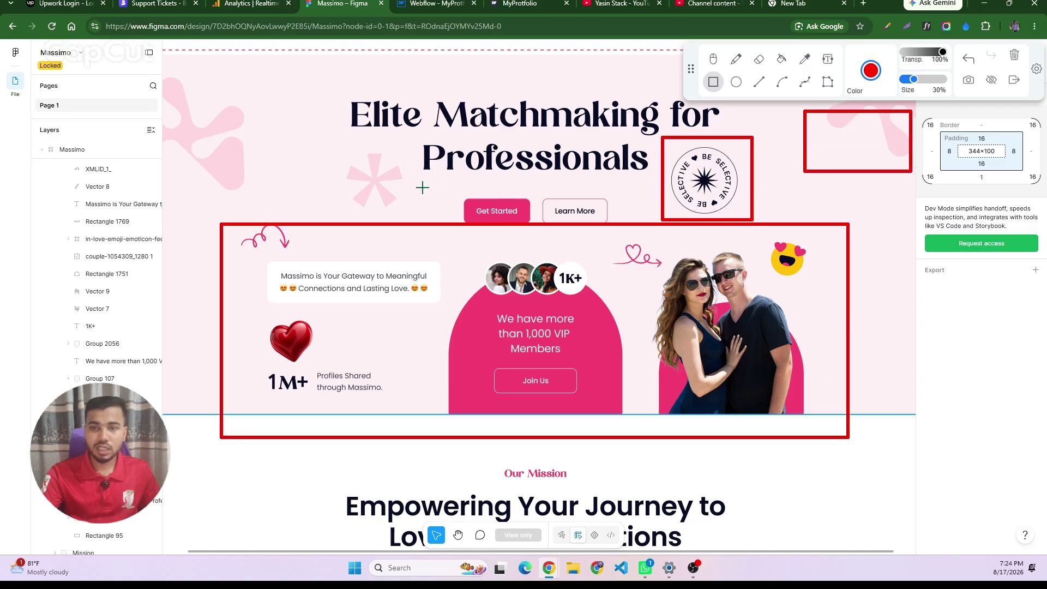
left_click_drag(334, 148, 404, 222)
left_click_drag(163, 85, 264, 189)
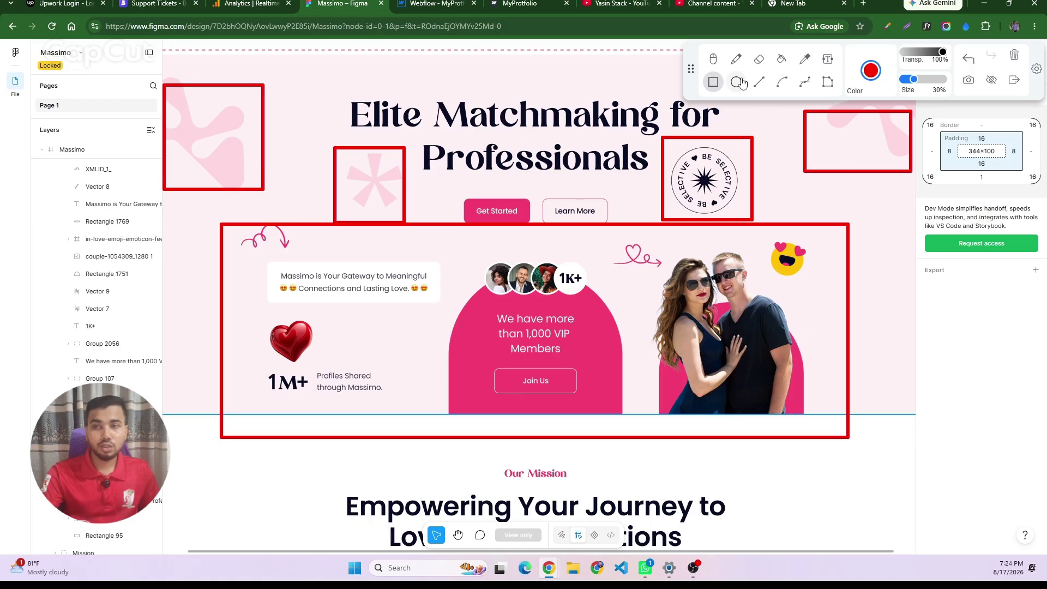
- Undo all five rectangle annotations and close the drawing overlay
left_click(968, 59)
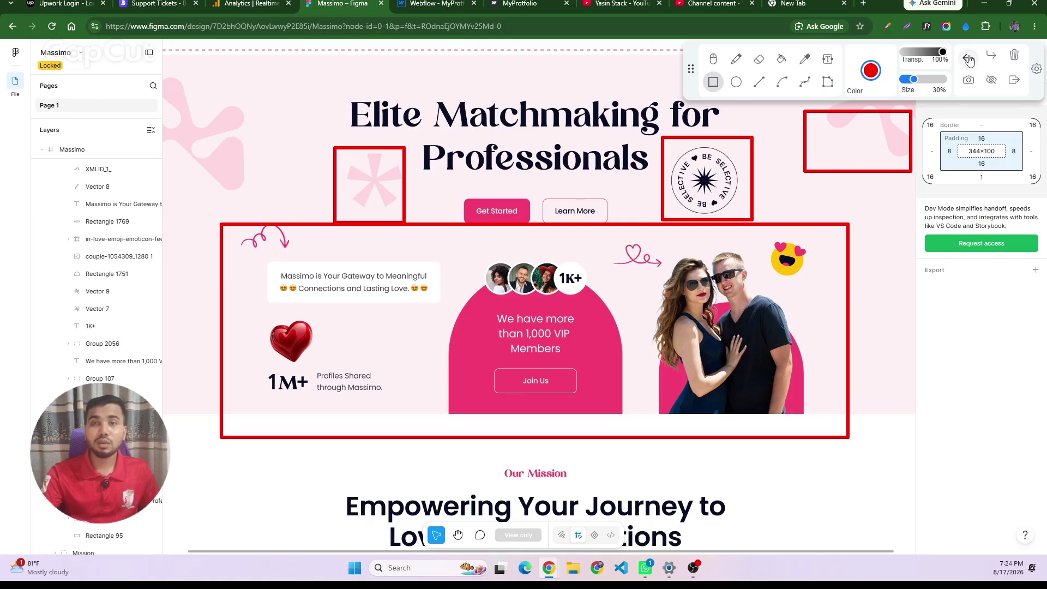
left_click(969, 59)
left_click(968, 58)
left_click(969, 58)
left_click(968, 58)
scroll(449, 211, "down", 3)
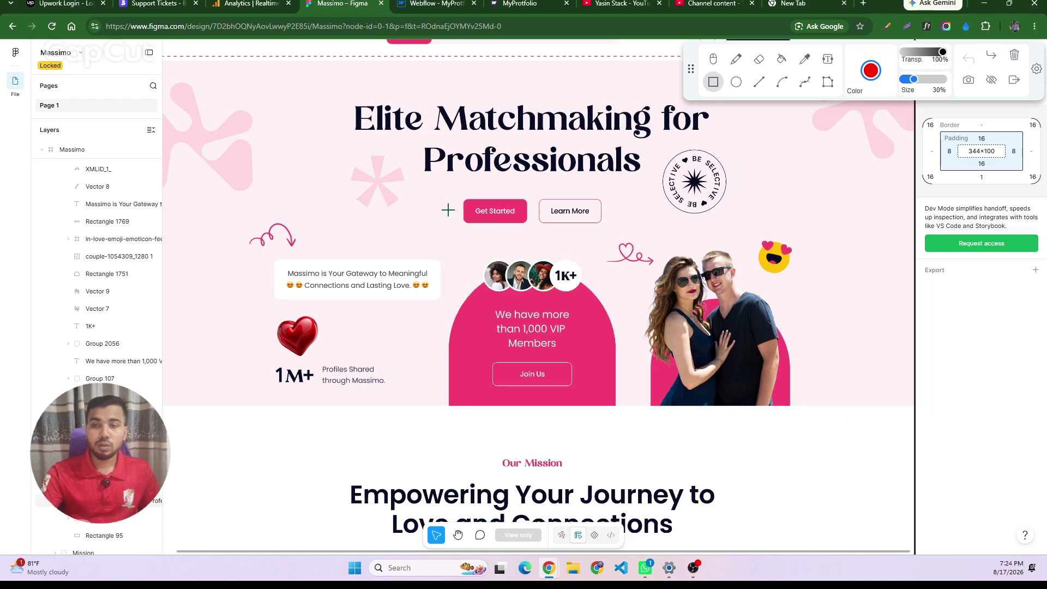
left_click(1016, 81)
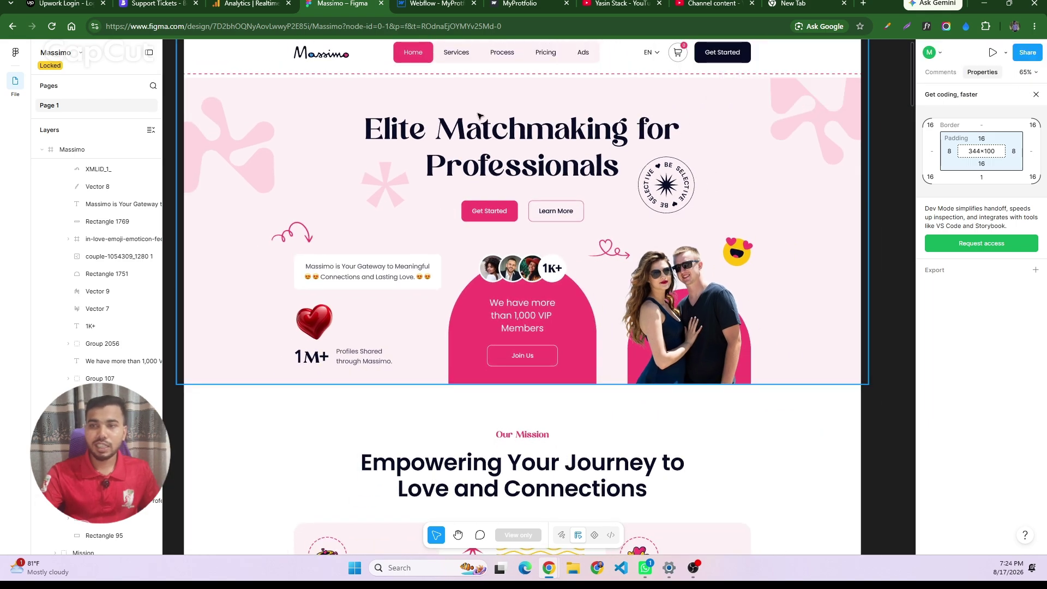
- Inspect the hero's decorative shapes, round badge, background and emoji one after another to examine their layout properties
left_click(217, 140)
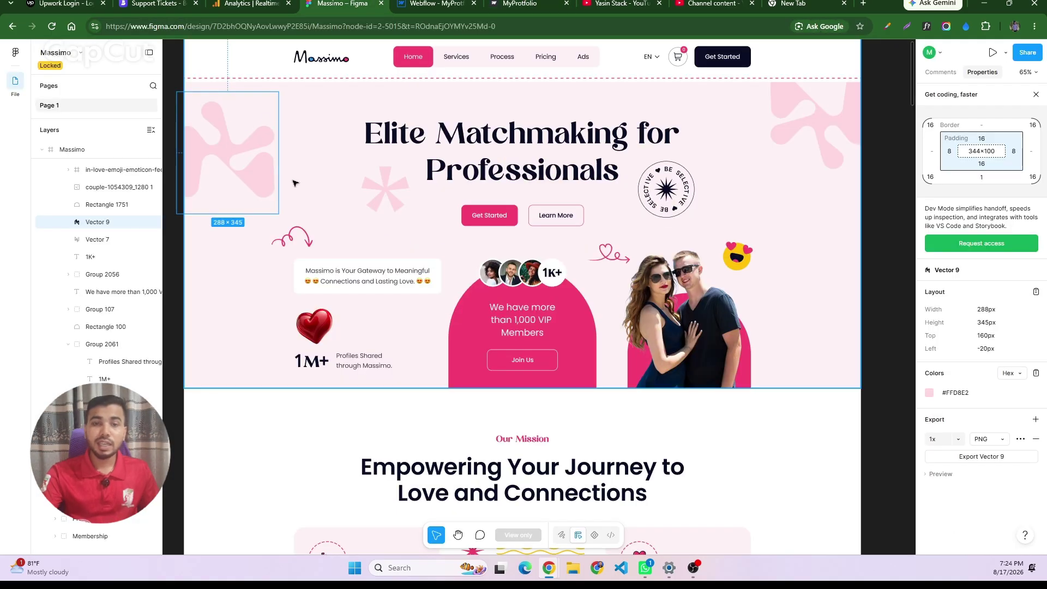
left_click(816, 123)
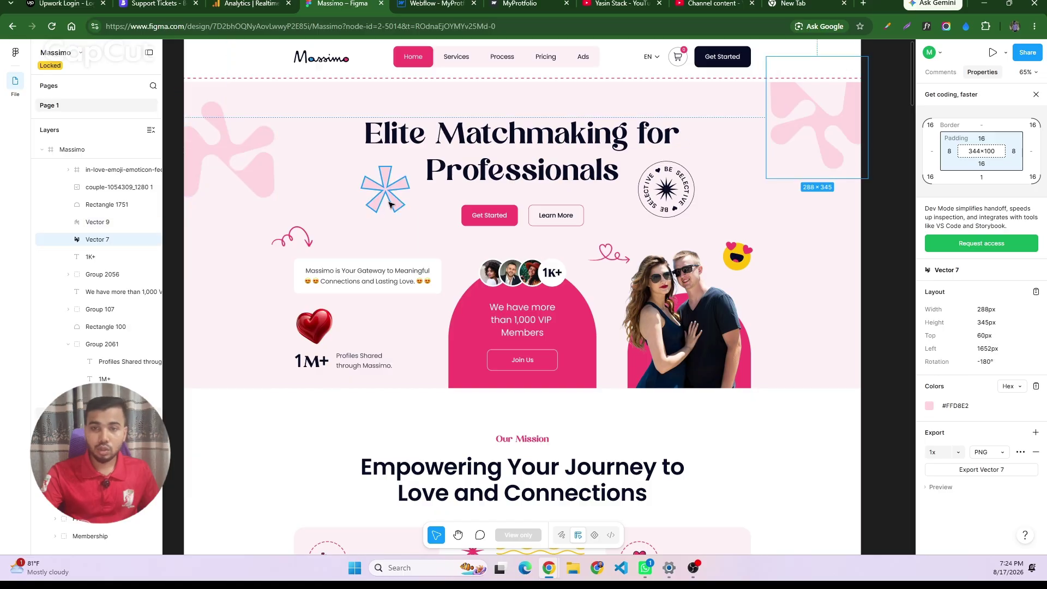
left_click(389, 205)
left_click(649, 197)
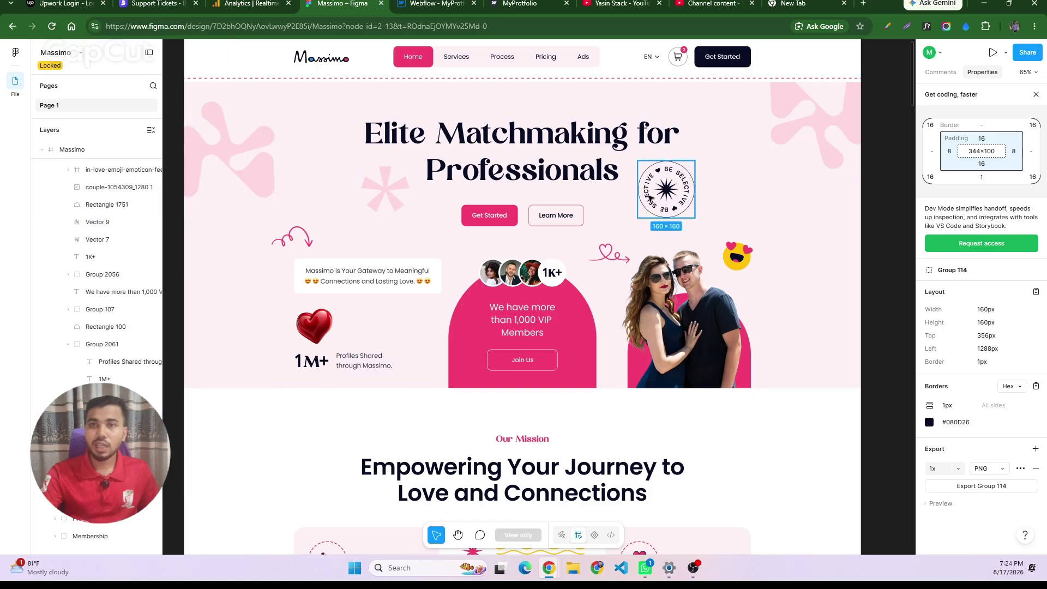
left_click(223, 137)
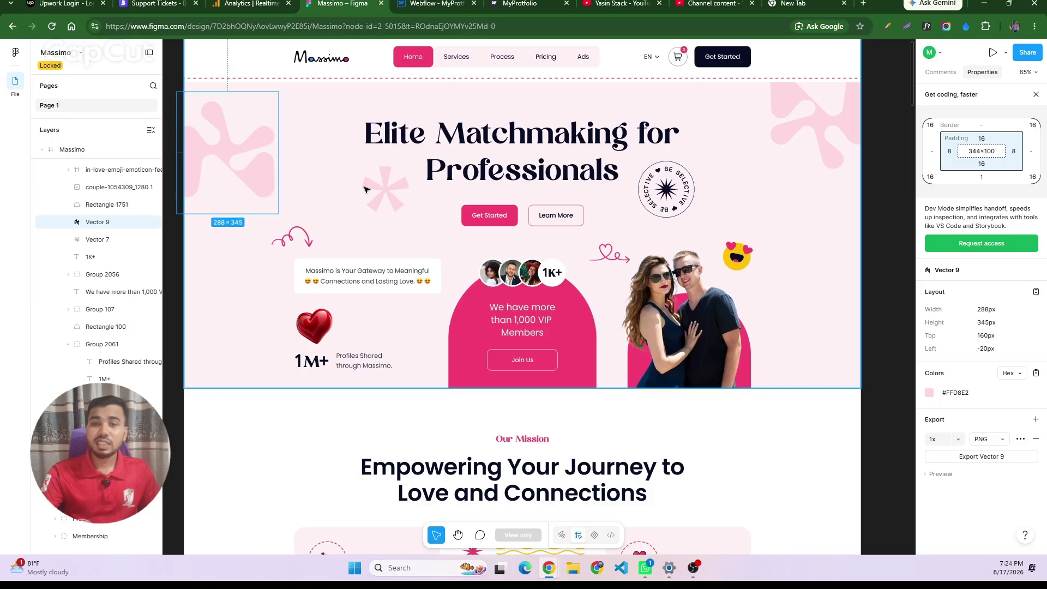
left_click(294, 180)
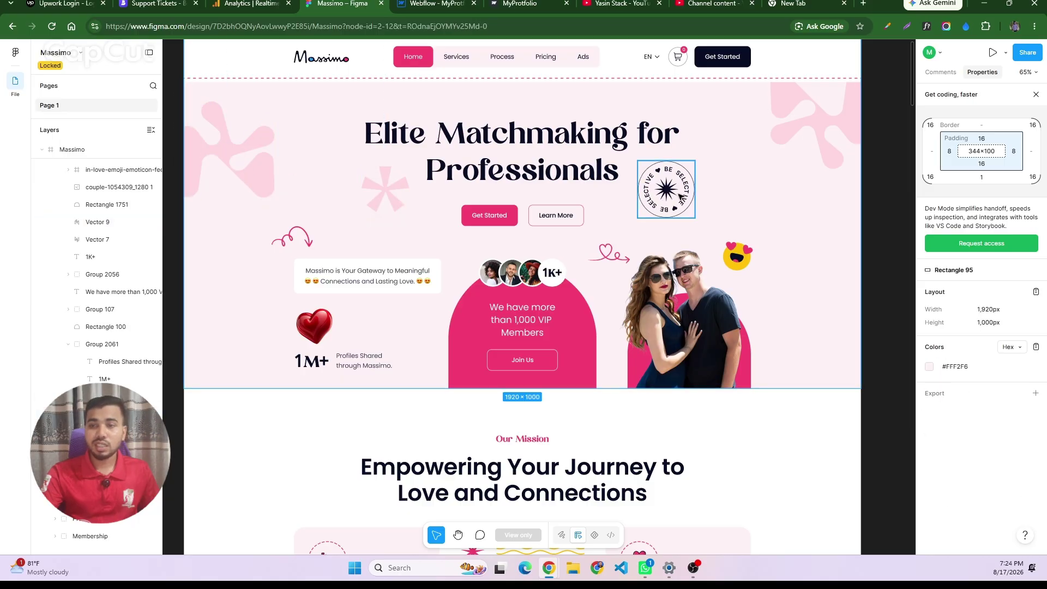
left_click(791, 158)
left_click(306, 240)
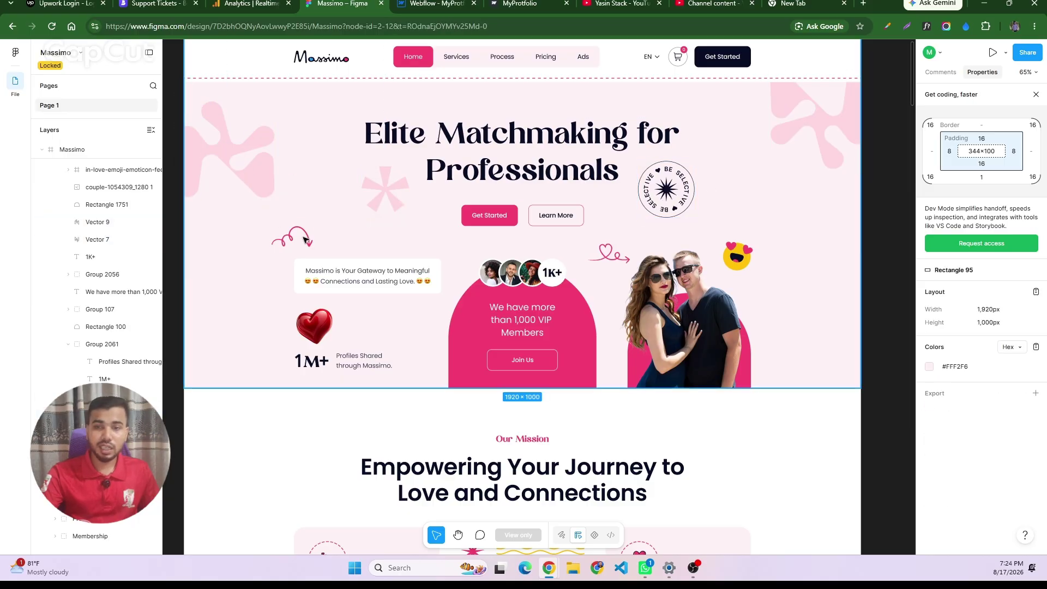
left_click(734, 258)
double_click(733, 259)
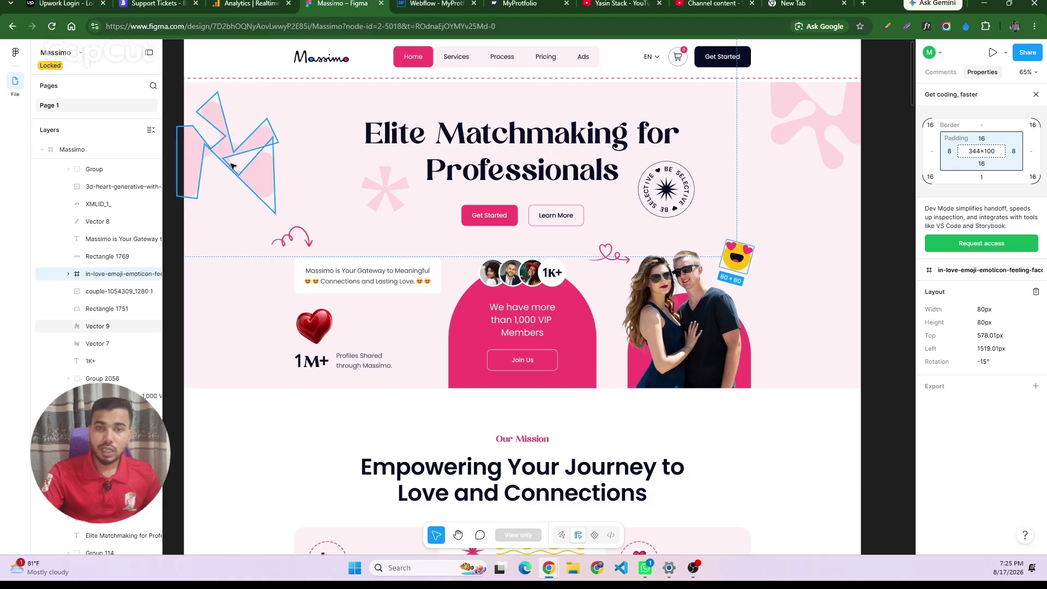
- Preview the pink decorative shape at the hero's left edge and export it as a PNG at 1x scale
left_click(232, 146)
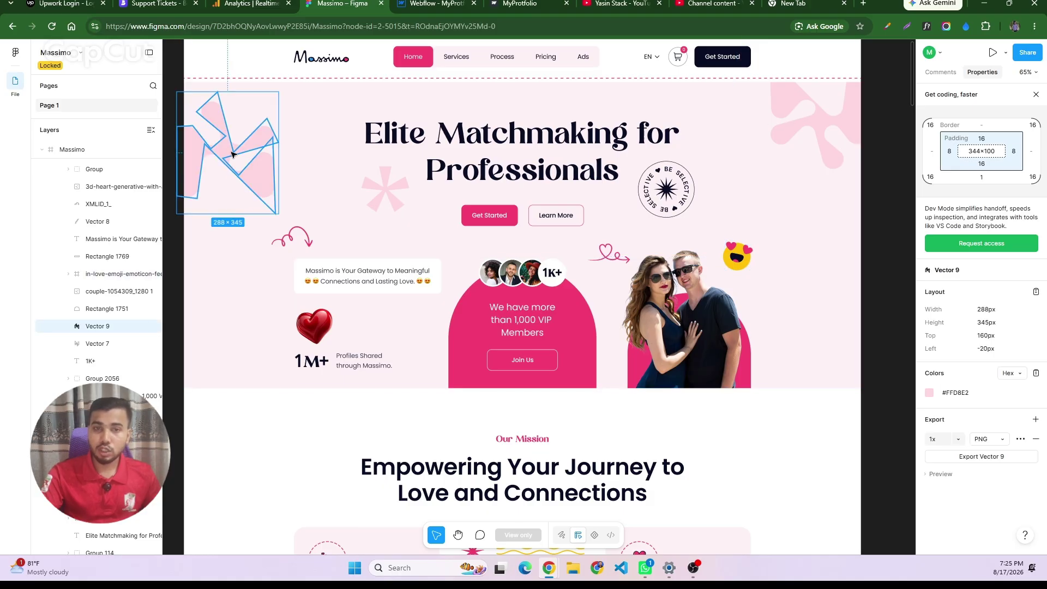
left_click(933, 474)
scroll(980, 478, "down", 2)
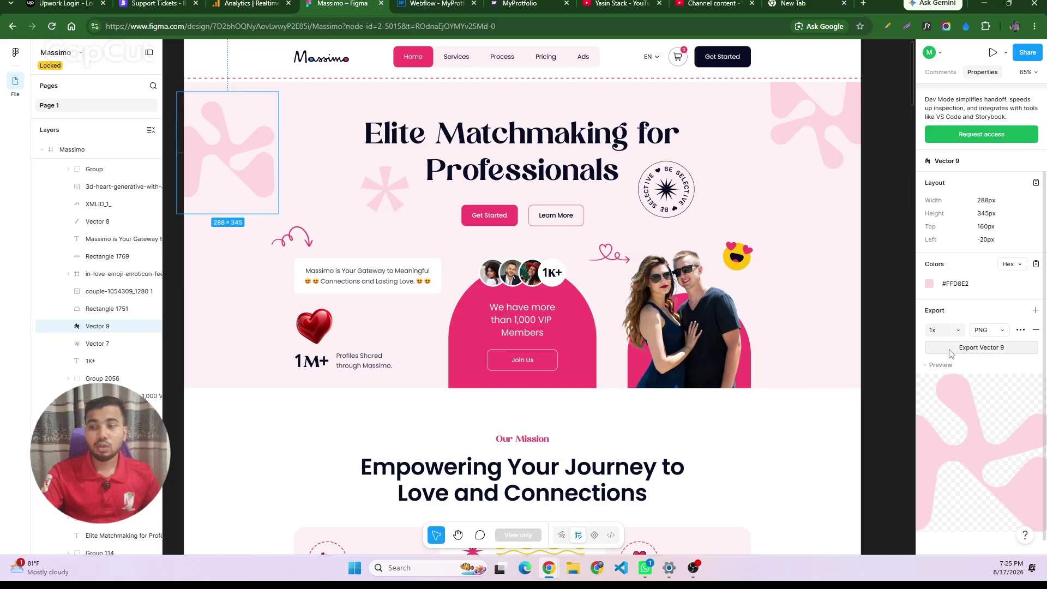
left_click(997, 334)
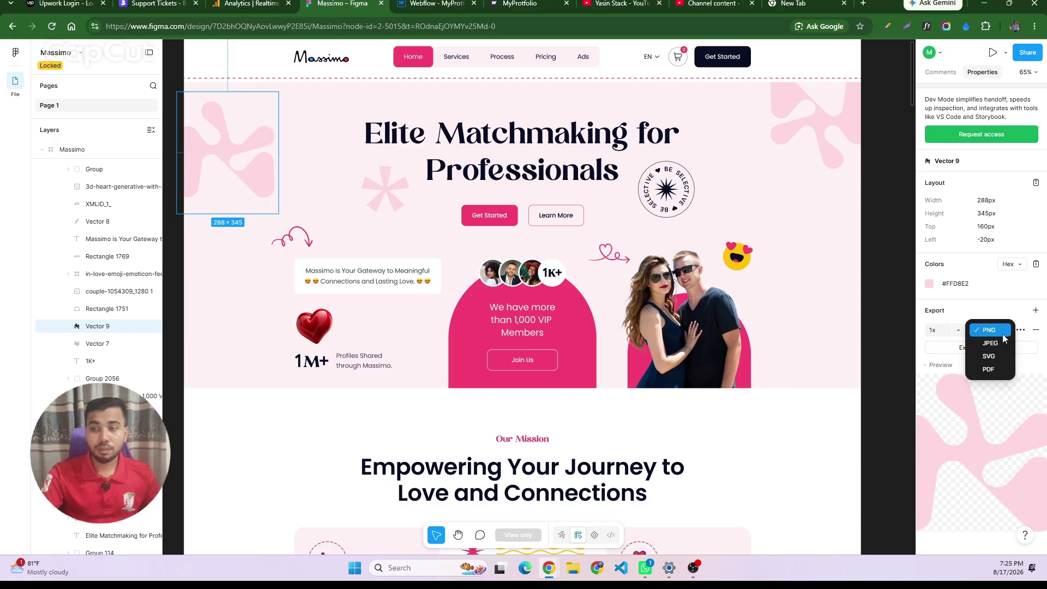
left_click(967, 388)
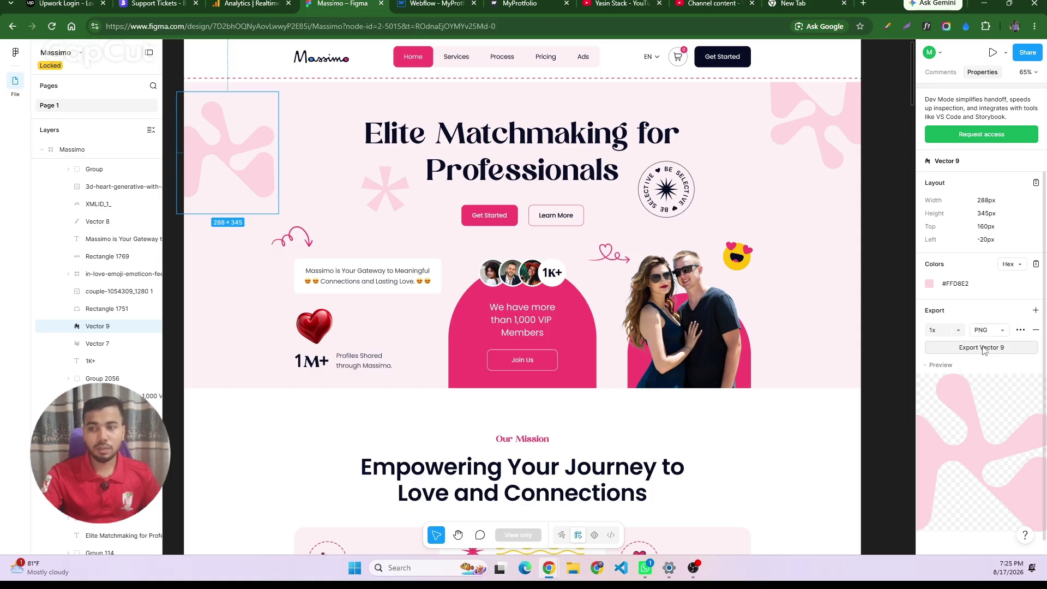
left_click(959, 332)
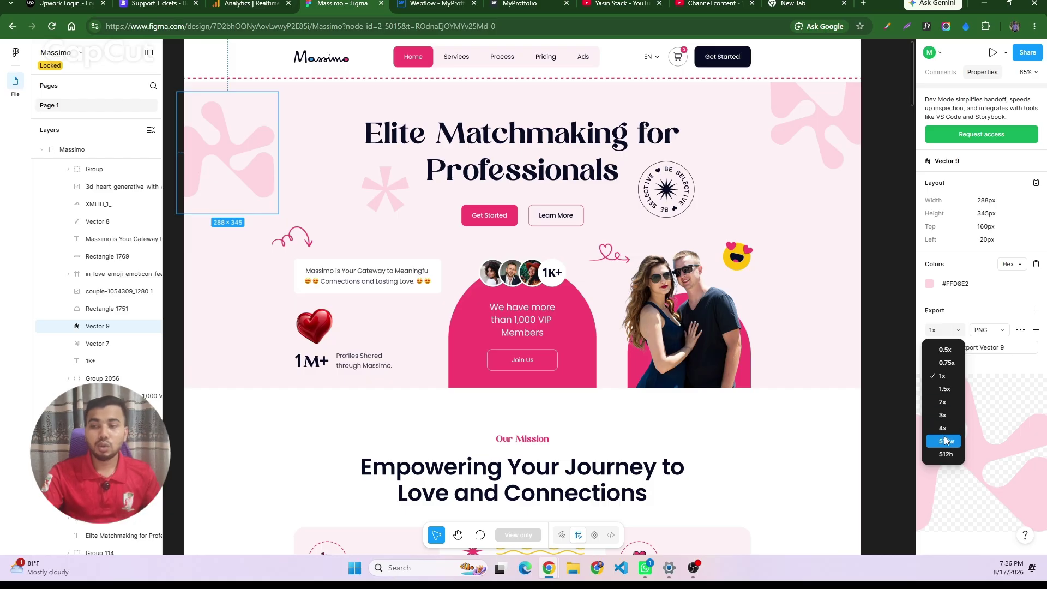
left_click(988, 361)
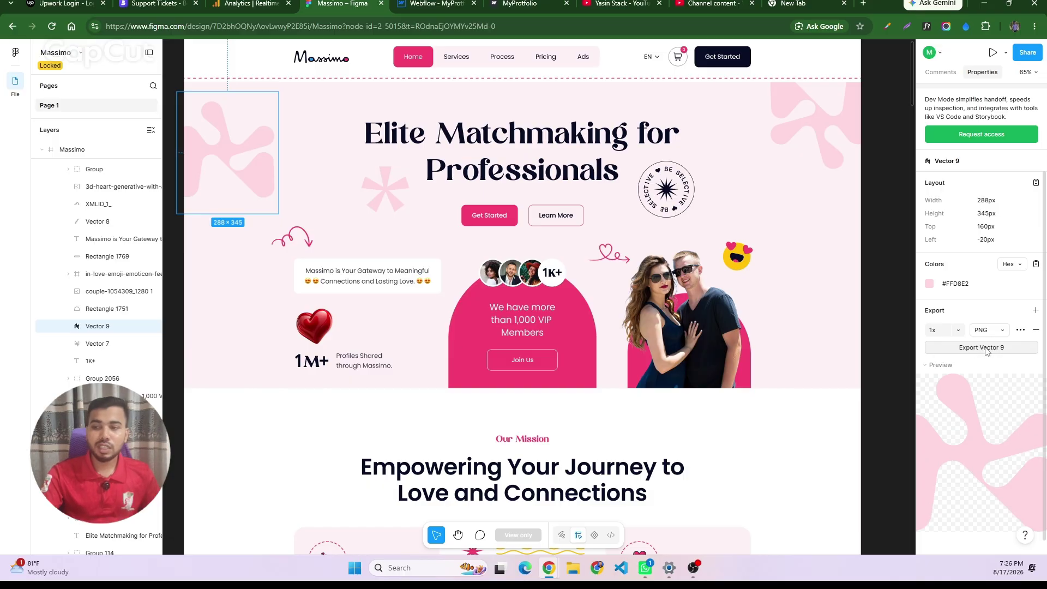
left_click(964, 349)
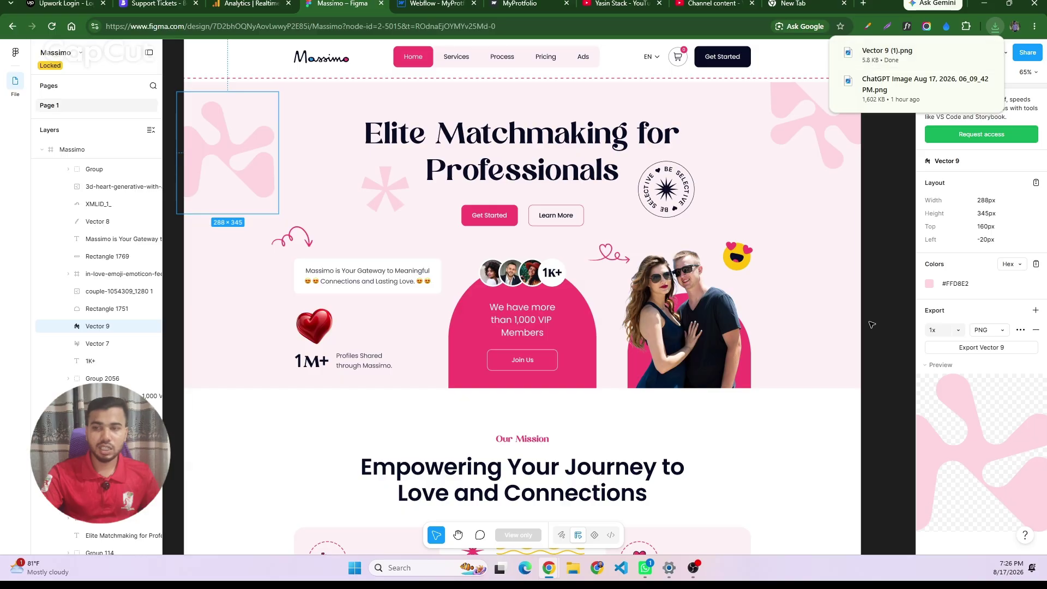
left_click(393, 302)
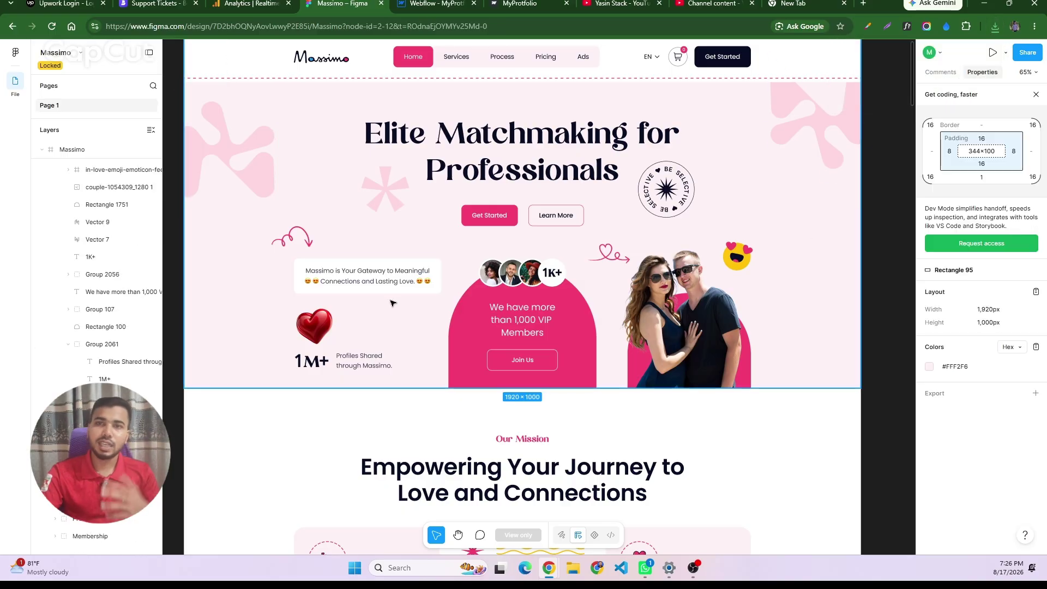
- Compare the hero section built in Webflow with the Figma design and examine the left pink shape's placement
left_click(423, 4)
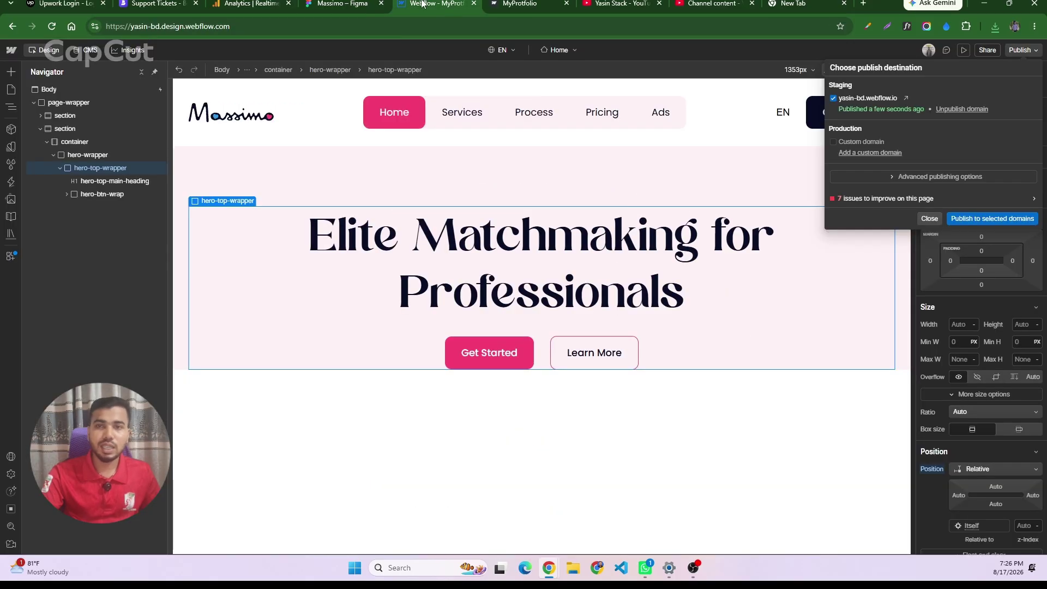
left_click(361, 262)
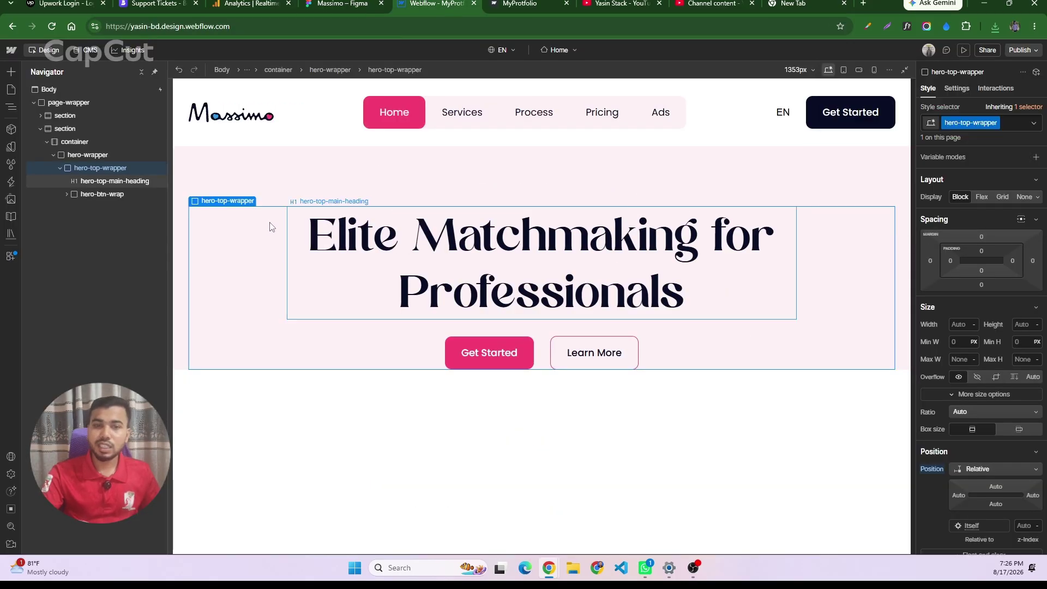
left_click(352, 3)
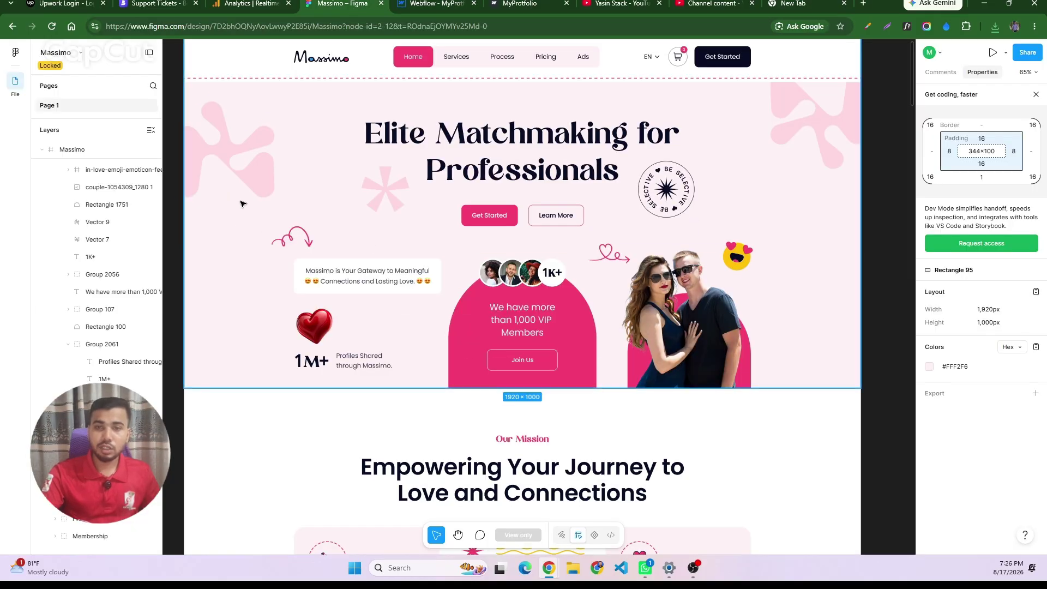
left_click(440, 6)
left_click(360, 5)
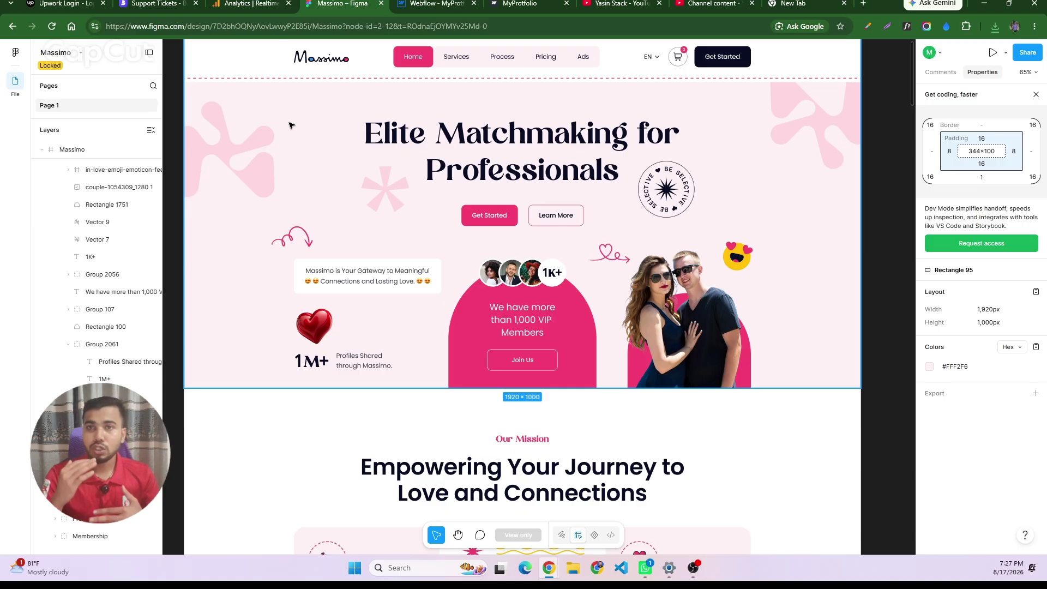
left_click(240, 151)
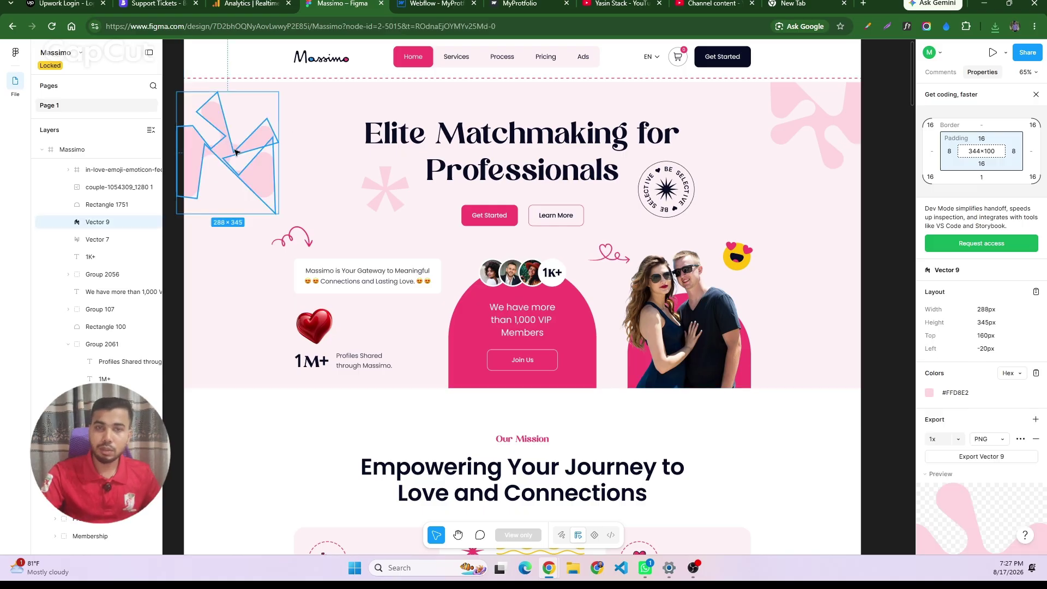
- Switch to Webflow, reset the hero section's position style and set it to Relative
left_click(436, 3)
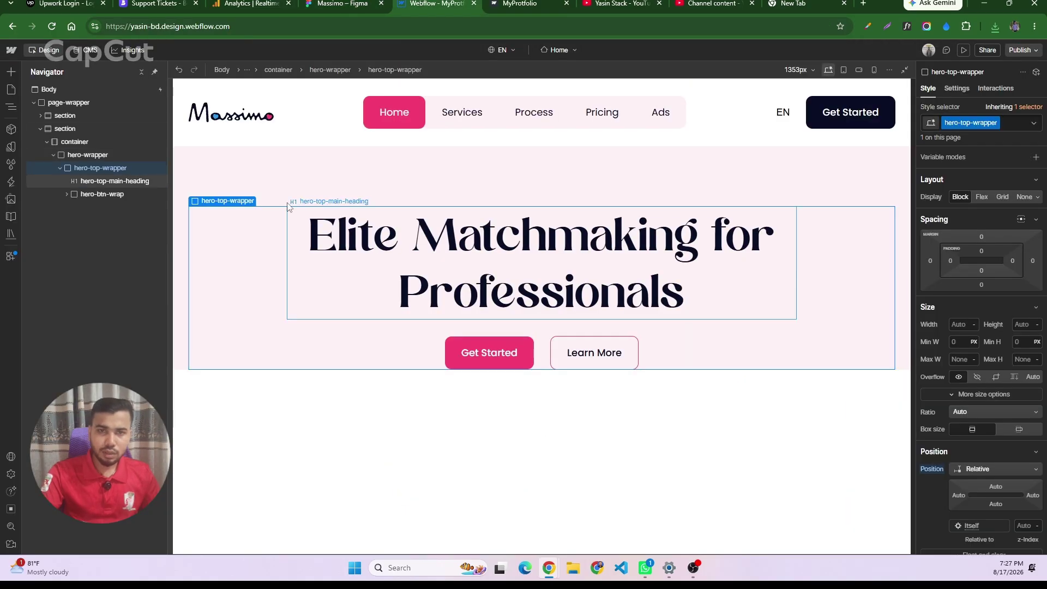
left_click(275, 169)
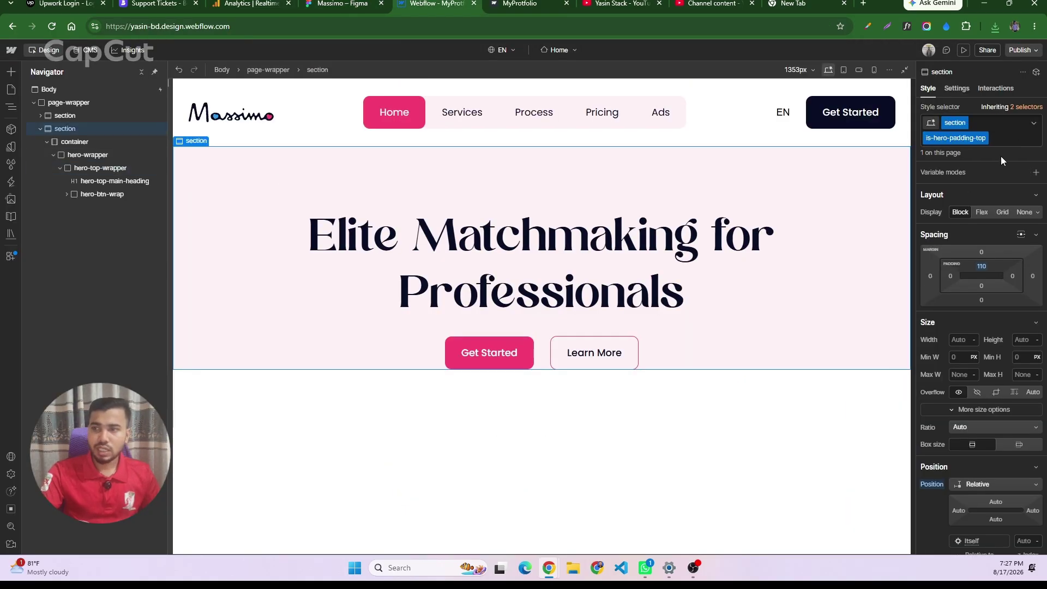
scroll(979, 347, "down", 2)
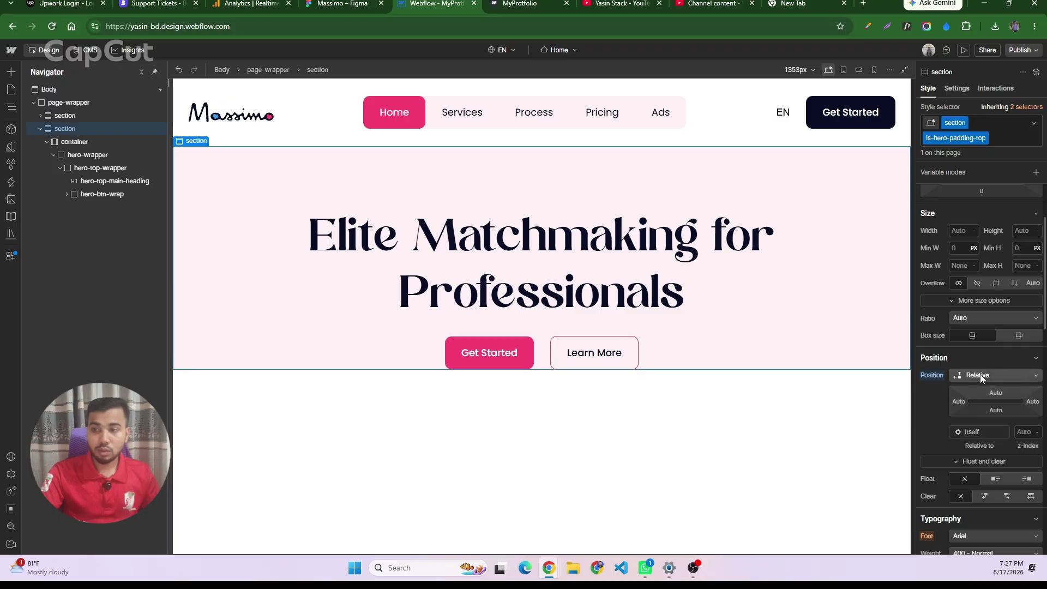
left_click(980, 376)
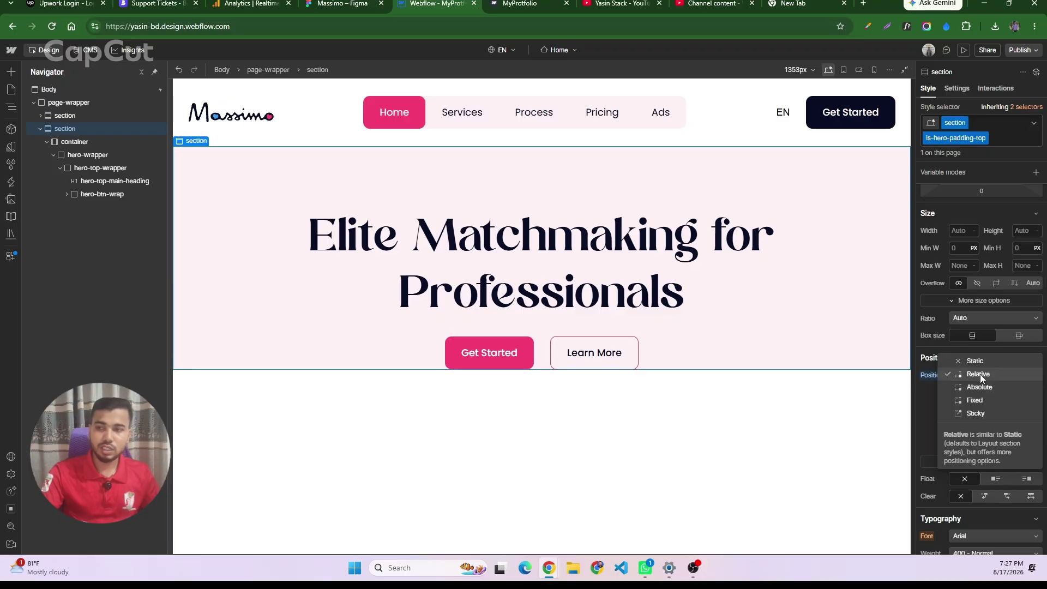
left_click(980, 374)
left_click(931, 376)
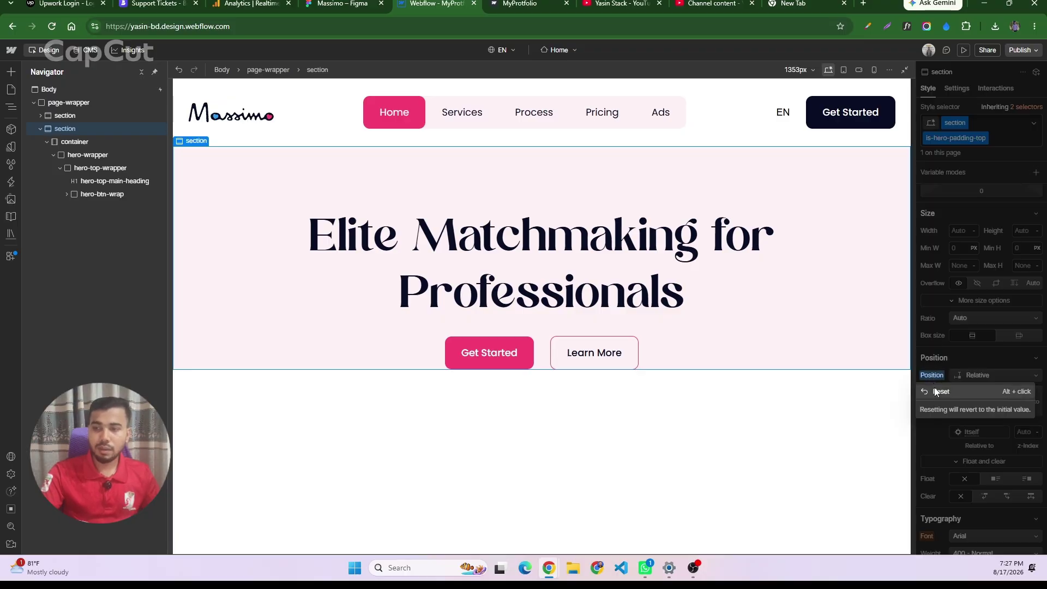
left_click(986, 387)
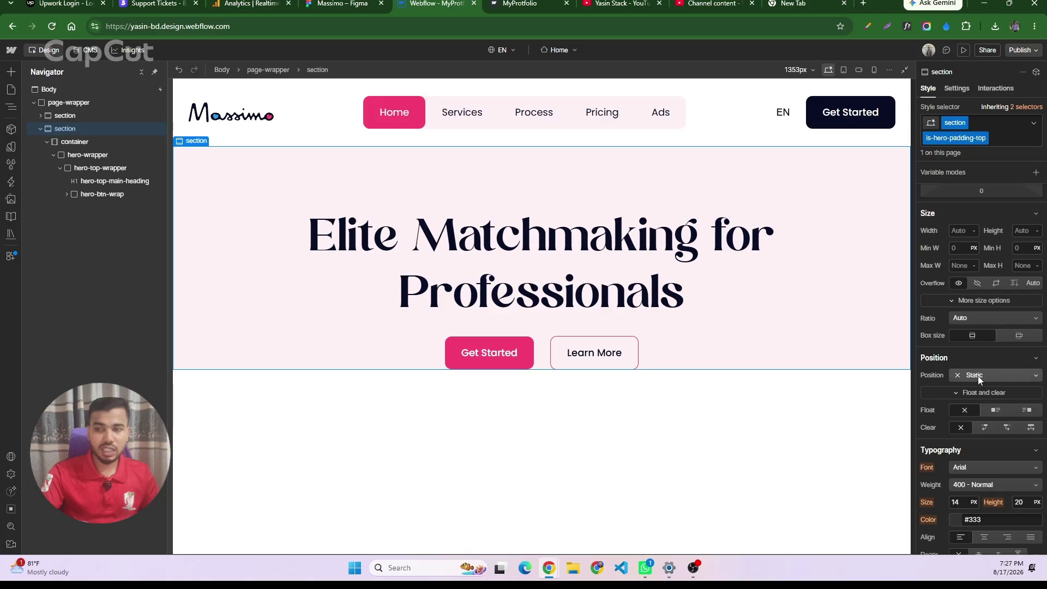
left_click(977, 375)
left_click(980, 388)
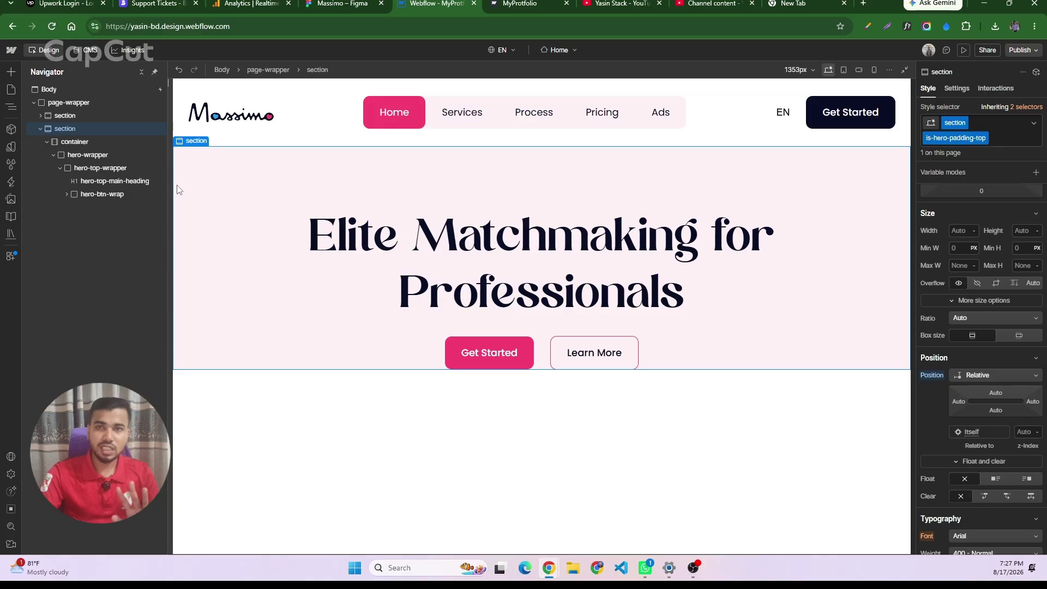
- Add an image element inside the hero section and duplicate it so the section holds two placeholder images
left_click(46, 142)
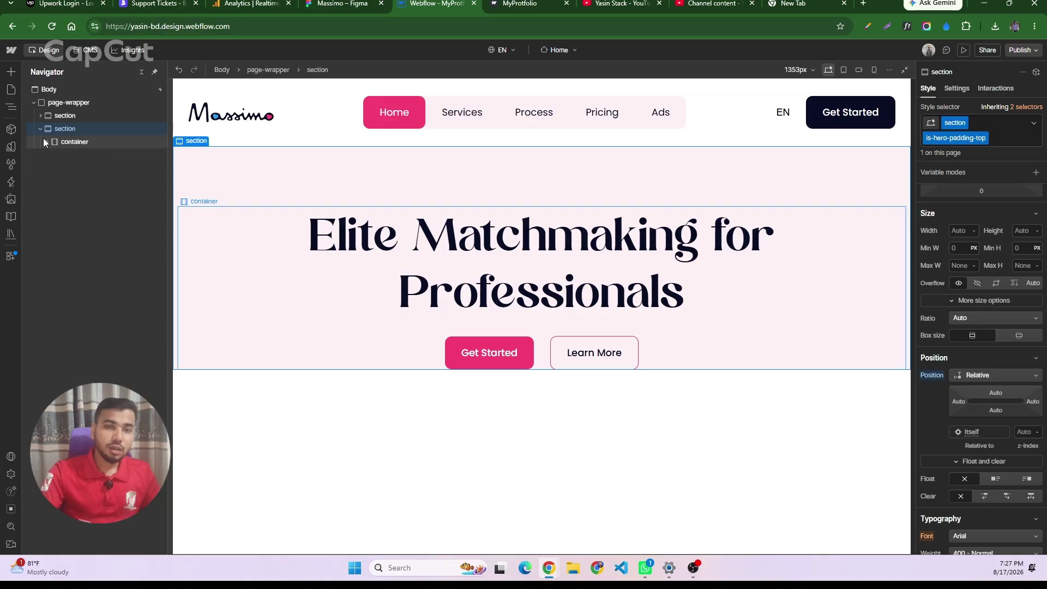
key("ctrl+k")
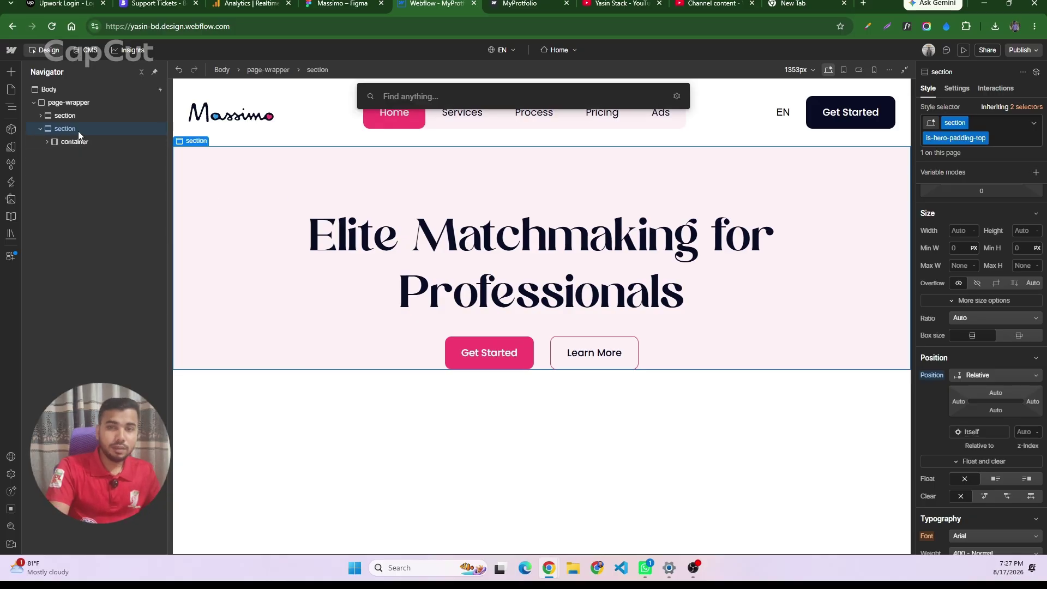
type("image")
key("Return")
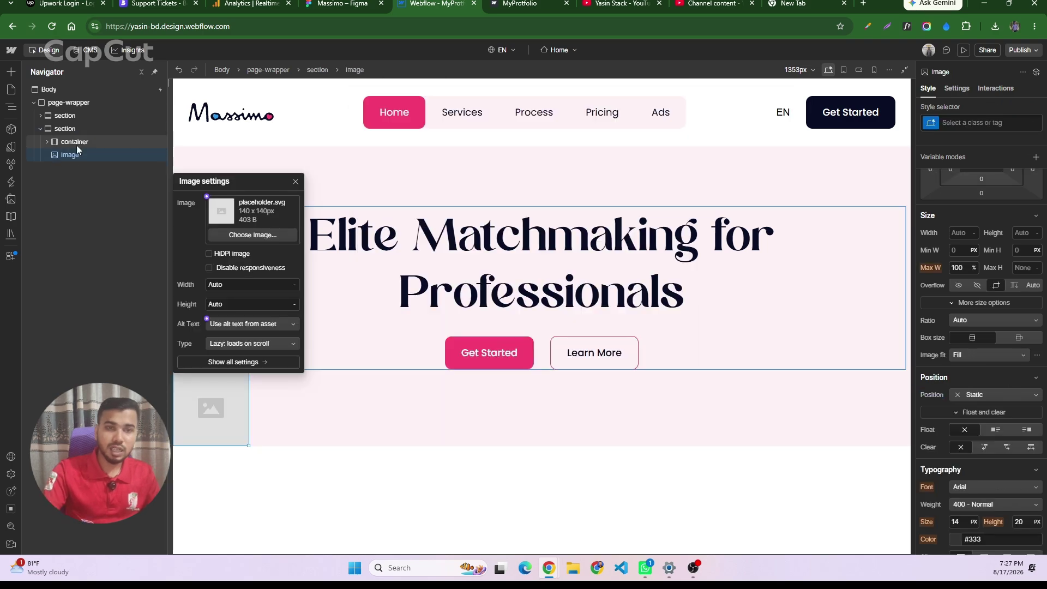
key("Escape")
key("ctrl+d")
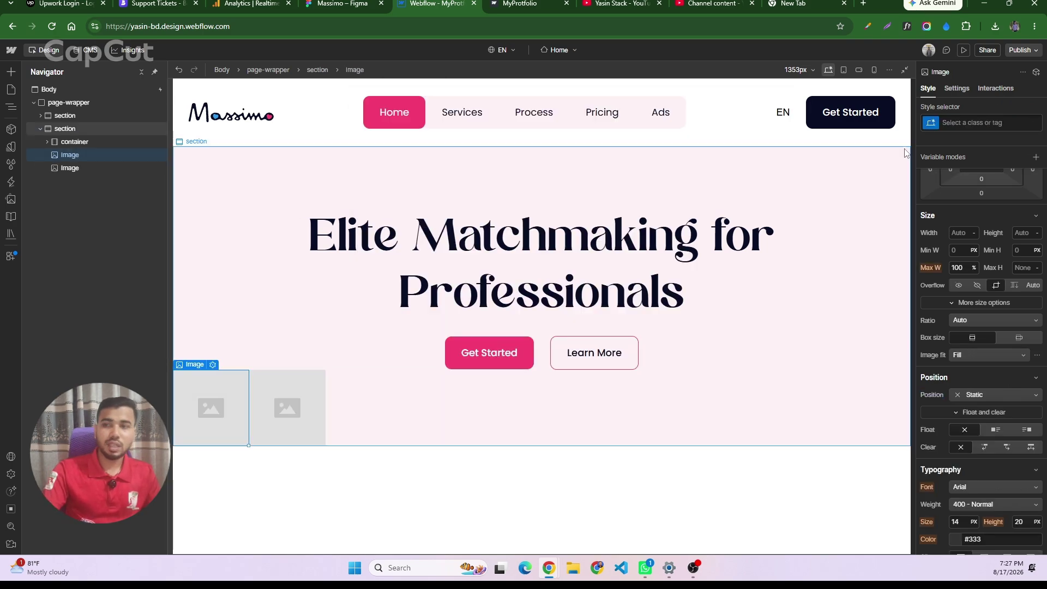
- Create the class hero-bg-image-01 on the first placeholder image in the hero section
left_click(985, 126)
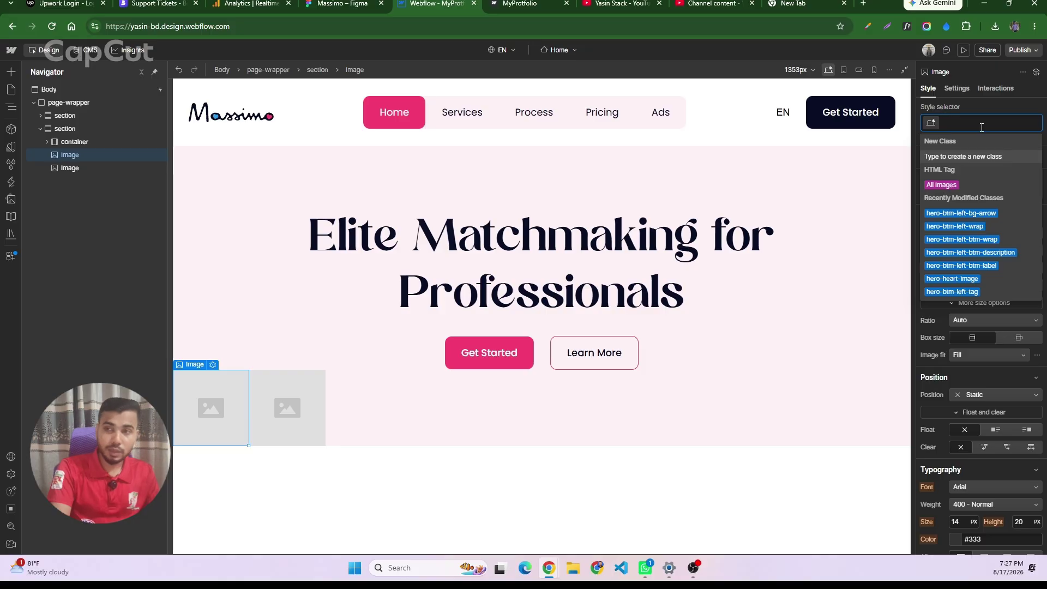
type("hero")
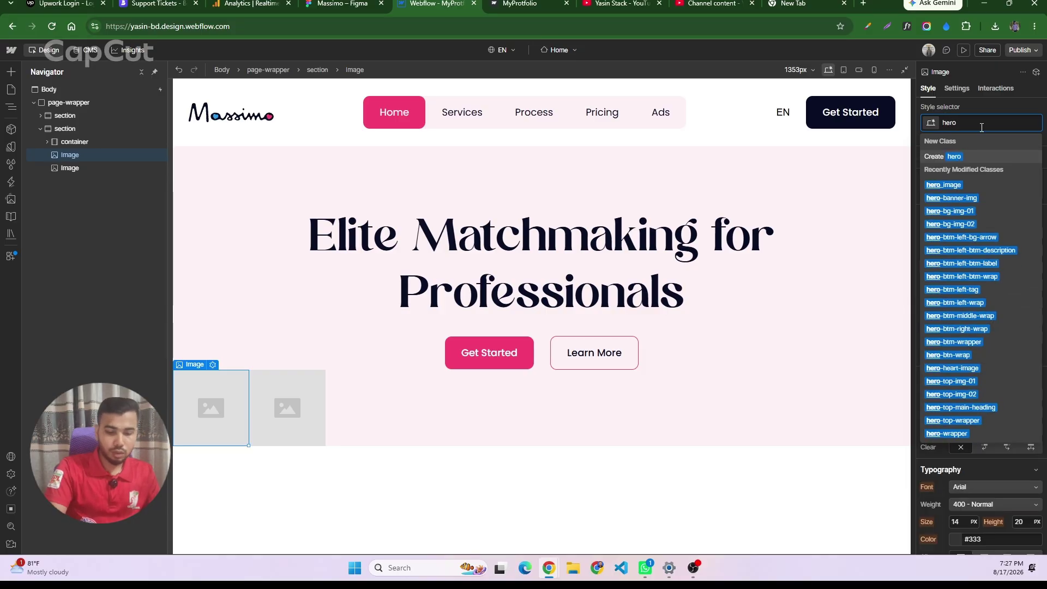
type("-bg-")
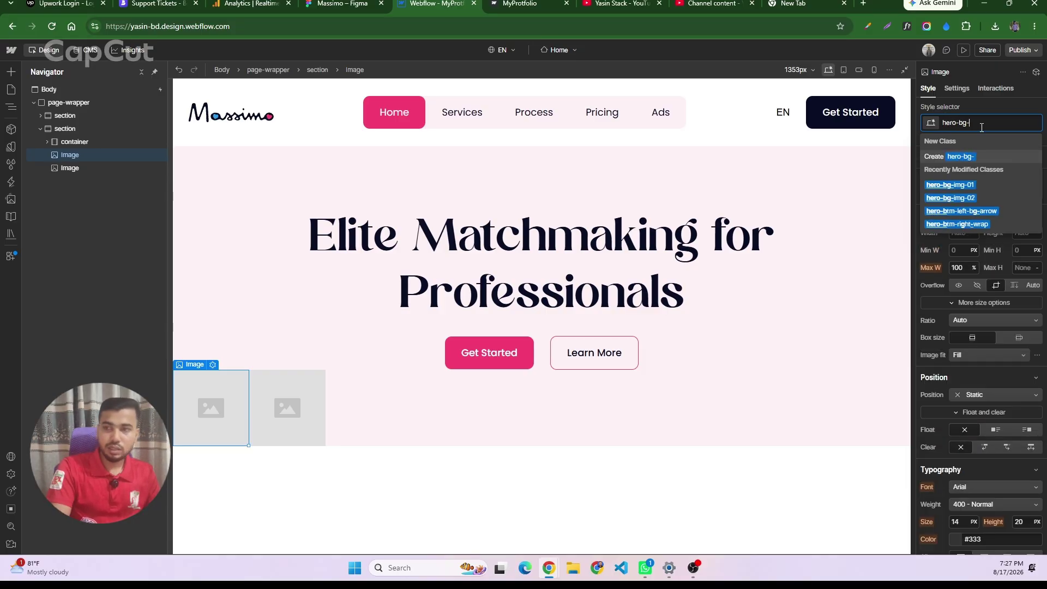
type("image-01")
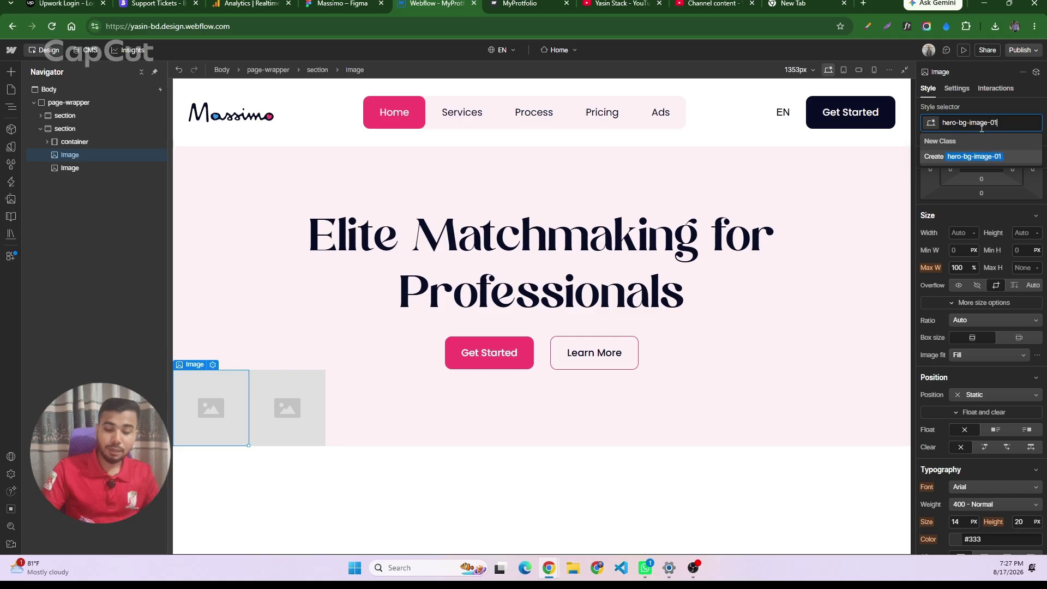
key("Return")
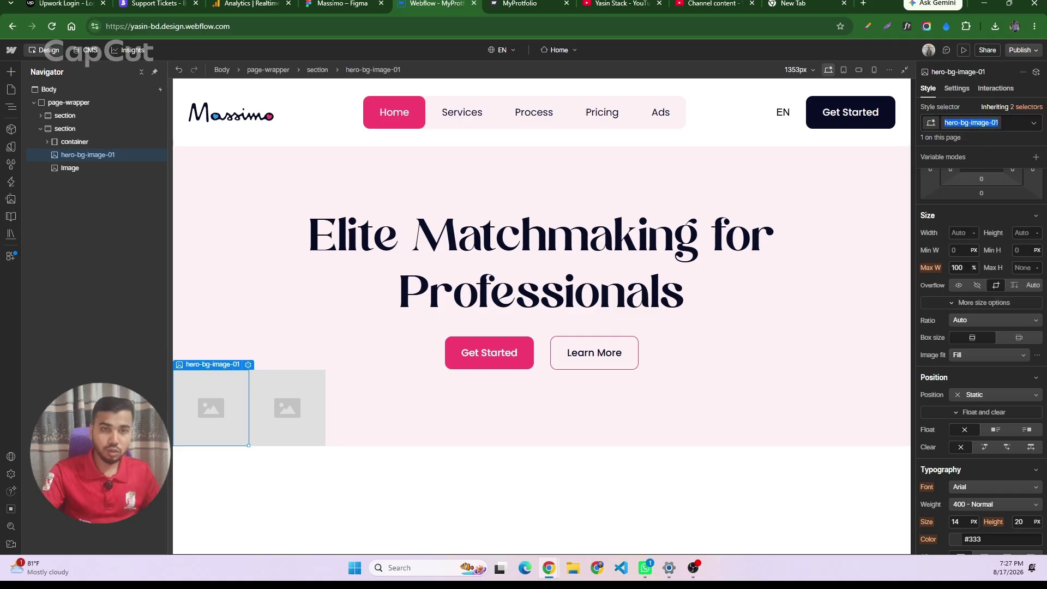
- Create the class hero-bg-image-02 on the second placeholder image in the hero section
left_click(60, 167)
left_click(955, 123)
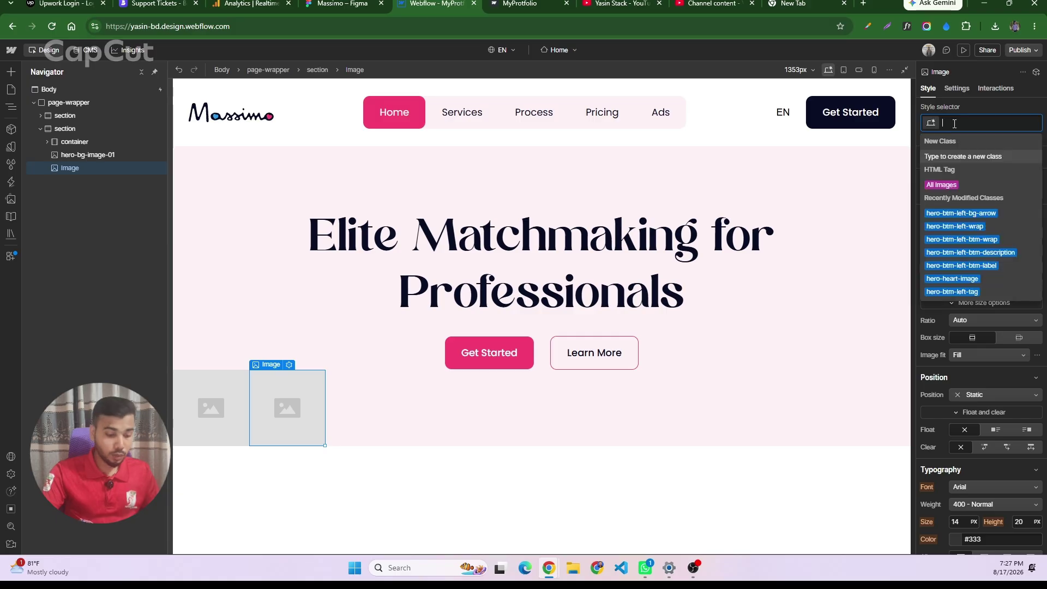
type("hero-bg-image-01")
key("BackSpace")
type("2")
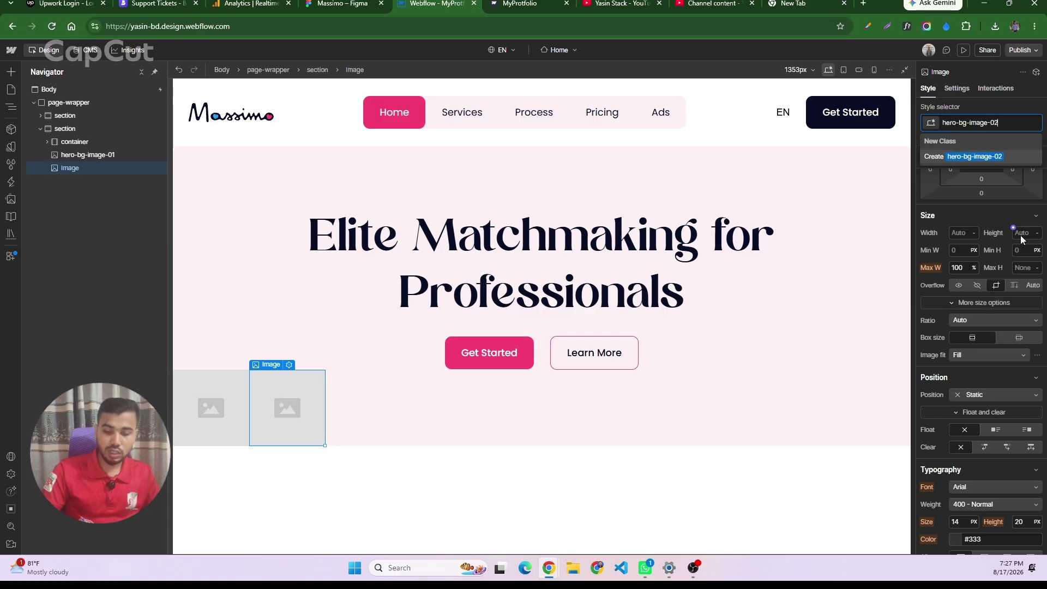
key("Return")
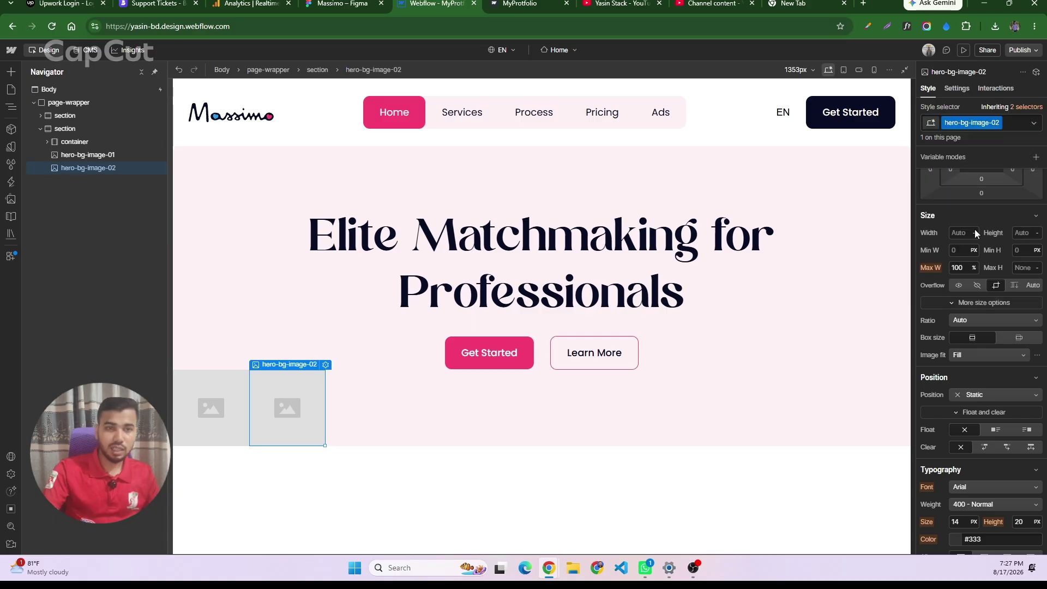
- Replace the placeholder of hero-bg-image-01 with the asset Vector 9.png
left_click(104, 153)
left_click(249, 365)
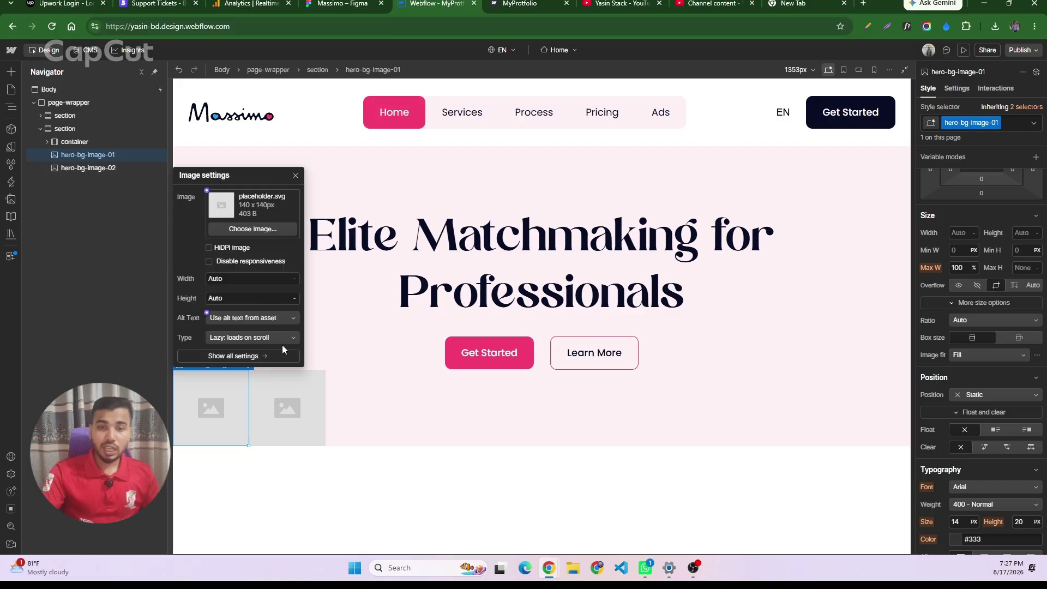
left_click(251, 228)
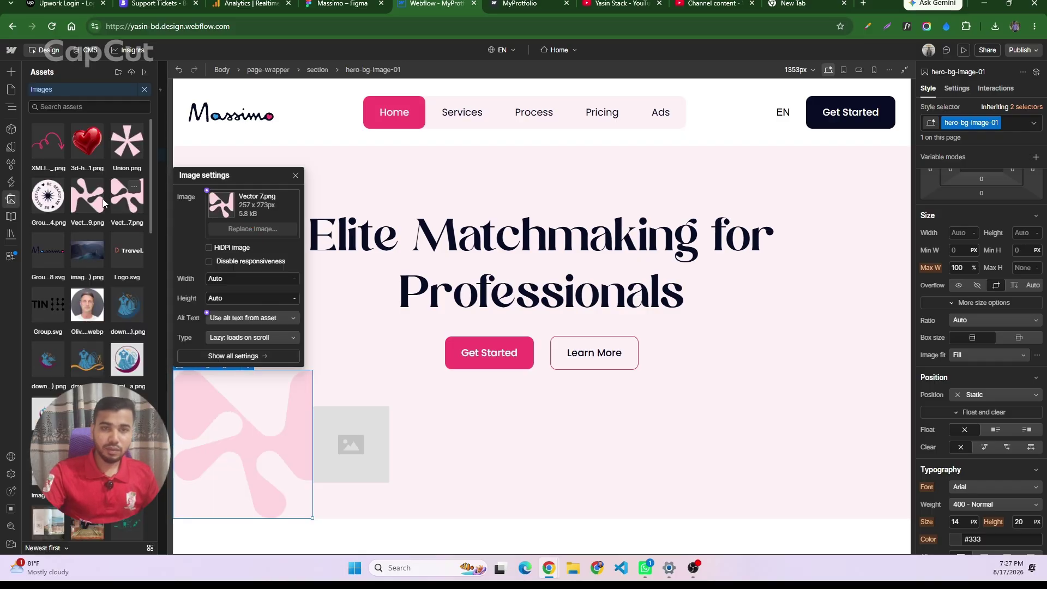
left_click(126, 209)
key("z")
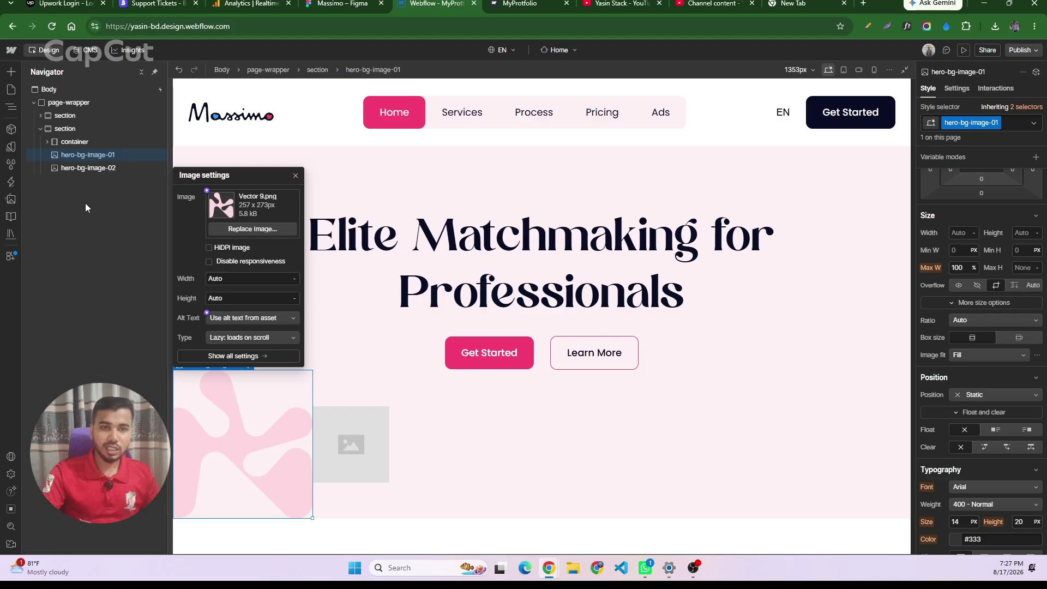
- Replace the placeholder of hero-bg-image-02 with the pink shape asset Vector 7.png
left_click(370, 431)
left_click(389, 401)
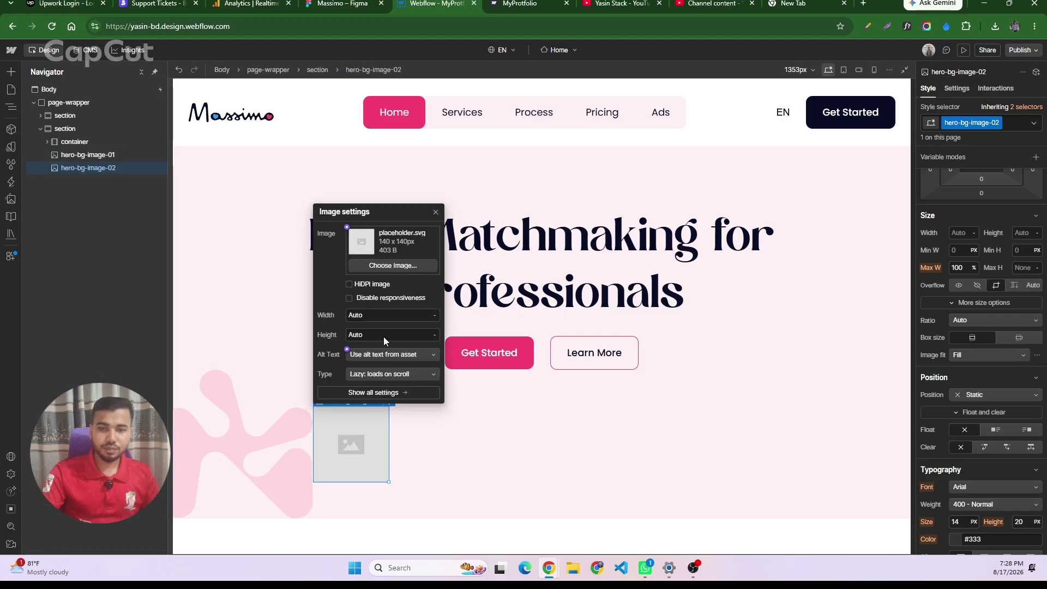
left_click(382, 266)
left_click(127, 195)
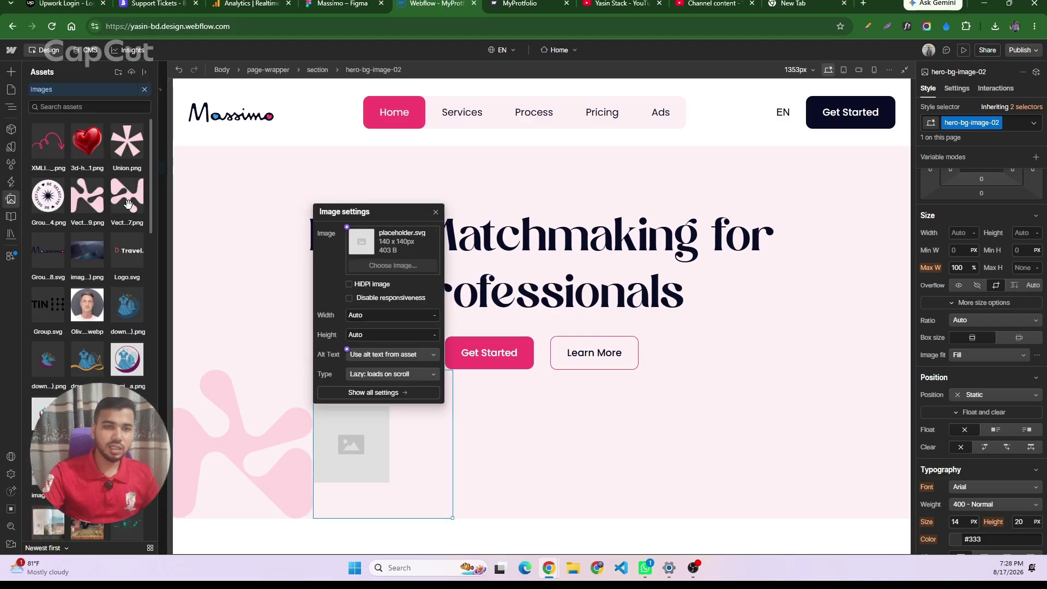
left_click(339, 434)
- Check the parent section's position style and set the position of hero-bg-image-01 to Absolute
left_click(244, 429)
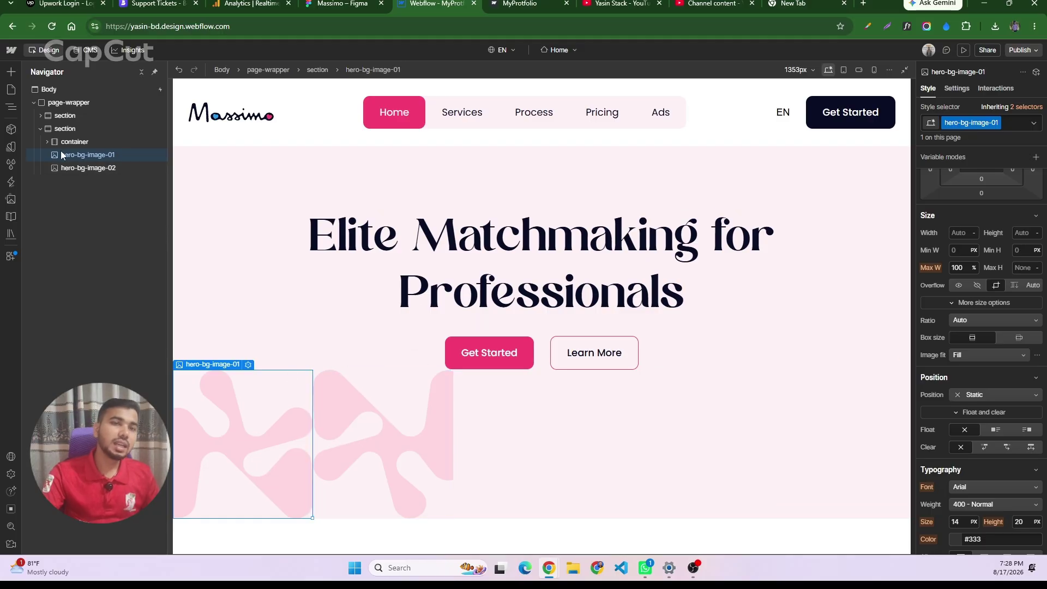
left_click(72, 131)
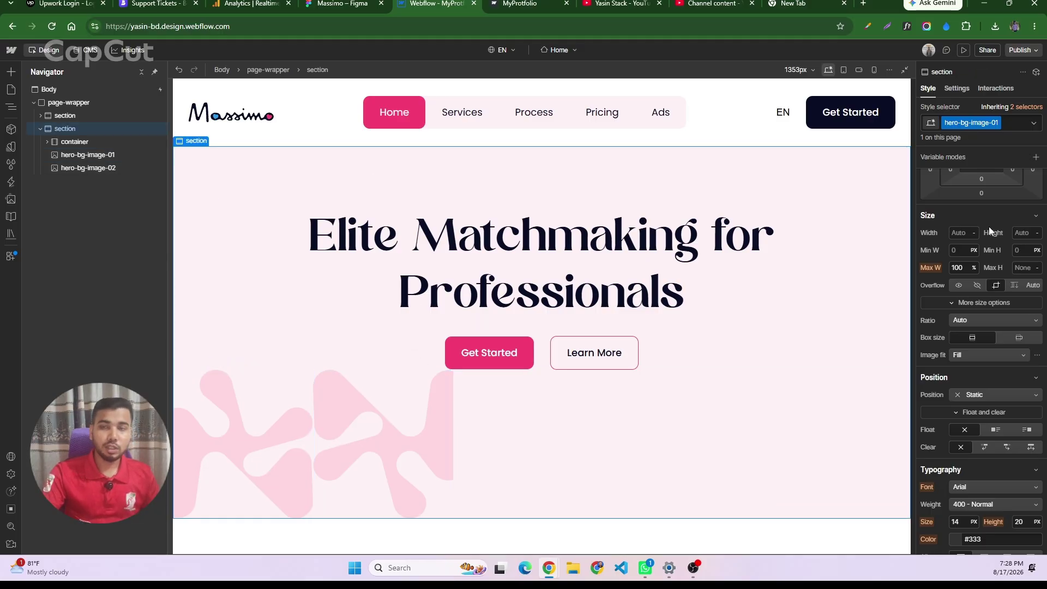
left_click(80, 156)
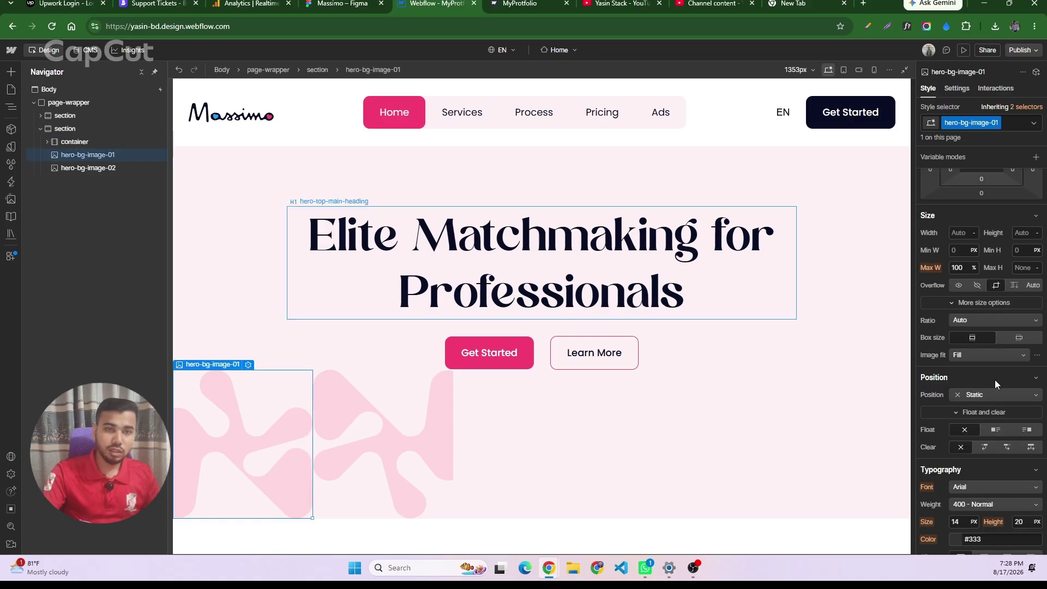
scroll(979, 376, "down", 2)
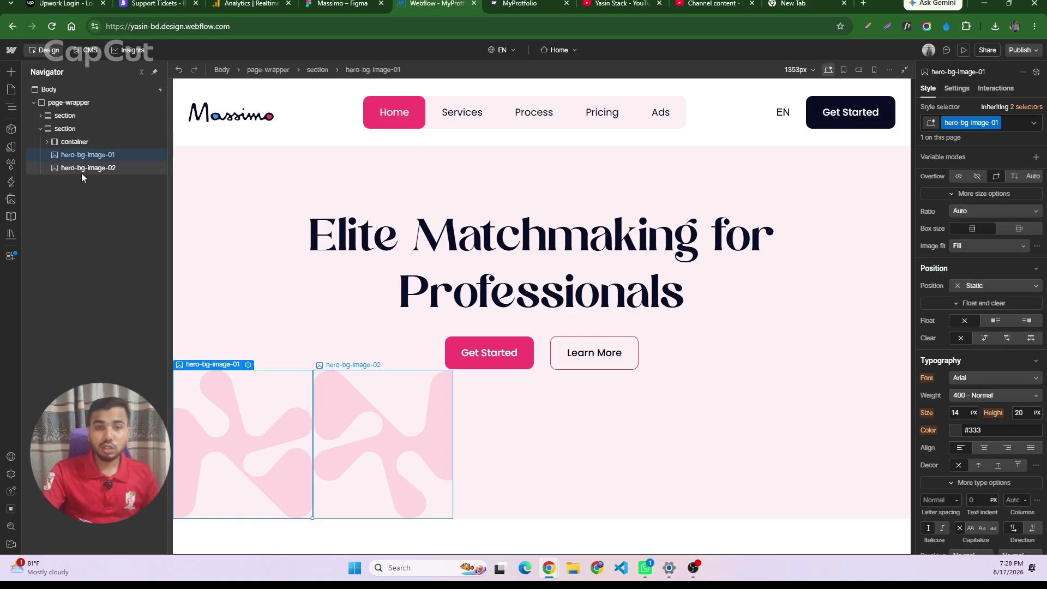
left_click(57, 129)
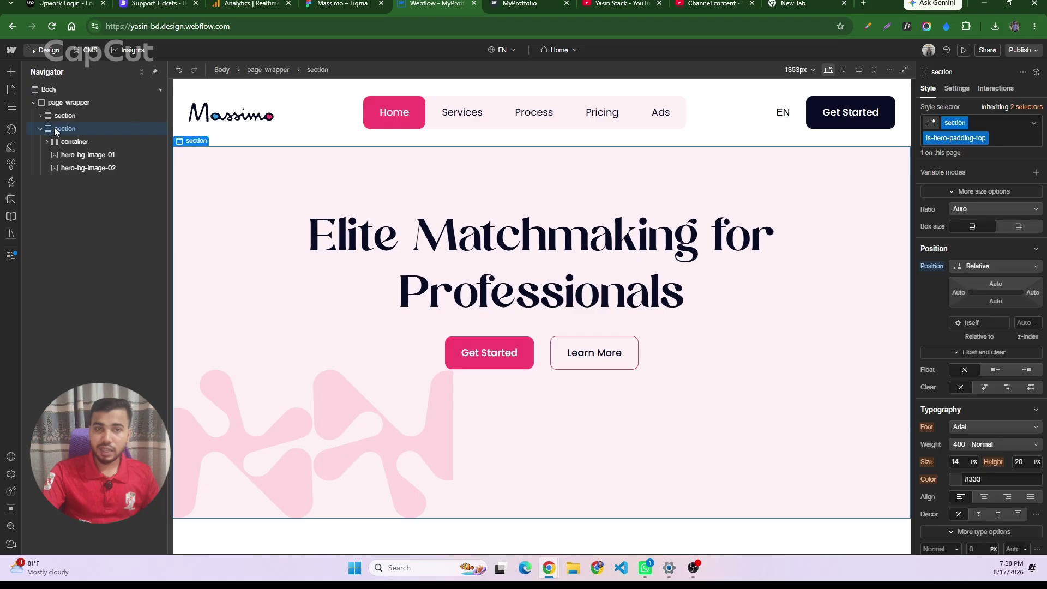
left_click(74, 158)
left_click(994, 284)
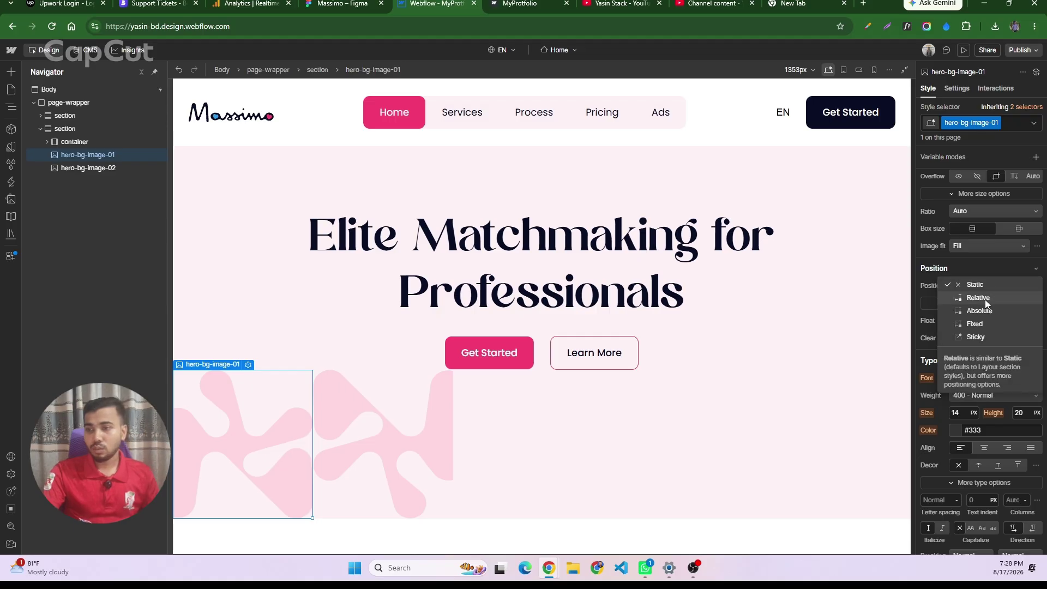
left_click(980, 308)
- Set the position of hero-bg-image-02 to Absolute
left_click(82, 169)
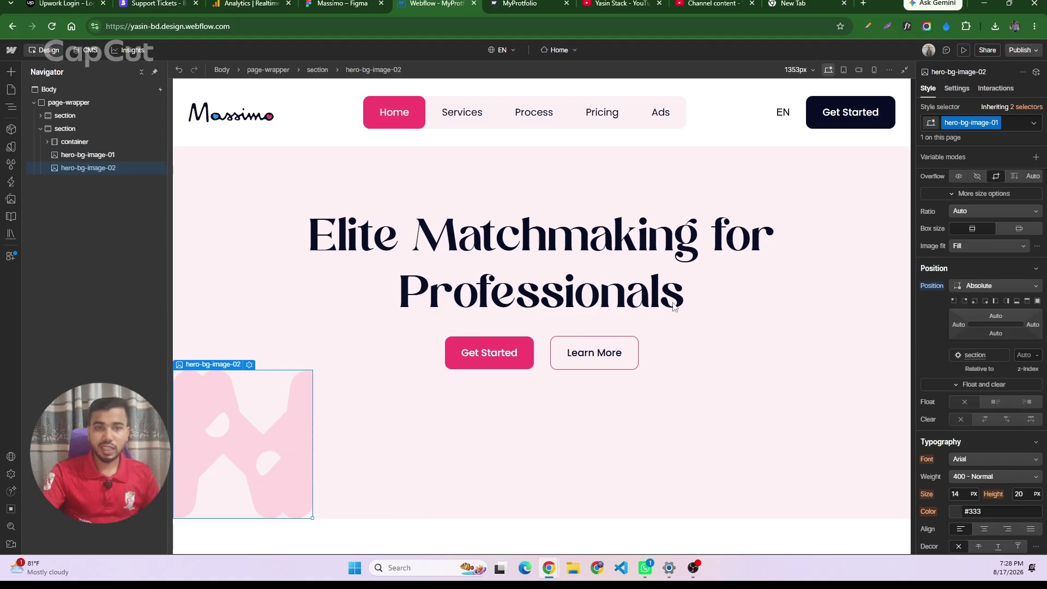
left_click(995, 285)
left_click(982, 314)
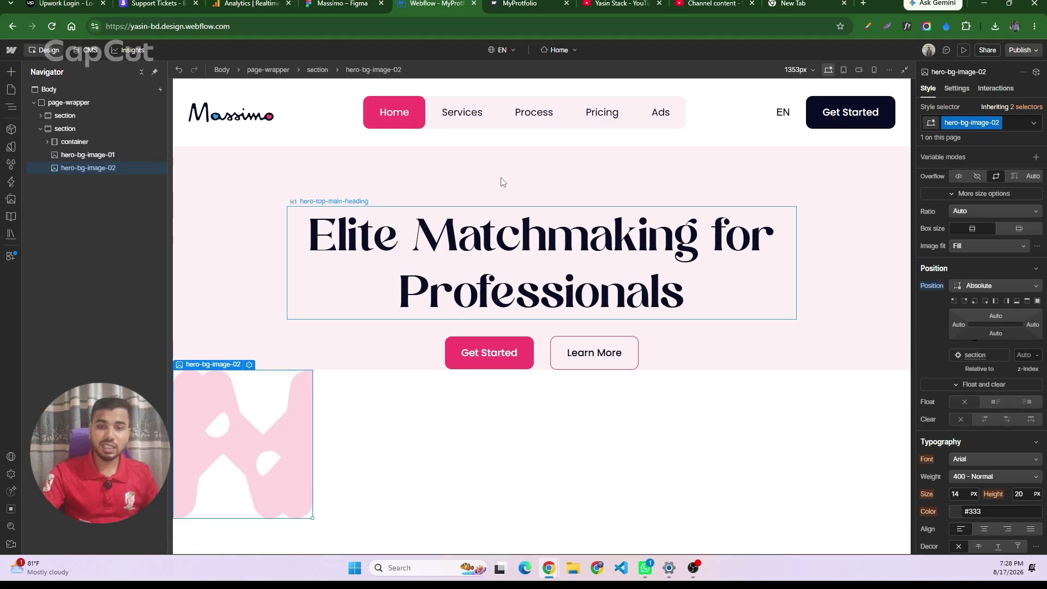
- Switch to Figma and examine how the two pink shapes sit relative to the hero section's edges
left_click(270, 169)
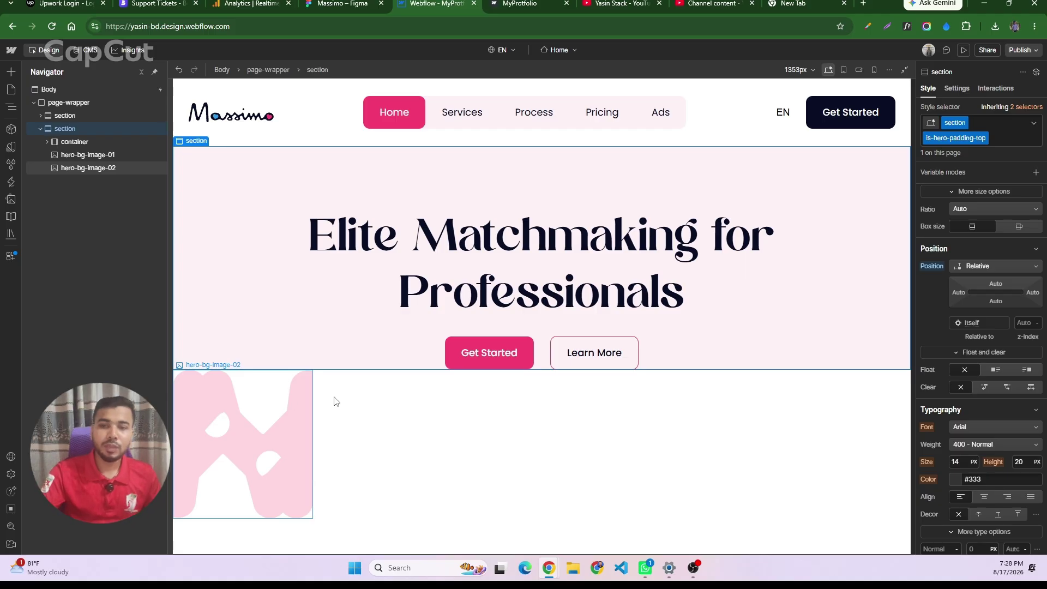
left_click(87, 155)
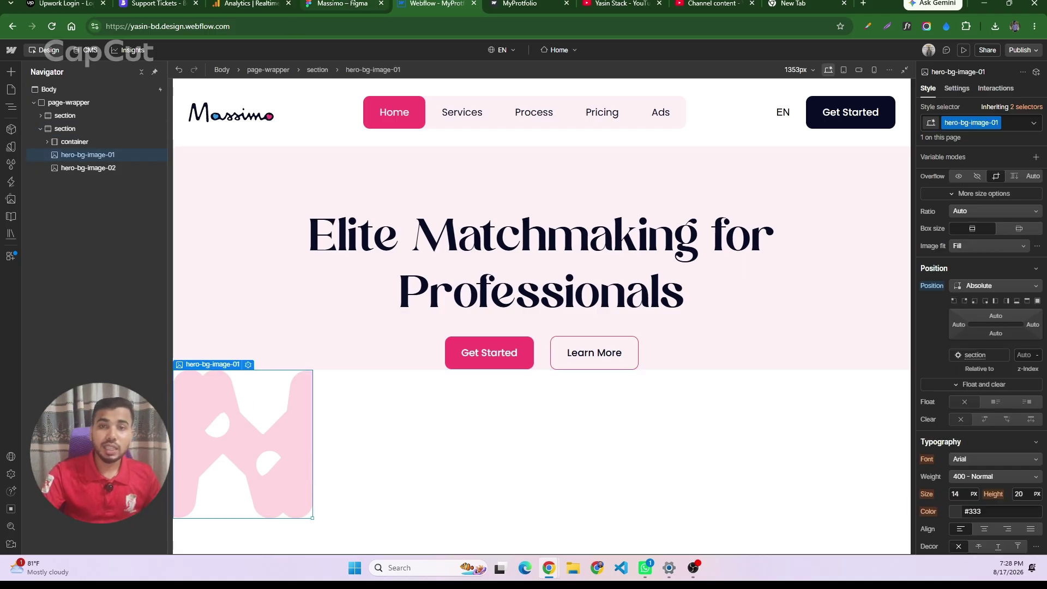
left_click(344, 4)
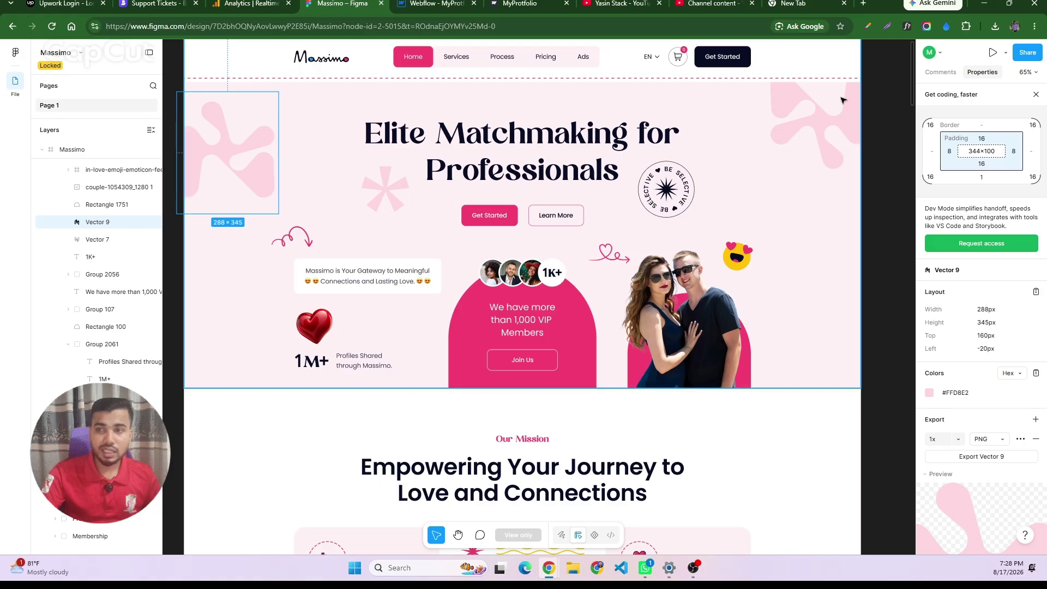
left_click(802, 87)
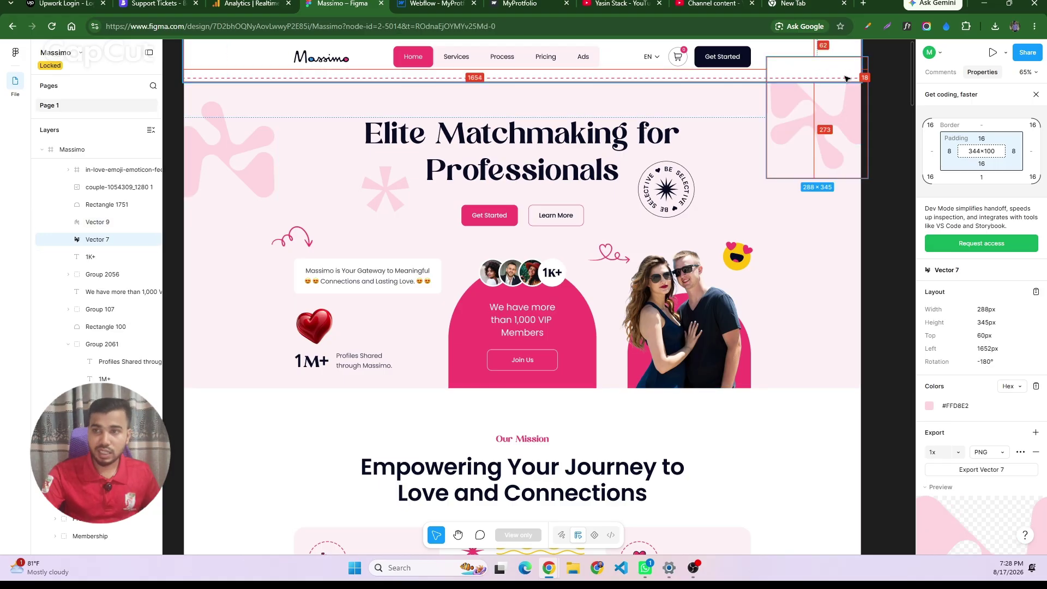
left_click(221, 135)
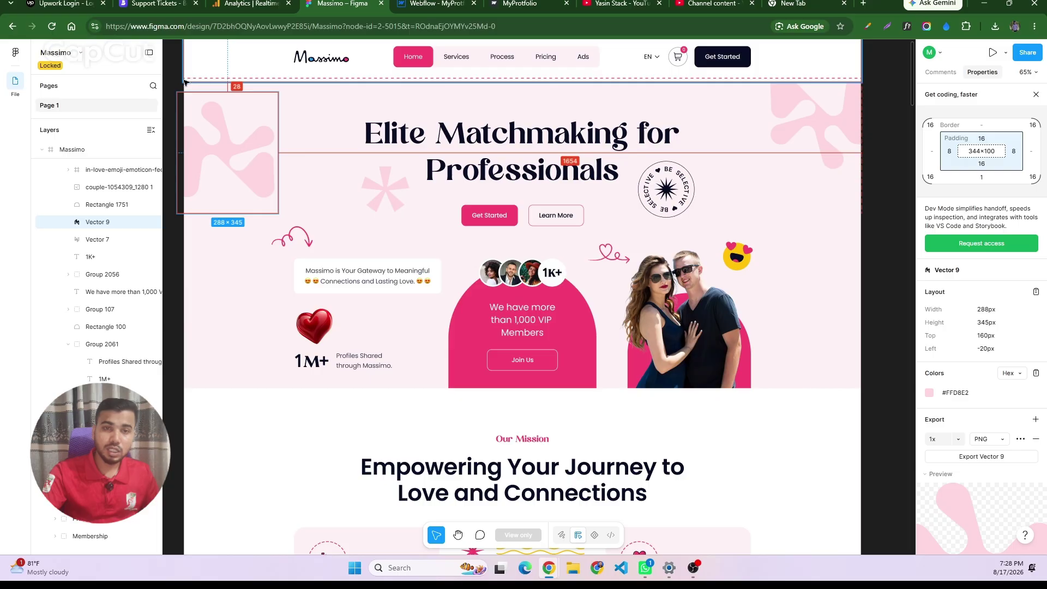
- Switch to Webflow, try several absolute anchor presets on hero-bg-image-01 and anchor it to the section's top-left corner at 0%
left_click(435, 4)
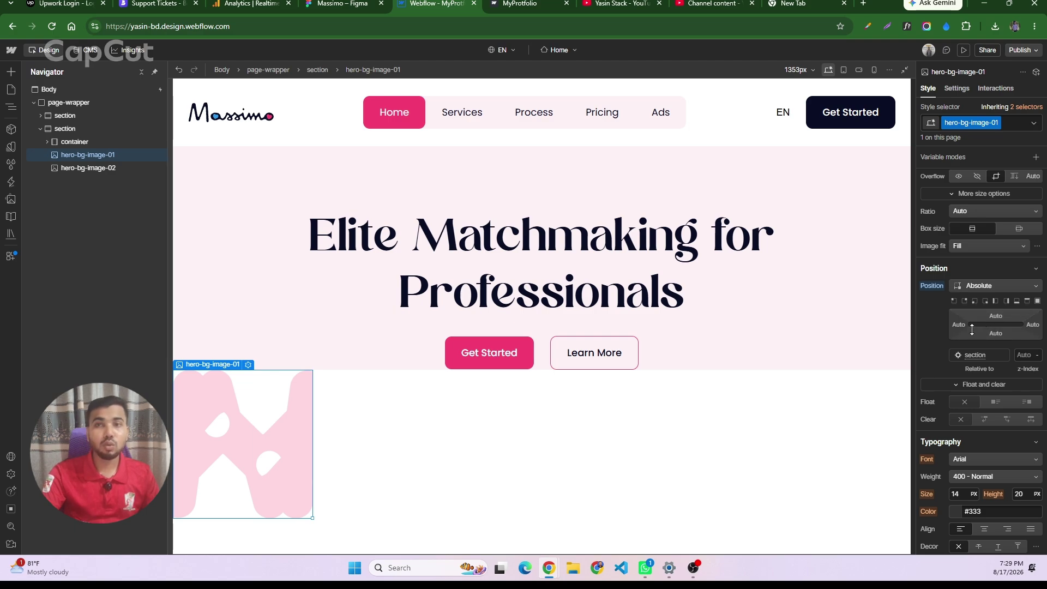
left_click(953, 301)
left_click(965, 300)
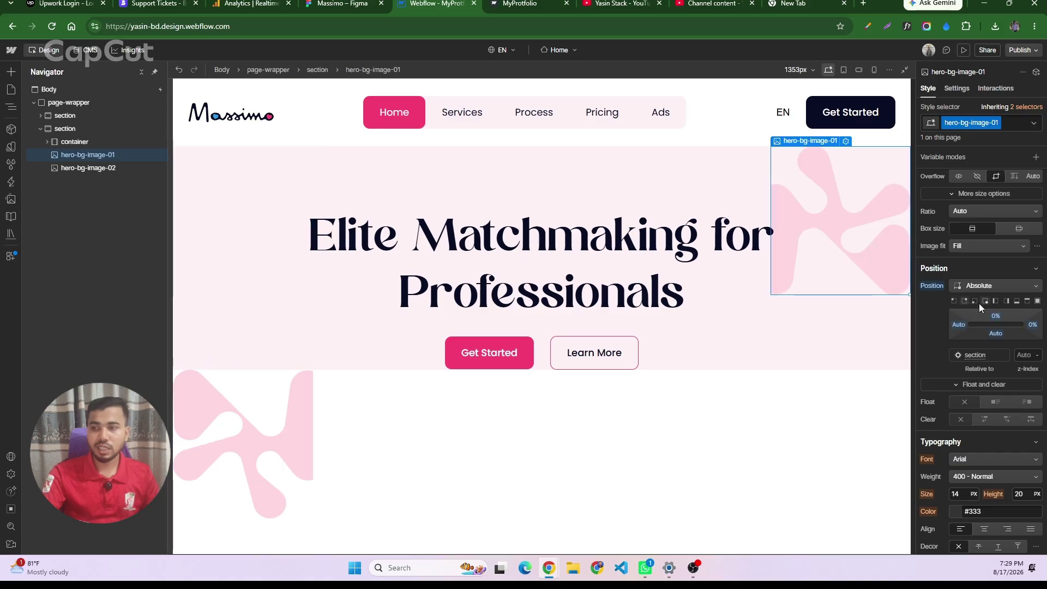
left_click(975, 300)
left_click(985, 300)
left_click(1006, 300)
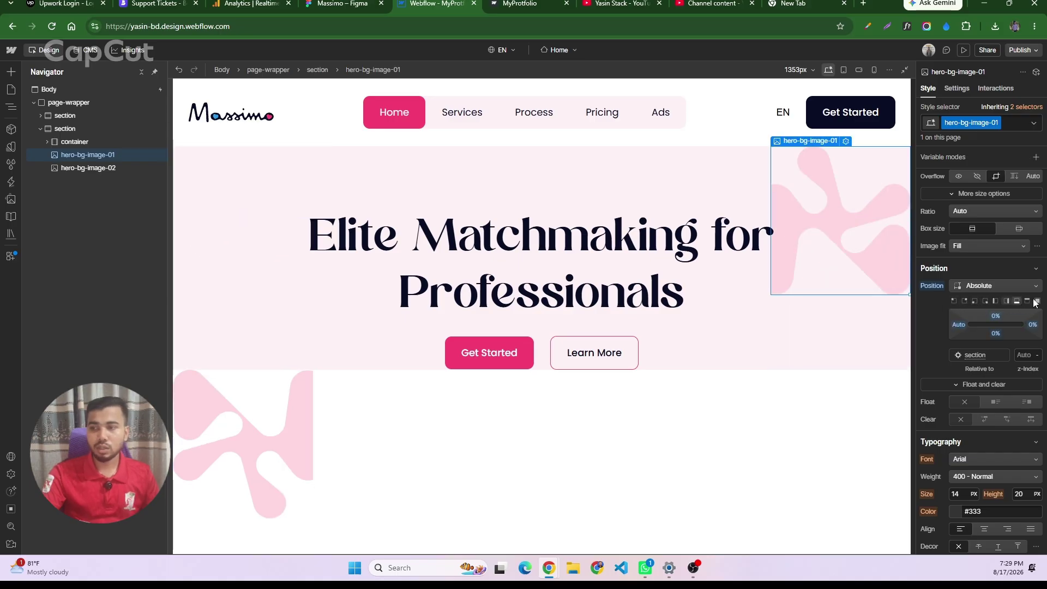
left_click(975, 301)
left_click(958, 302)
left_click(958, 302)
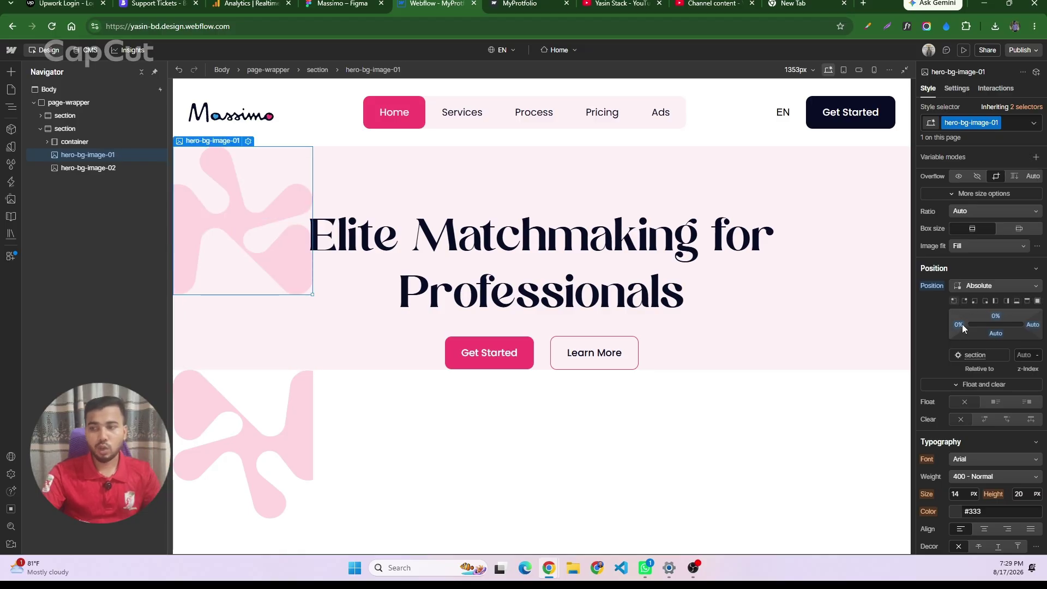
- Set the left offset of hero-bg-image-01 to -20 px
left_click(956, 326)
type("-")
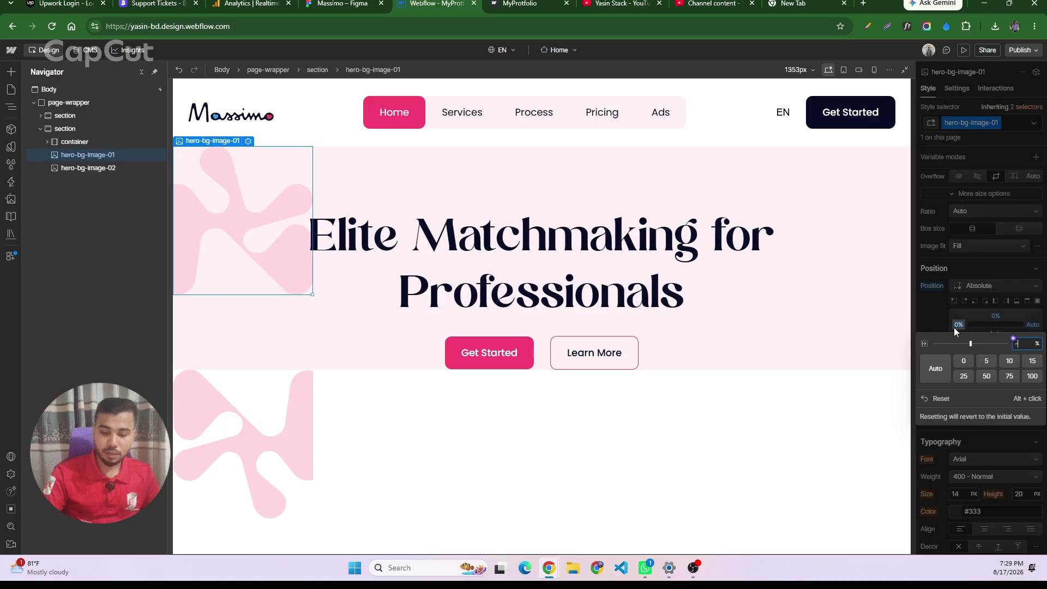
type("20px")
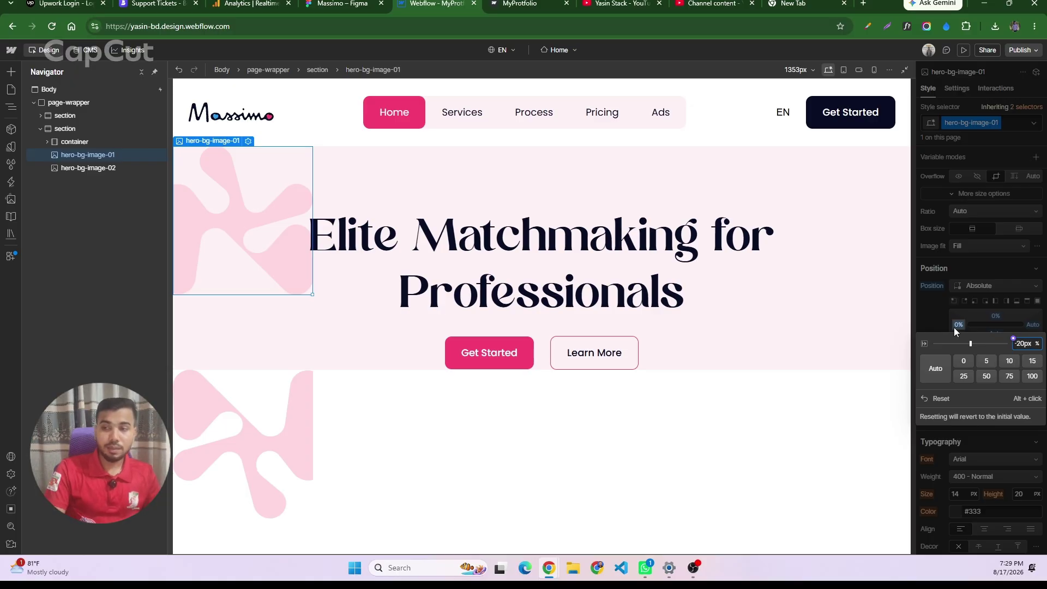
key("Return")
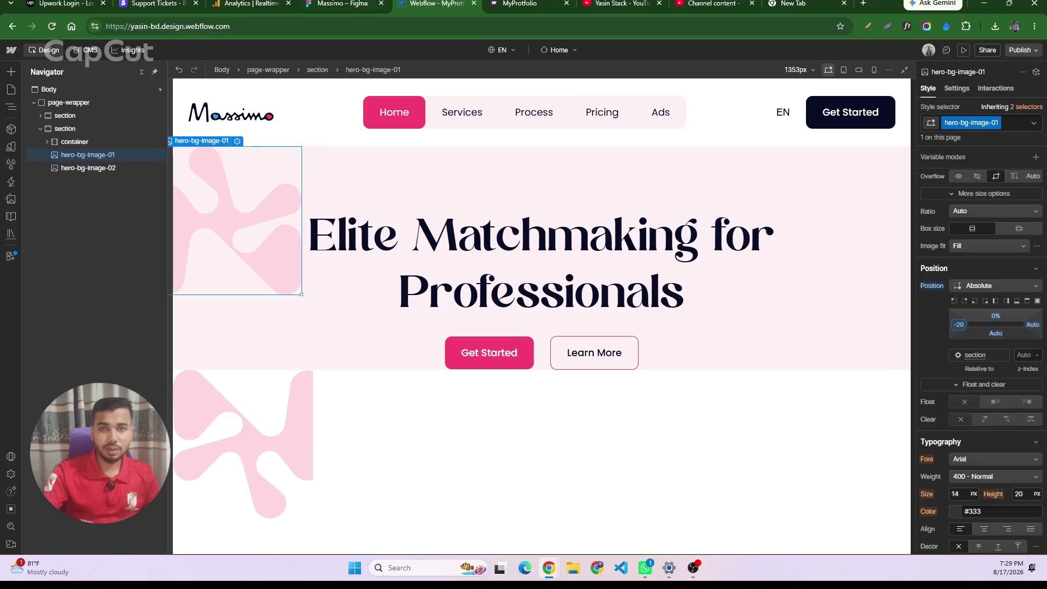
- Check the left pink shape's placement in Figma and set the top offset of hero-bg-image-01 to 28 px in Webflow
left_click(338, 4)
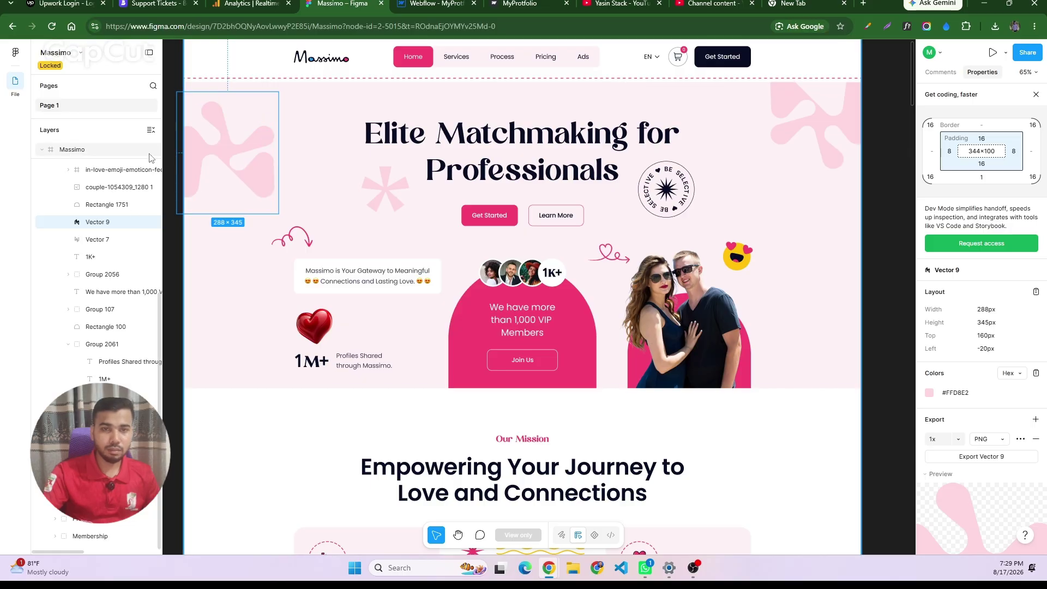
left_click(436, 3)
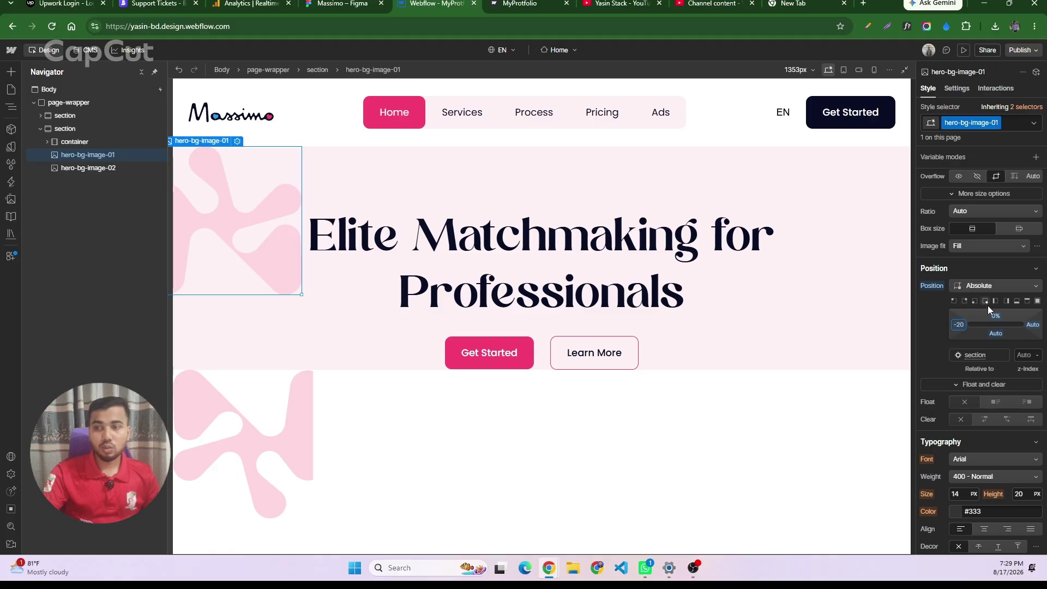
left_click(996, 318)
type("28")
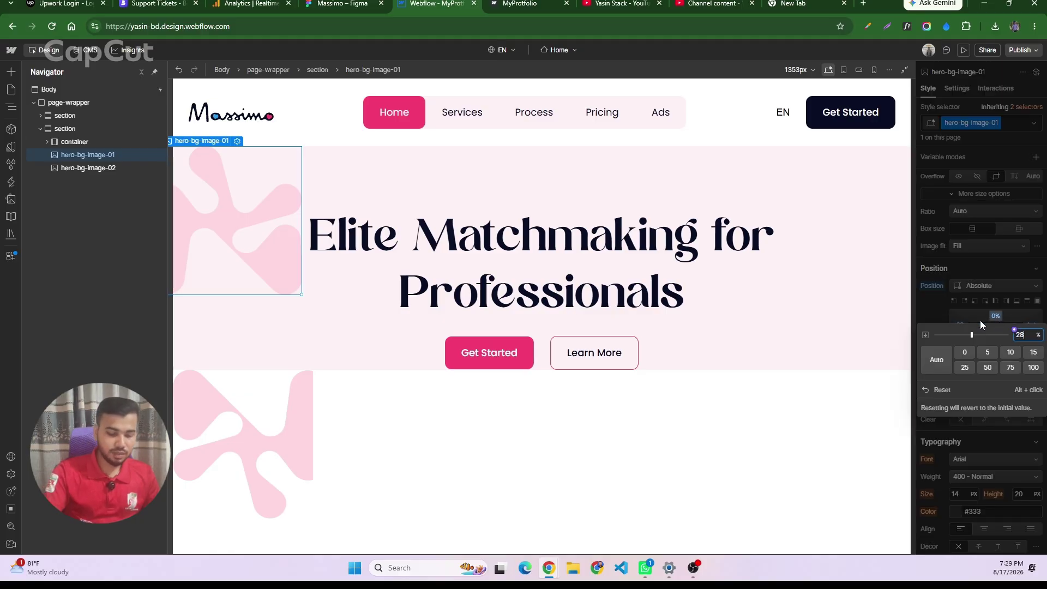
key("Return")
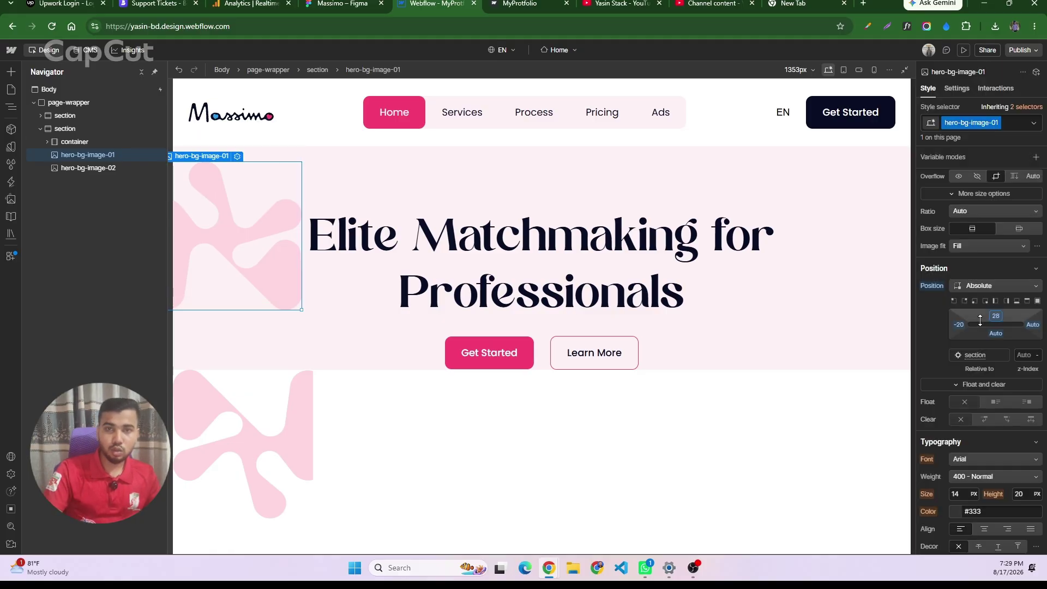
- Switch to Figma, check the width and height of the left pink shape, and return to Webflow
left_click(338, 4)
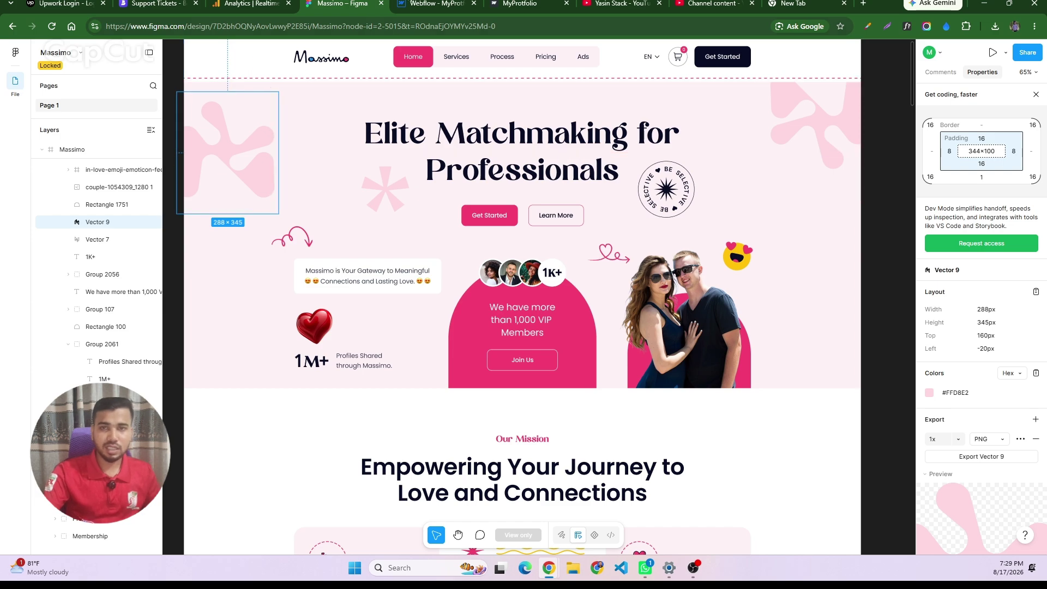
key("ctrl+Tab")
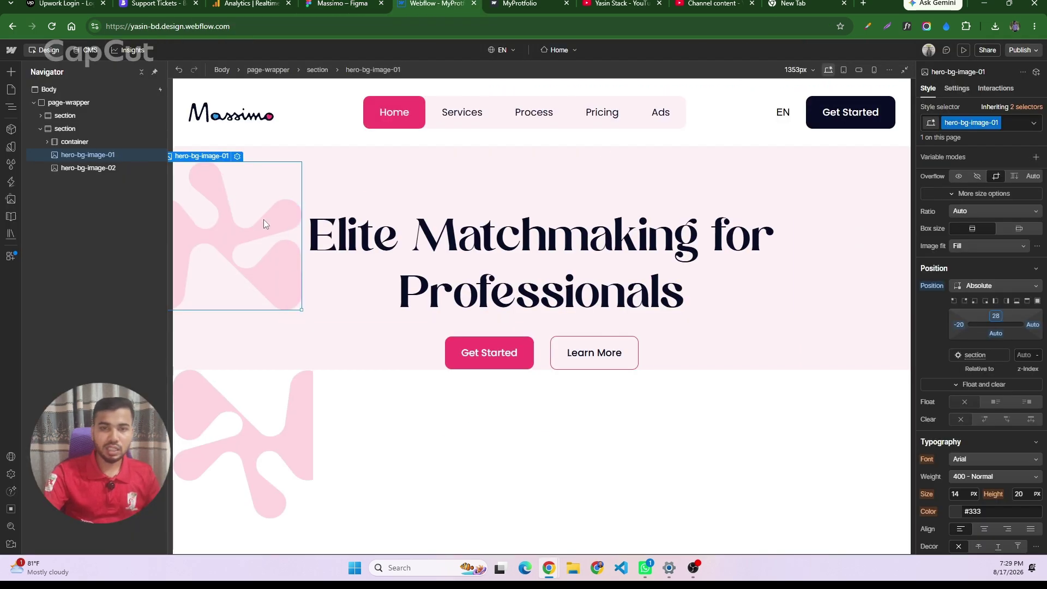
left_click(338, 4)
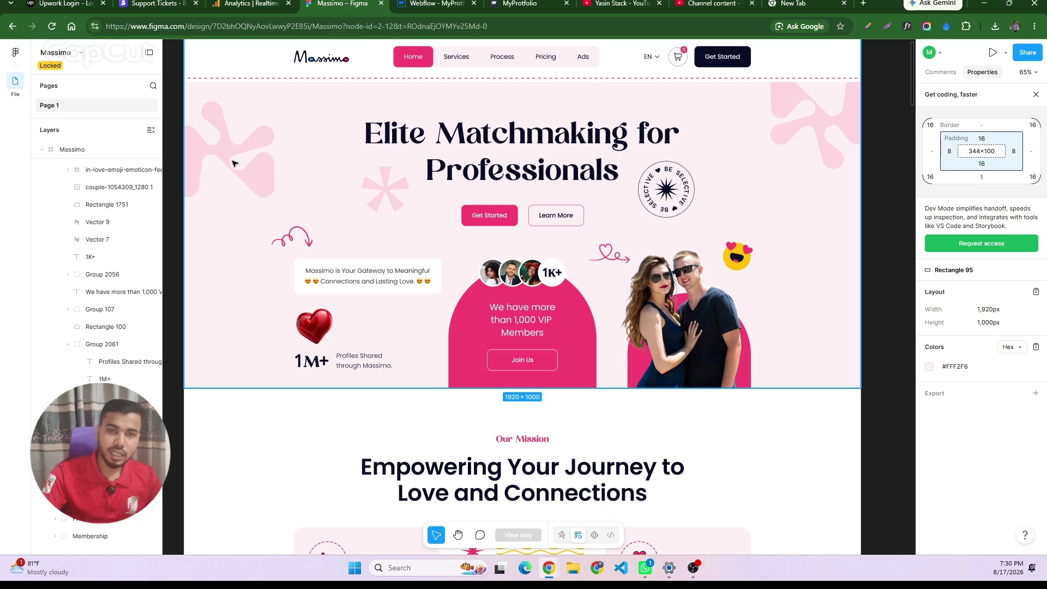
left_click(234, 163)
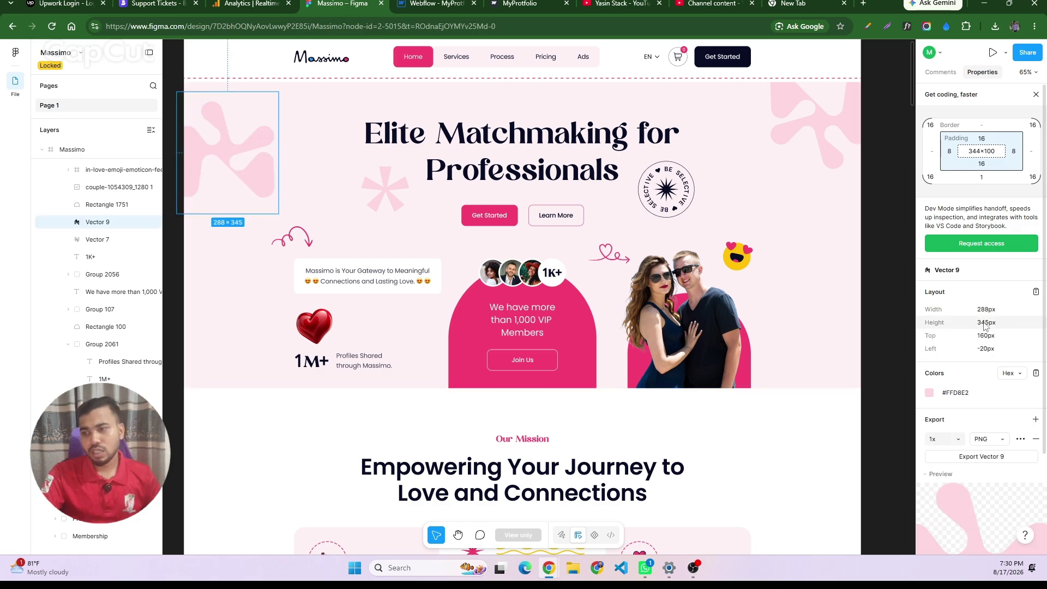
left_click(436, 3)
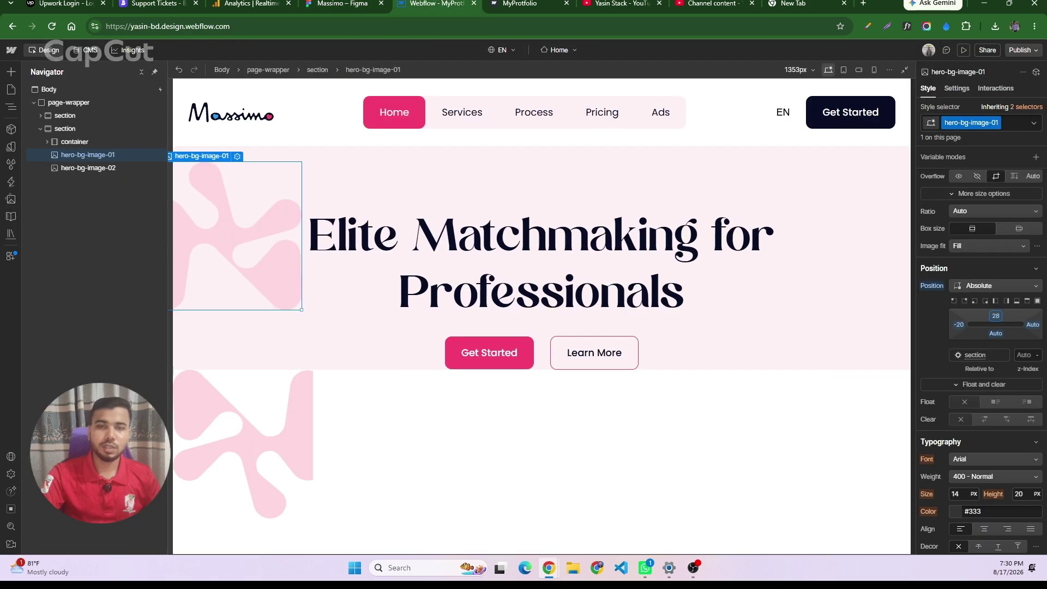
- Set the maximum width of hero-bg-image-01 to 288 px and its width to 100%
left_click(251, 196)
scroll(972, 268, "up", 3)
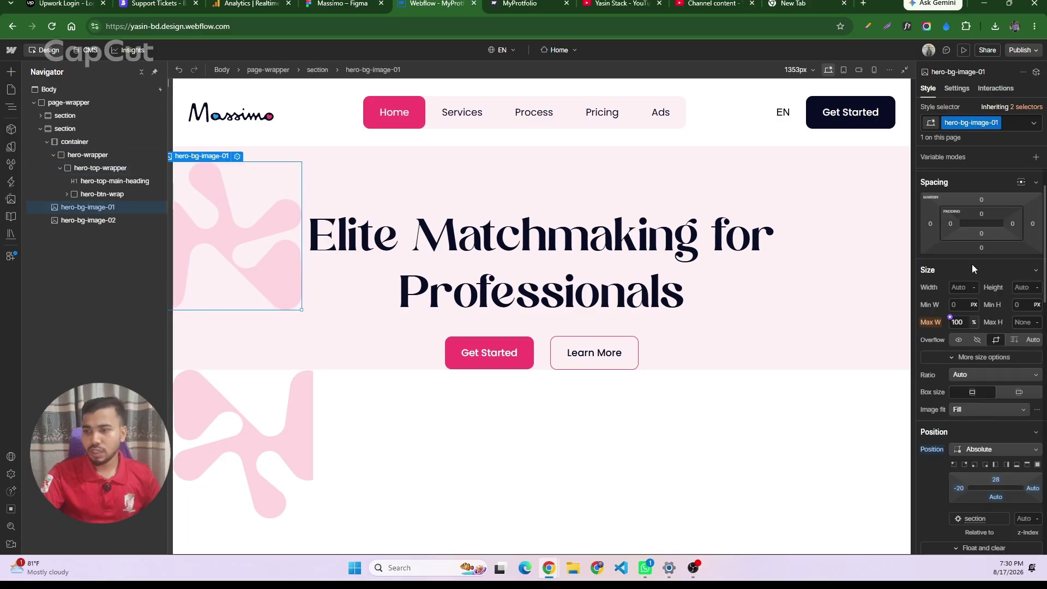
left_click(962, 320)
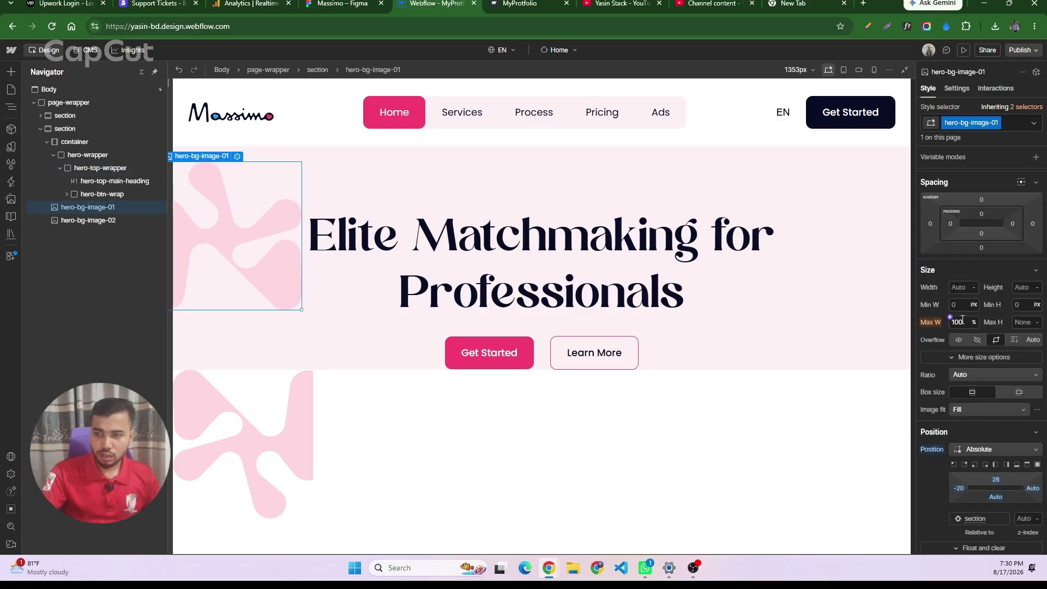
type("28")
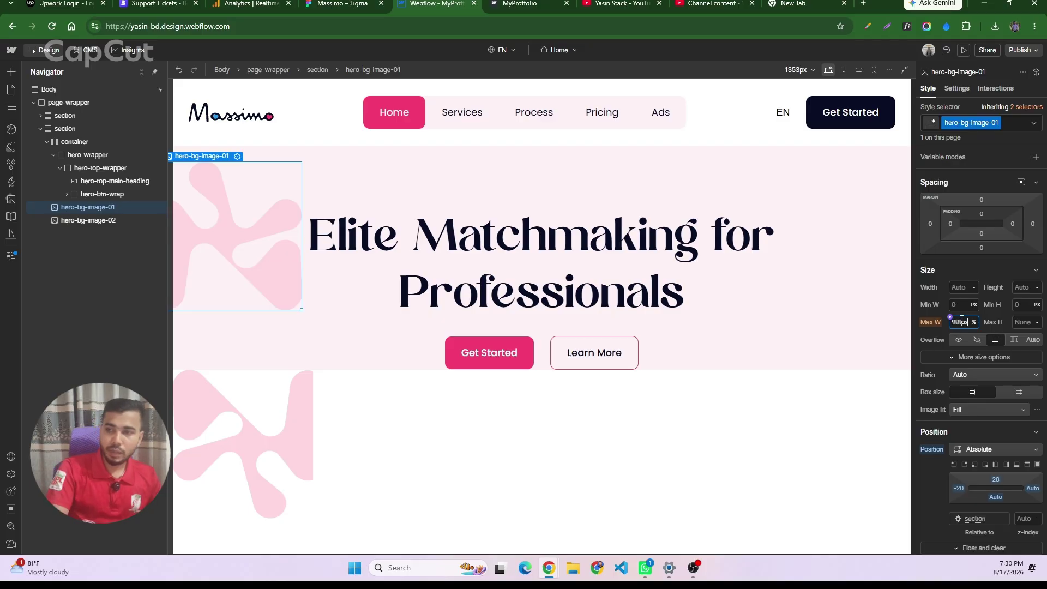
type("8px")
left_click(964, 287)
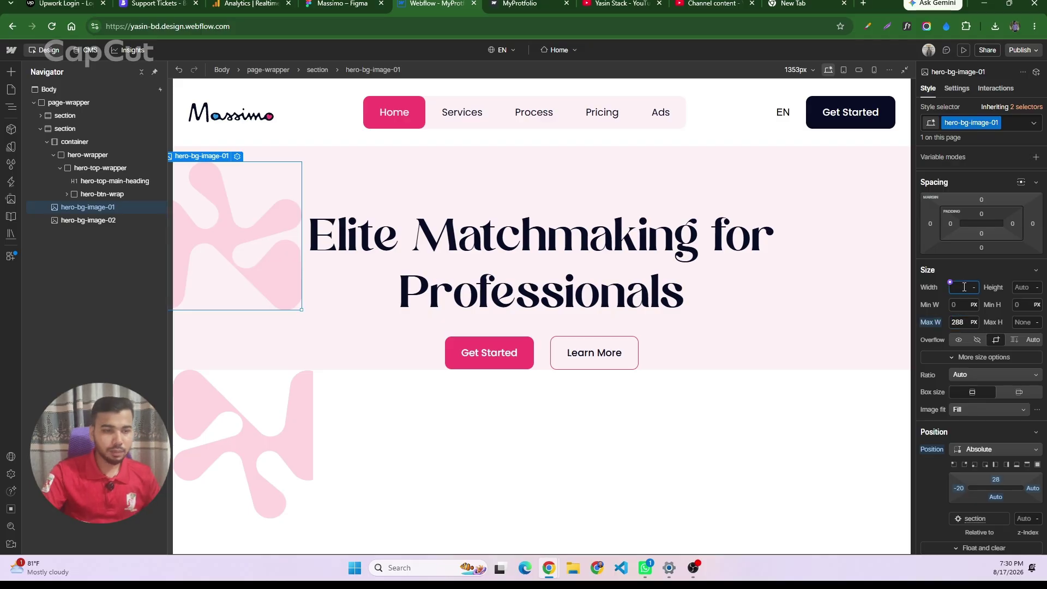
type("100")
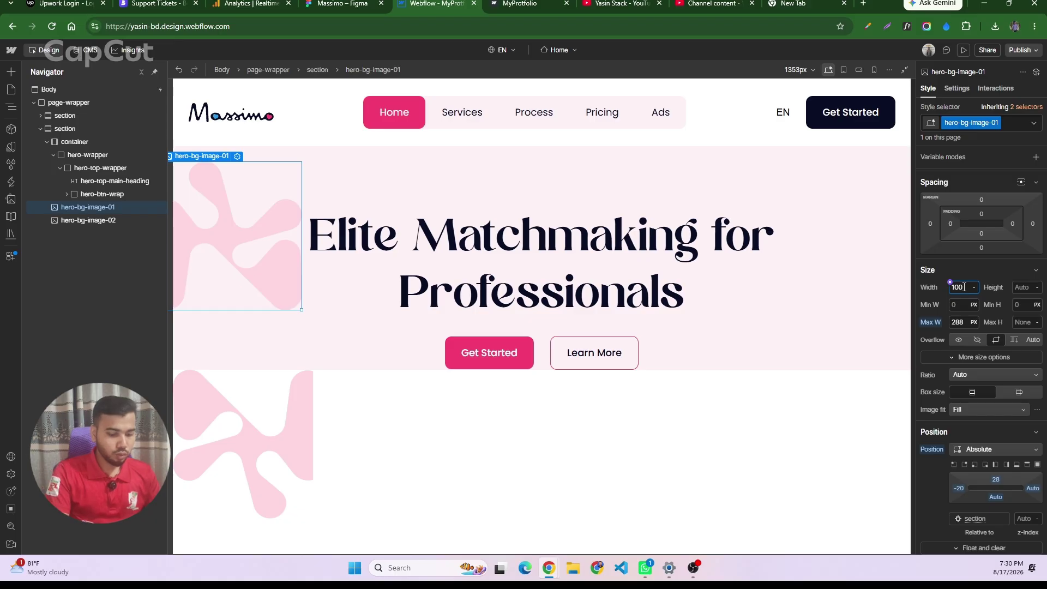
type("%")
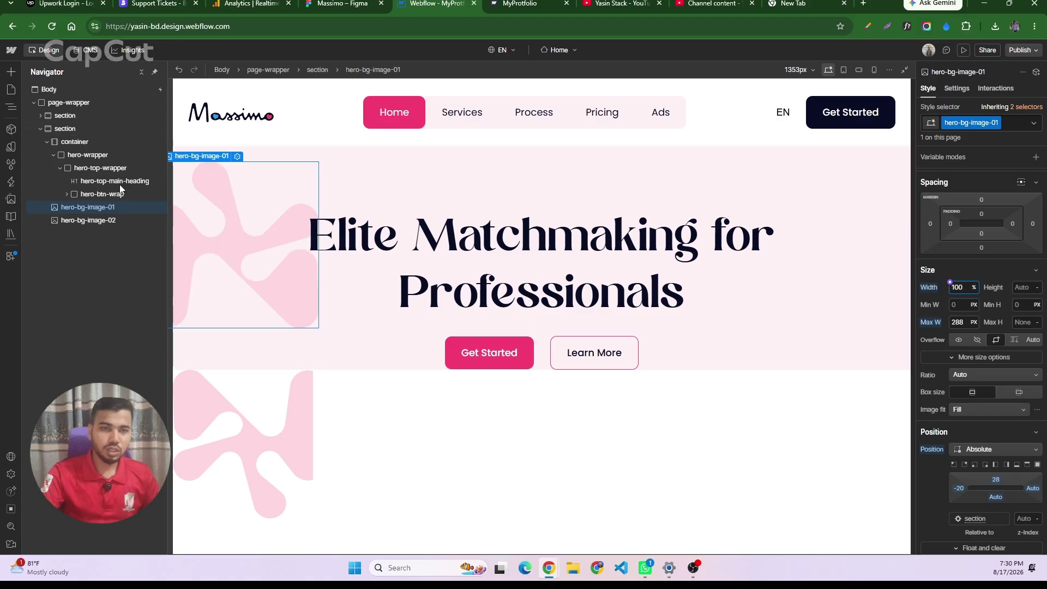
- Select hero-bg-image-02, compare the layout values of both pink shapes in Figma, and return to Webflow
left_click(90, 222)
left_click(338, 3)
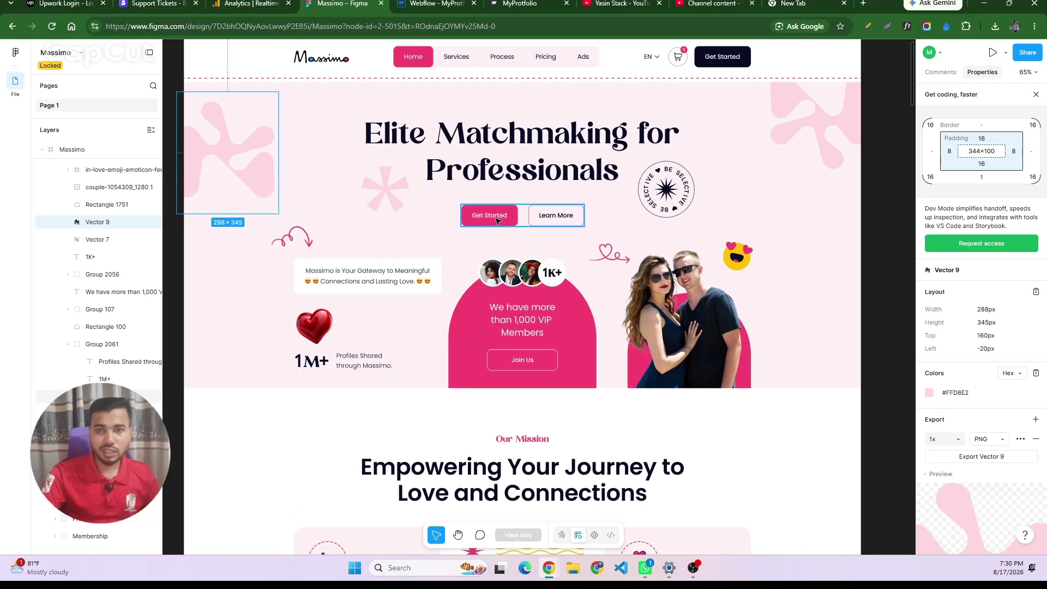
left_click(809, 141)
left_click(810, 137)
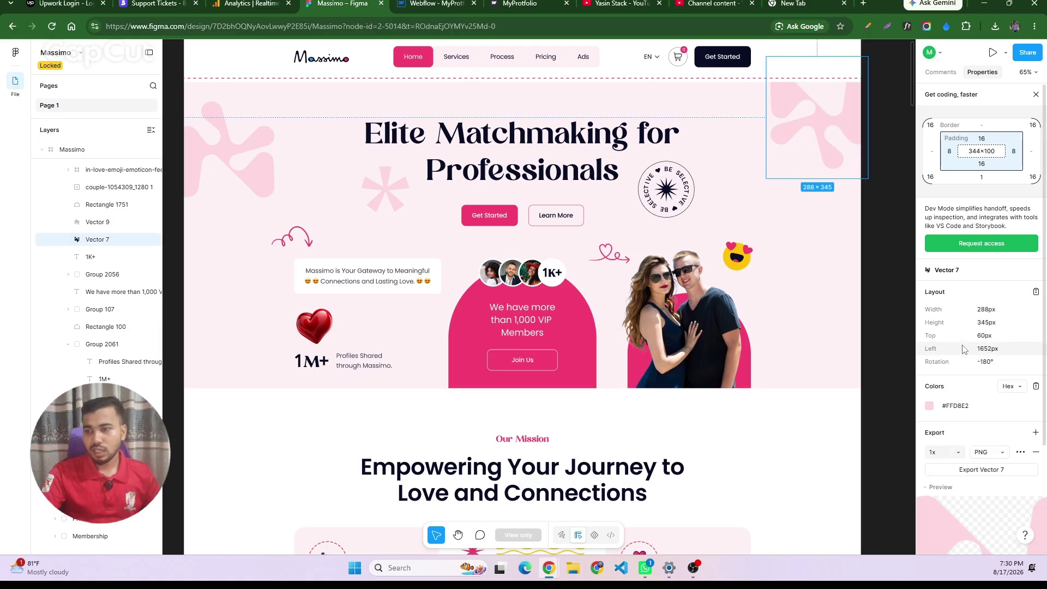
left_click(234, 155)
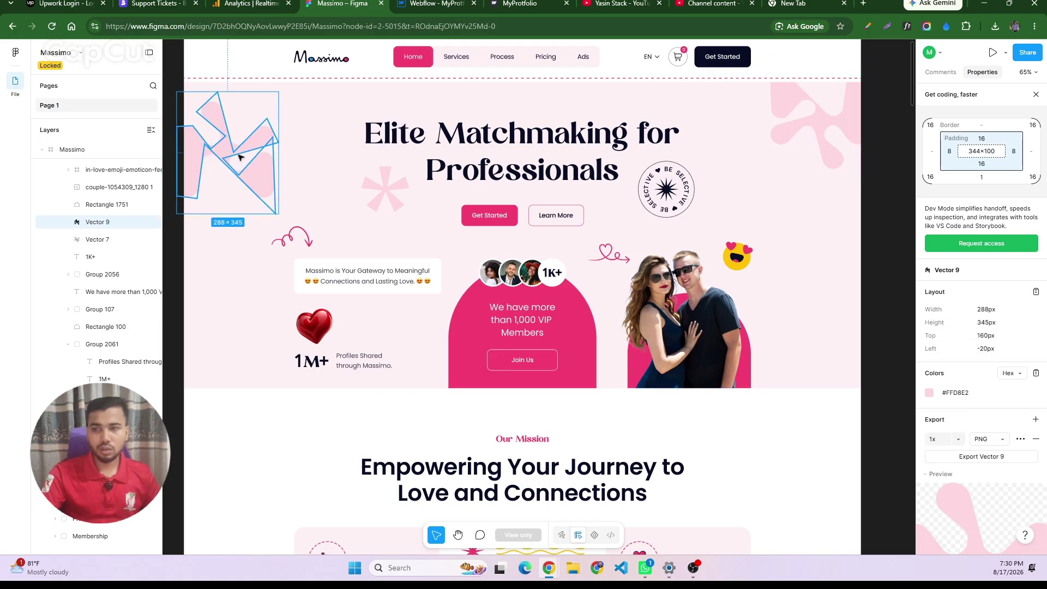
left_click(82, 239)
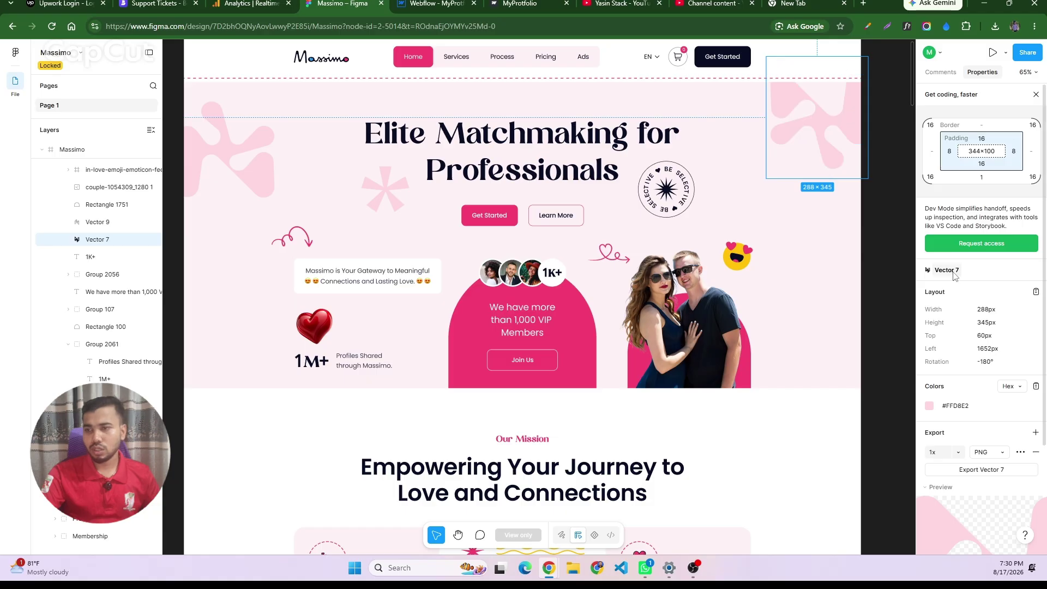
key("ctrl+Tab")
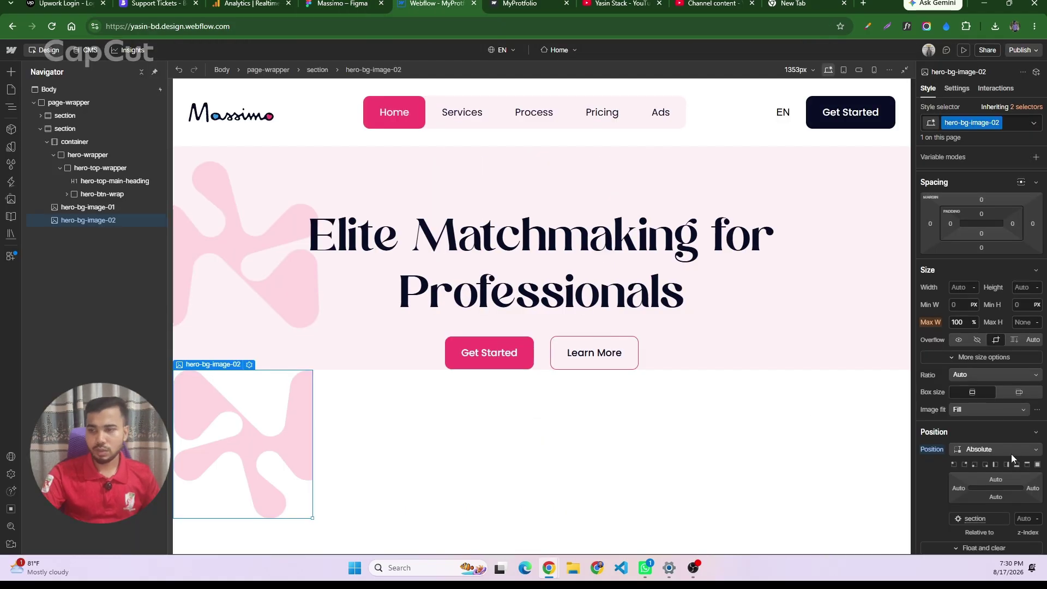
- Set the width of hero-bg-image-02 to 100% and its maximum width to 288 px
left_click(961, 322)
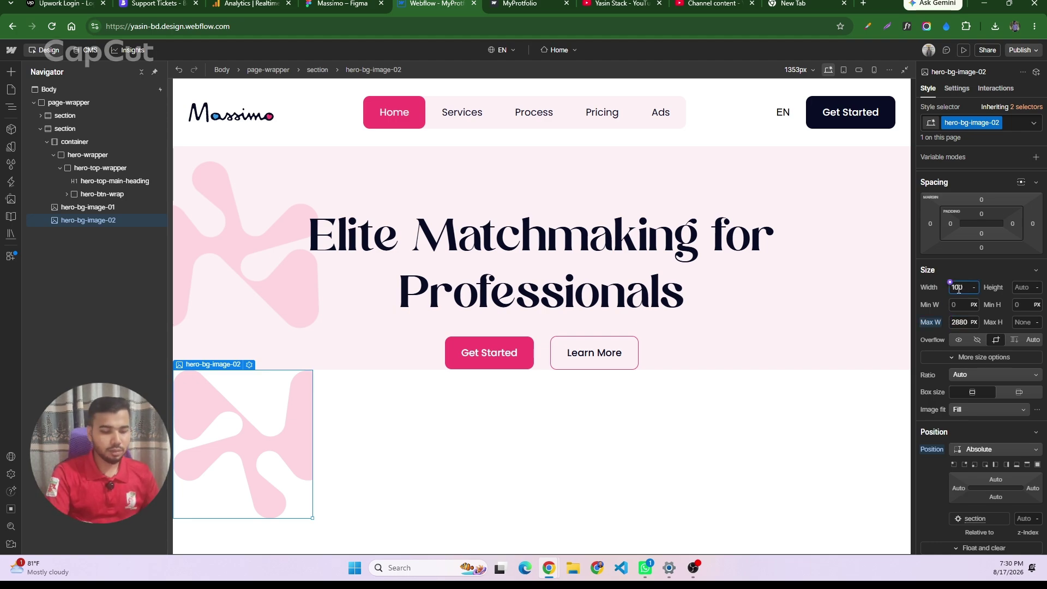
key("Return")
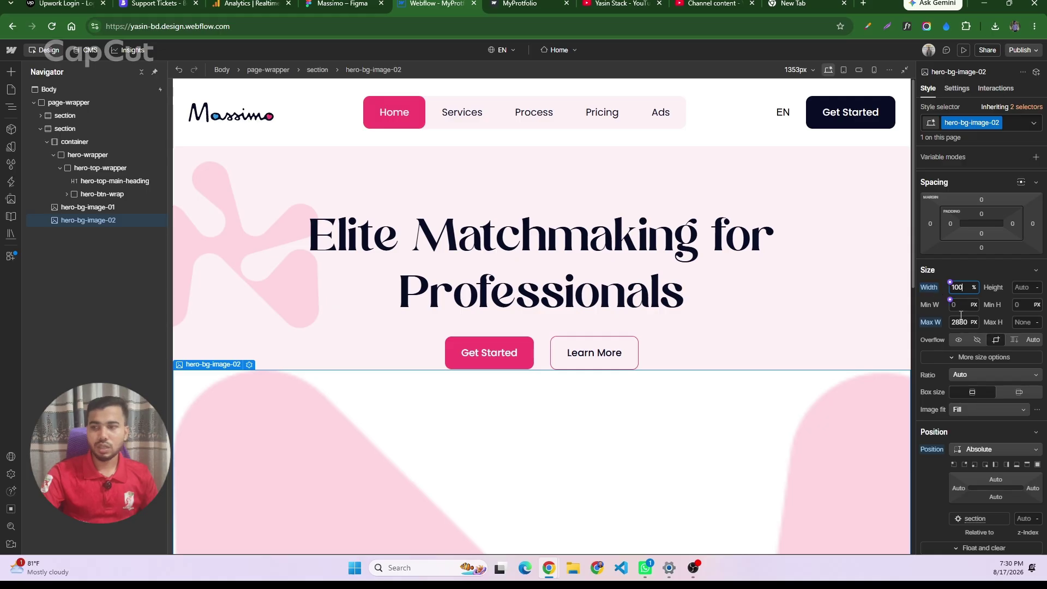
left_click(963, 322)
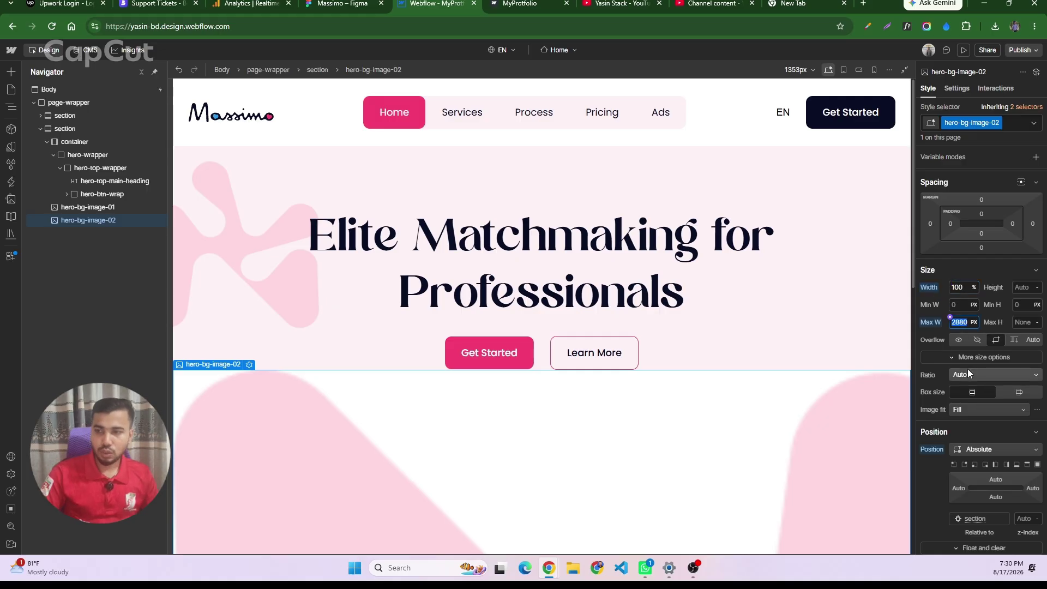
key("Right")
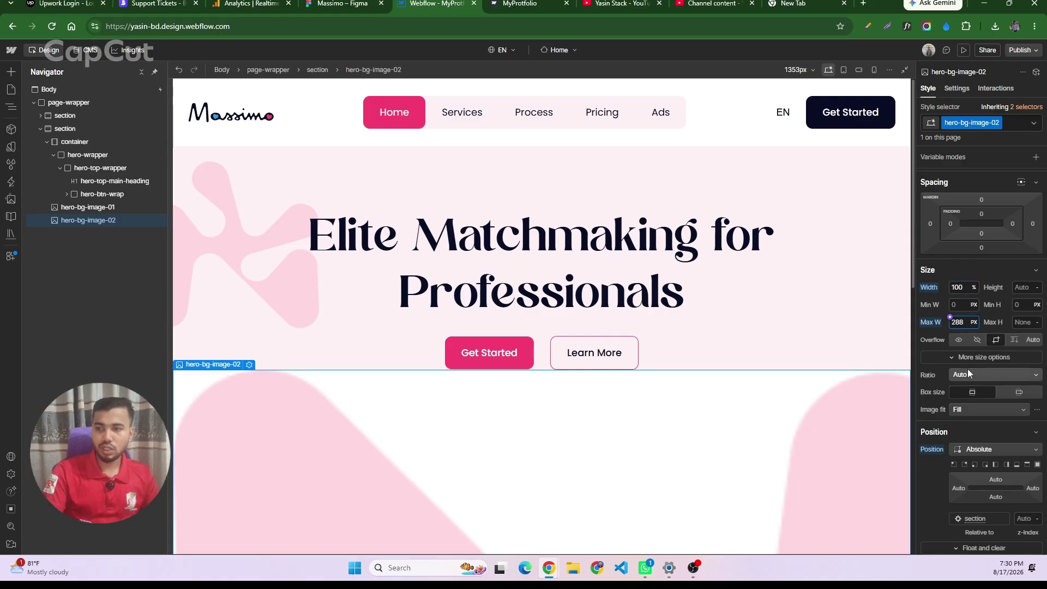
key("Return")
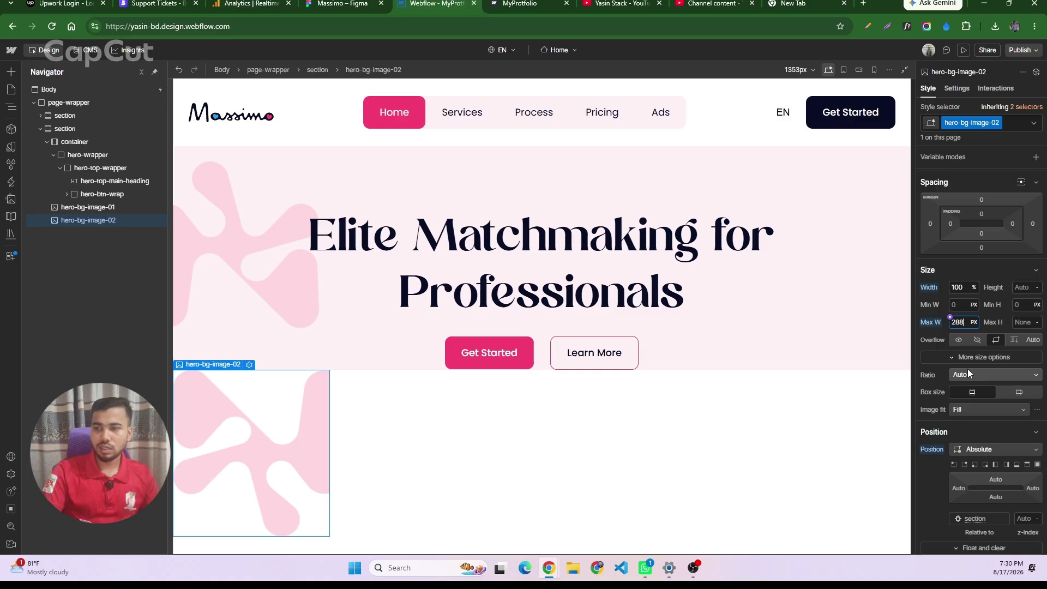
- Anchor hero-bg-image-02 to the hero section's top-right corner with the absolute position preset
left_click(478, 358)
left_click(266, 412)
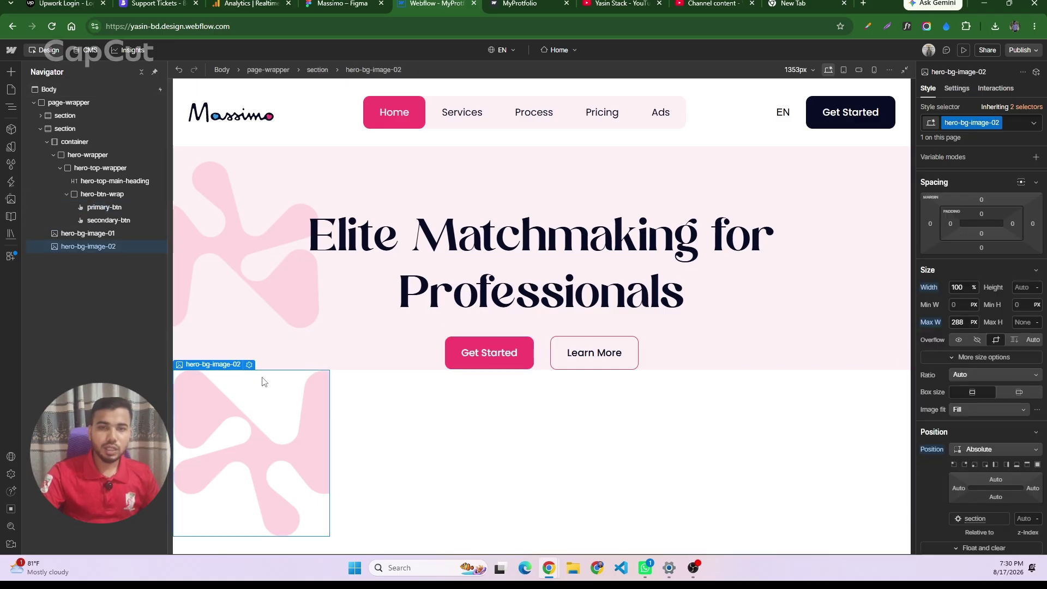
scroll(996, 423, "down", 3)
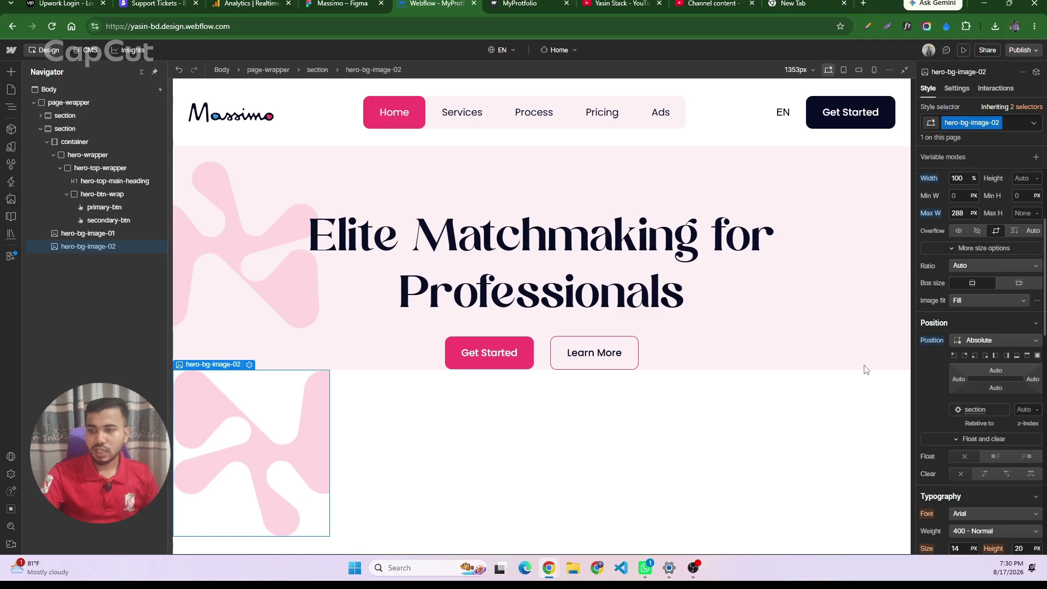
left_click(967, 355)
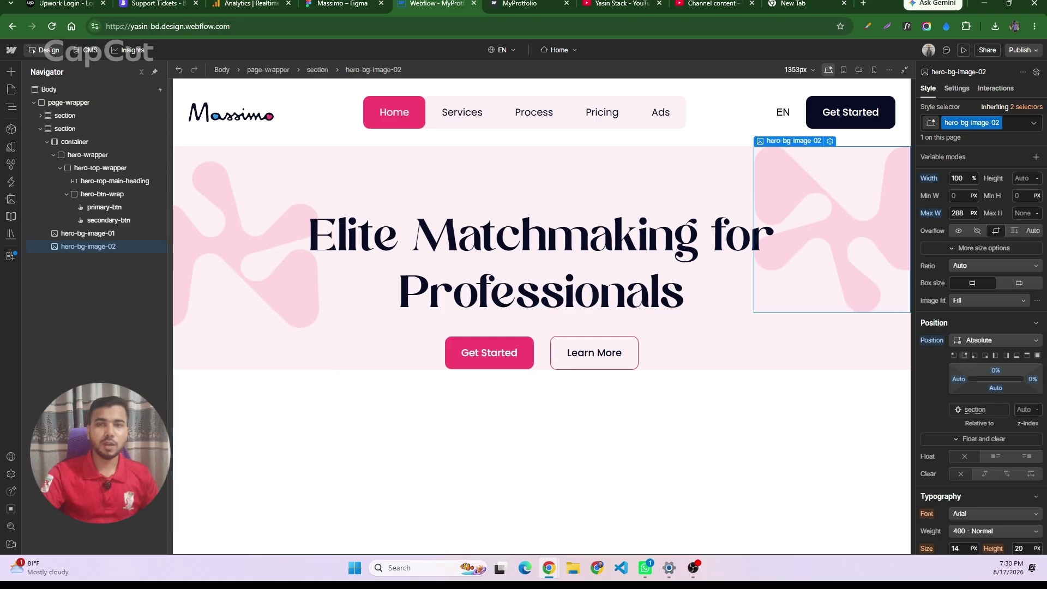
- Check the right pink shape's edge distance in Figma and set the right offset of hero-bg-image-02 to -20 px in Webflow
left_click(343, 3)
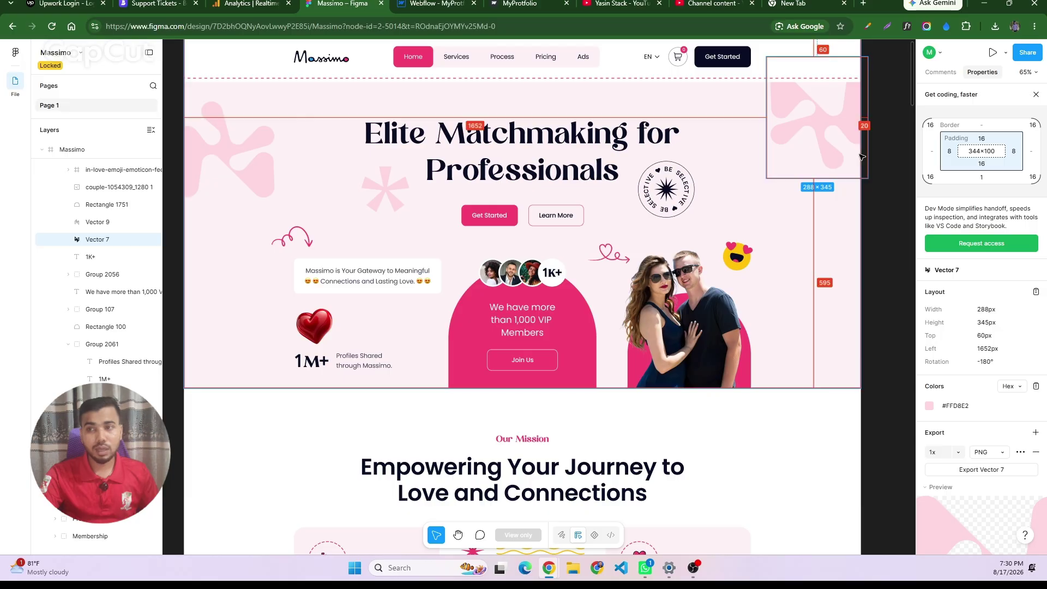
left_click(436, 4)
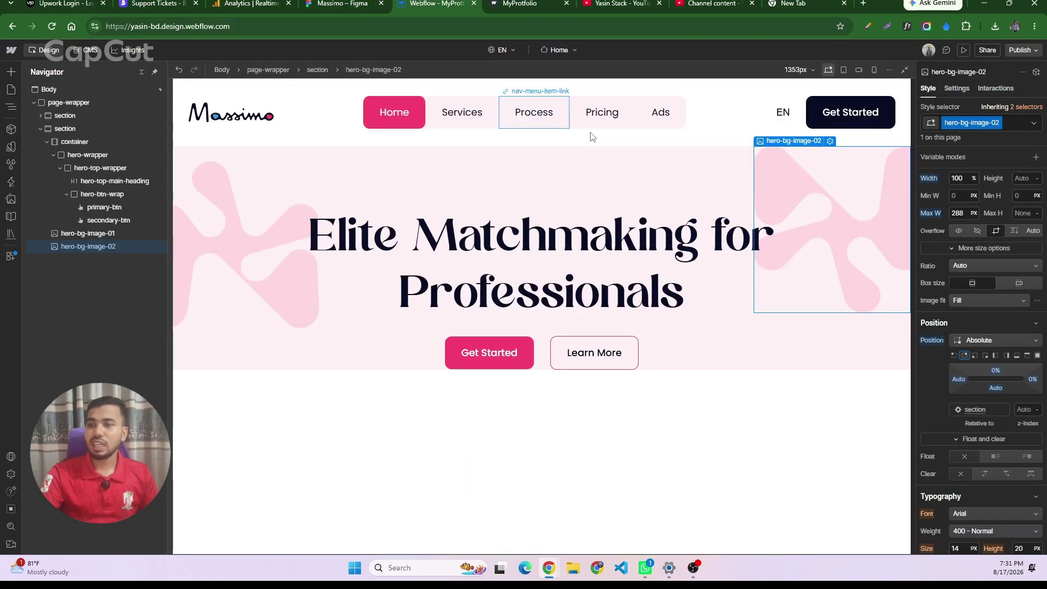
left_click(1030, 380)
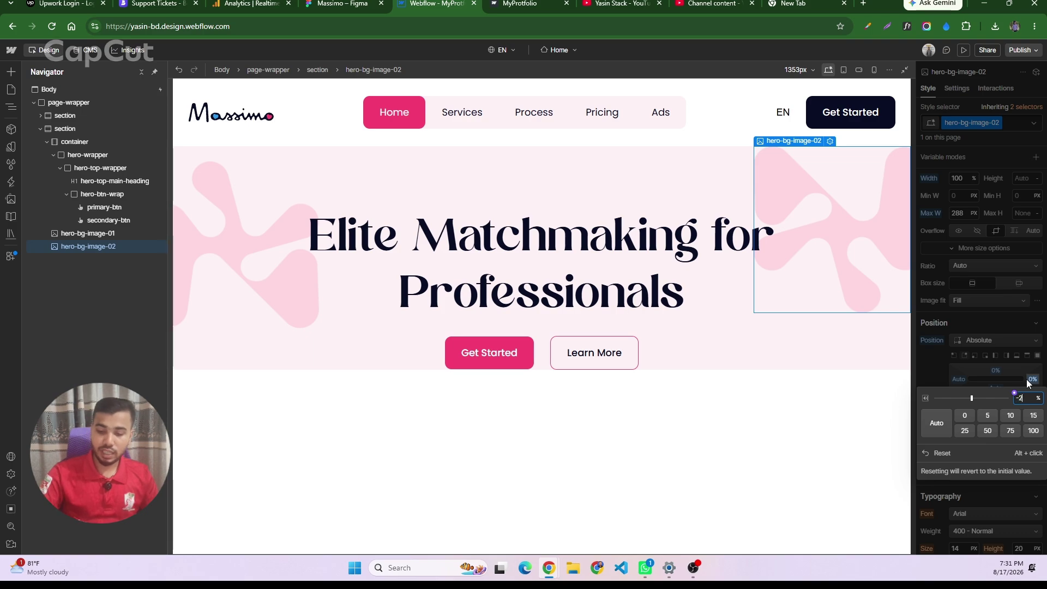
type("-20px")
key("Return")
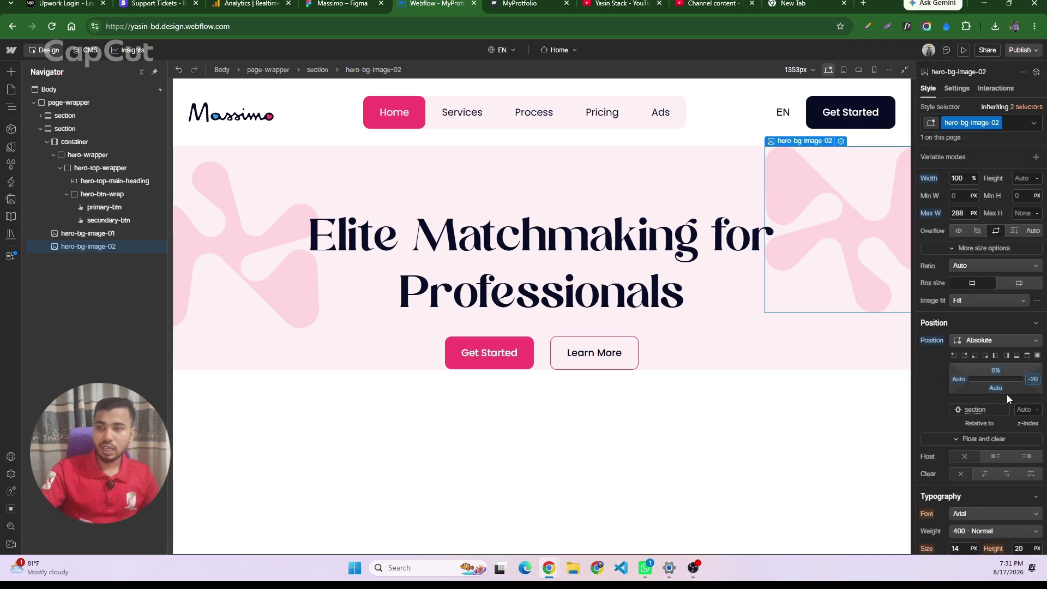
- Set the top offset of hero-bg-image-02 to -18 px
left_click(996, 372)
type("-")
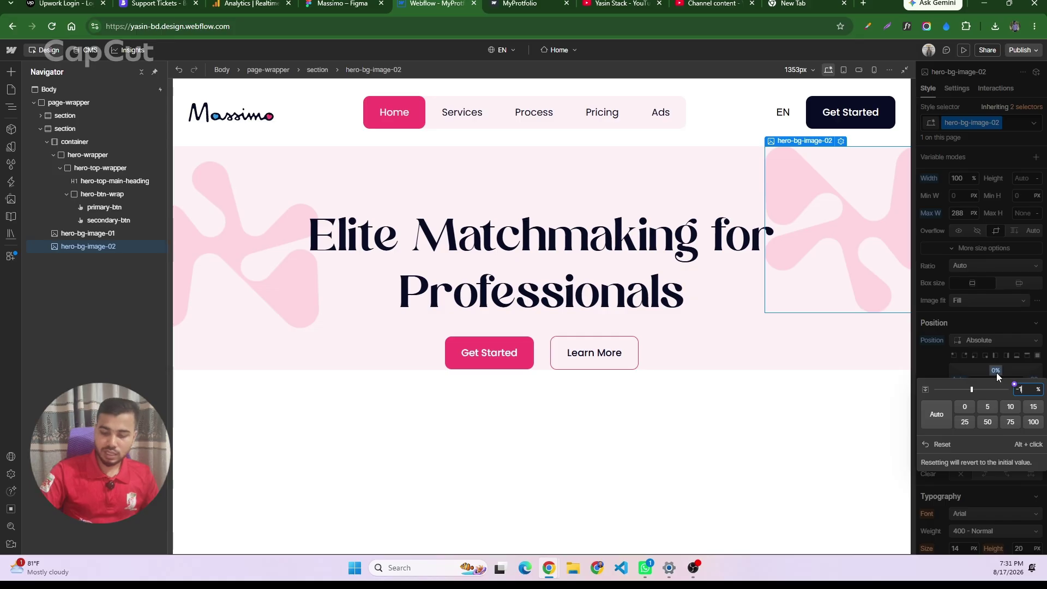
type("18px")
key("Return")
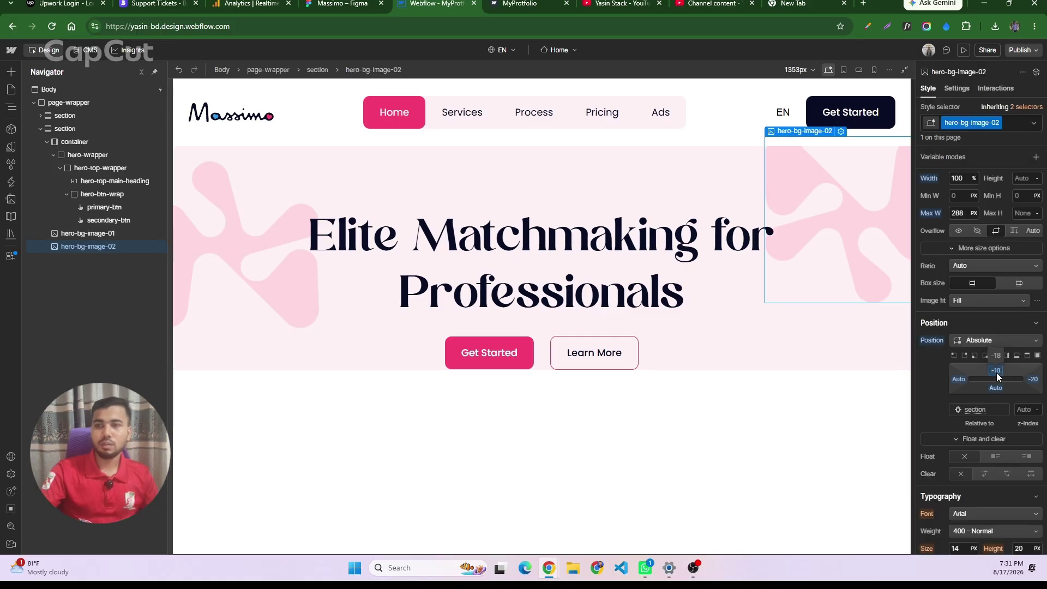
- Publish the site to the staging domain, then compare the live hero section with the Figma design and check the page for horizontal overflow
left_click(1017, 54)
left_click(964, 218)
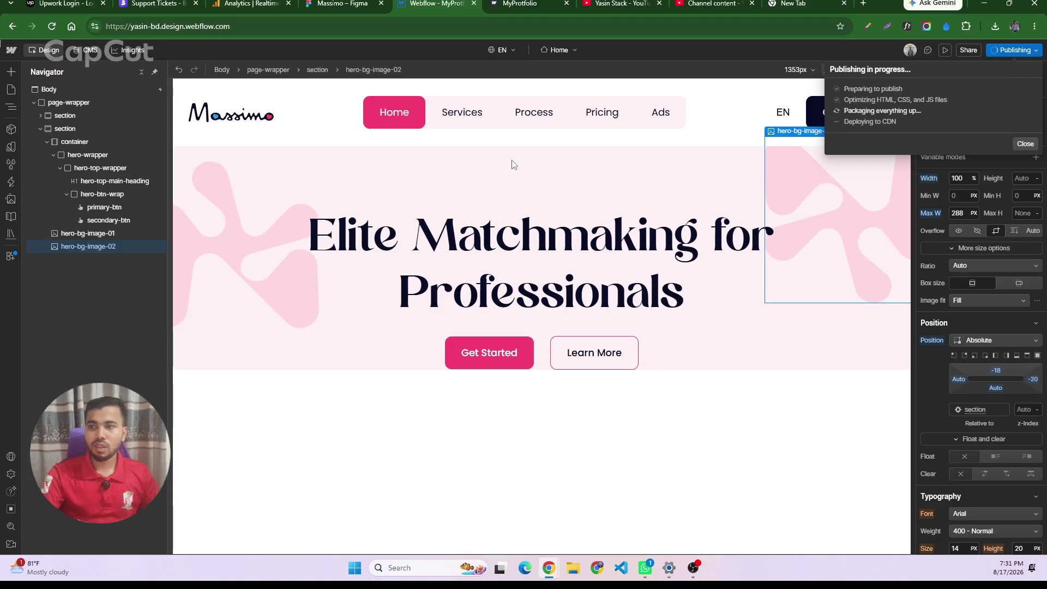
left_click(507, 3)
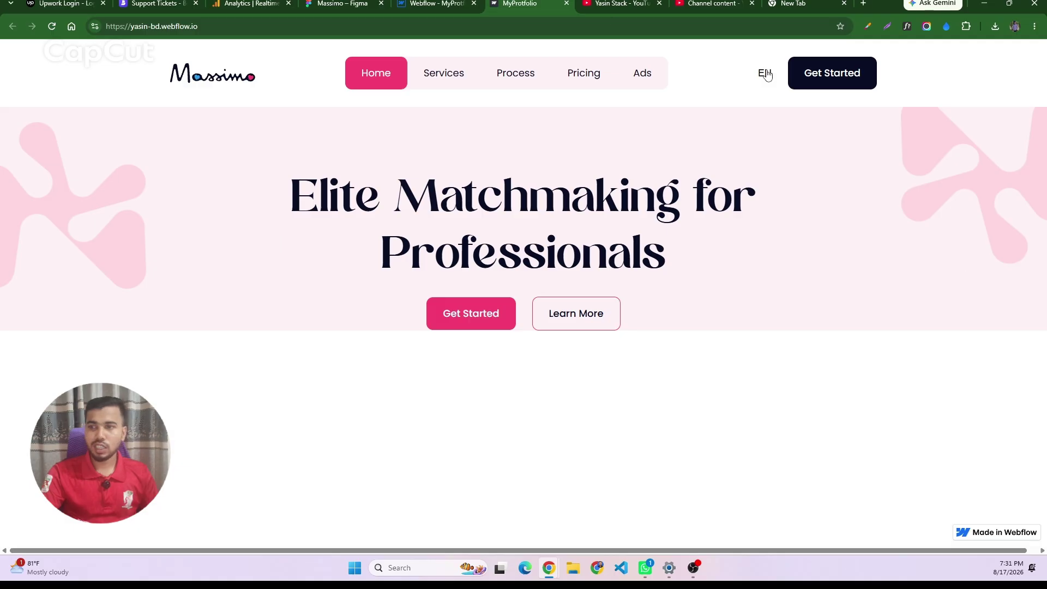
left_click(437, 3)
left_click(342, 3)
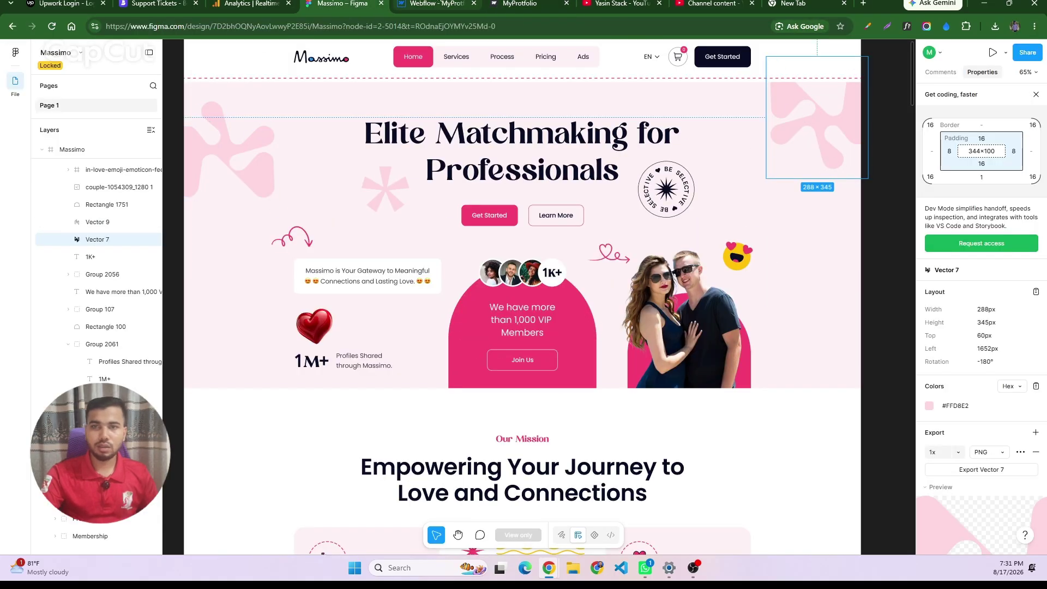
left_click(503, 3)
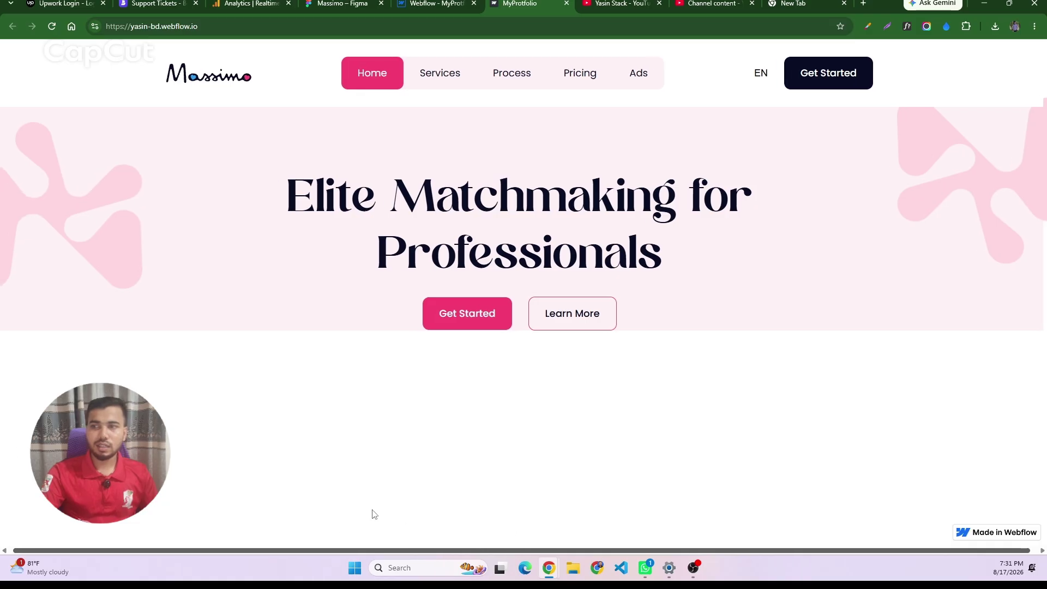
left_click_drag(481, 512, 349, 501)
- Back in Webflow, select the hero section carrying the is-hero-padding-top class and set its overflow to hidden
left_click(433, 3)
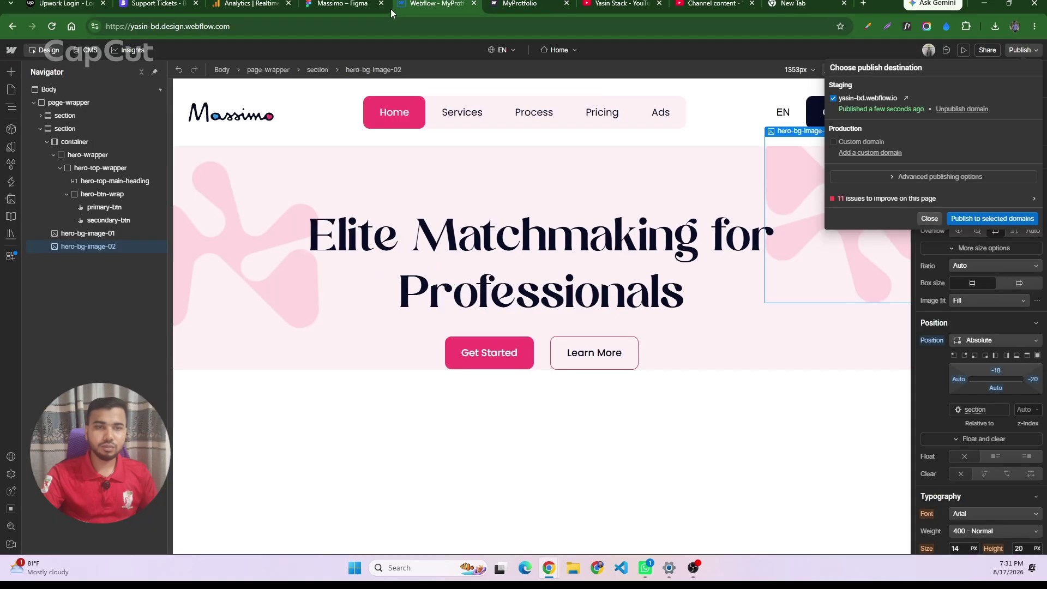
left_click(219, 156)
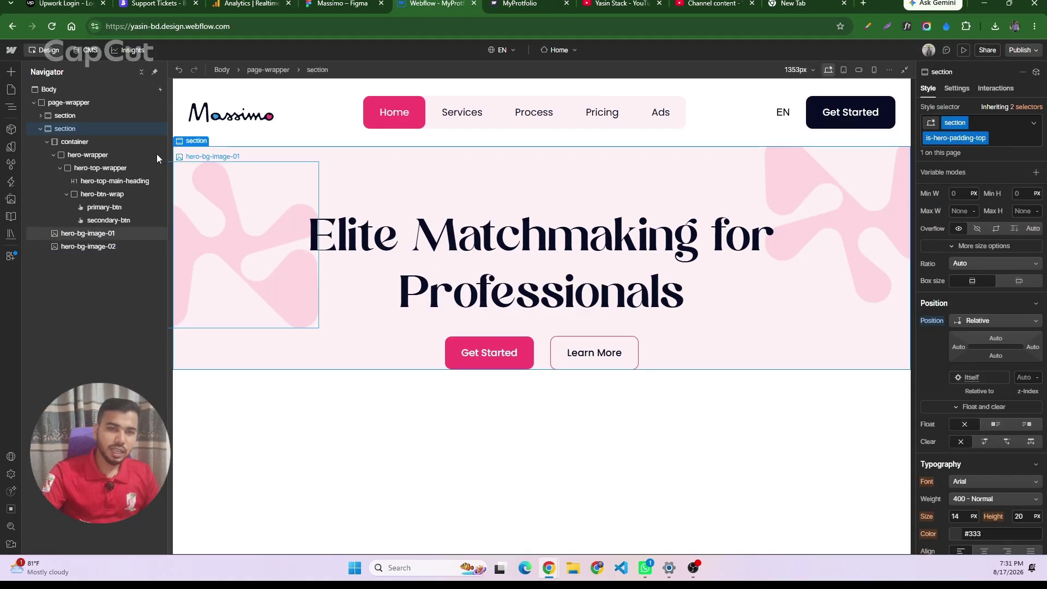
left_click(40, 128)
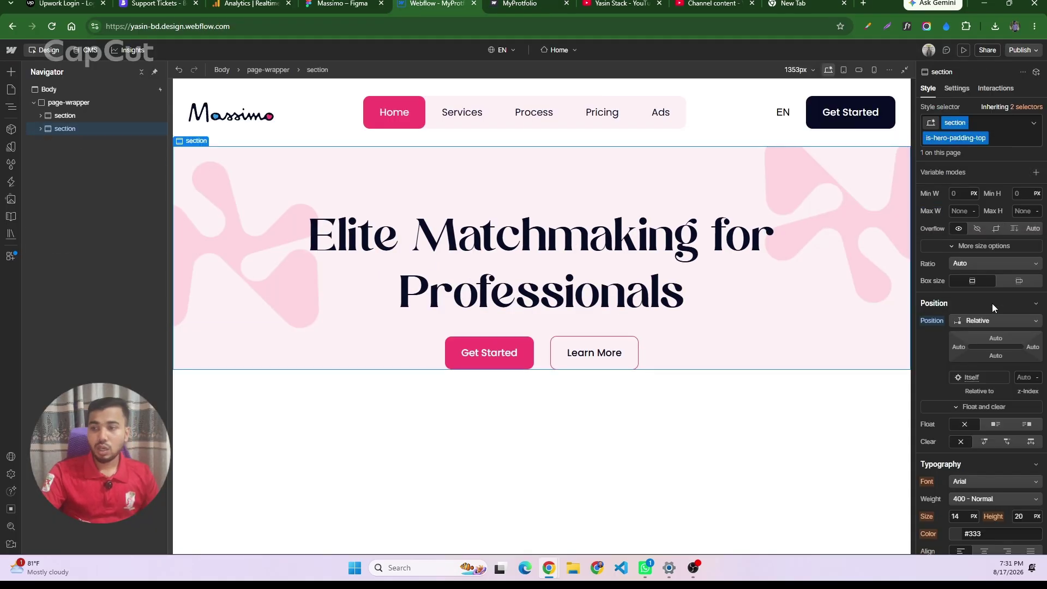
scroll(992, 303, "down", 3)
scroll(983, 471, "down", 2)
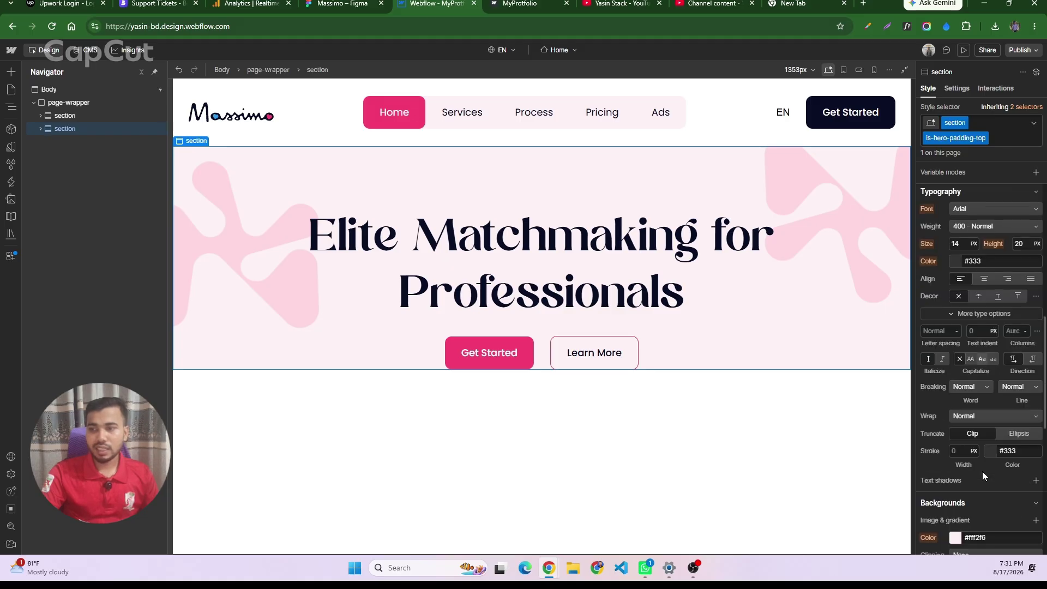
scroll(982, 437, "up", 5)
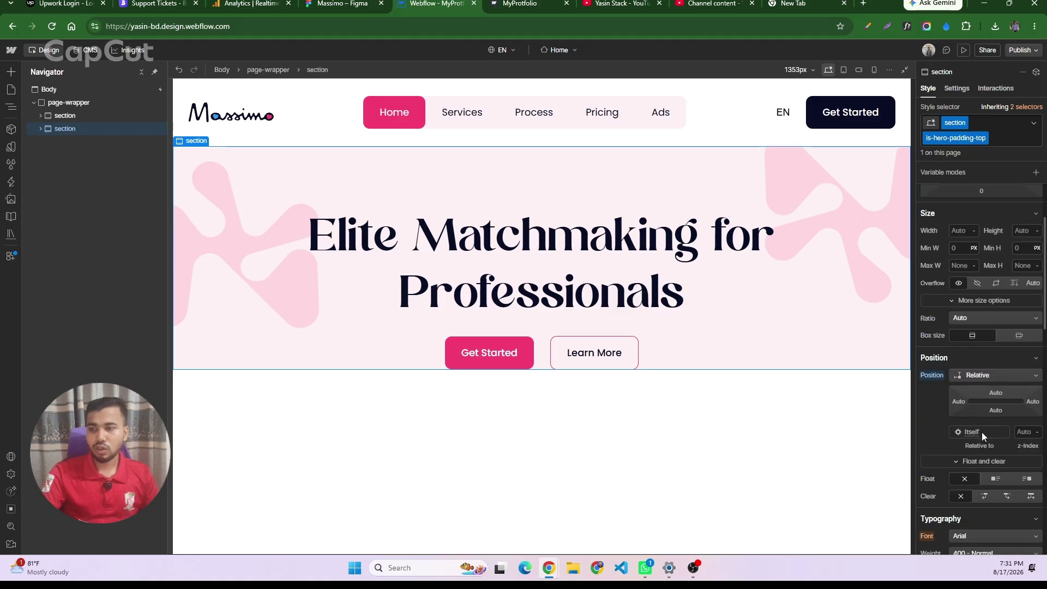
left_click(977, 283)
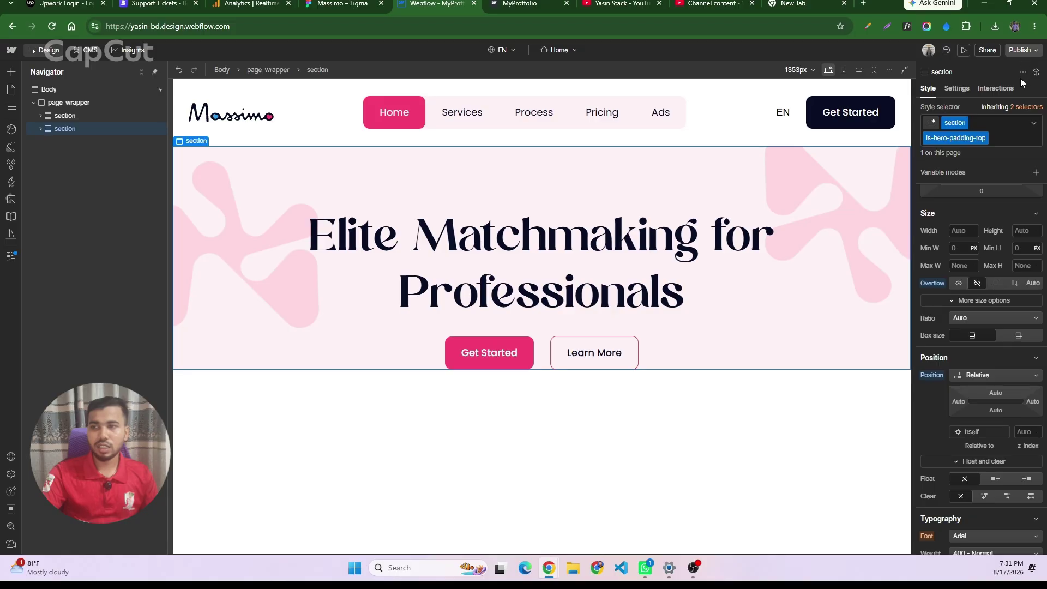
- Republish the site to the staging domain and check the hero section on the live page
left_click(1020, 49)
left_click(980, 217)
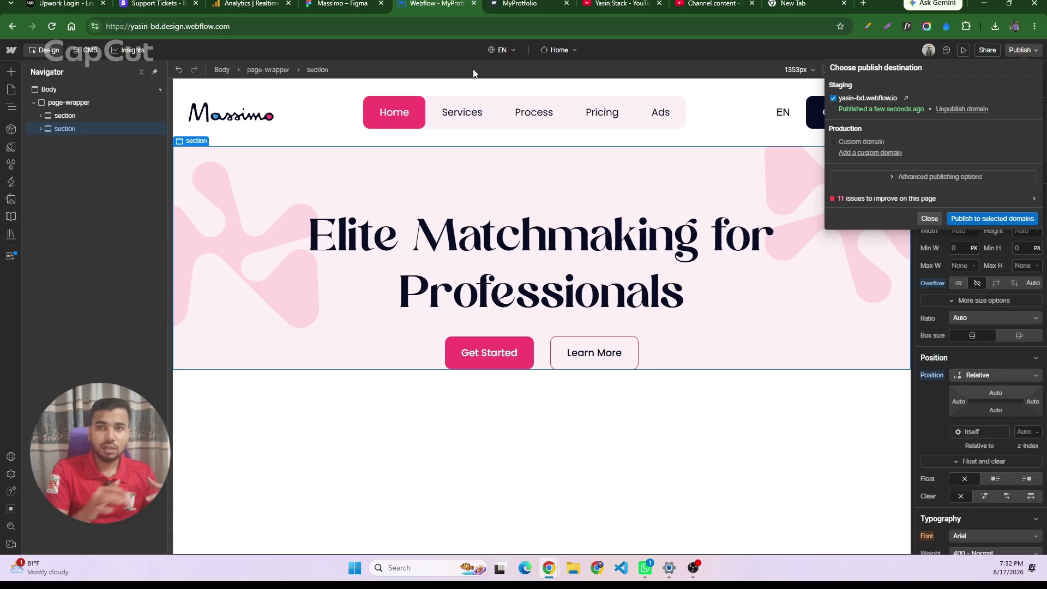
left_click(527, 3)
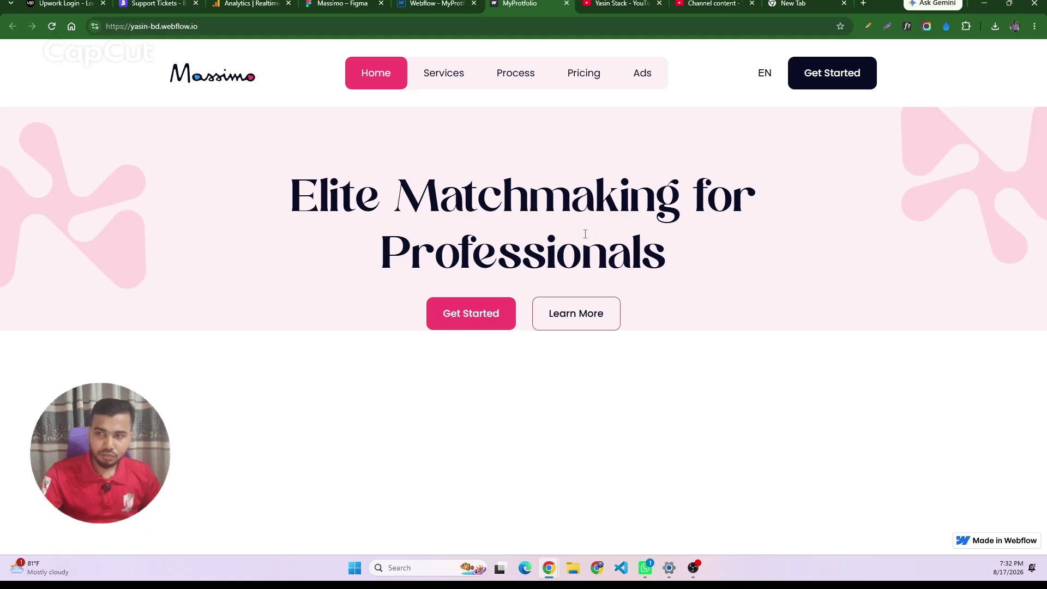
- Inspect the small pink flower shape and the round badge beside the hero heading in Figma, and return to Webflow
left_click(337, 3)
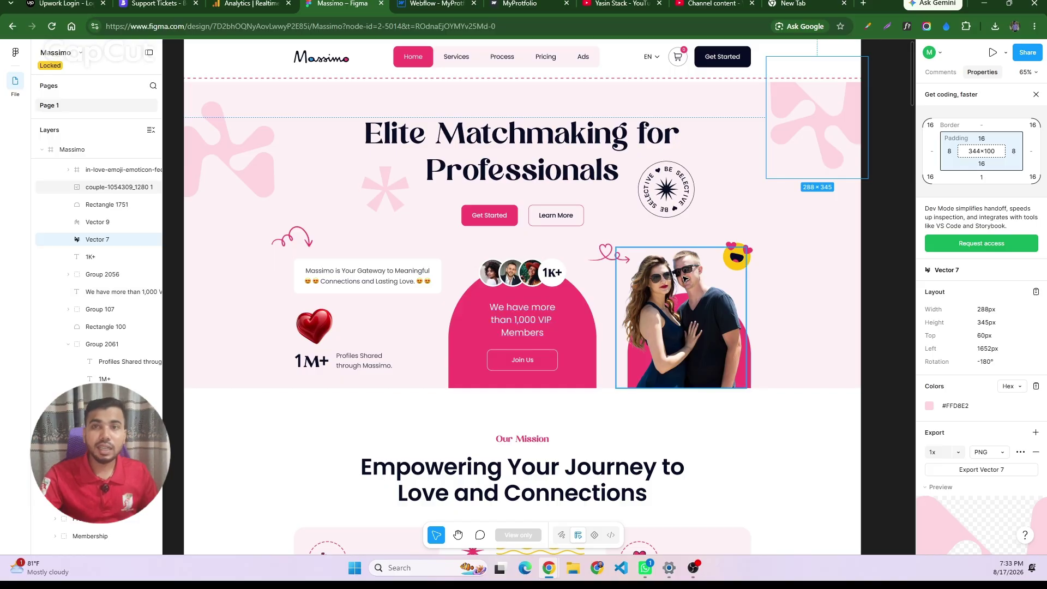
left_click(384, 189)
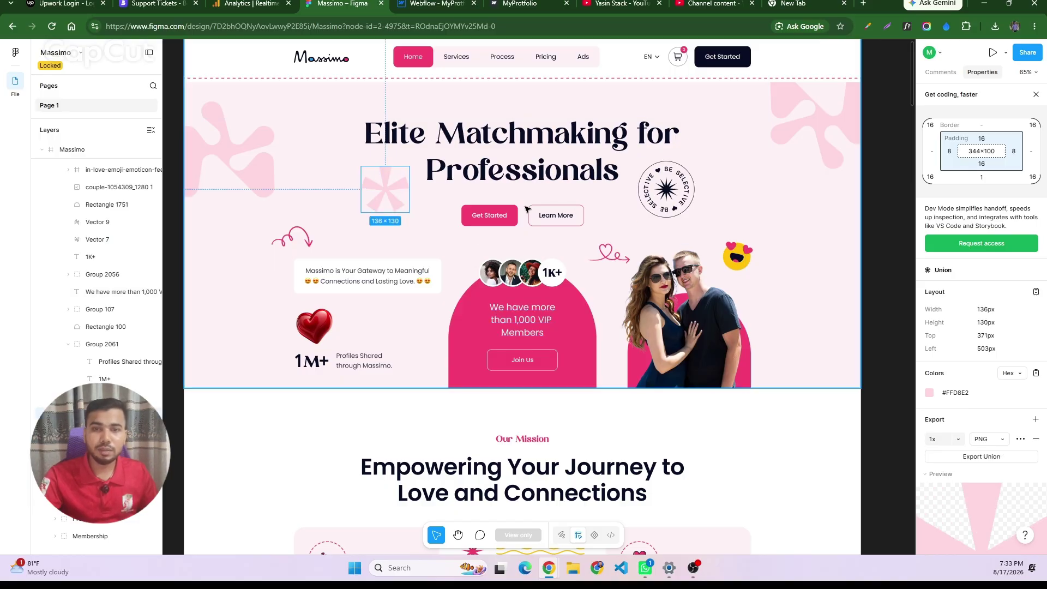
left_click(666, 189)
left_click(384, 194)
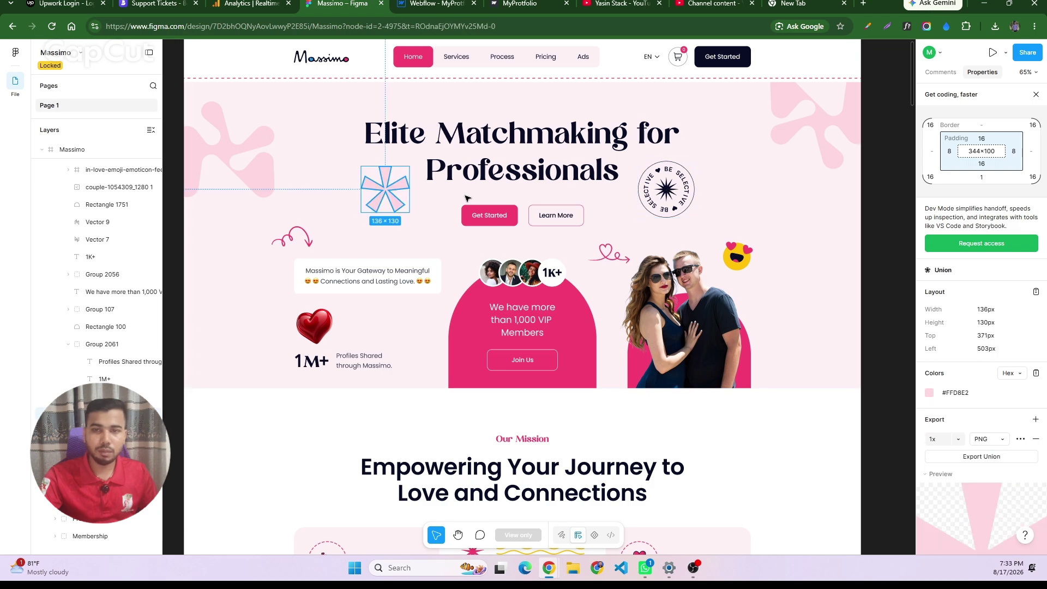
left_click(458, 183)
left_click(413, 195)
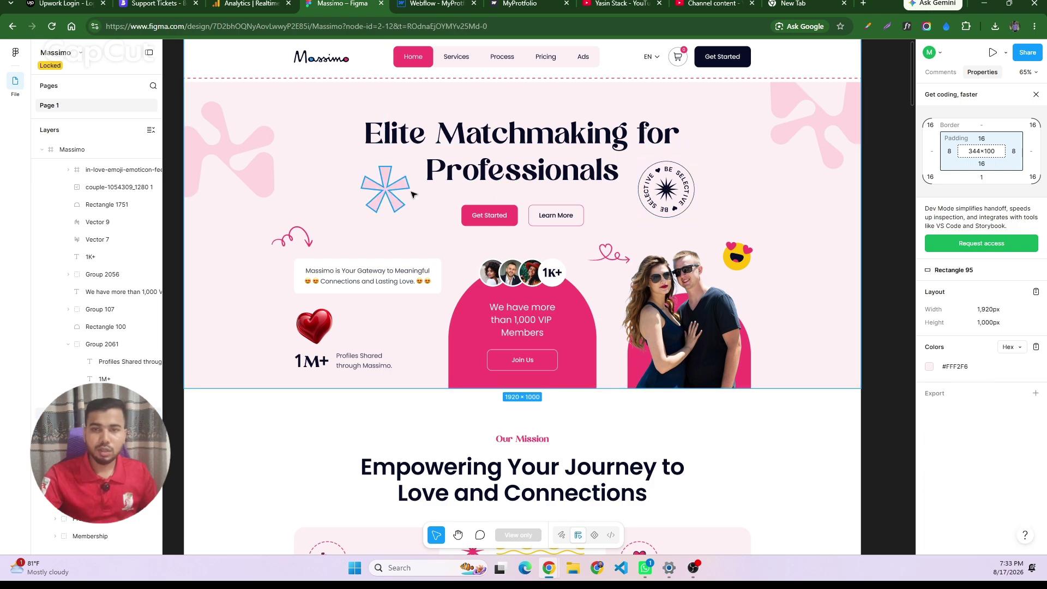
left_click(409, 197)
left_click(389, 197)
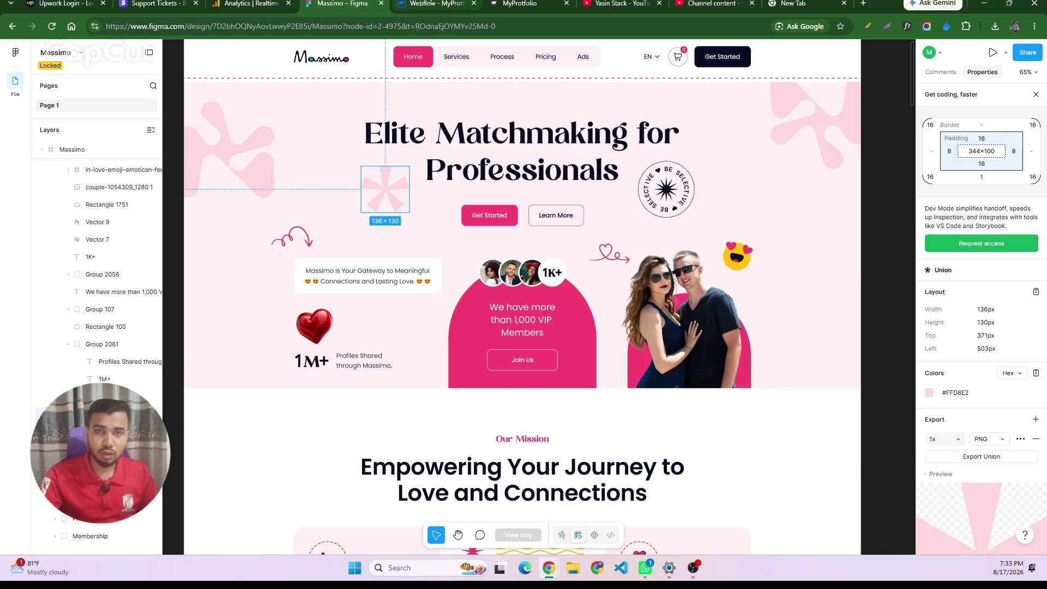
left_click(437, 4)
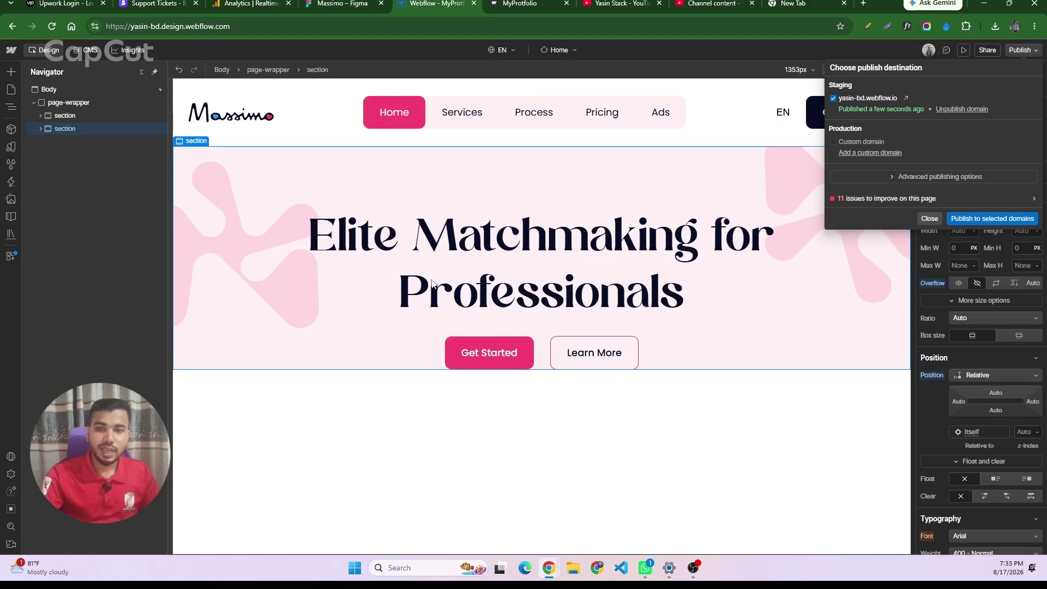
- Examine in Figma how the heading, buttons, pink flower and round badge sit together as one area of the hero
left_click(342, 4)
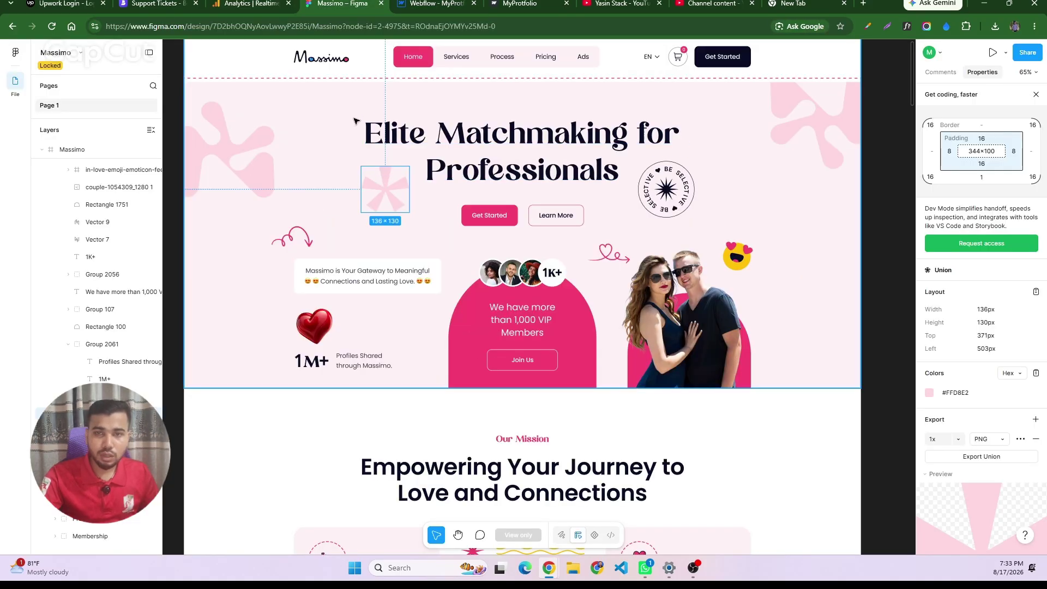
left_click_drag(355, 120, 691, 236)
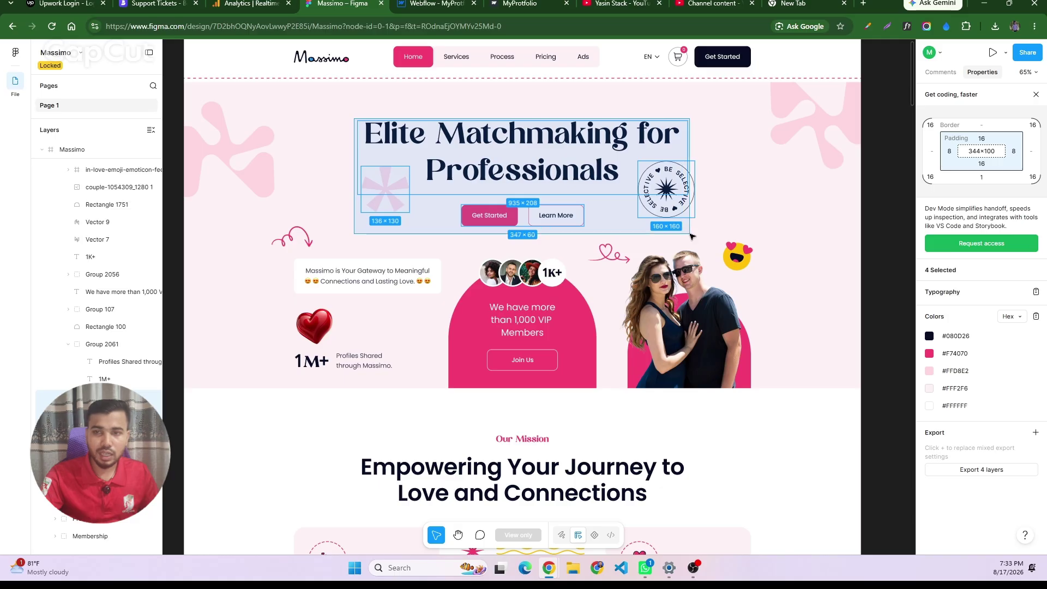
left_click(341, 115)
left_click_drag(341, 115, 703, 239)
- In Webflow, add an image element inside hero-top-wrapper and duplicate it
left_click(436, 4)
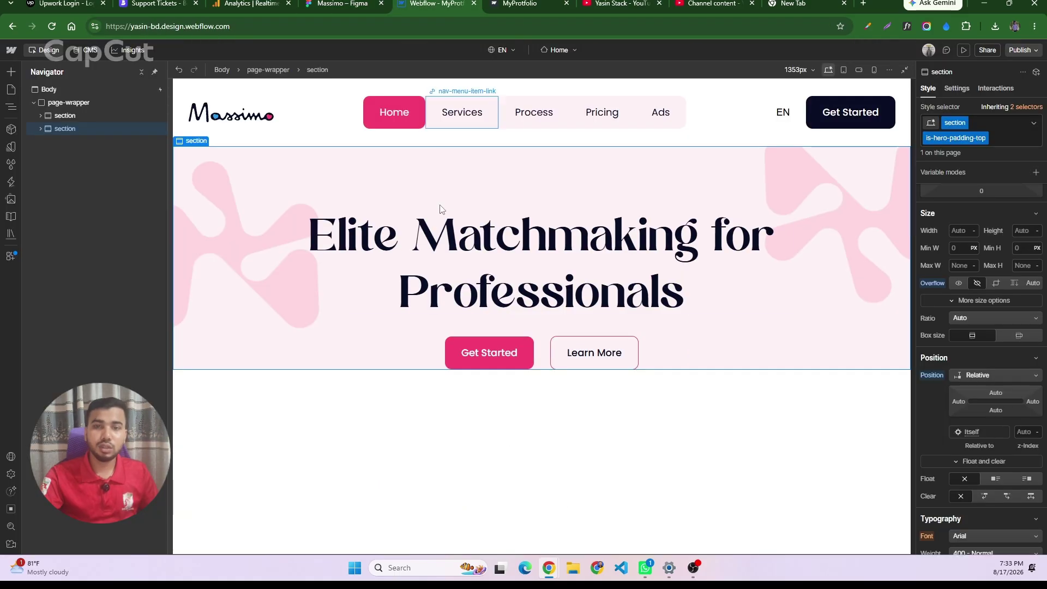
left_click(386, 332)
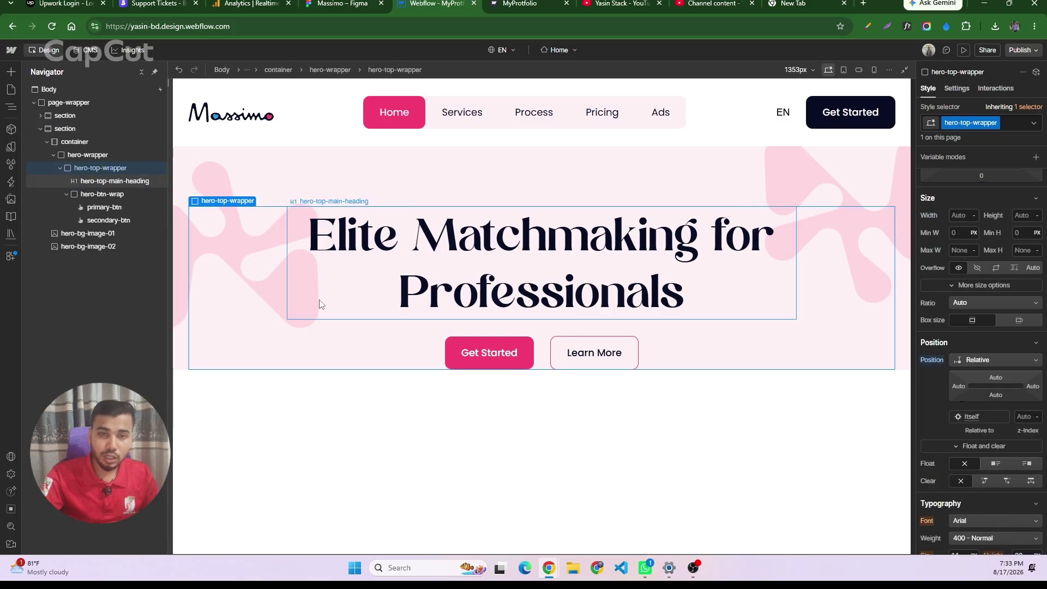
left_click(67, 193)
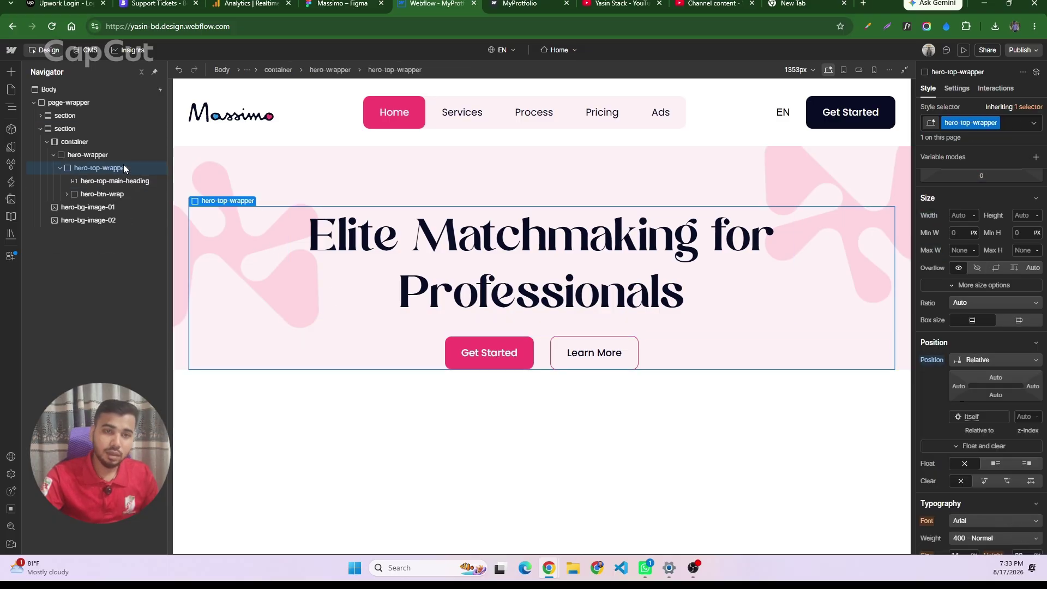
key("ctrl+e")
type("i")
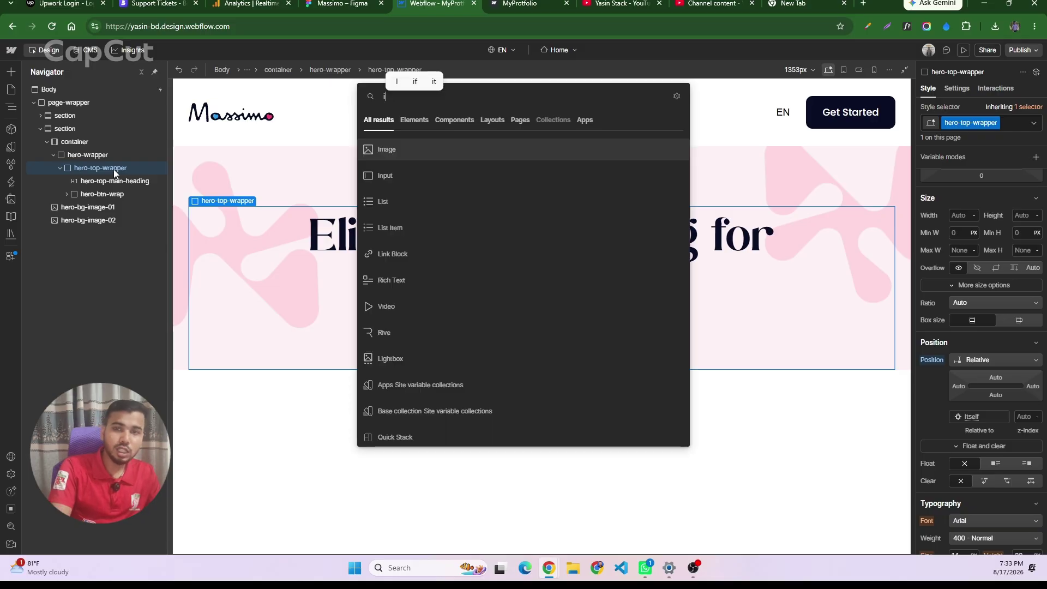
key("Return")
key("ctrl+d")
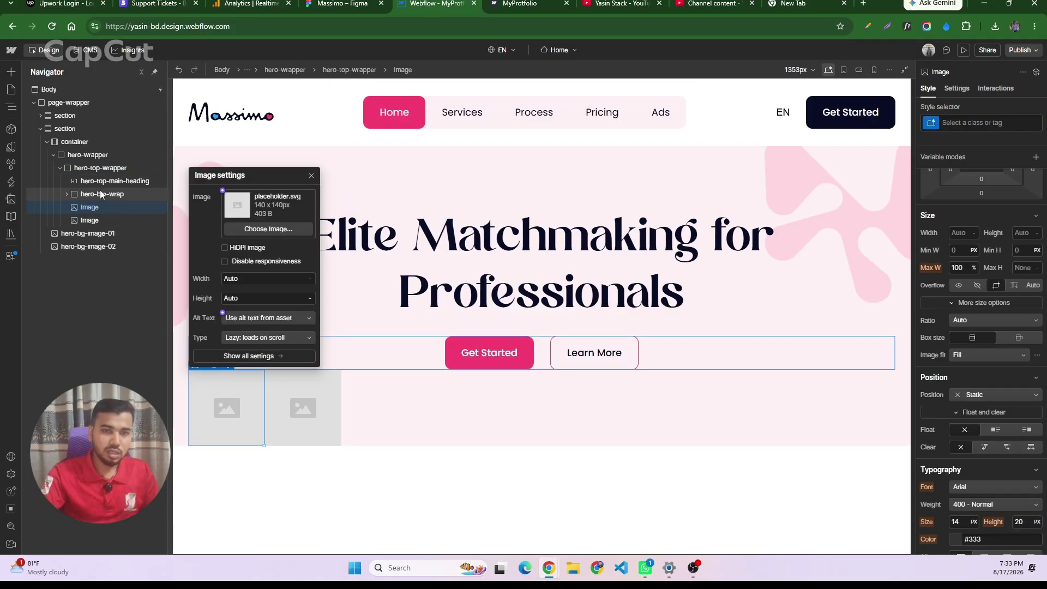
- Give the first new image placeholder in hero-top-wrapper the class hero-top-small-img-01
left_click(99, 207)
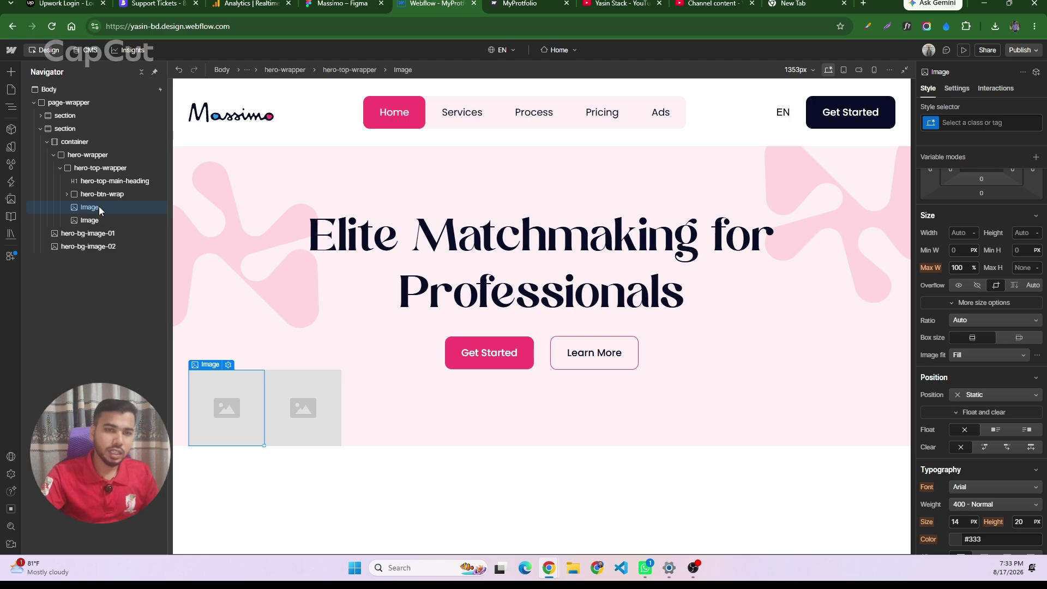
left_click(965, 123)
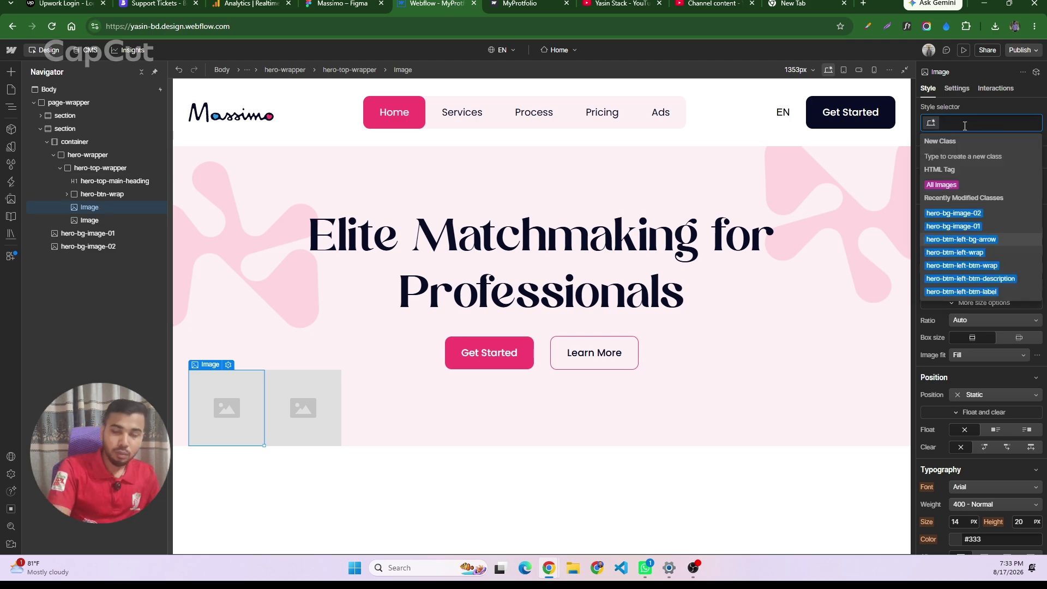
type("hero-top")
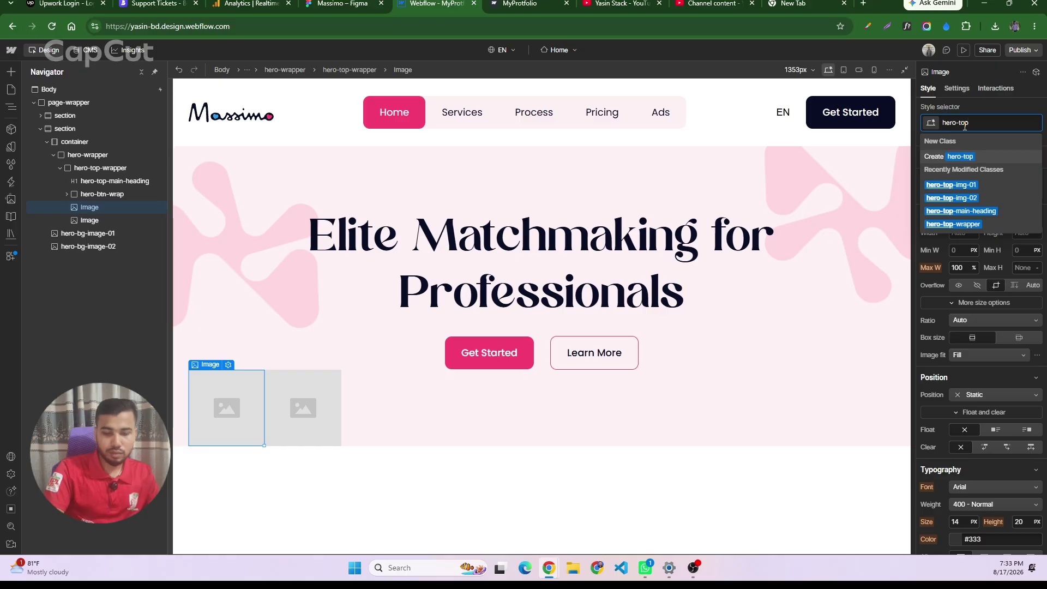
type("-")
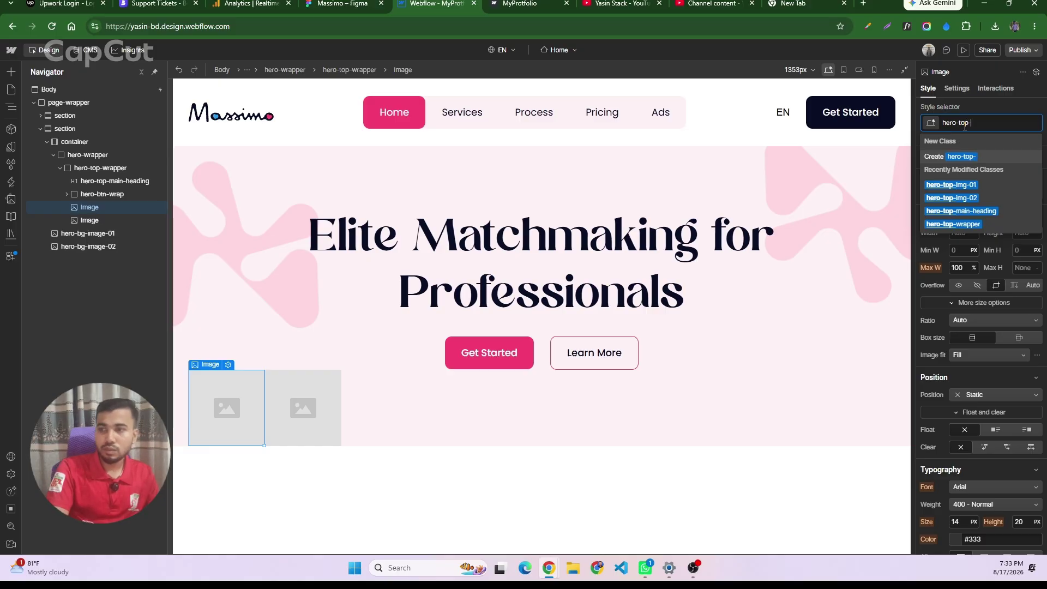
type("small-")
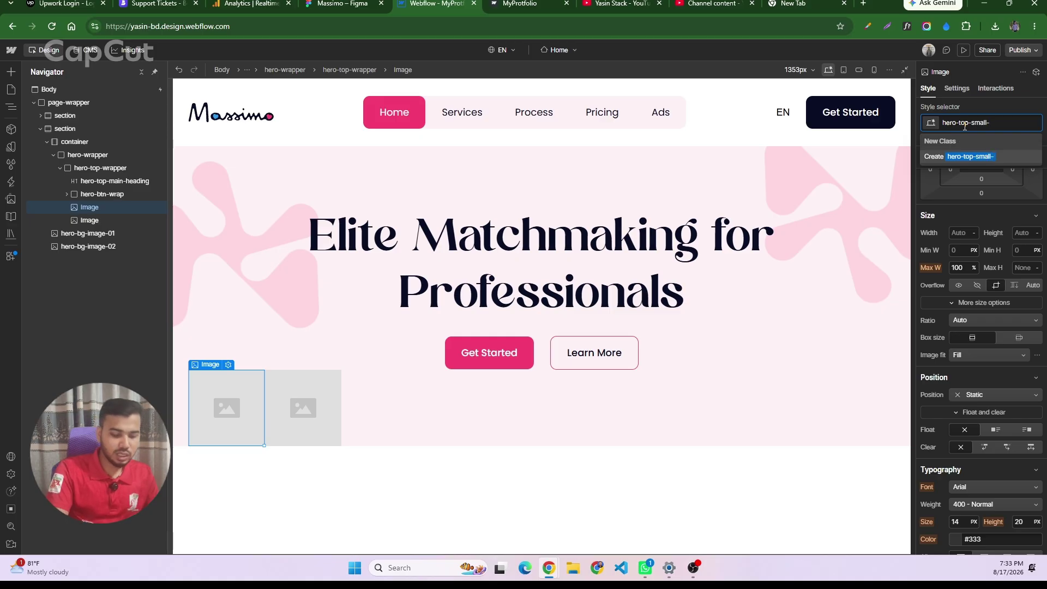
type("img-")
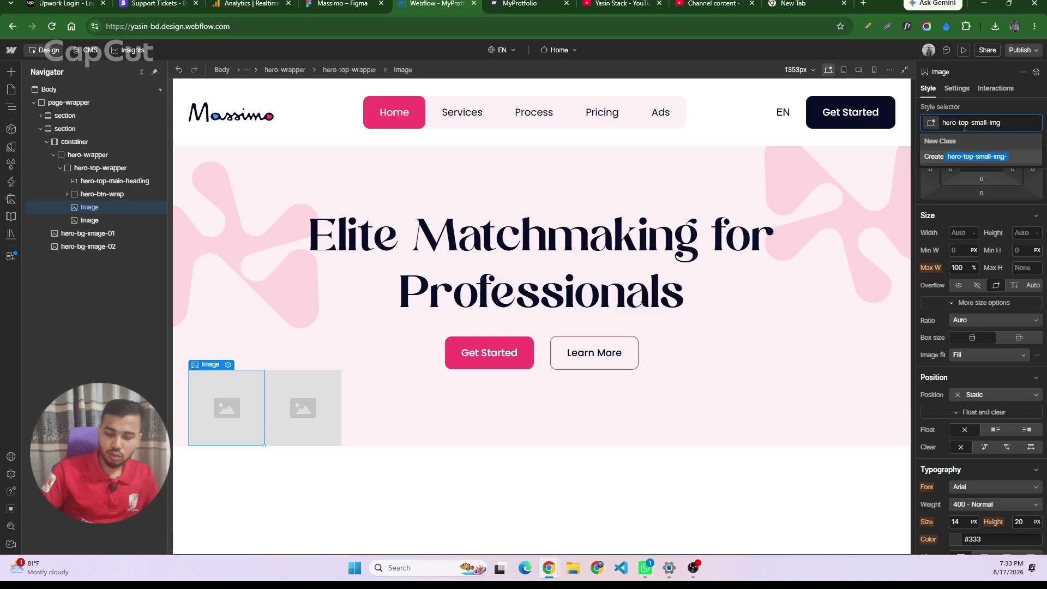
type("01")
key("Return")
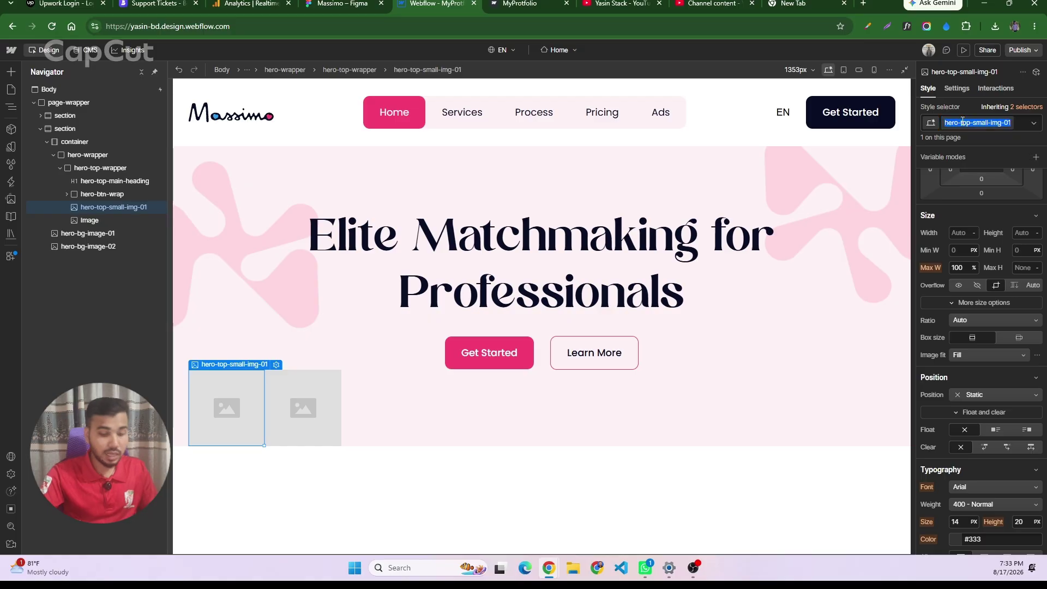
- Give the second new image placeholder in hero-top-wrapper the class hero-top-small-img-02
left_click(291, 410)
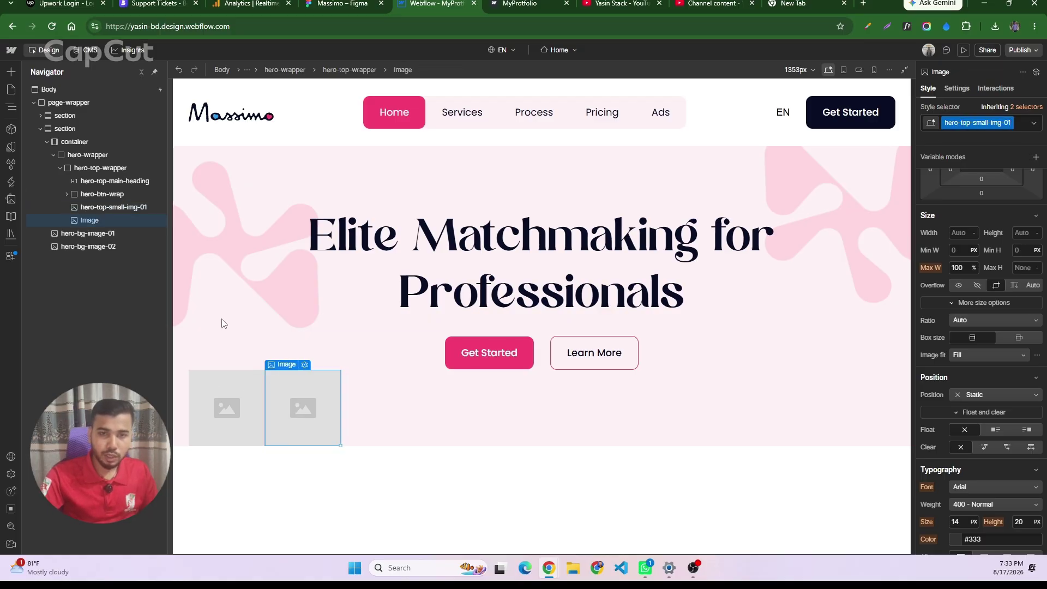
left_click(962, 123)
type("hero-top-small-img-01")
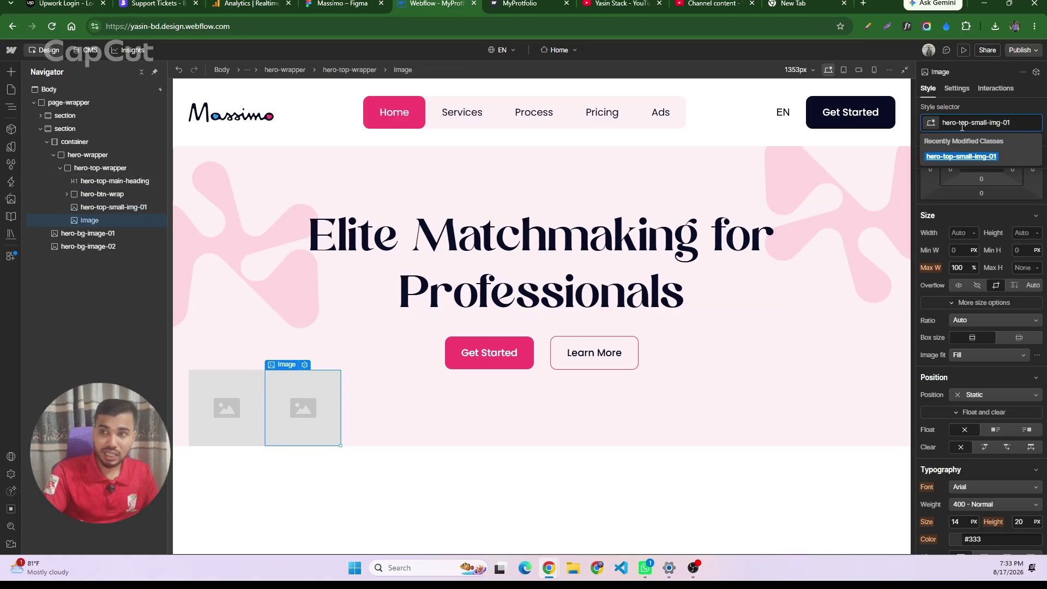
key("BackSpace")
key("BackSpace")
key("BackSpace")
key("BackSpace")
key("BackSpace")
key("BackSpace")
key("BackSpace")
key("BackSpace")
key("BackSpace")
key("BackSpace")
key("BackSpace")
key("BackSpace")
key("BackSpace")
key("BackSpace")
key("BackSpace")
key("BackSpace")
key("BackSpace")
key("BackSpace")
key("BackSpace")
key("BackSpace")
type("hero-top-small-img-02")
key("Return")
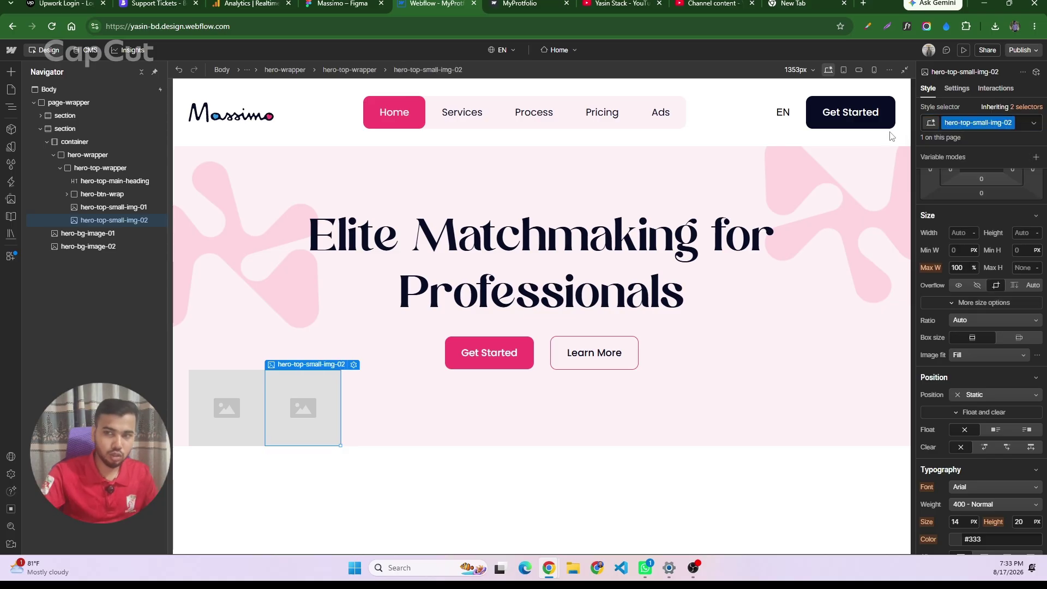
- Set the image source of hero-top-small-img-01 to the pink flower asset Union.png
left_click(112, 211)
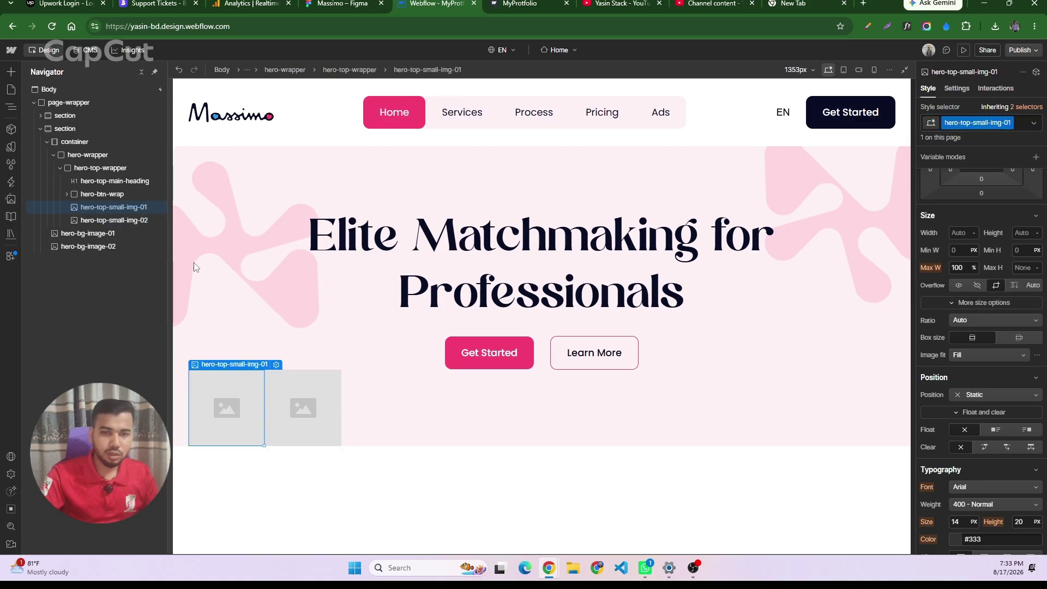
left_click(276, 364)
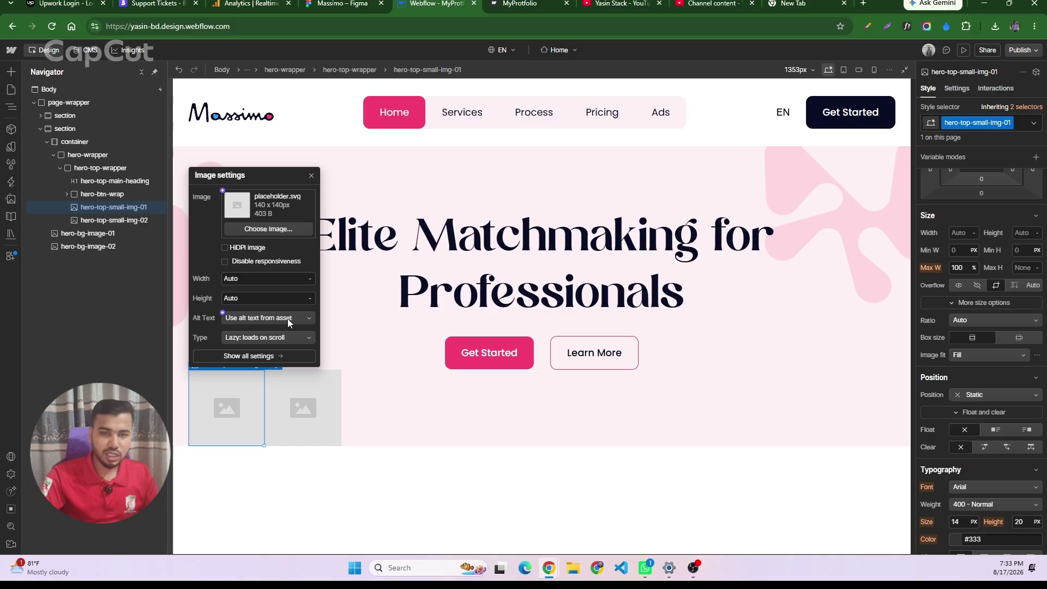
left_click(256, 229)
left_click(115, 186)
left_click(117, 149)
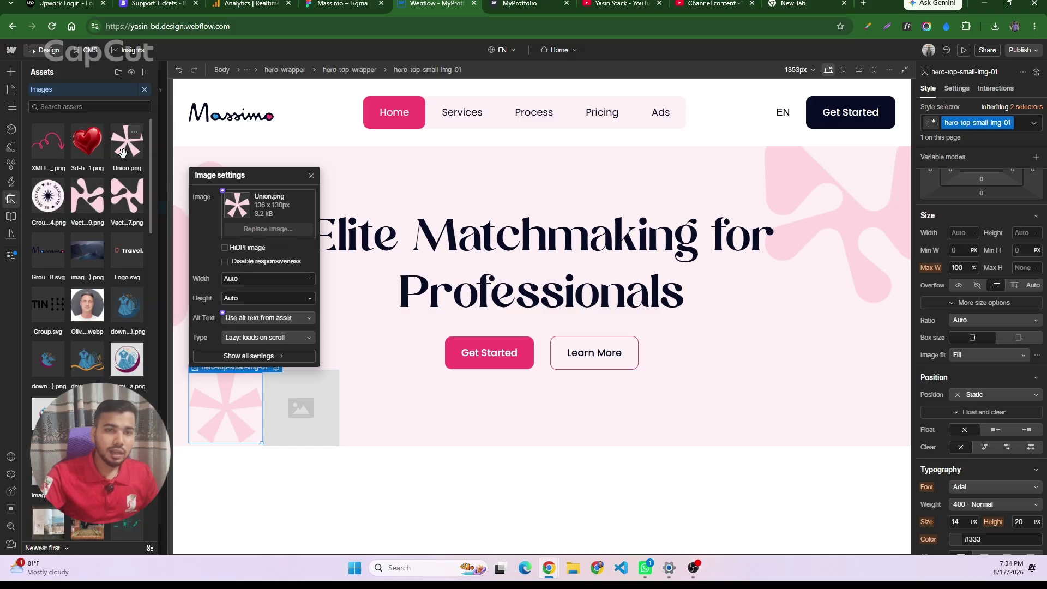
- Set the image source of hero-top-small-img-02 to the round "Be Selective" badge asset
left_click(308, 400)
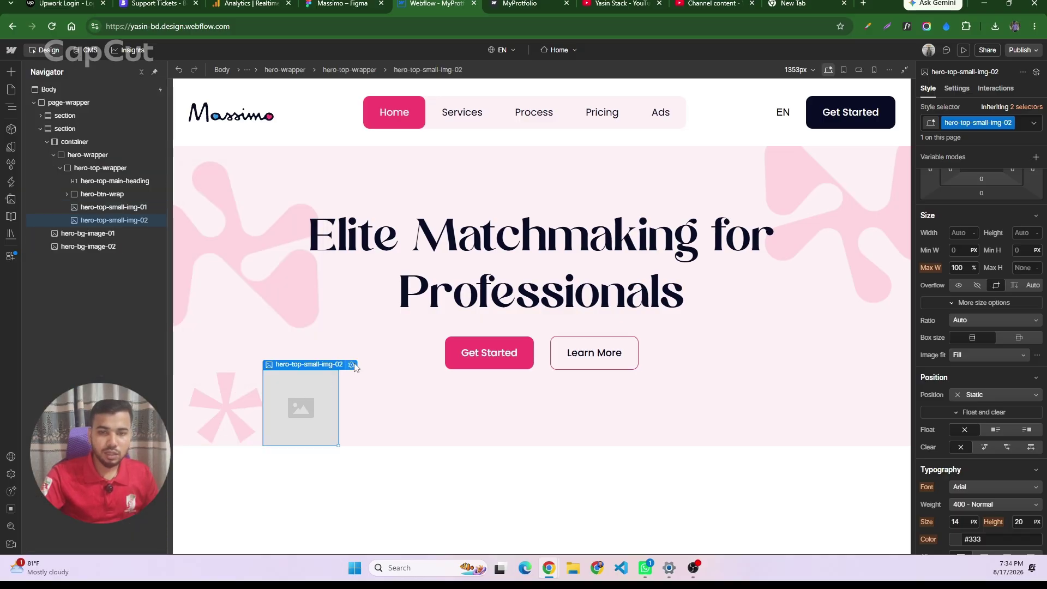
left_click(352, 364)
left_click(338, 228)
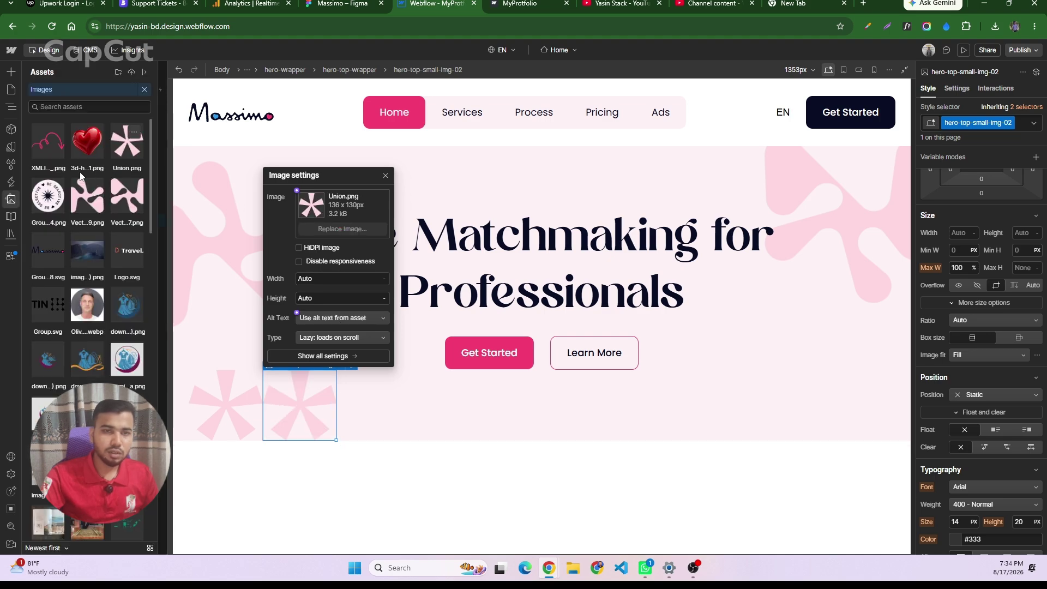
left_click(49, 194)
- Check the dimensions of the small pink flower and the round badge in the Figma design, and return to Webflow
left_click(236, 427)
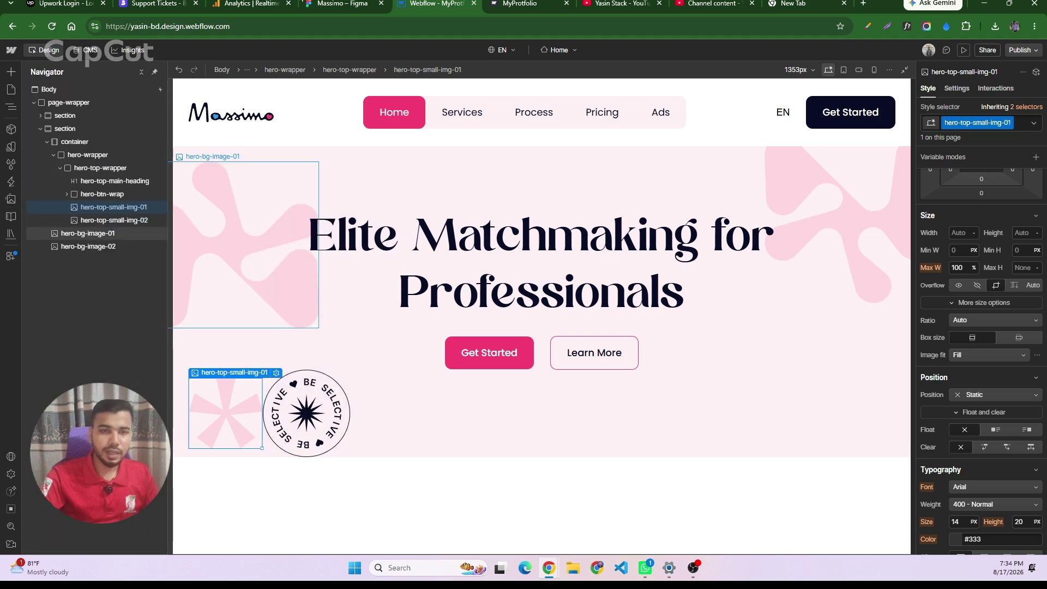
left_click(339, 3)
left_click(392, 207)
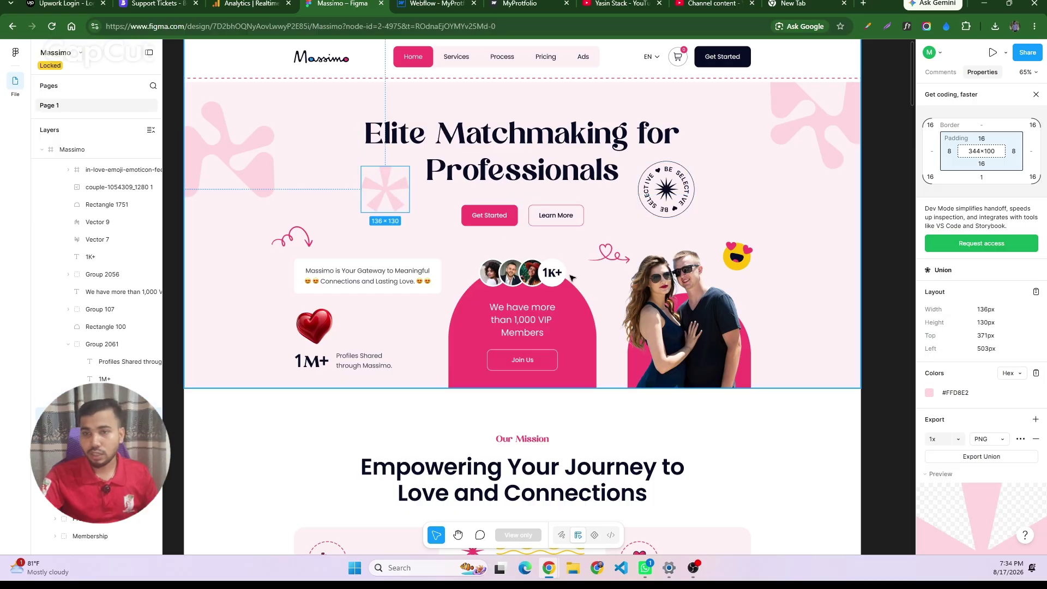
left_click(667, 190)
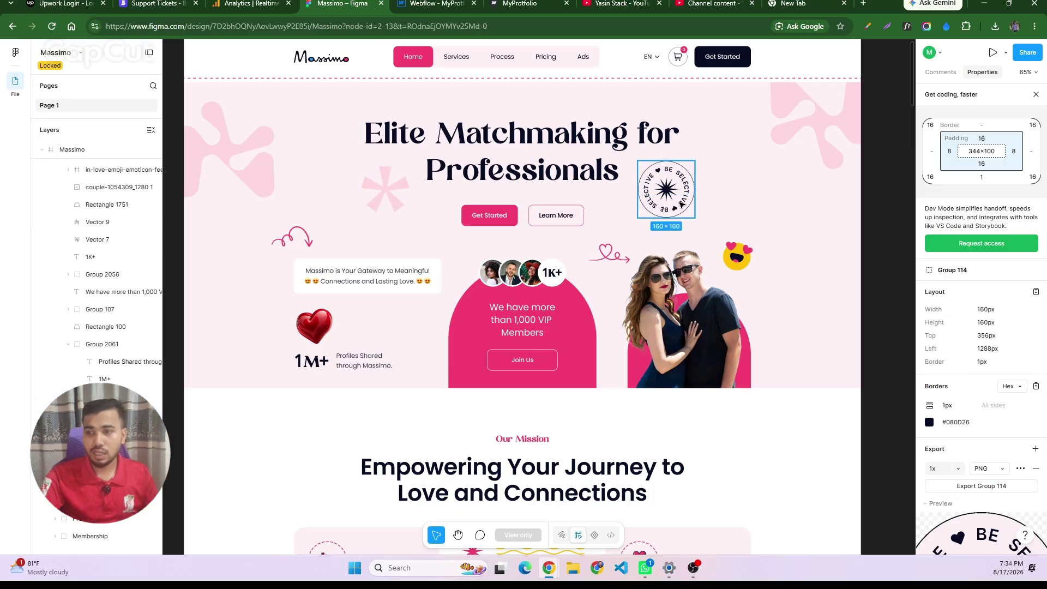
left_click(431, 4)
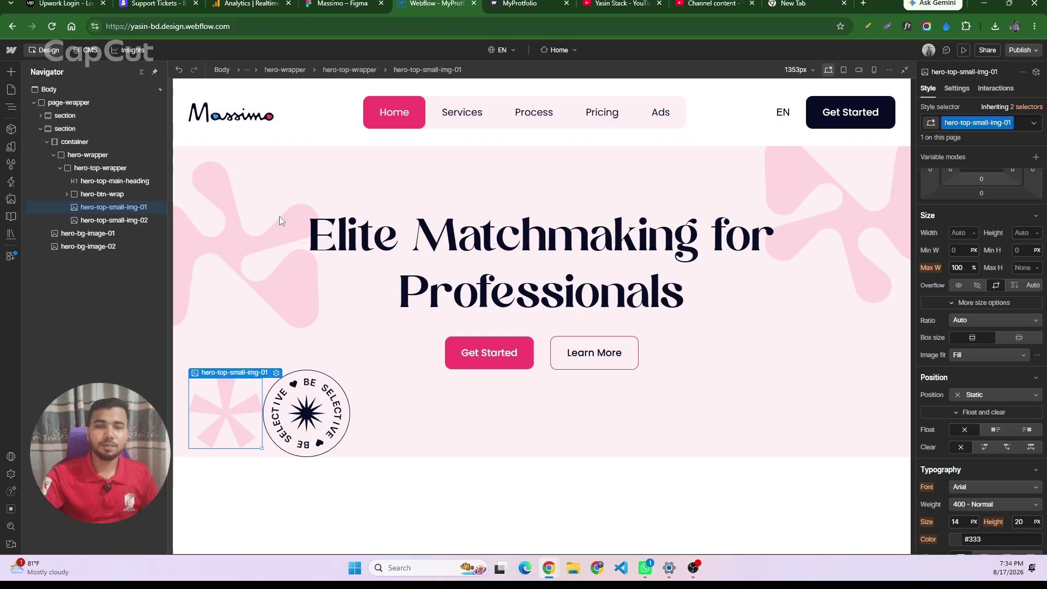
- Set the maximum width of hero-top-small-img-01 to 136 px and its width to 100%
left_click(961, 268)
type("136")
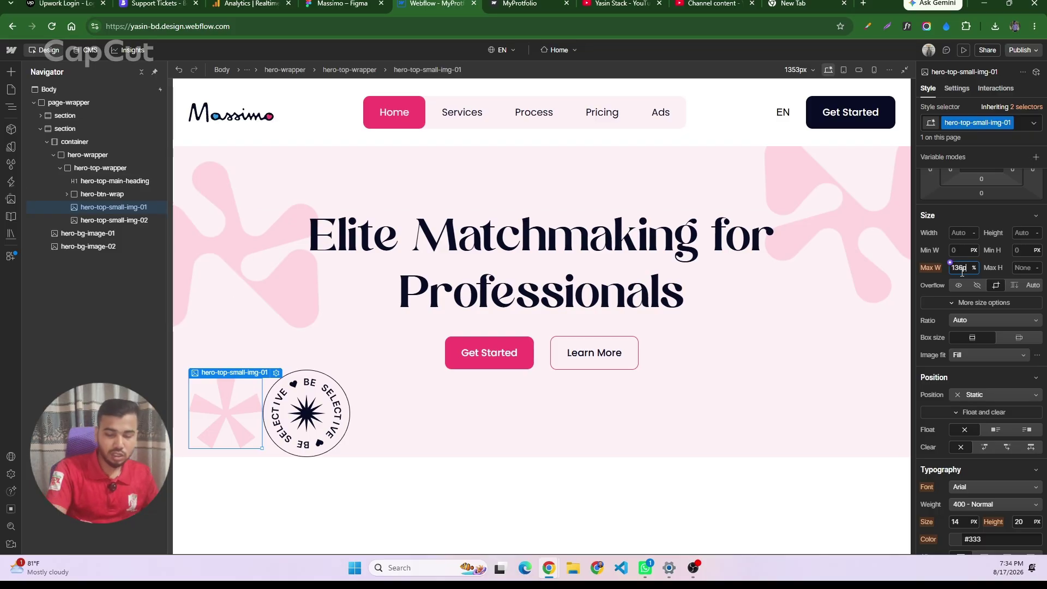
left_click(956, 235)
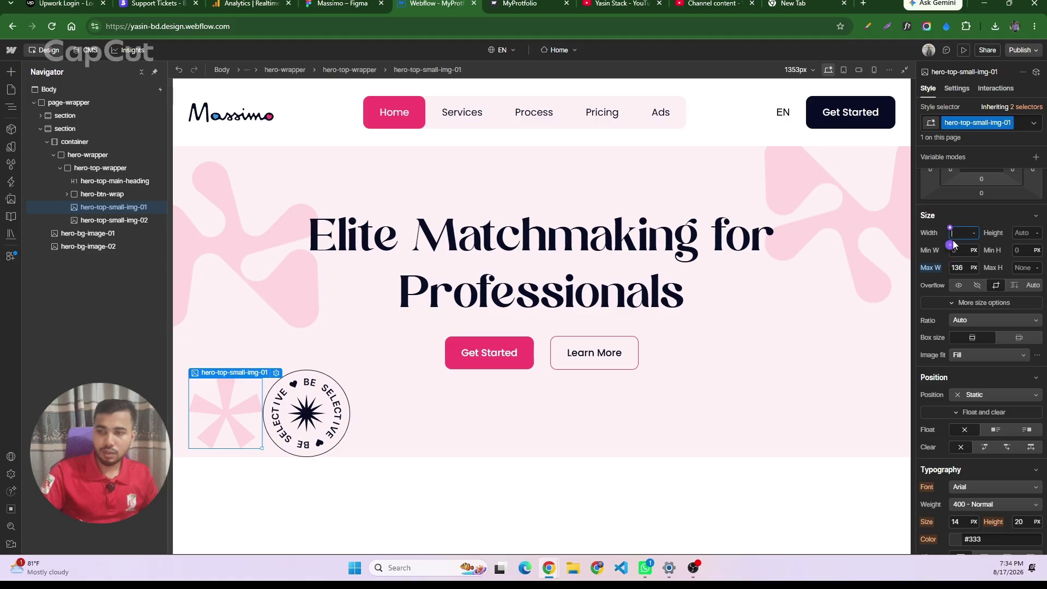
type("100")
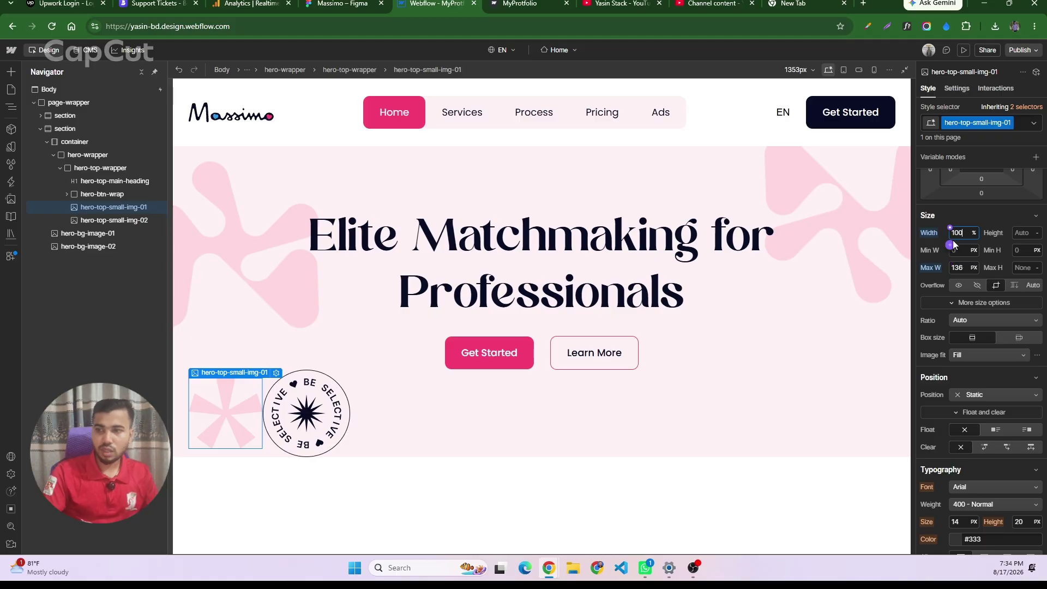
key("Return")
- Set the maximum width of hero-top-small-img-02 to 160 px and its width to 100%
left_click(306, 413)
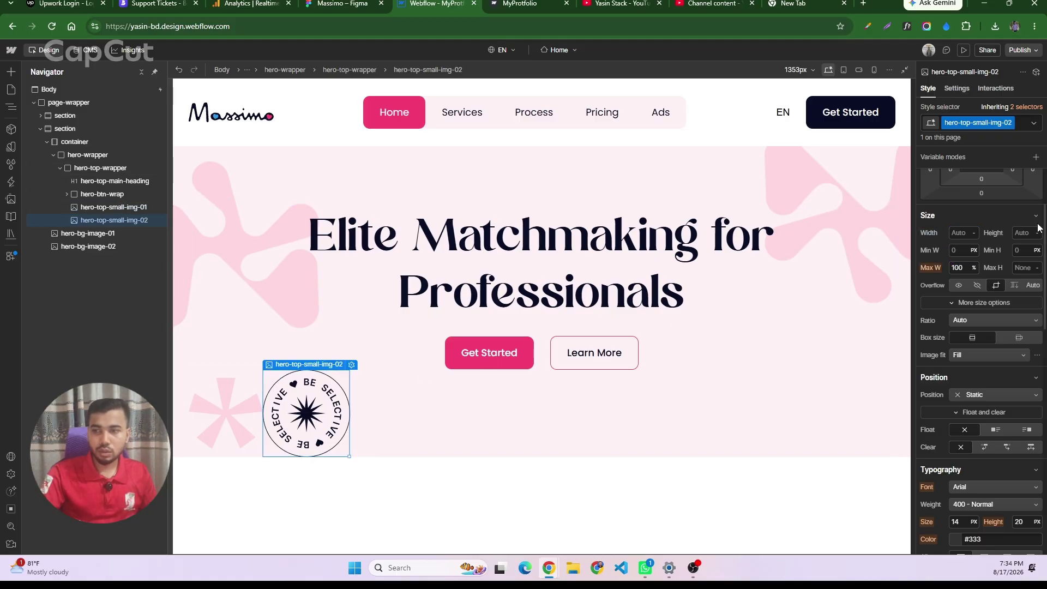
left_click(958, 266)
type("160p")
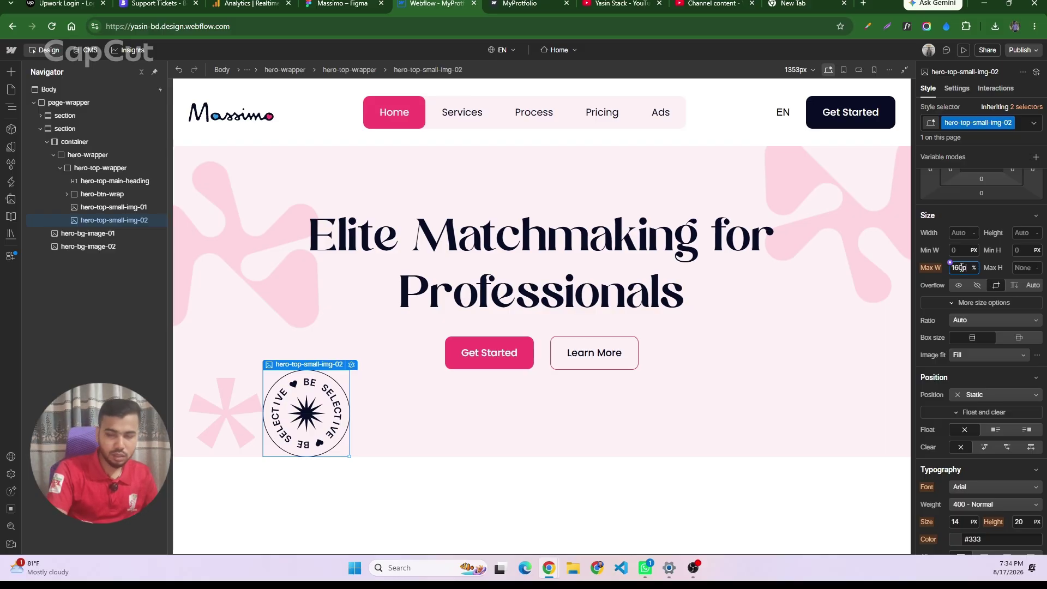
type("x")
key("Return")
left_click(963, 233)
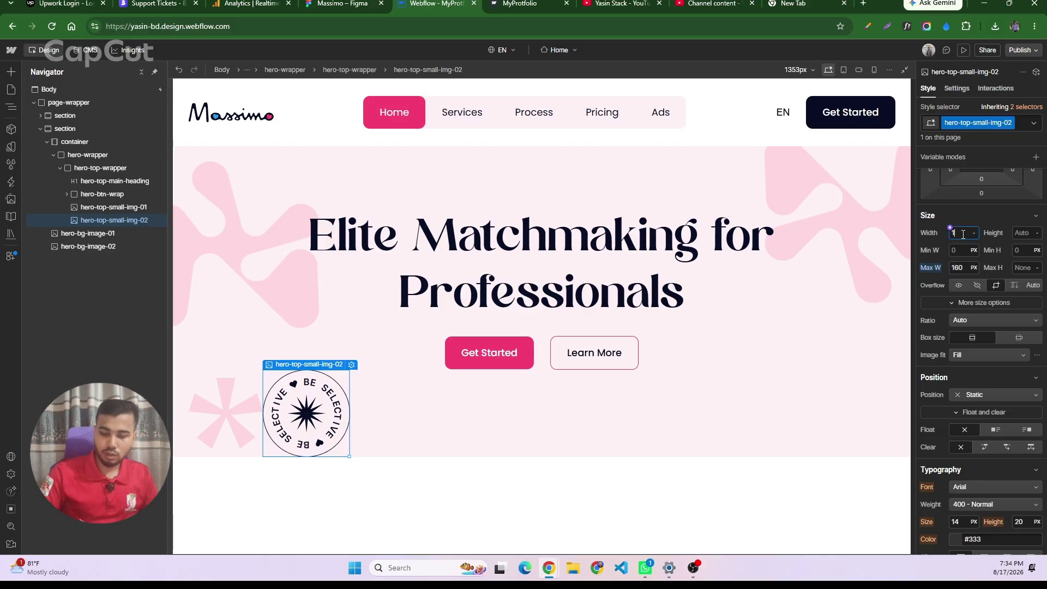
type("100%")
key("Return")
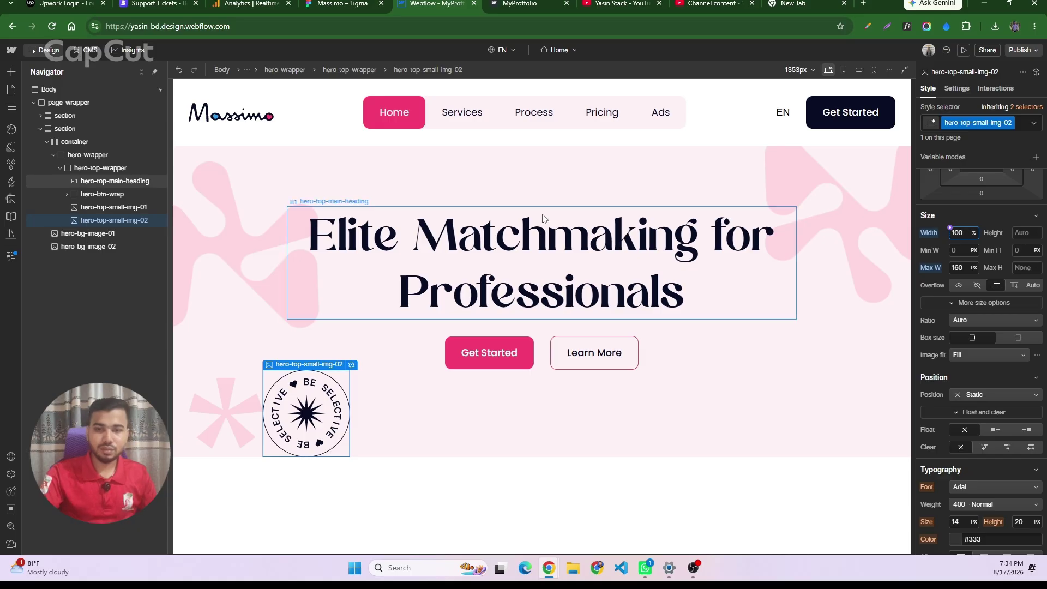
- Review the badge placement in Figma and, back in Webflow, check the position setting of hero-top-wrapper
left_click(328, 7)
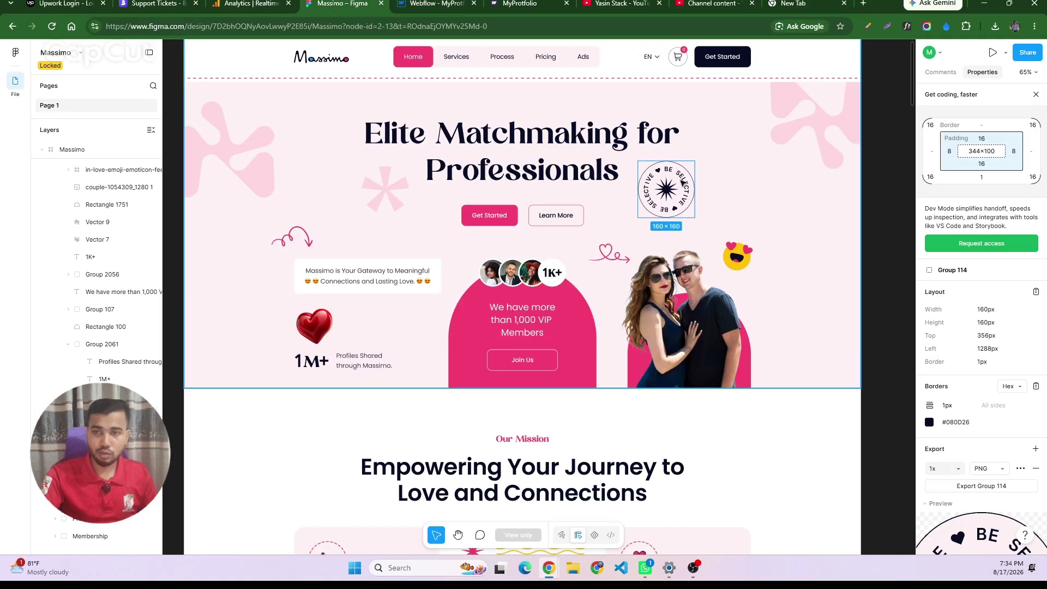
key("ctrl+Tab")
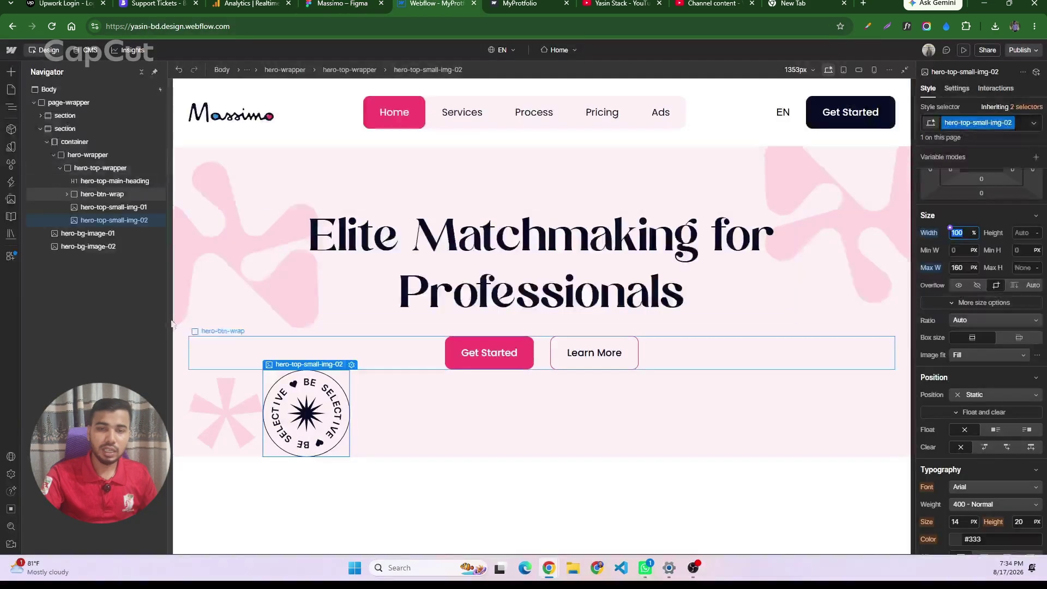
left_click(86, 169)
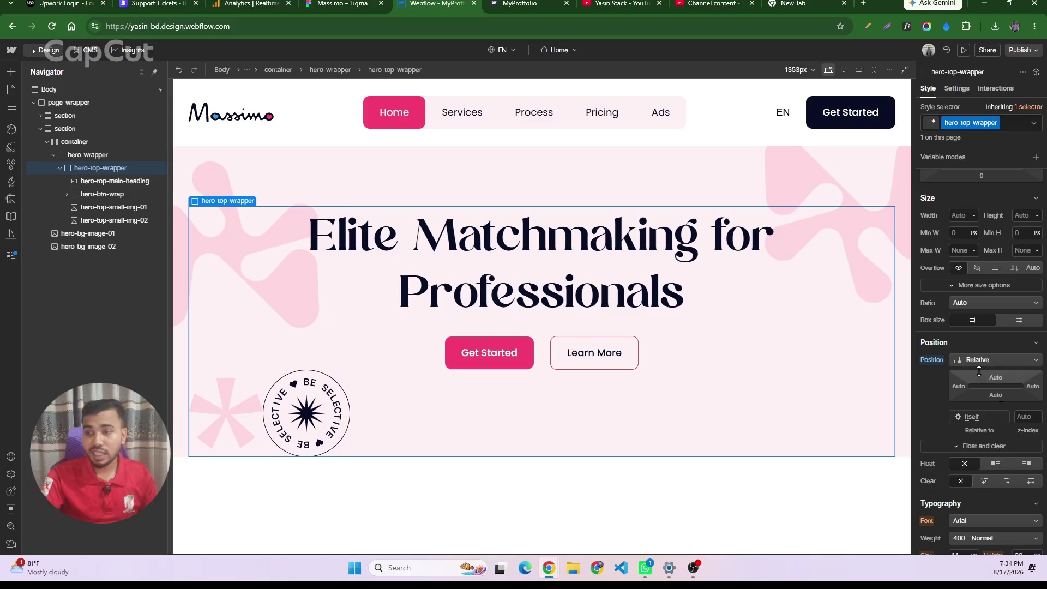
left_click(935, 360)
left_click(950, 375)
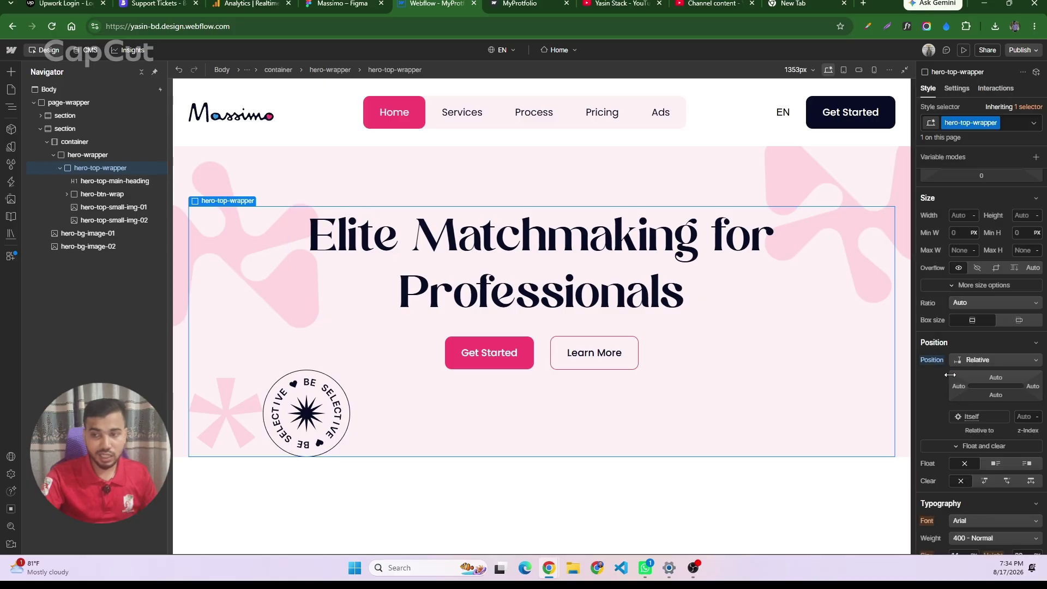
left_click(979, 364)
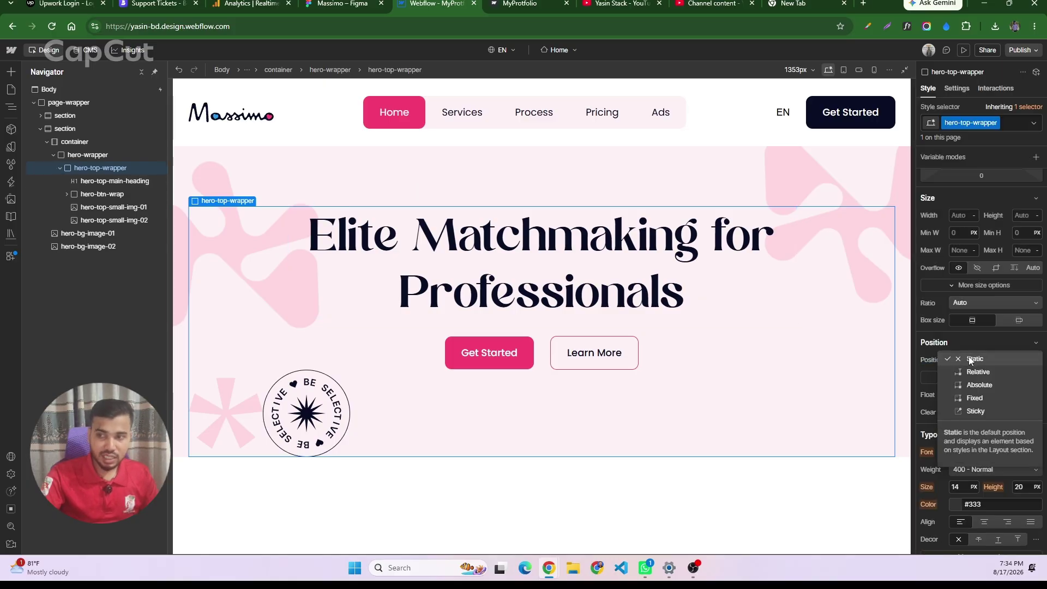
key("Escape")
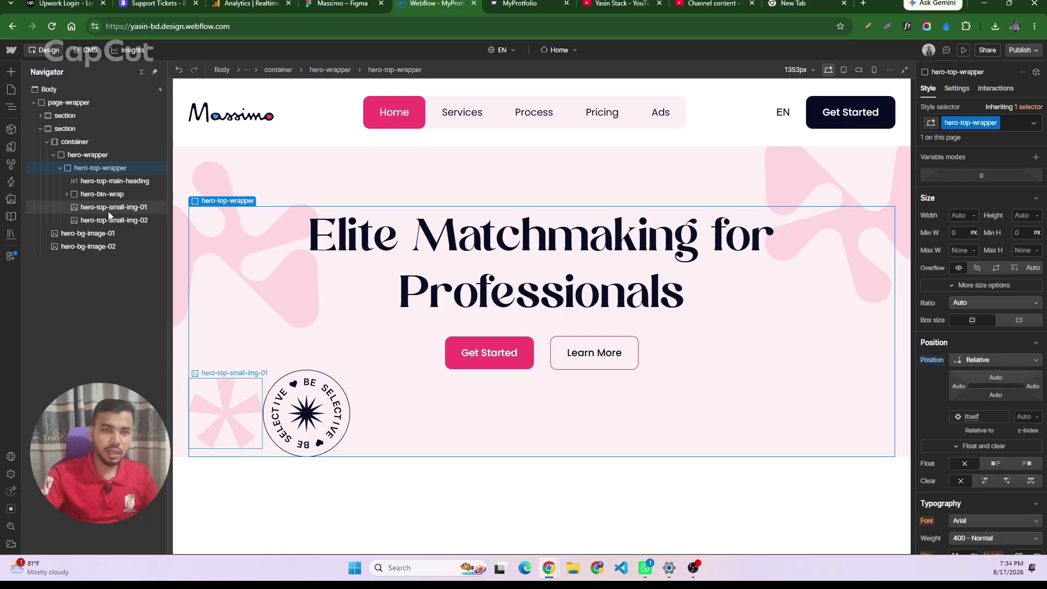
- Set the position of both hero-top-small-img-01 and hero-top-small-img-02 to Absolute
left_click(113, 207)
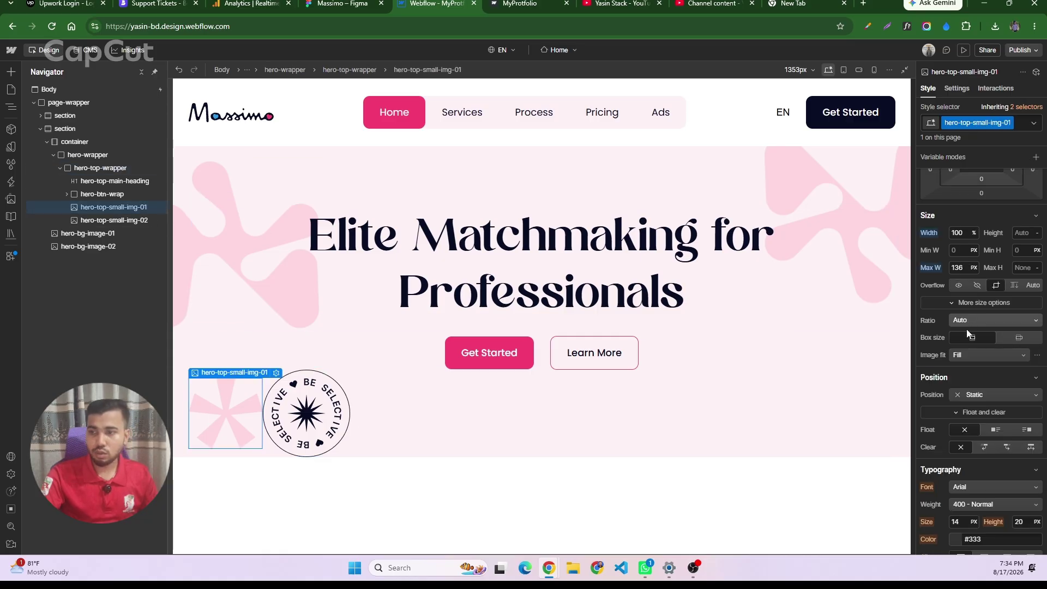
left_click(971, 394)
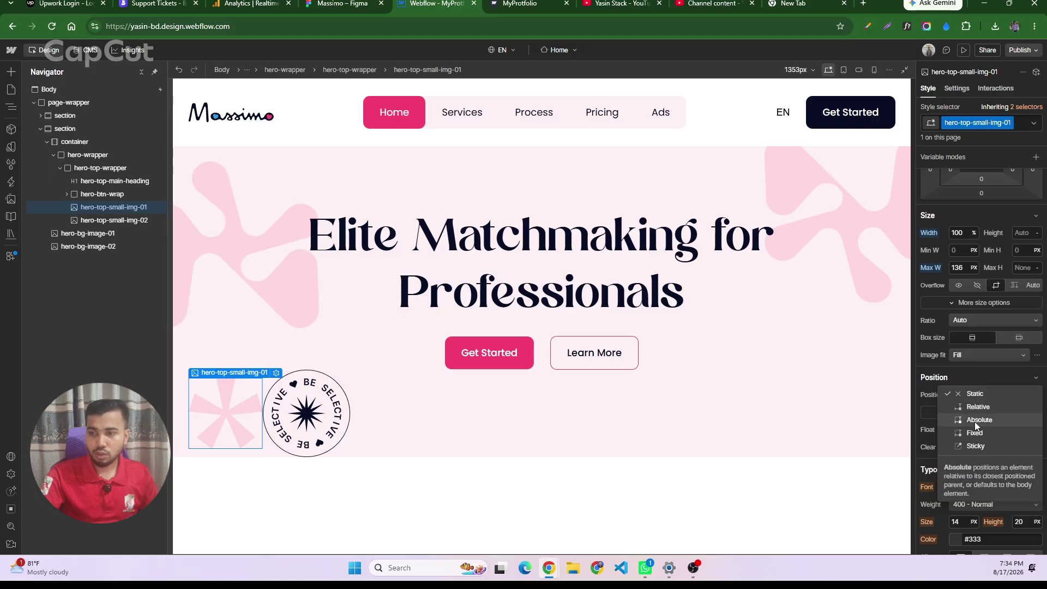
left_click(975, 420)
left_click(114, 221)
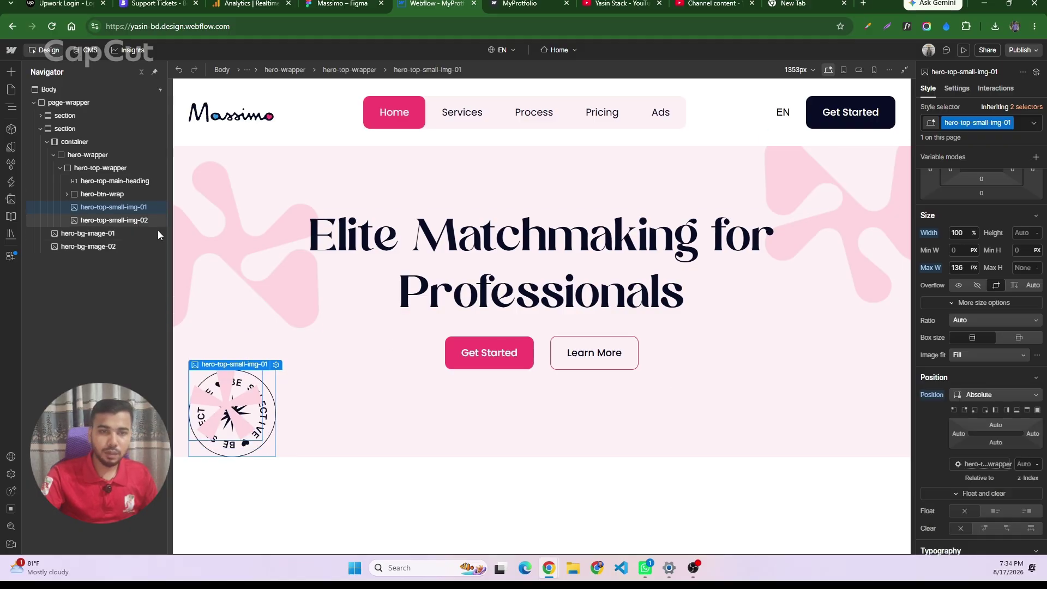
left_click(996, 397)
left_click(980, 419)
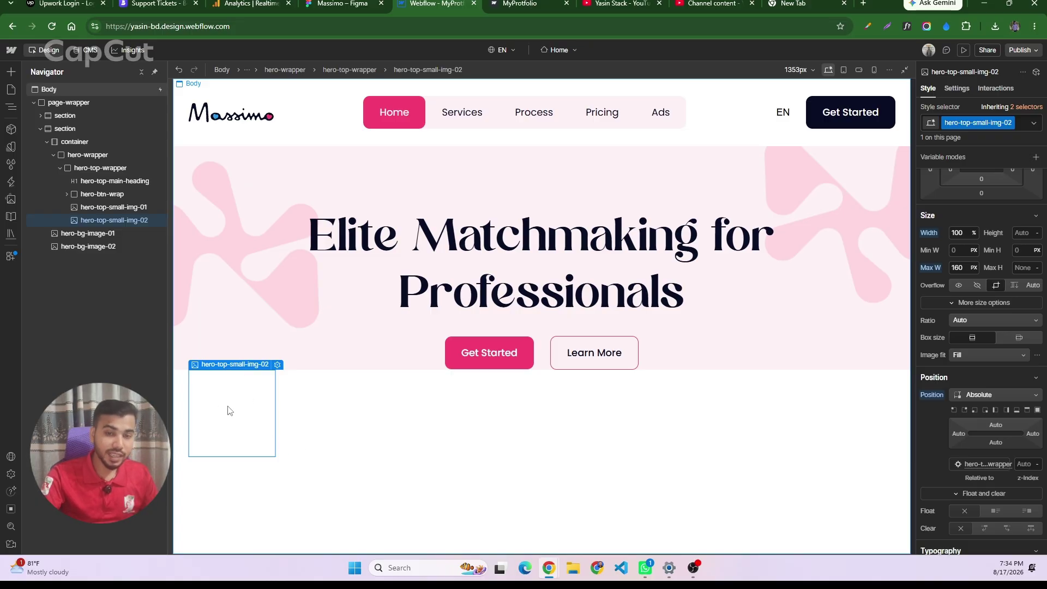
- Anchor hero-top-small-img-01 to the bottom-left corner of hero-top-wrapper, with left and bottom offsets of 0%
left_click(289, 164)
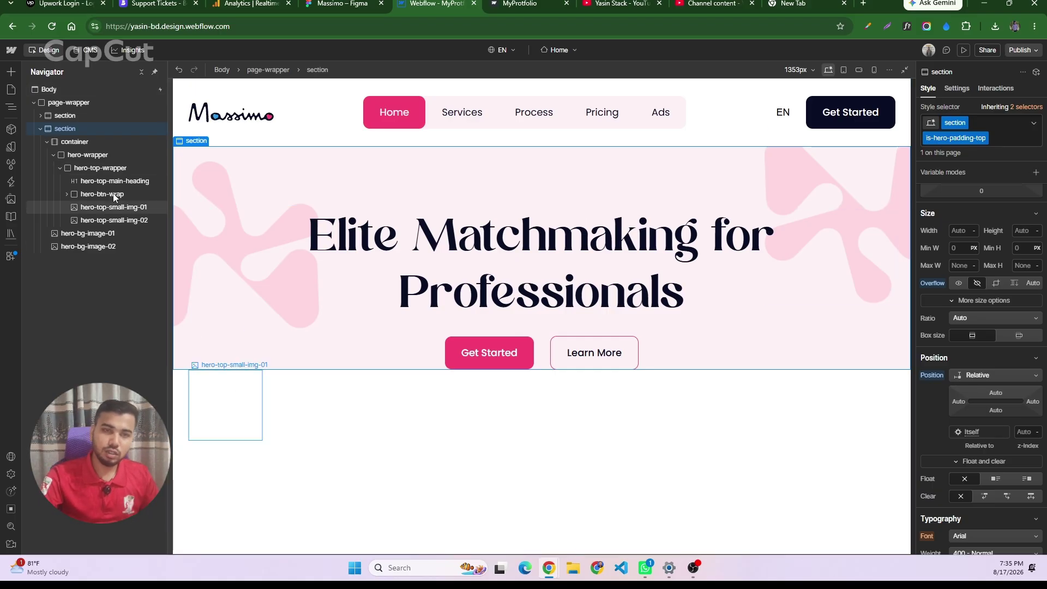
left_click(103, 220)
left_click(99, 207)
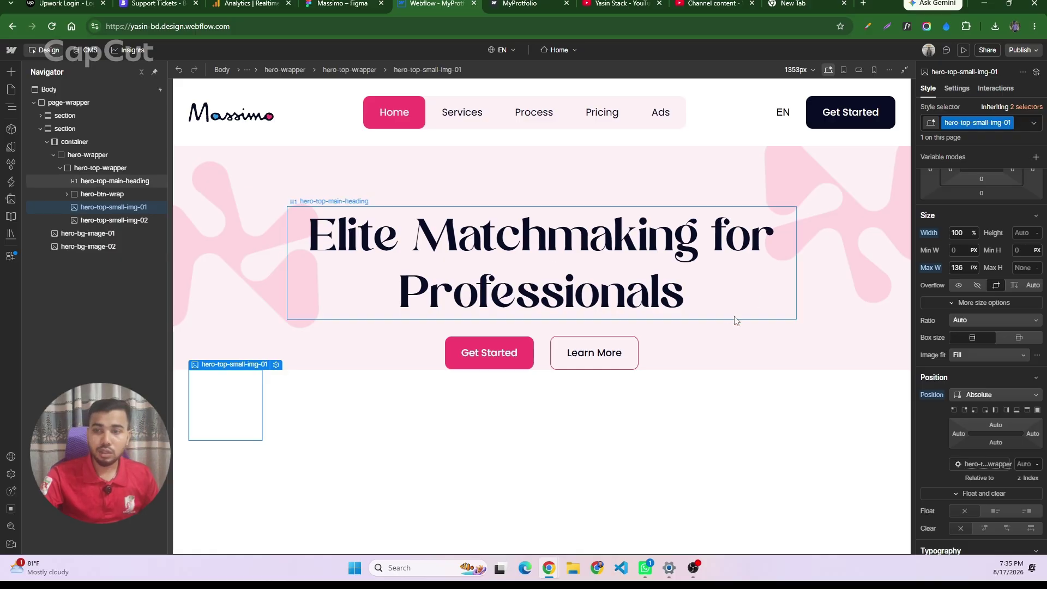
left_click(986, 411)
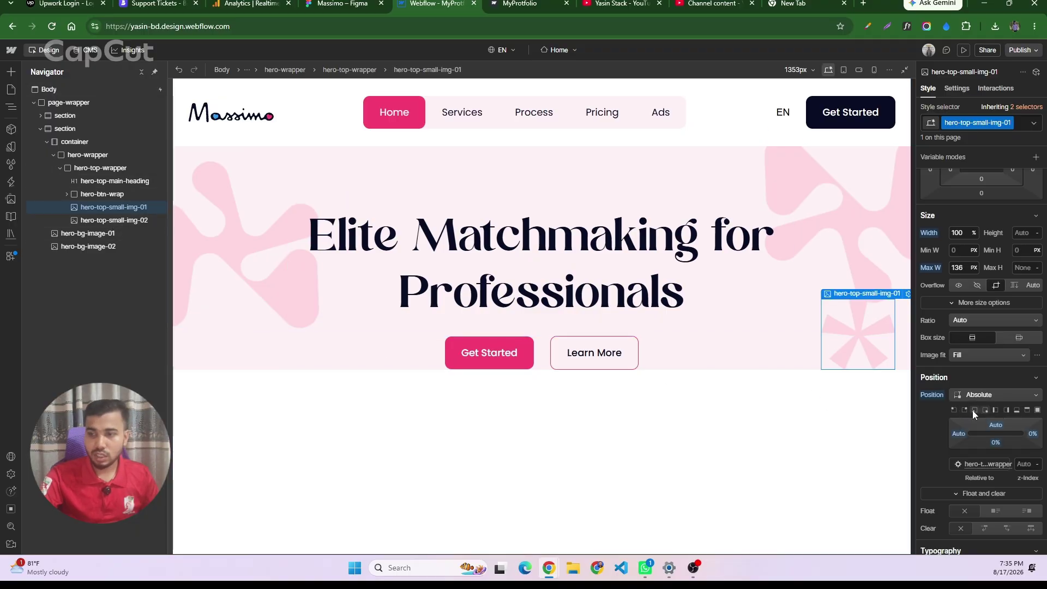
left_click(973, 410)
- Anchor hero-top-small-img-02 to the bottom-right corner of hero-top-wrapper with 0% offsets, and reselect the flower image
left_click(114, 220)
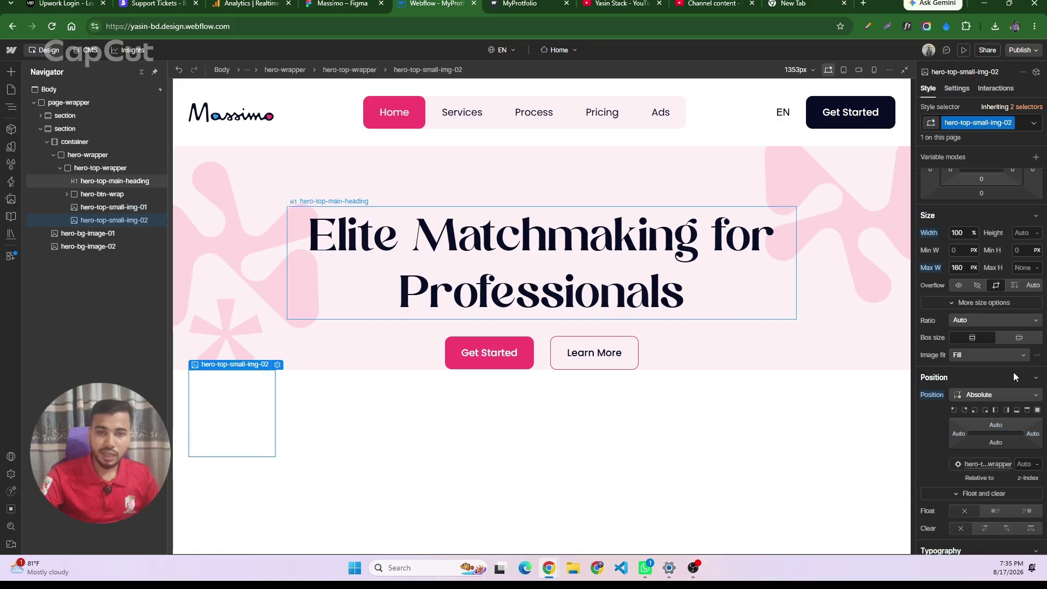
left_click(985, 410)
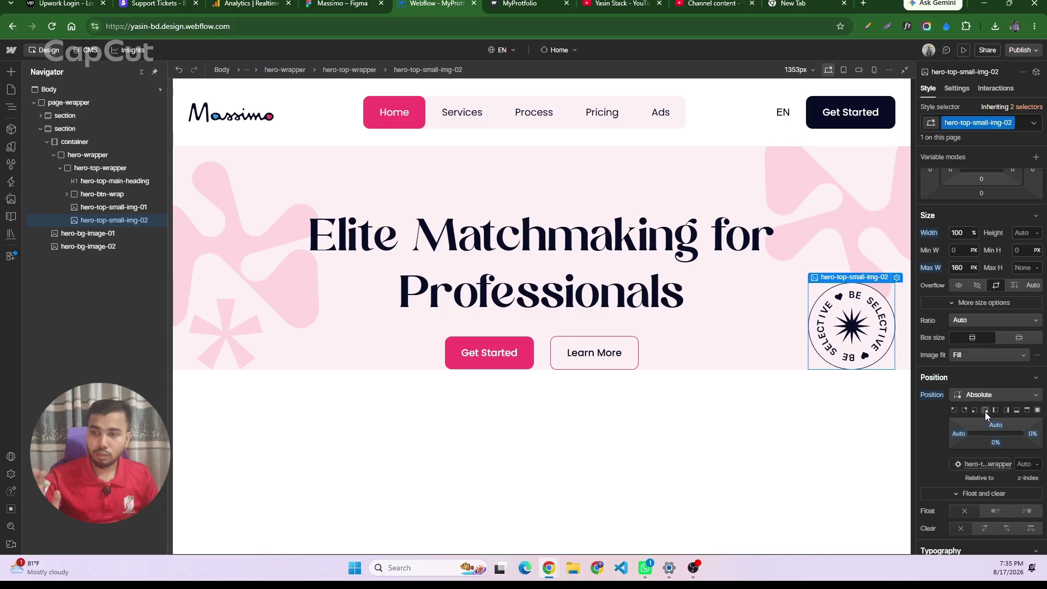
left_click(212, 347)
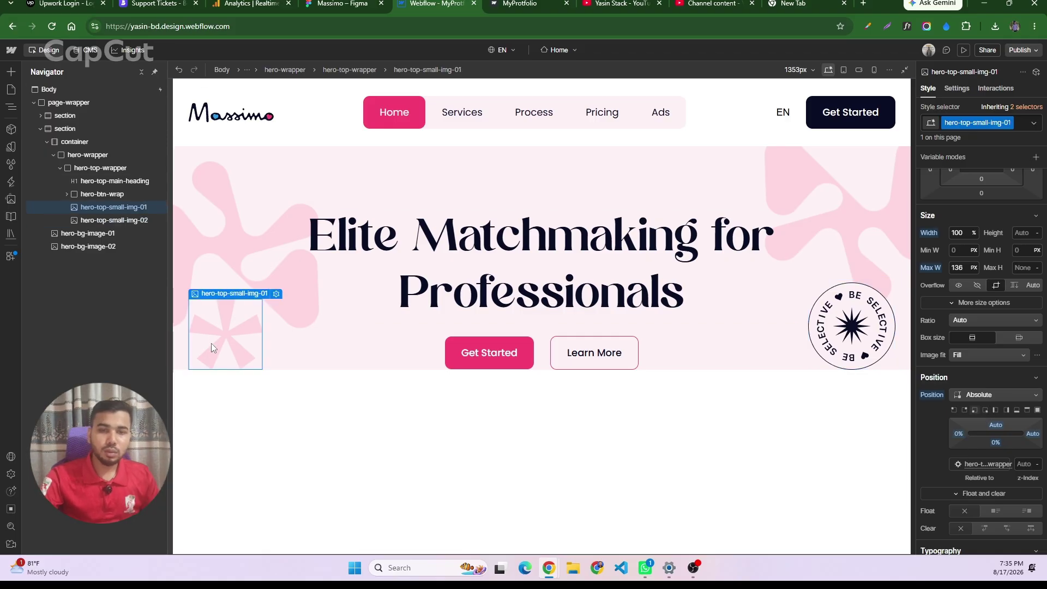
- Set hero-top-small-img-01's left offset to 15% and its bottom offset to 50 px, trying 5% at the bottom first
left_click(957, 435)
type("15")
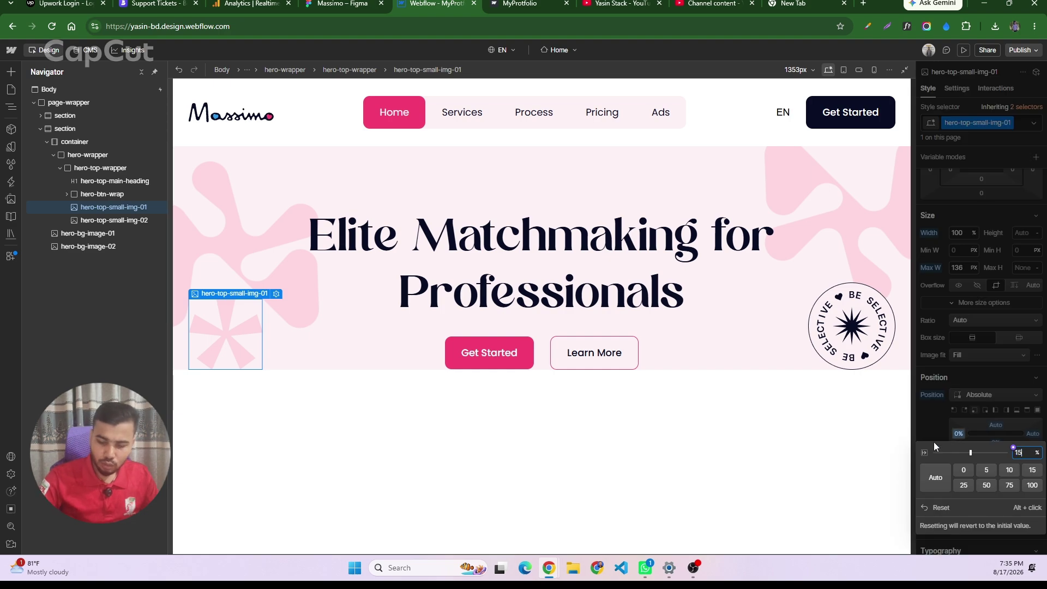
key("Return")
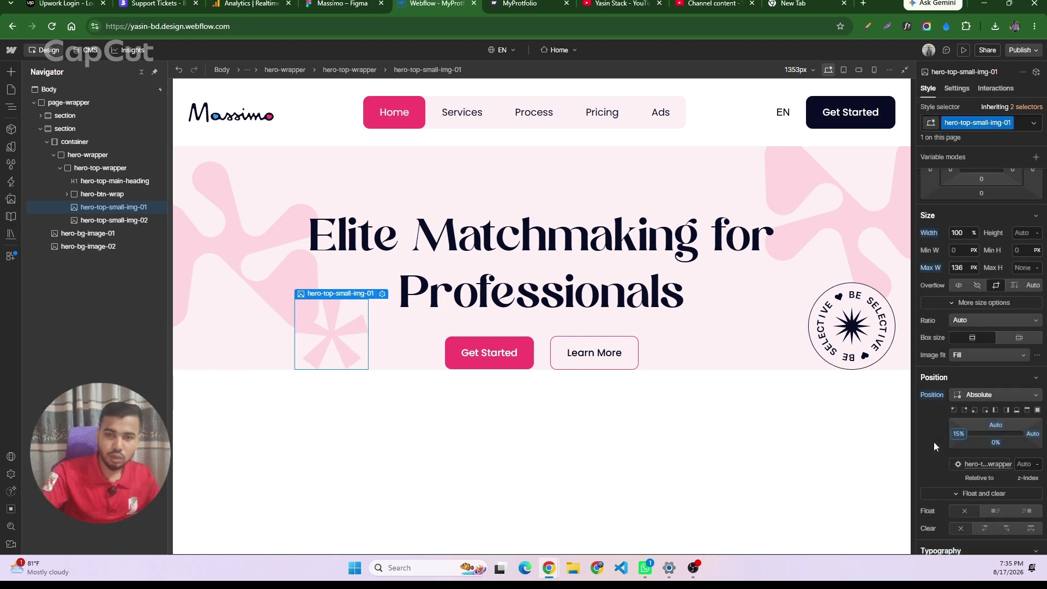
left_click(996, 442)
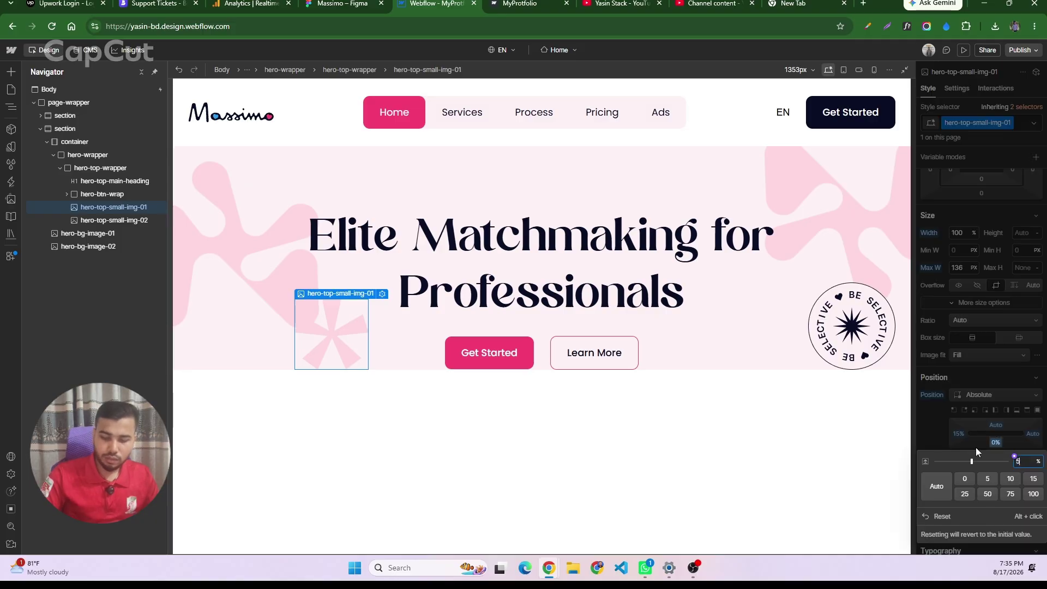
type("5")
key("Return")
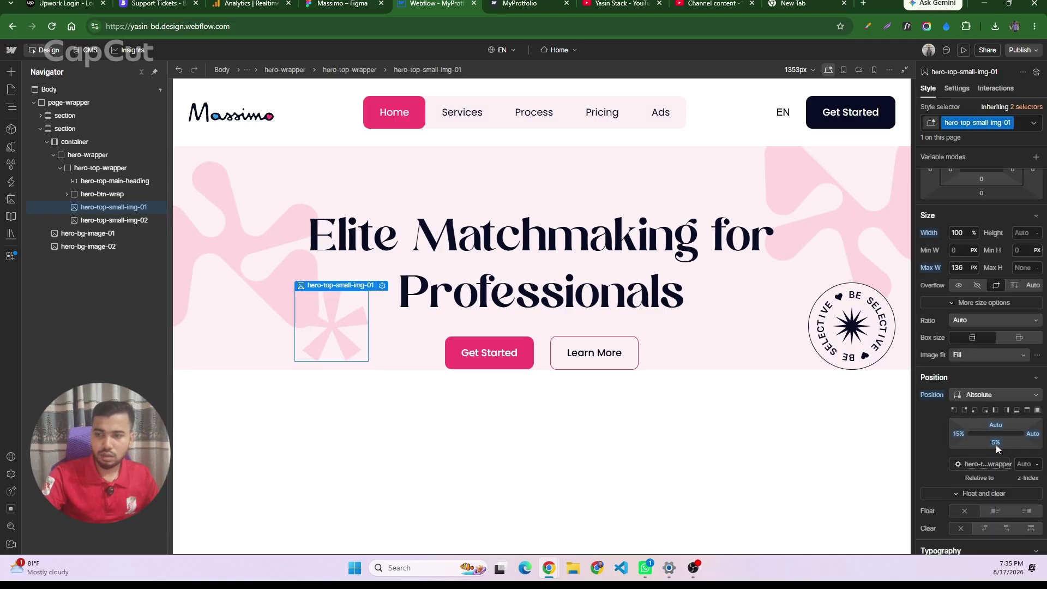
left_click(996, 442)
type("0p")
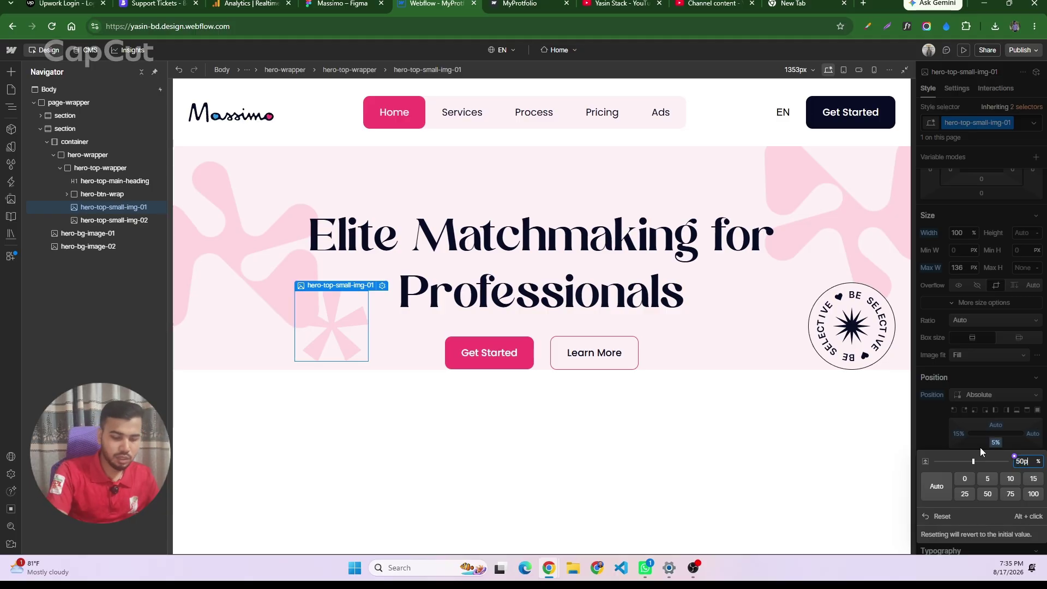
key("Return")
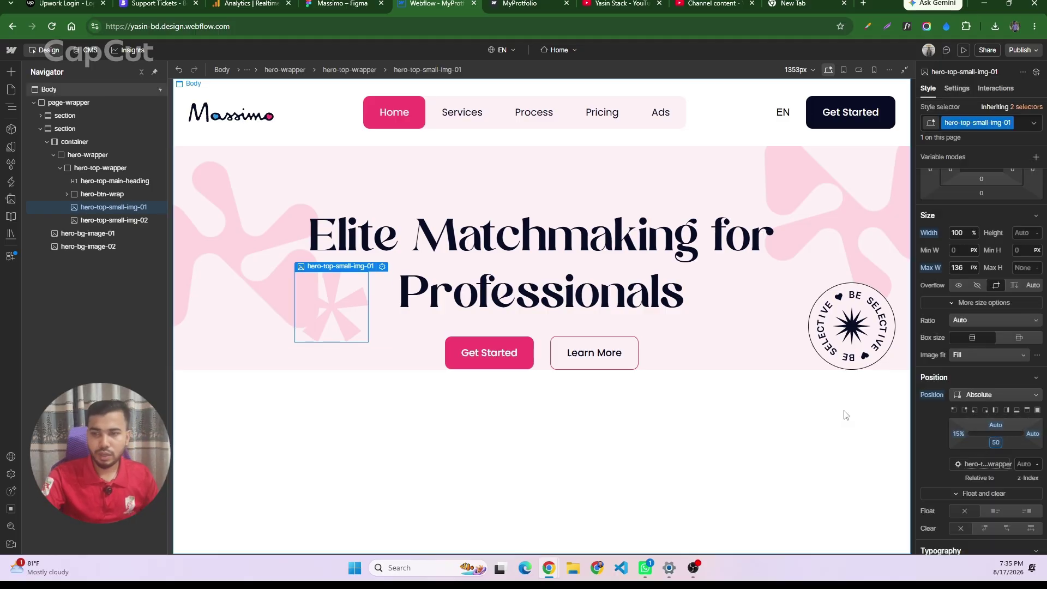
- Set hero-top-small-img-02's bottom offset to 30 px, trying 50 px first, and its right offset to 12%
left_click(851, 327)
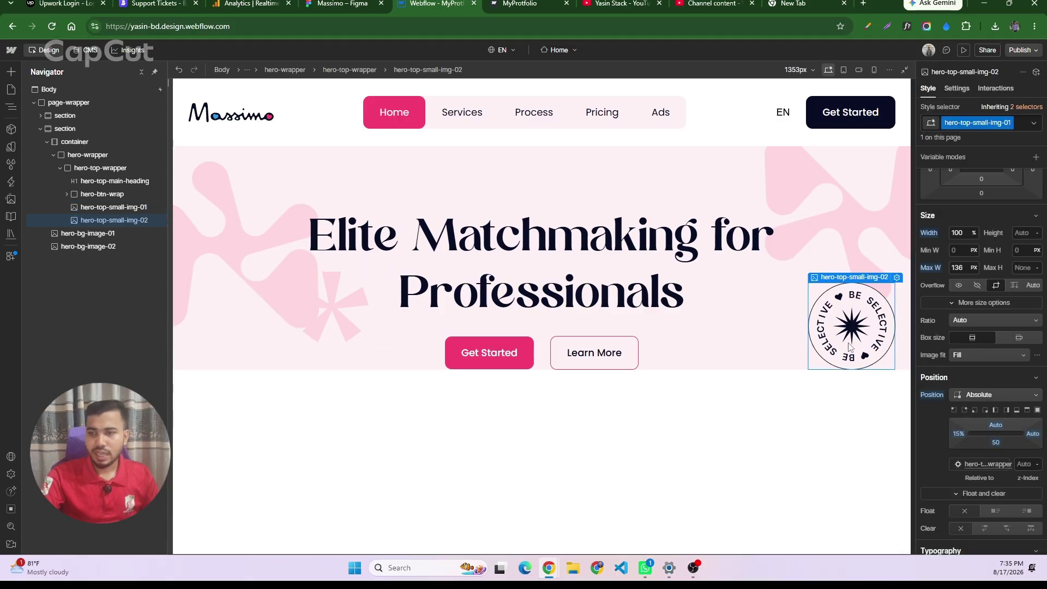
left_click(997, 443)
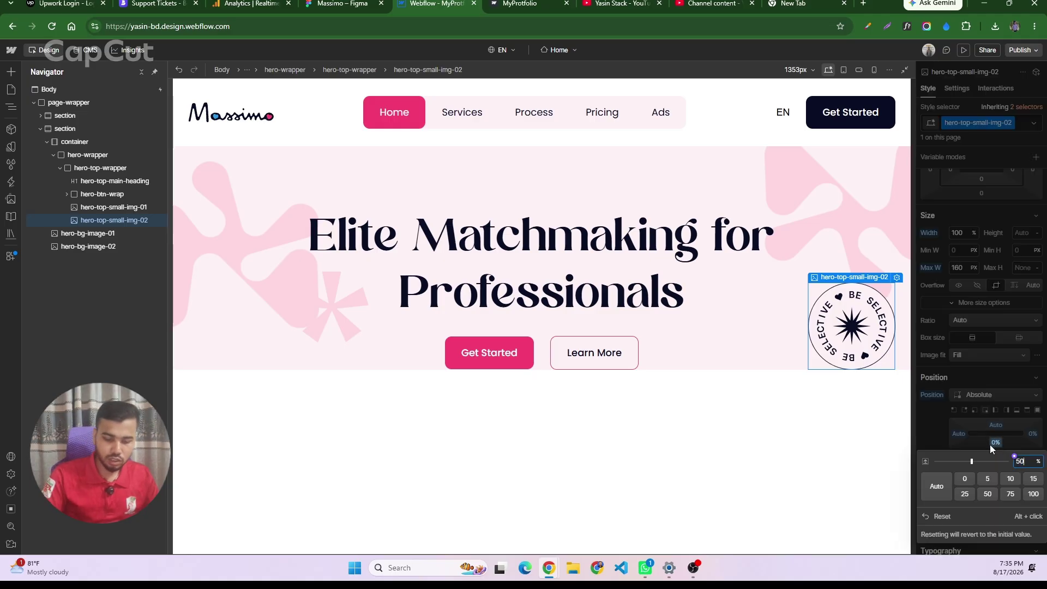
key("Return")
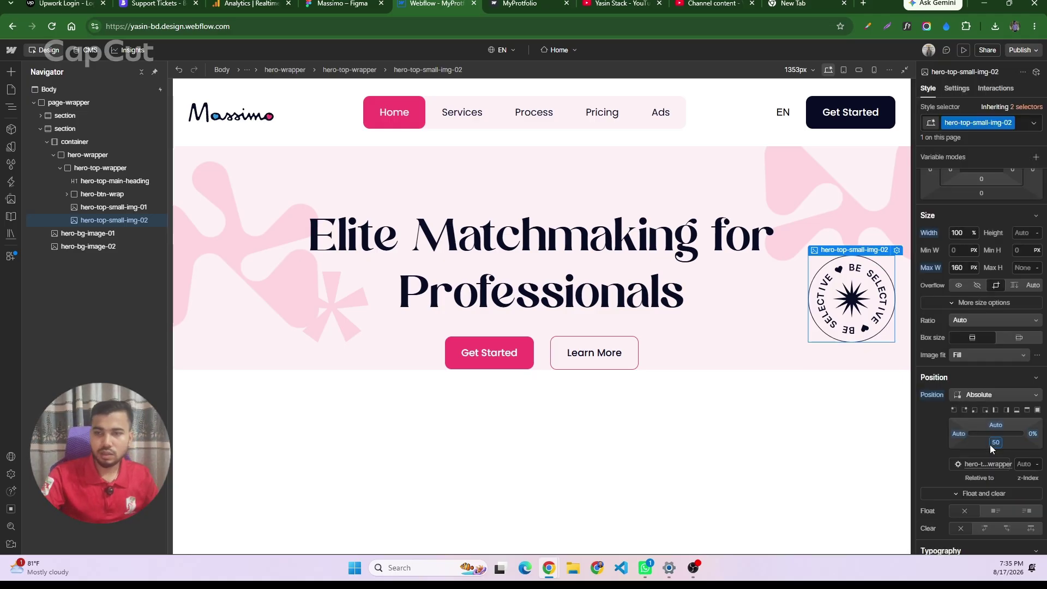
left_click(996, 442)
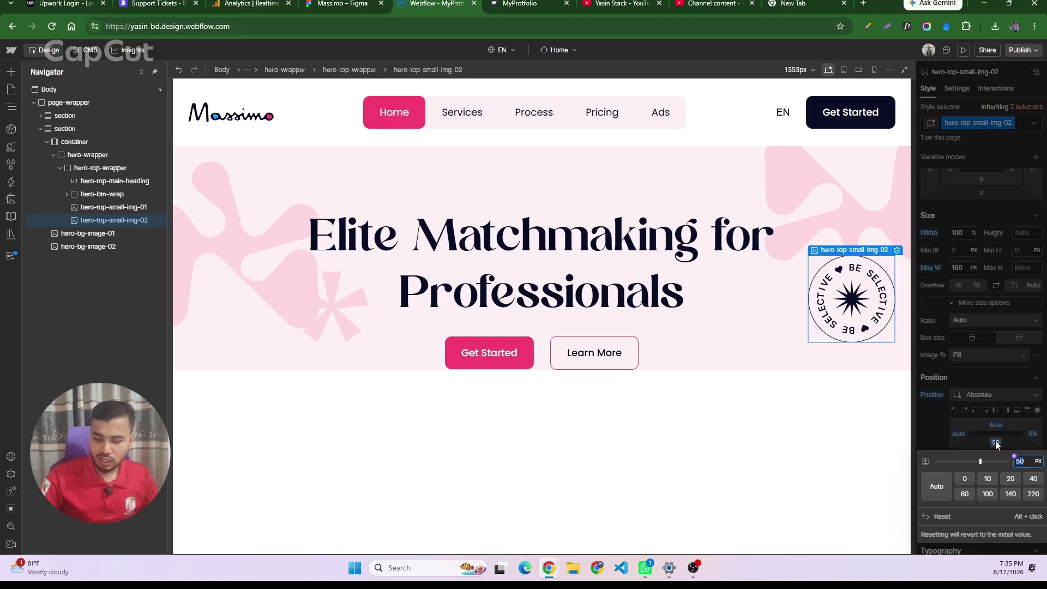
type("30")
key("Return")
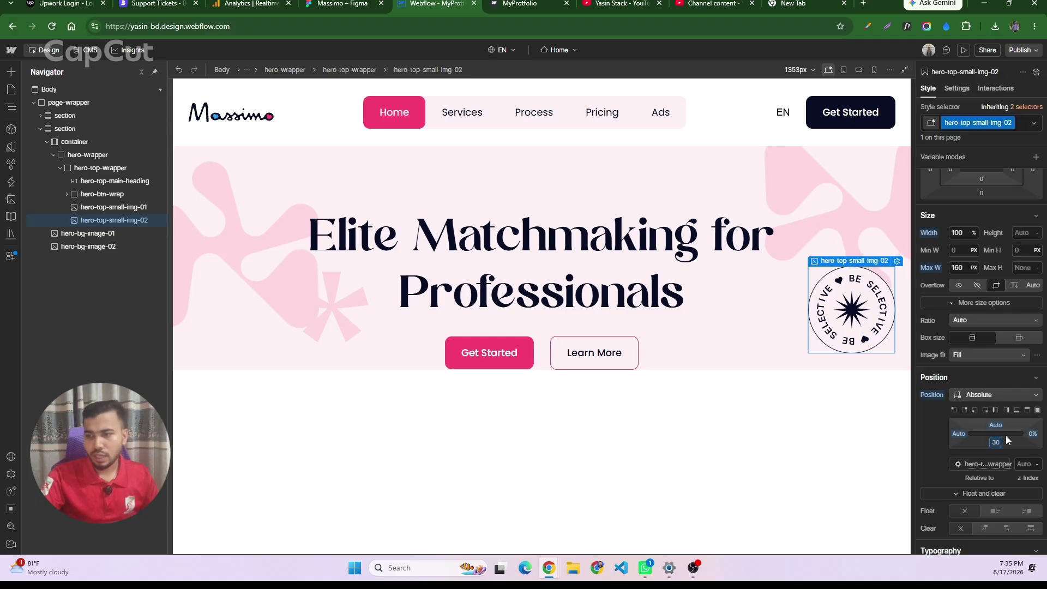
left_click(1019, 438)
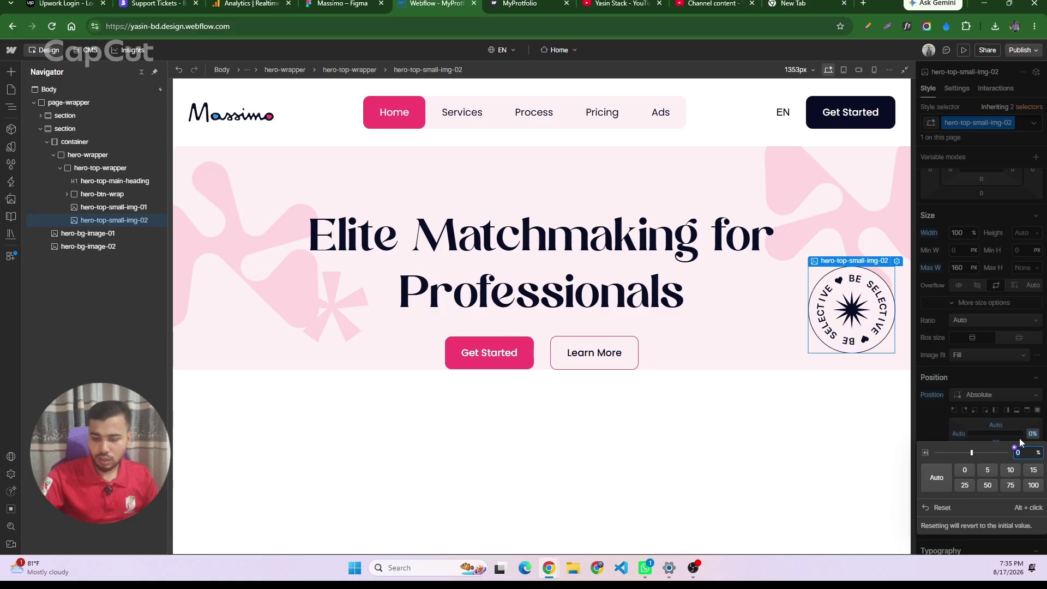
type("12")
key("Return")
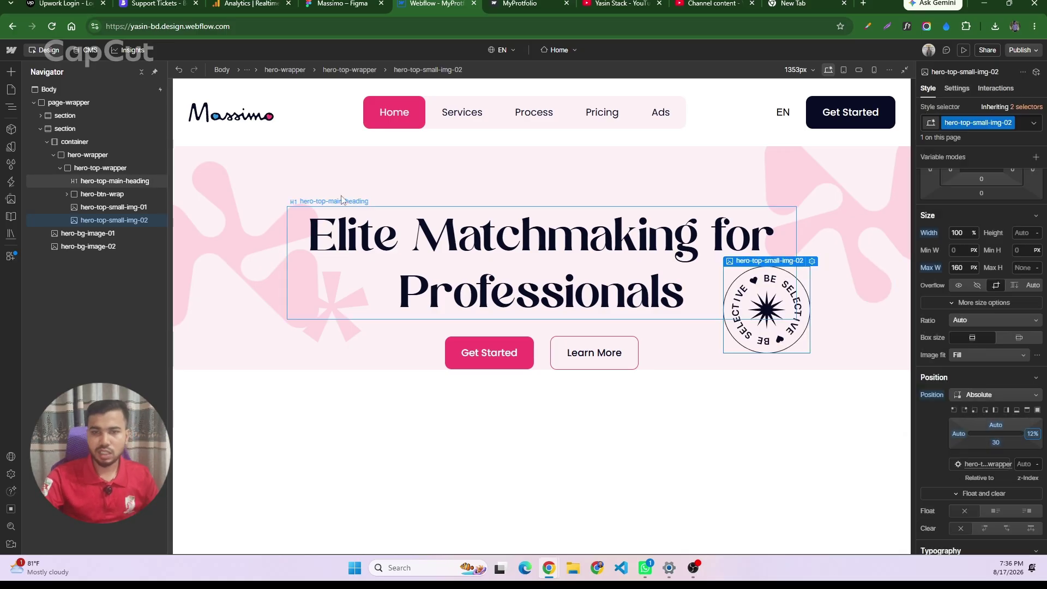
- Check the flower placement in Figma and, back in Webflow, set hero-top-small-img-01's bottom offset to 30 px
left_click(343, 4)
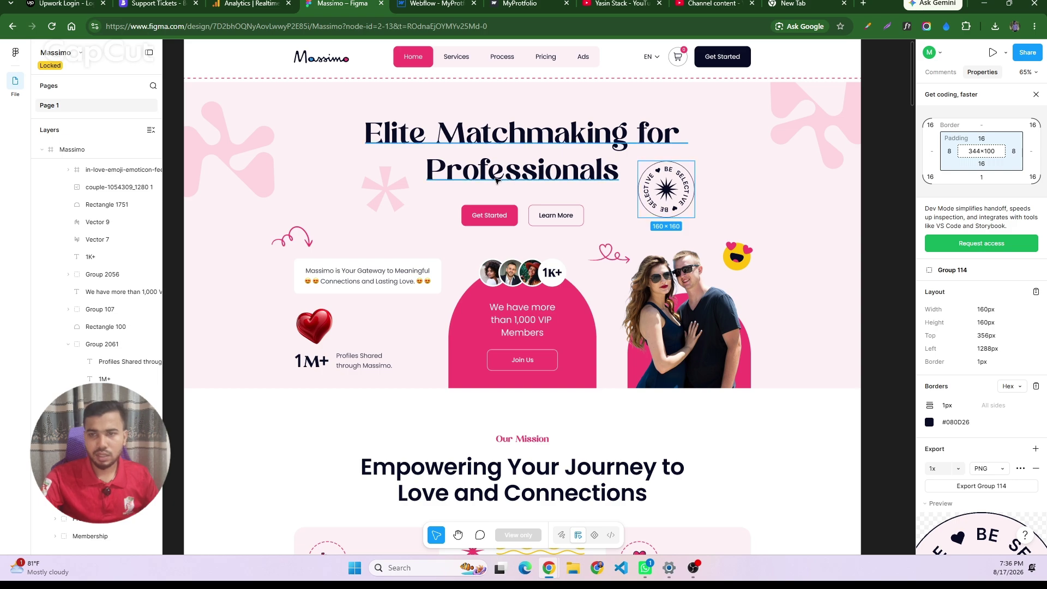
left_click(435, 4)
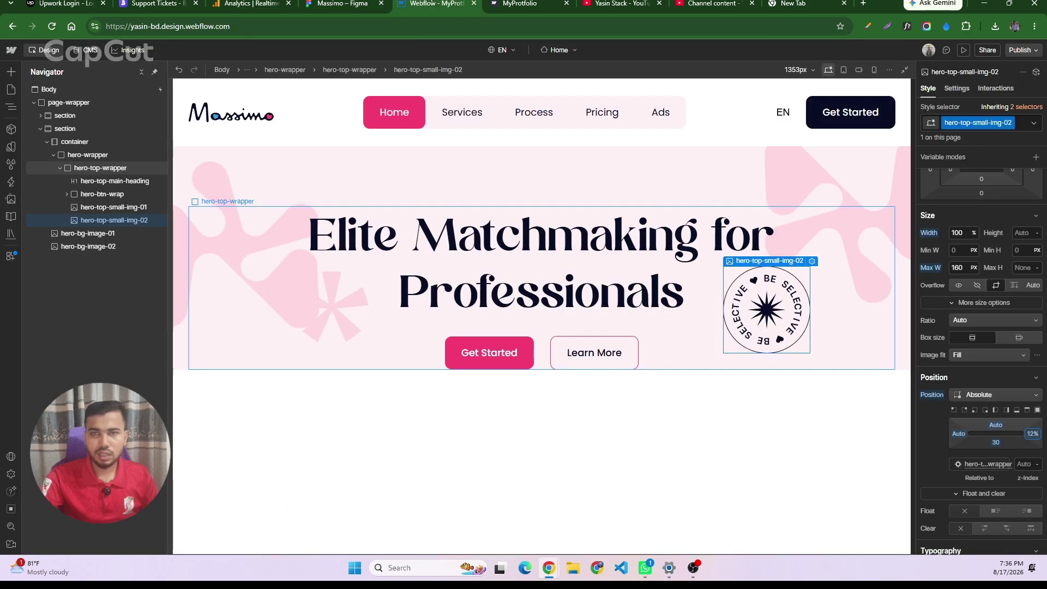
left_click(331, 298)
left_click(996, 442)
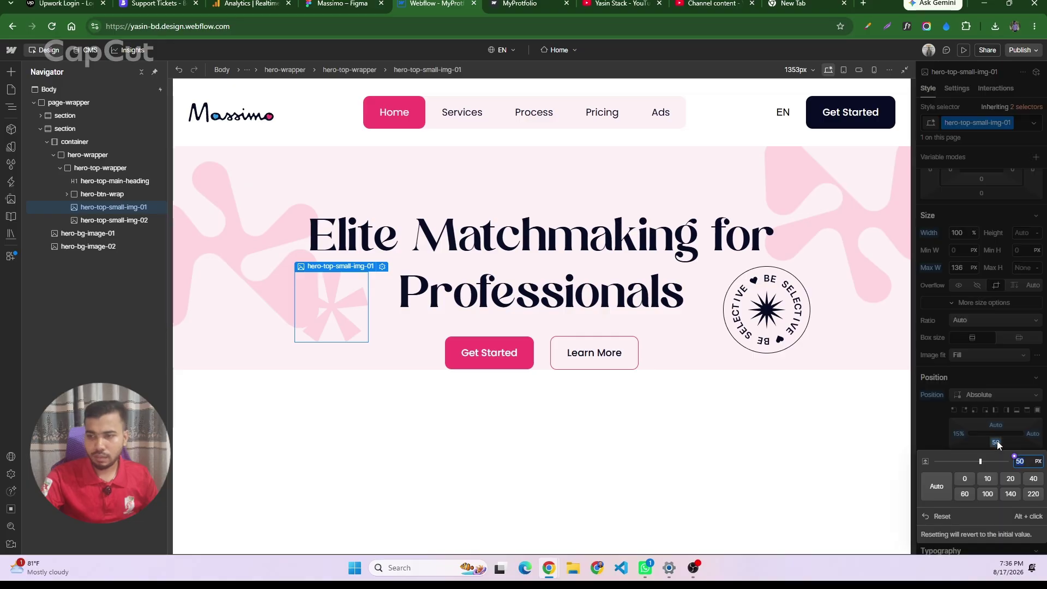
type("30")
key("Return")
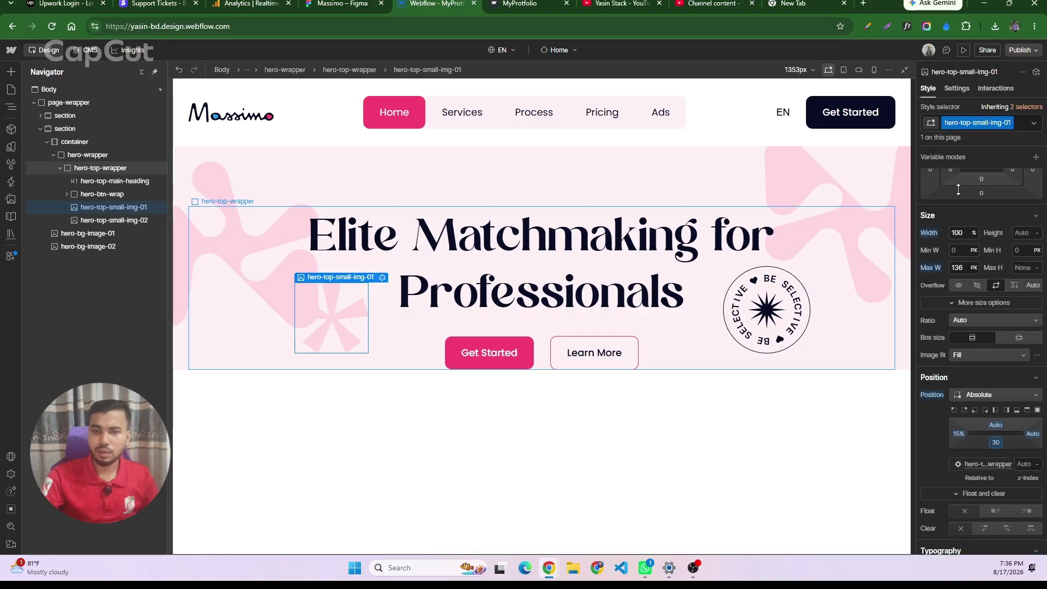
- Publish the site to staging and reload the live page to show the updated hero section
left_click(1020, 51)
left_click(960, 219)
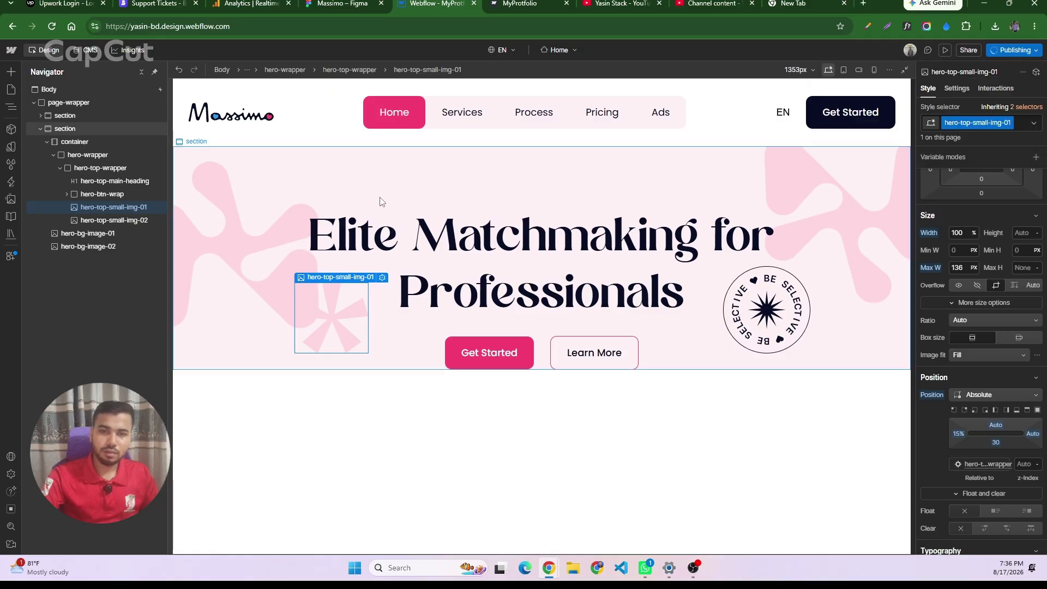
left_click(542, 250)
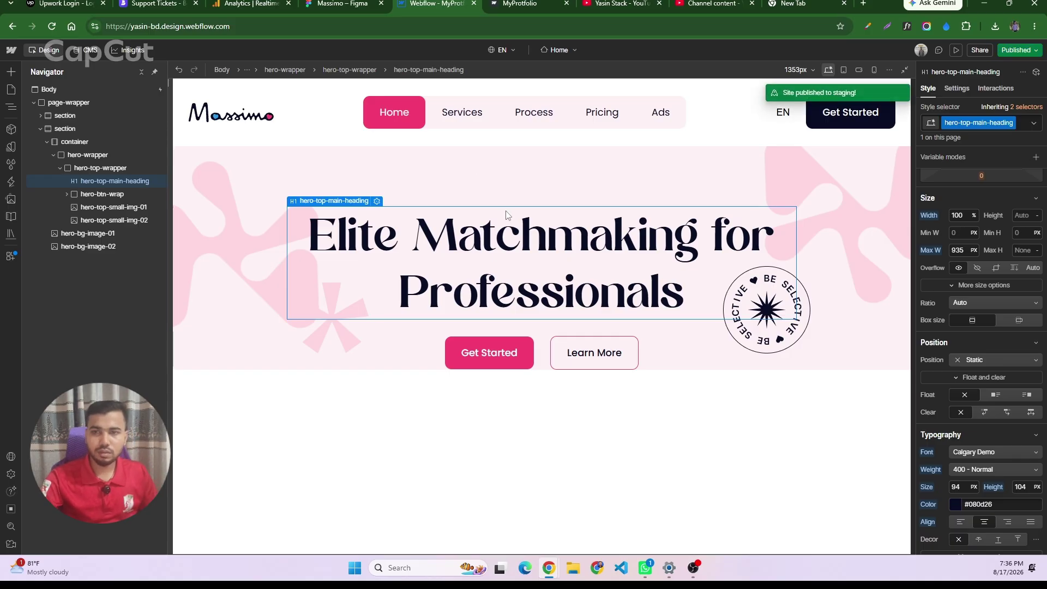
left_click(545, 6)
key("F5")
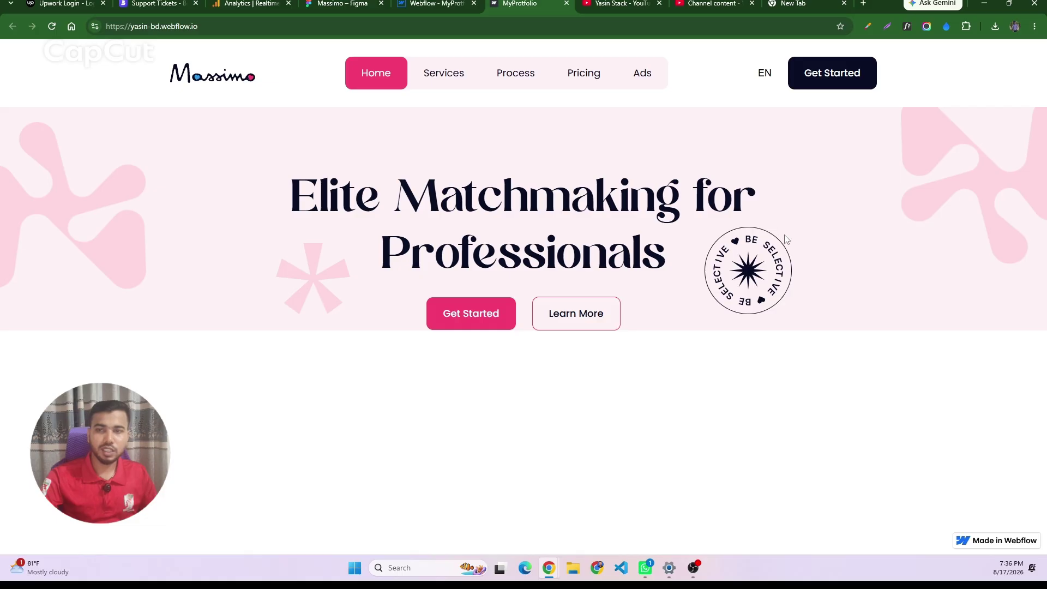
- Compare the published hero section with the Figma design and return to the Webflow designer
left_click(343, 3)
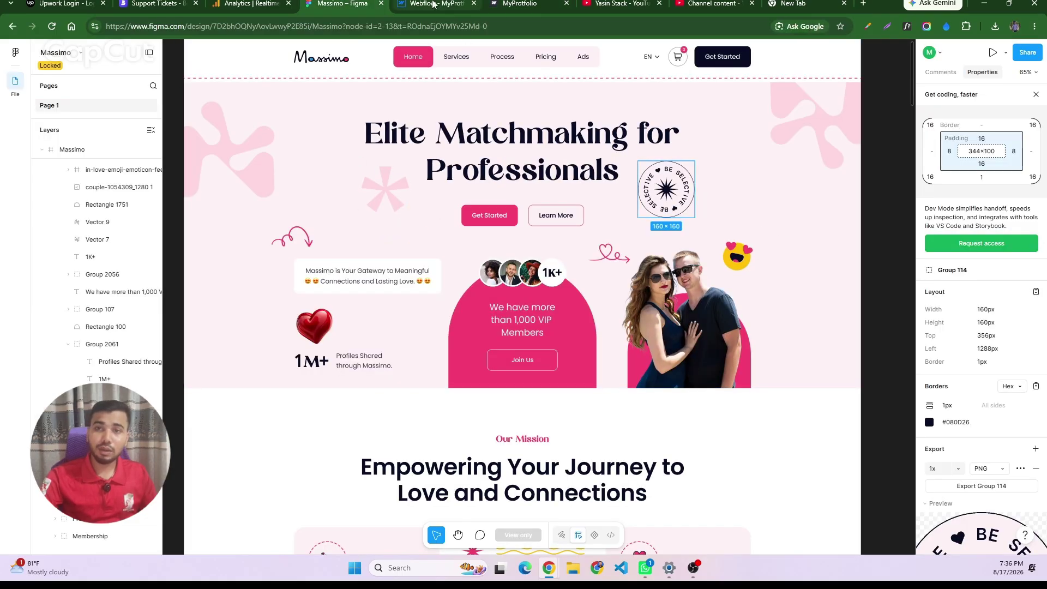
left_click(538, 7)
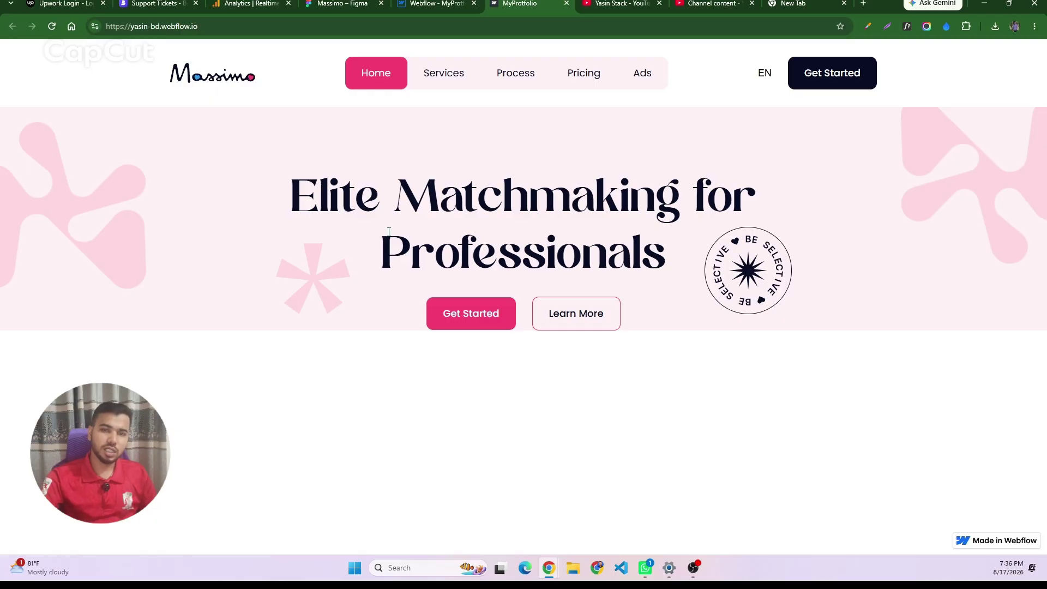
left_click(434, 4)
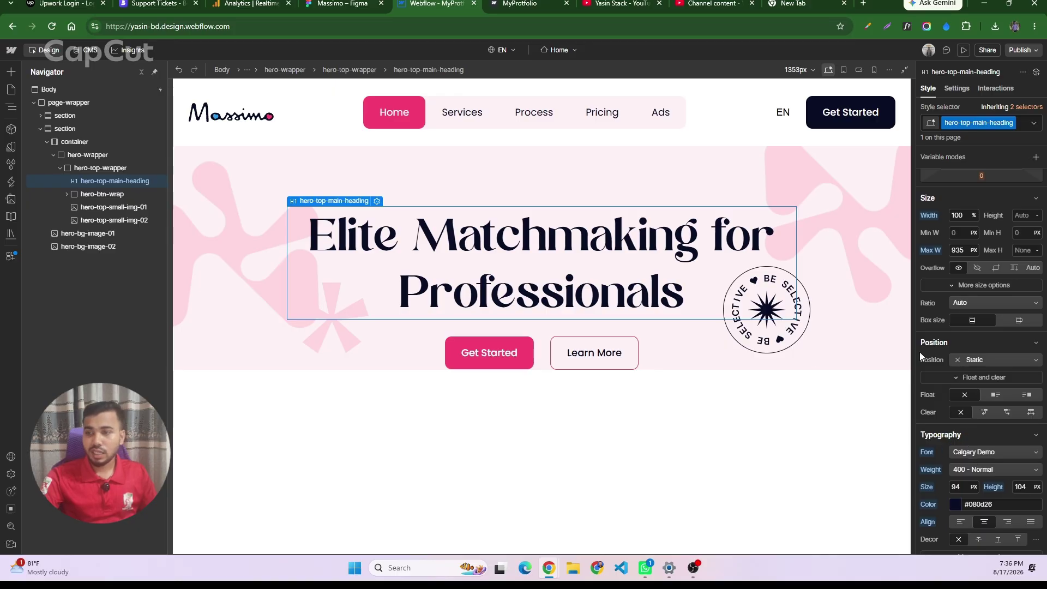
- Check the position setting of hero-top-wrapper and reset the position of its parent hero-wrapper
left_click(101, 168)
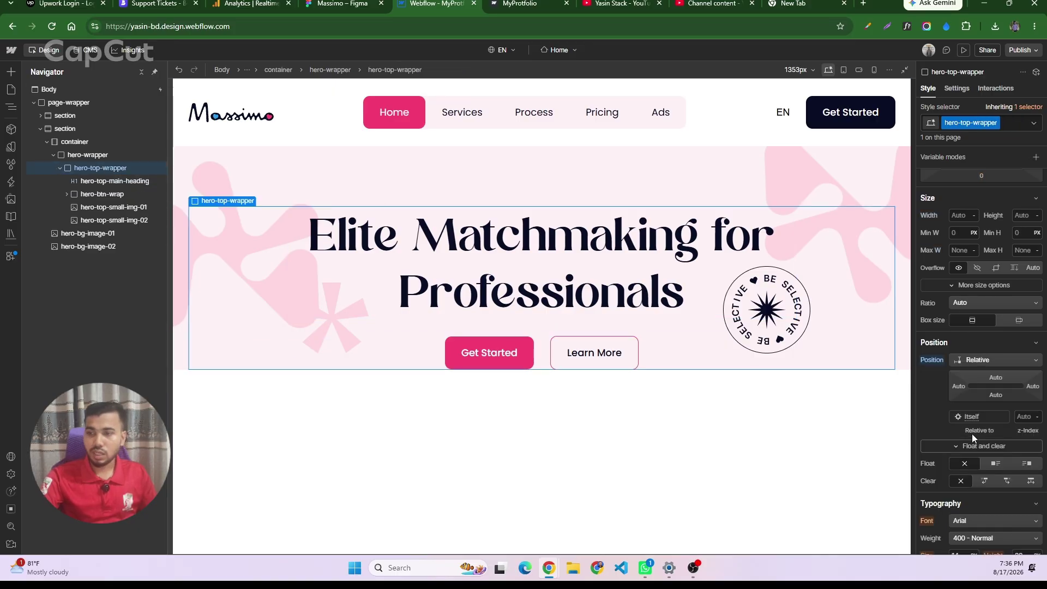
left_click(86, 155)
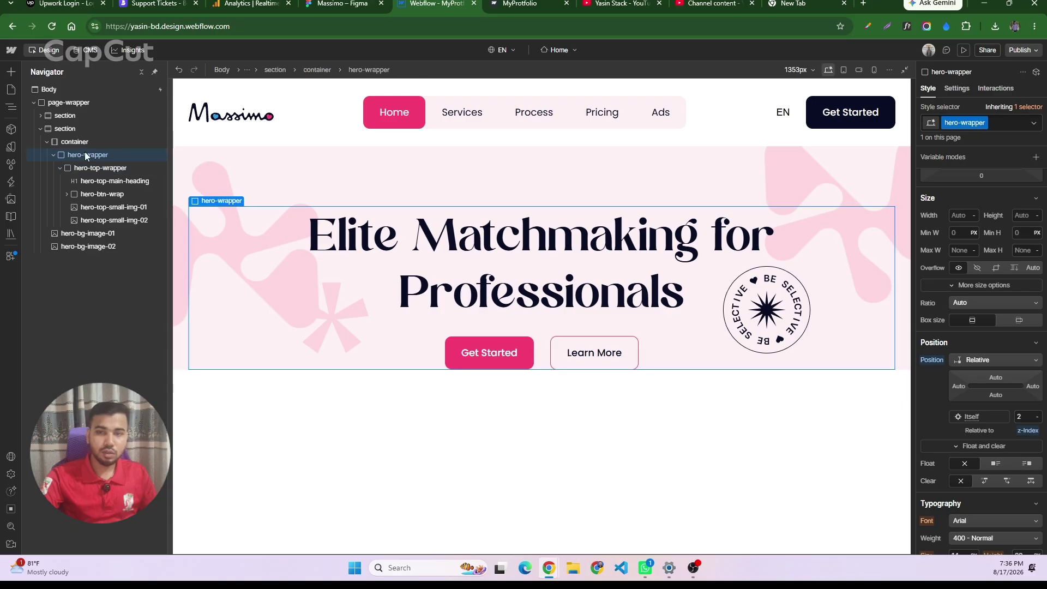
left_click(930, 362)
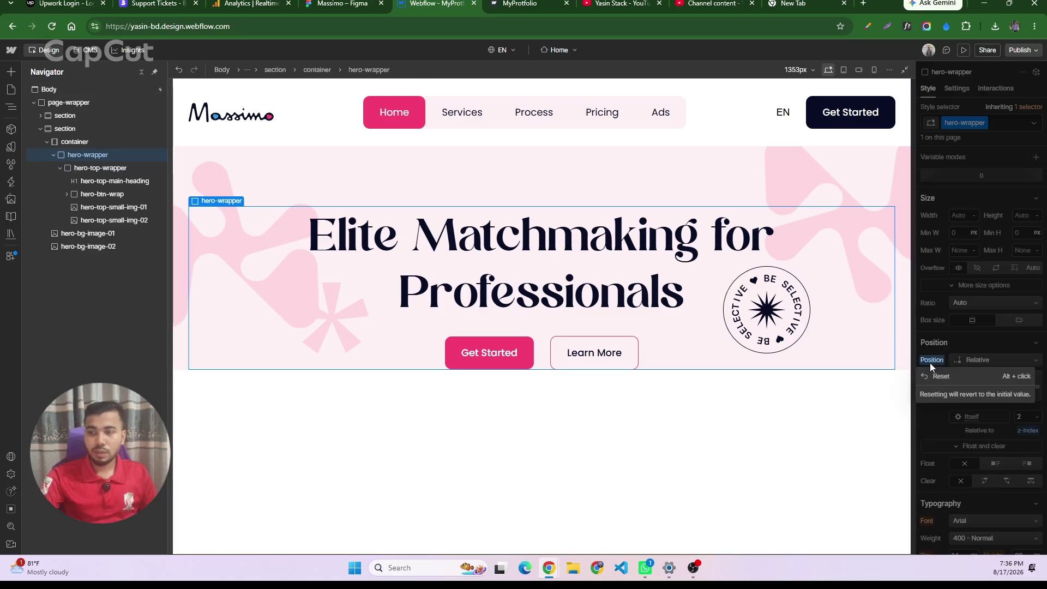
left_click(933, 378)
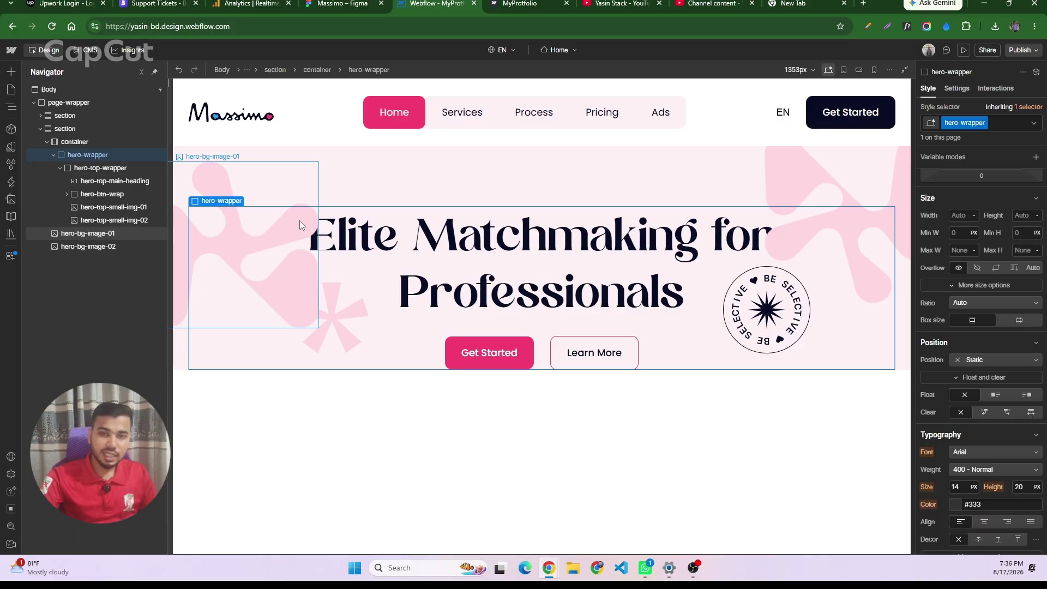
- Inspect hero-bg-image-01 and hero-top-wrapper, and set hero-wrapper back to Relative position with z-index 2, trying 1 first
left_click(269, 230)
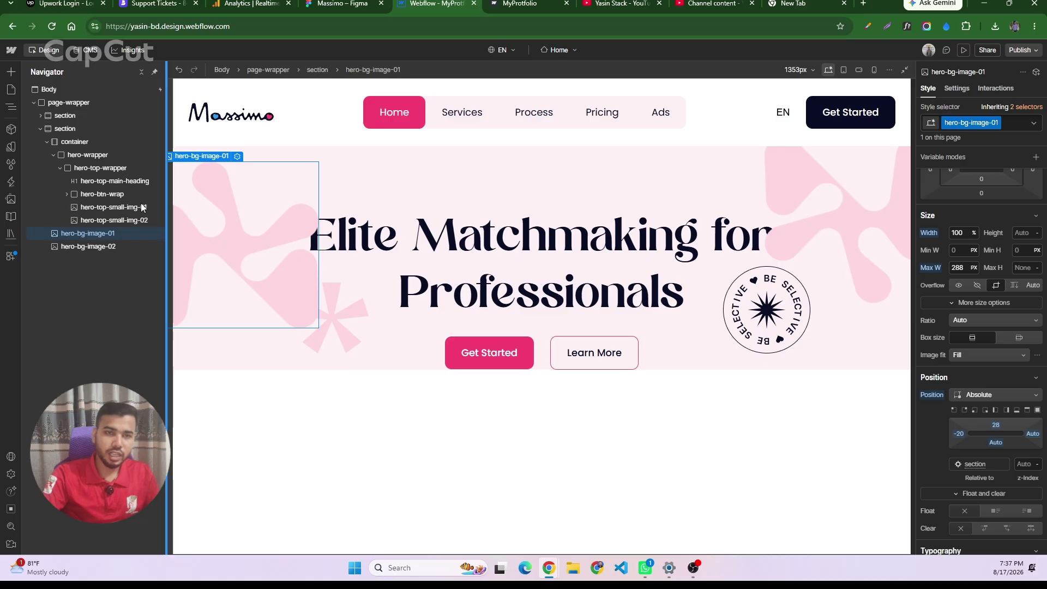
left_click(94, 169)
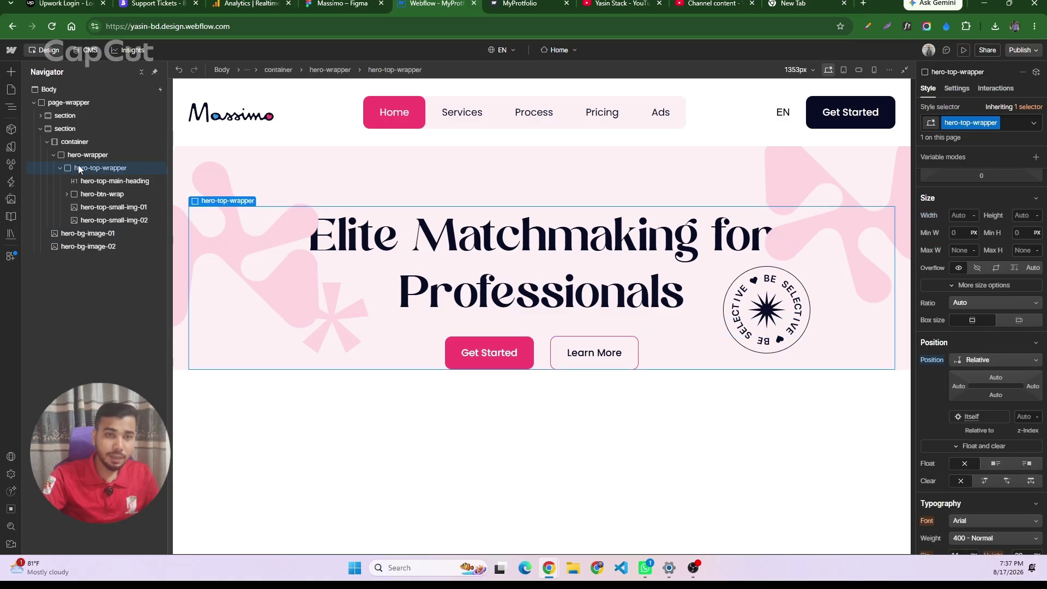
left_click(85, 158)
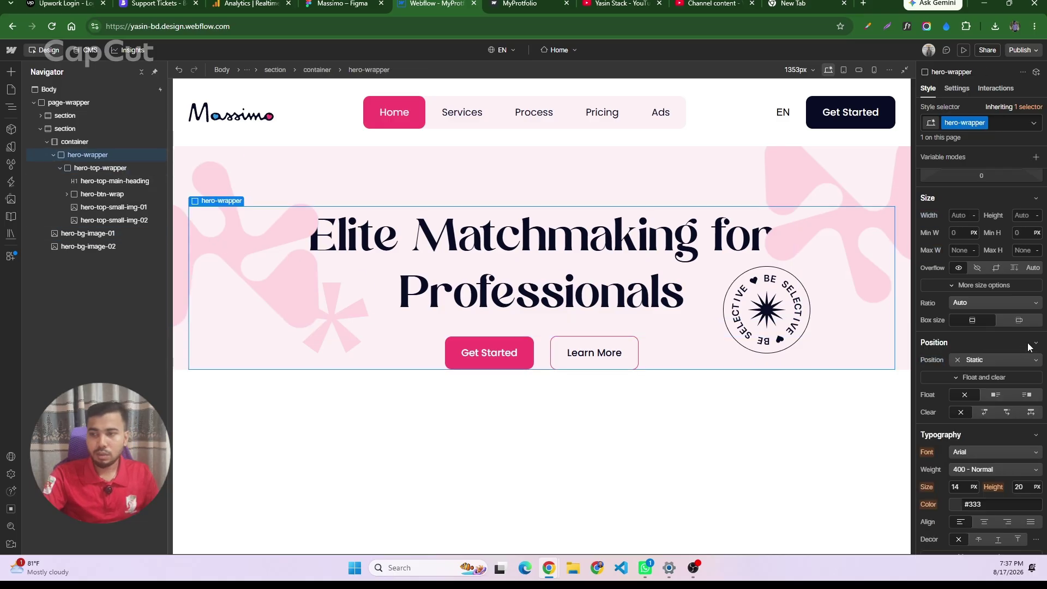
left_click(983, 358)
left_click(971, 372)
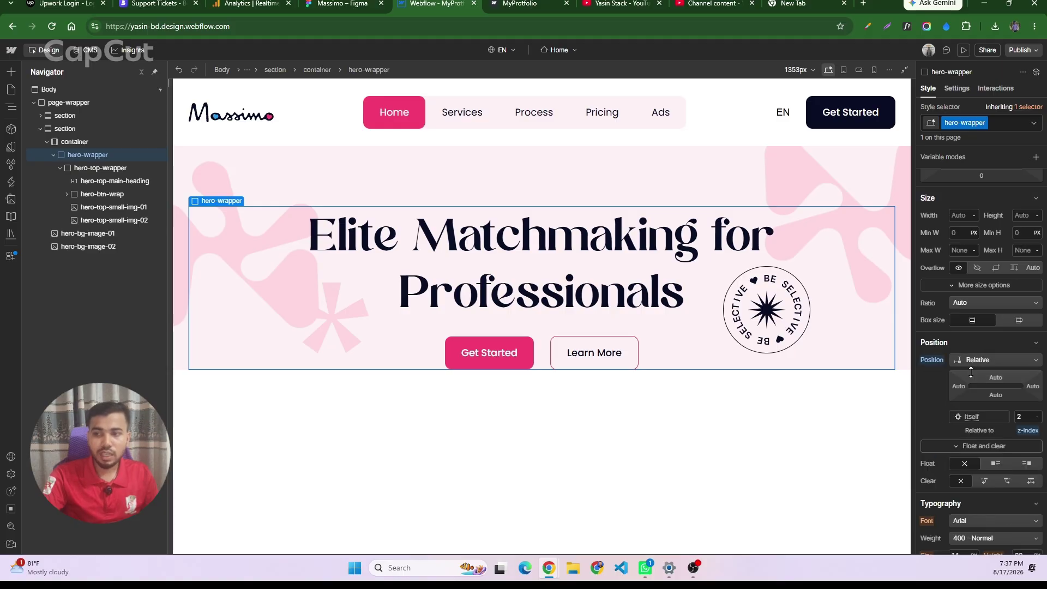
left_click(1020, 418)
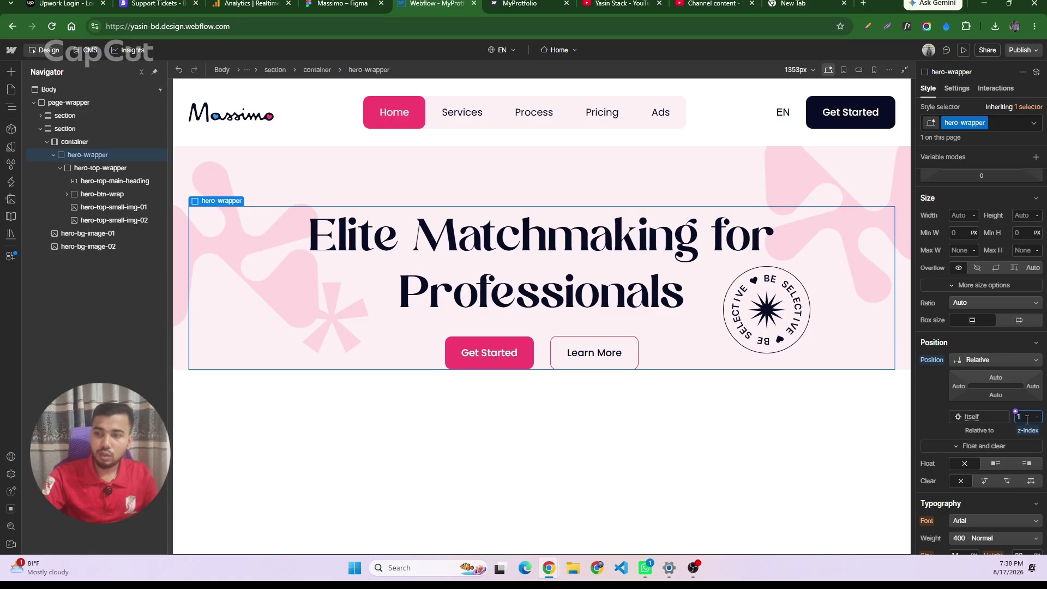
key("Up")
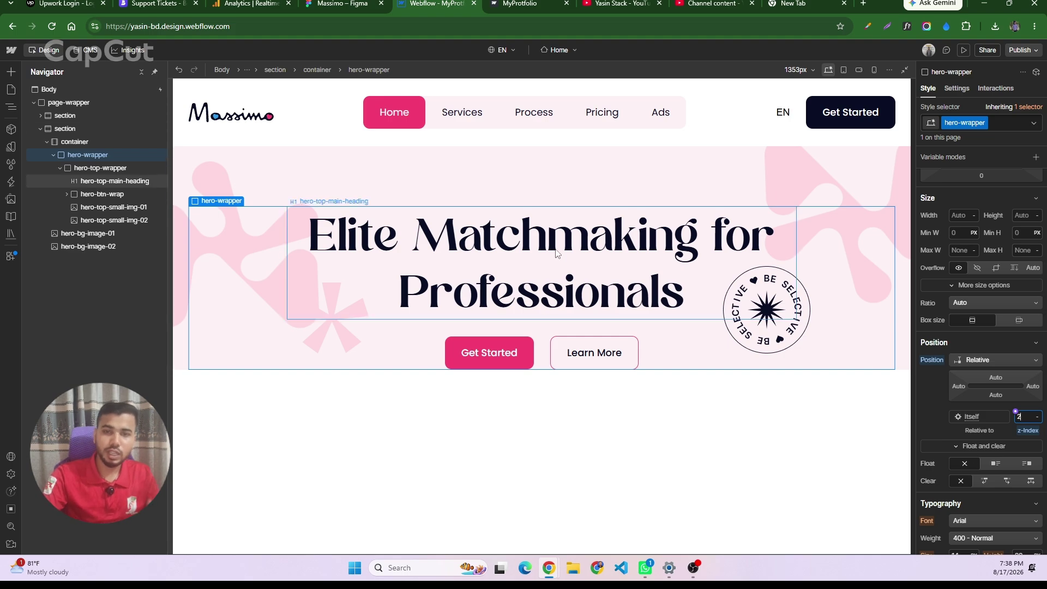
- Select the hero section and switch to Figma to review the hero design below the buttons
left_click(542, 159)
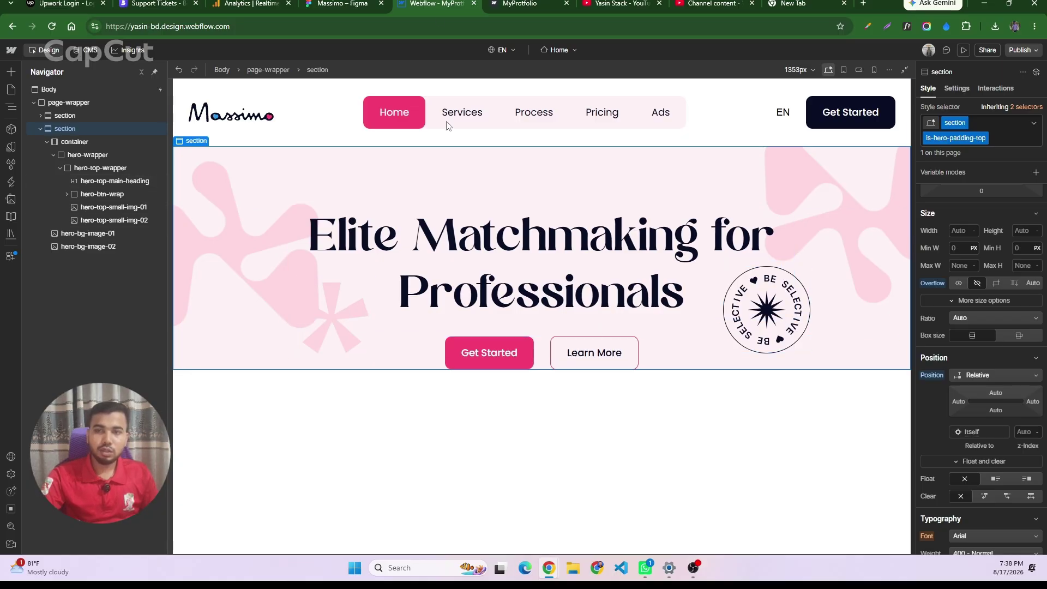
key("ctrl+shift+Tab")
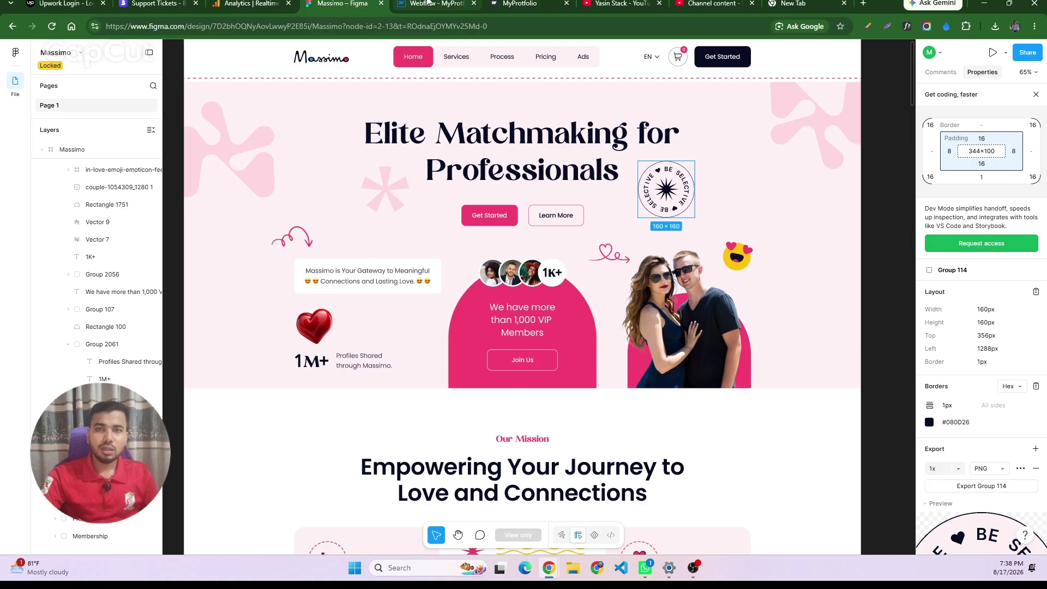
- Switch to the Webflow designer, add a Div Block inside hero-wrapper below hero-top-wrapper, and select it
left_click(431, 3)
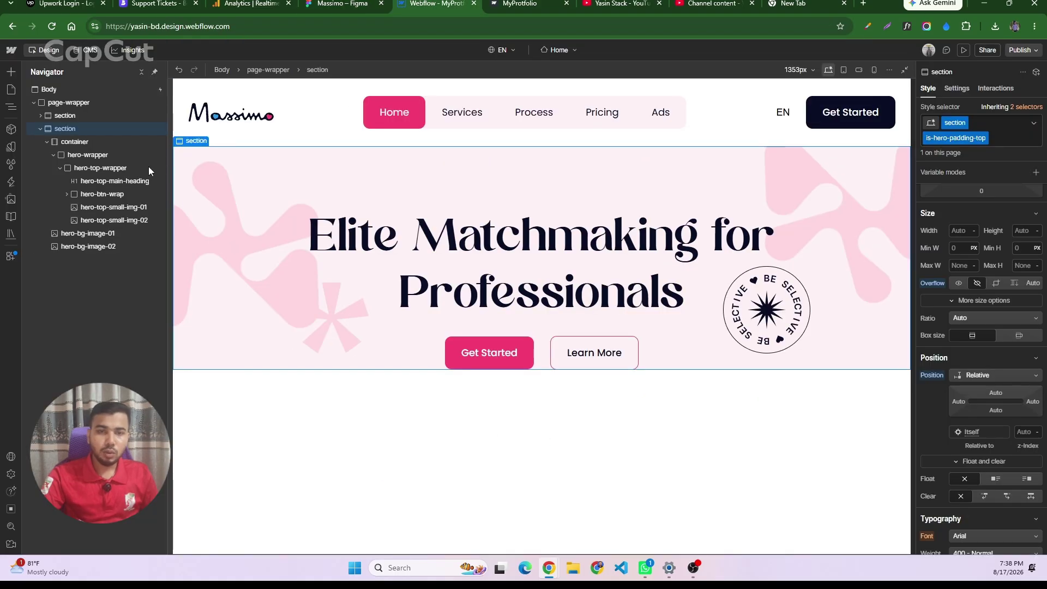
left_click(60, 168)
left_click(105, 169)
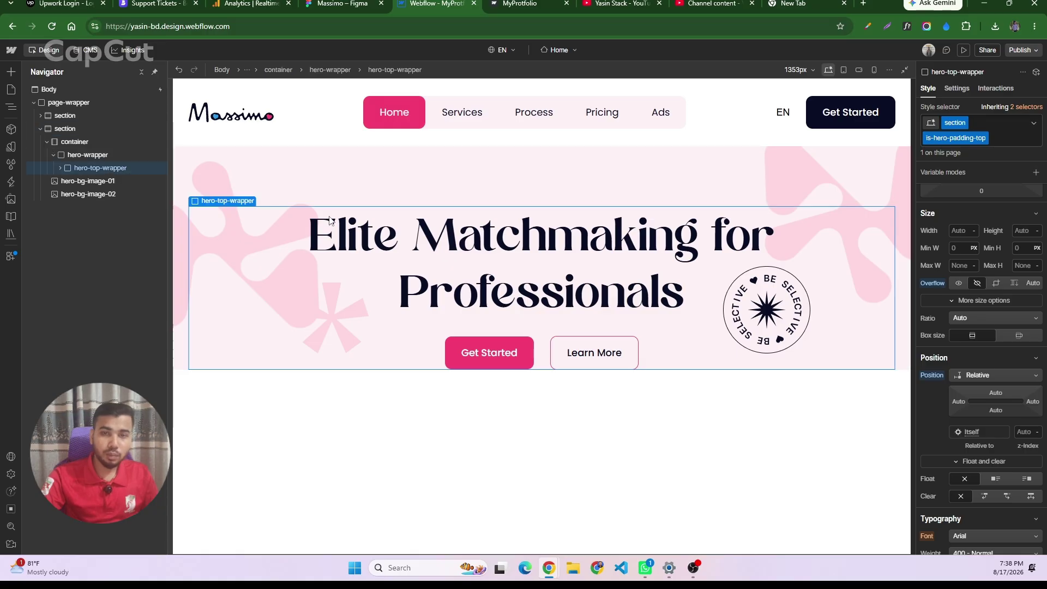
left_click(106, 156)
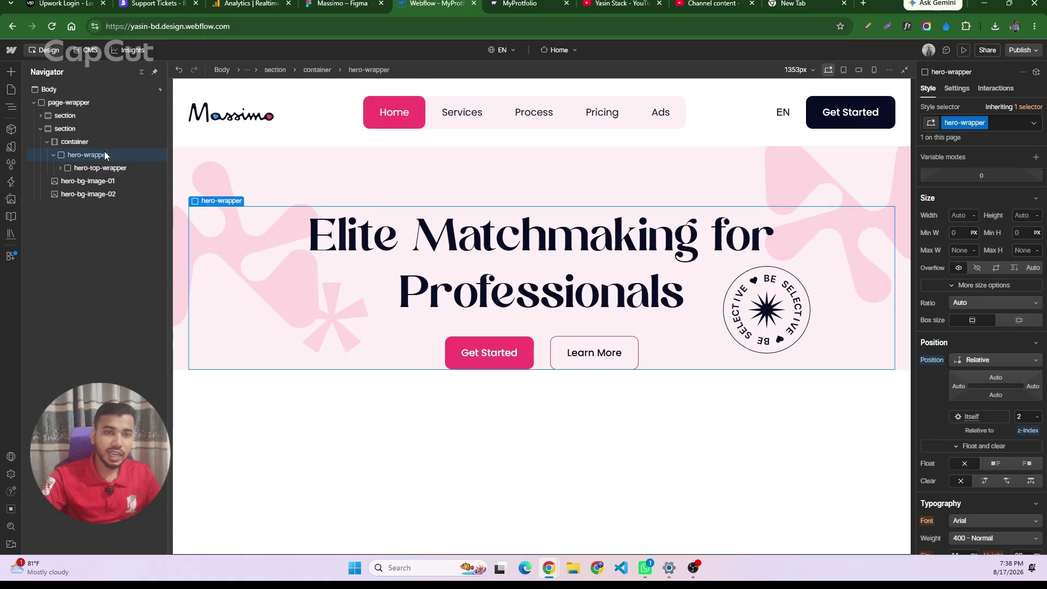
key("ctrl+k")
type("div")
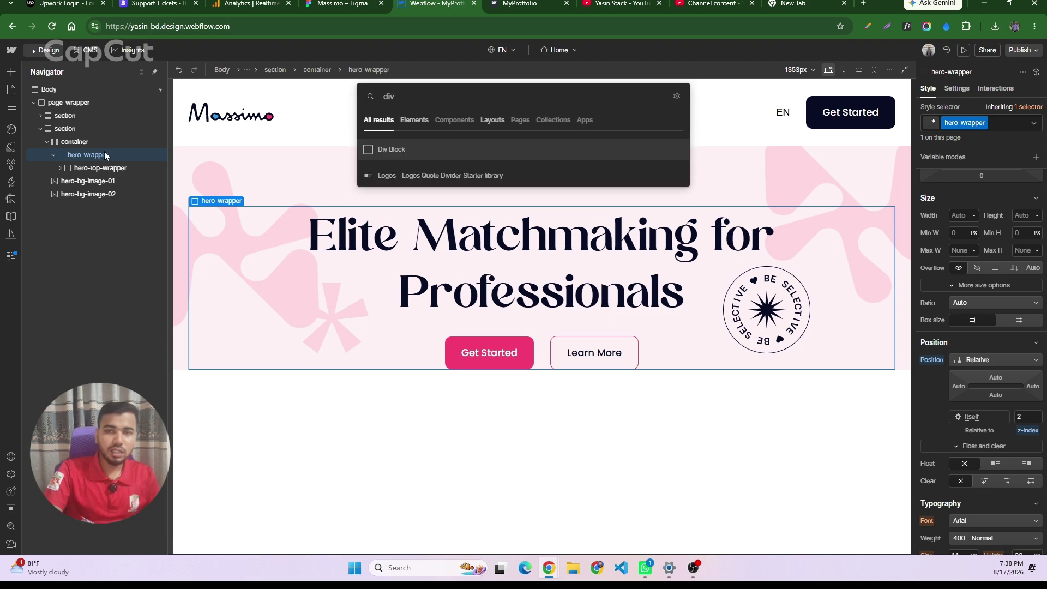
key("Return")
left_click(100, 168)
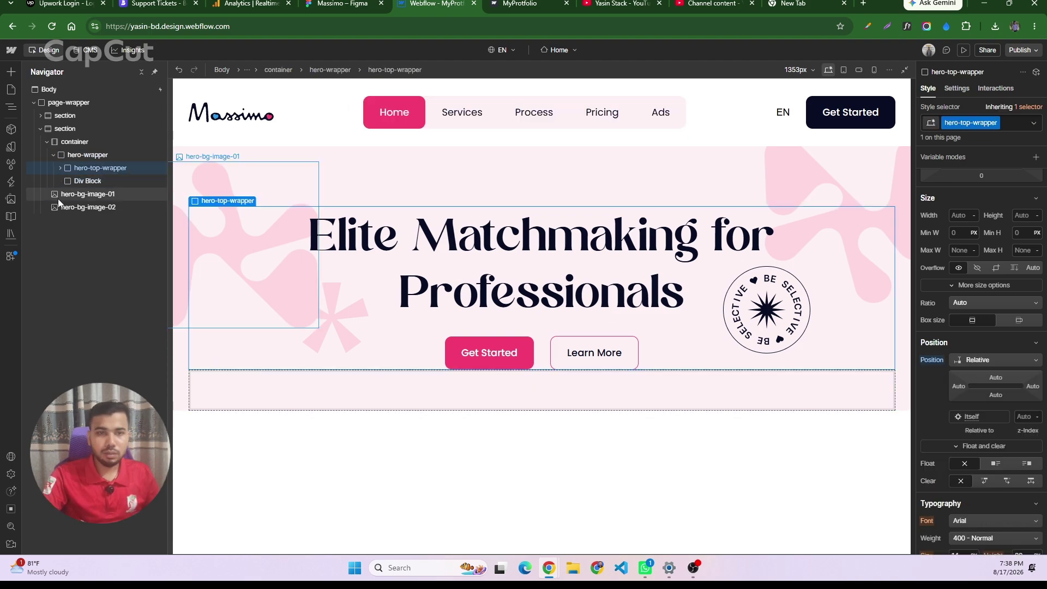
left_click(87, 181)
- Try the existing class hero-btm-wrapper on the new Div Block and check its layout settings
left_click(963, 124)
type("hero-bt")
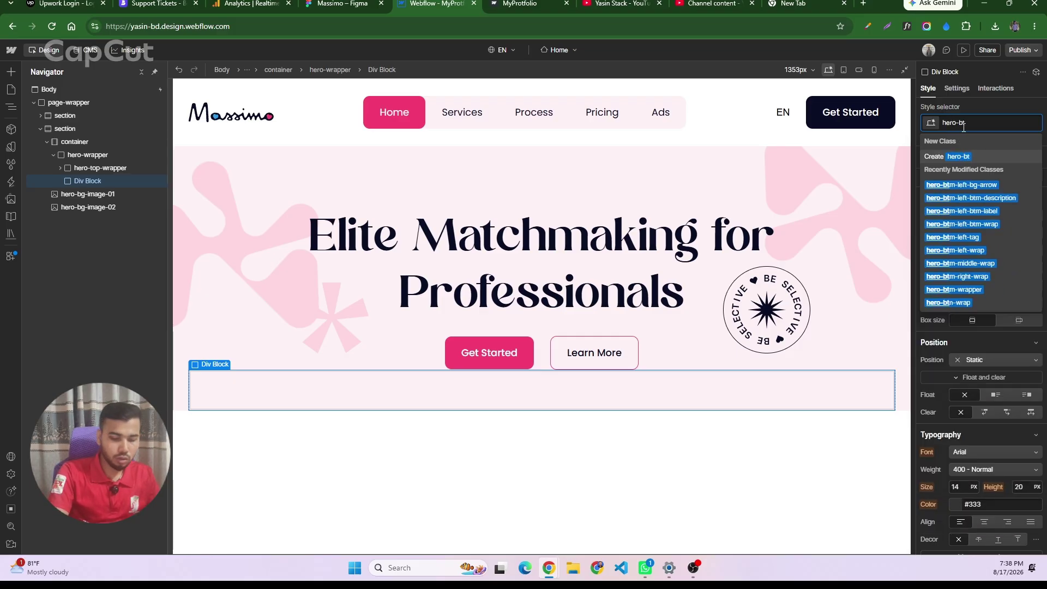
type("m")
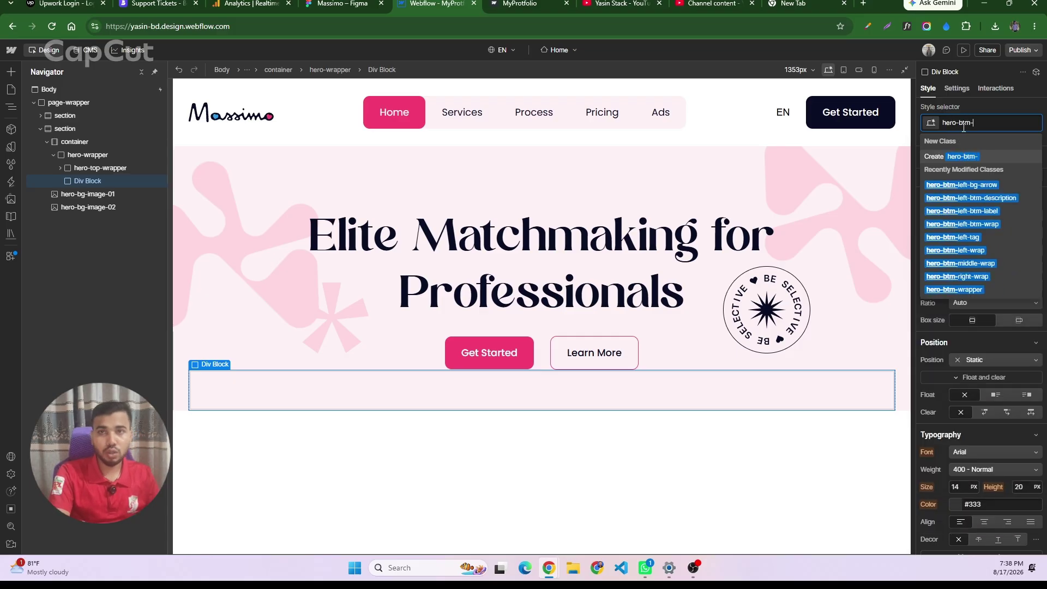
type("-wrapper")
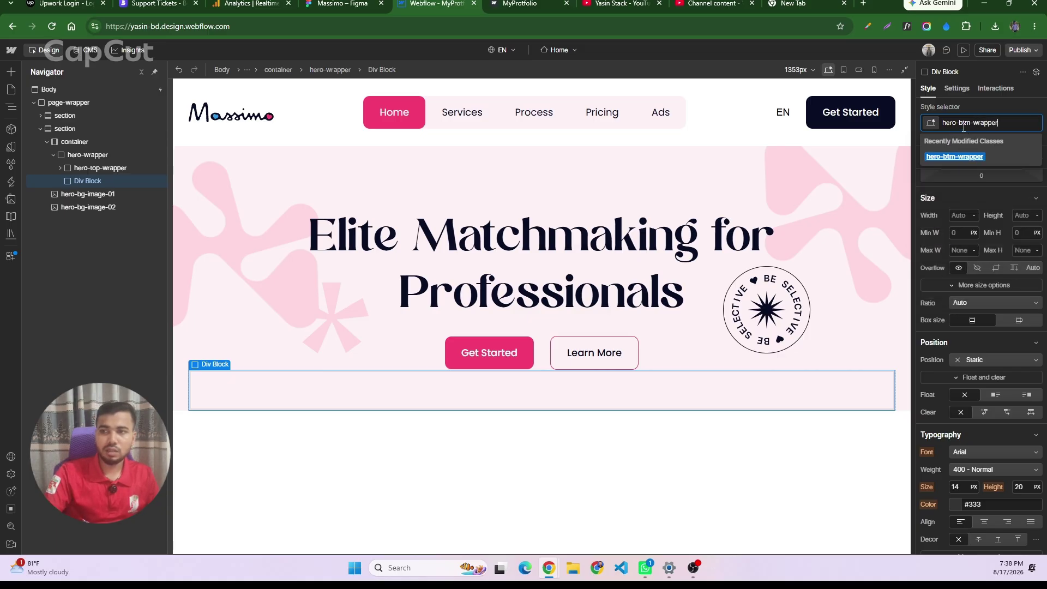
key("Return")
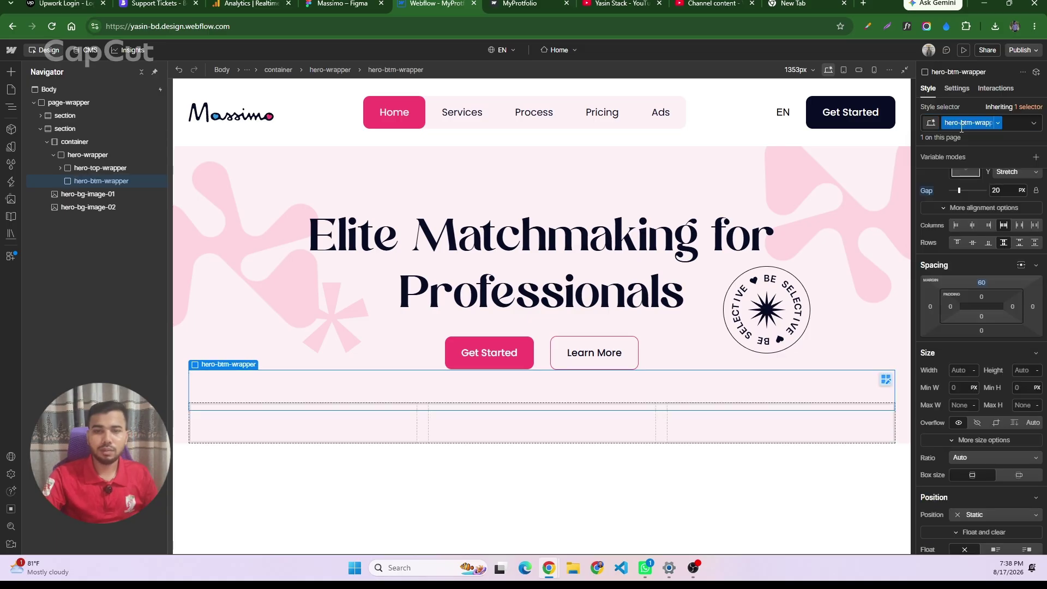
scroll(982, 256, "up", 2)
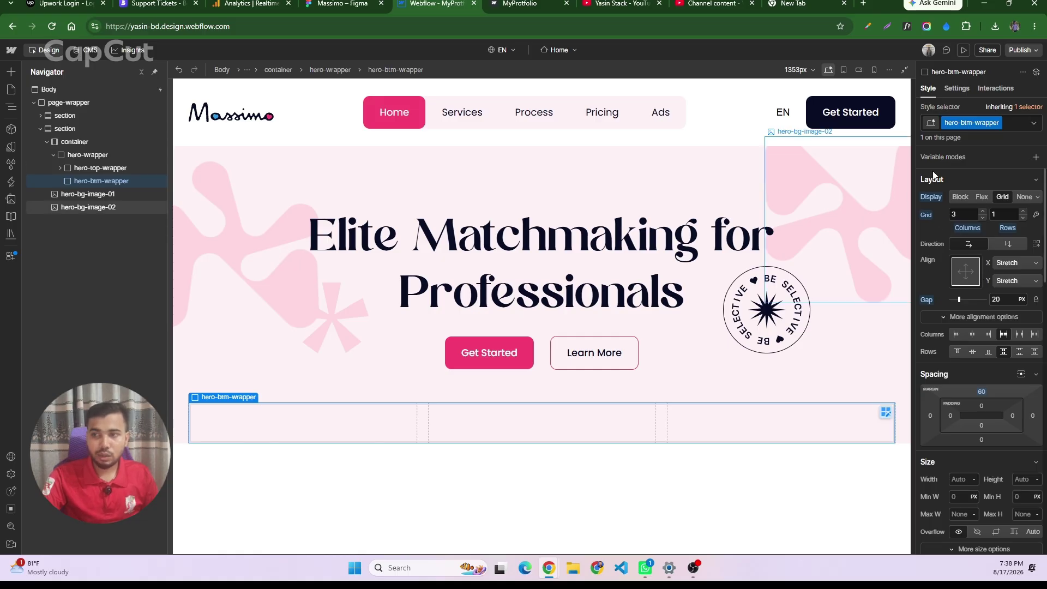
- Remove the Div Block's existing class and give it a new class named hero-bottom-wrapper
left_click(1007, 121)
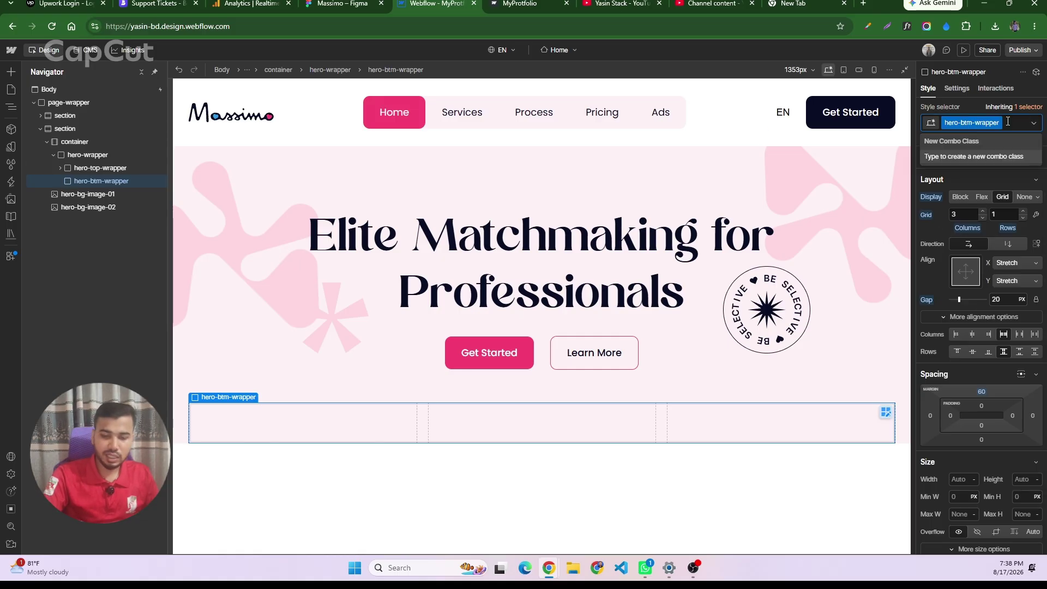
key("BackSpace")
type("hero")
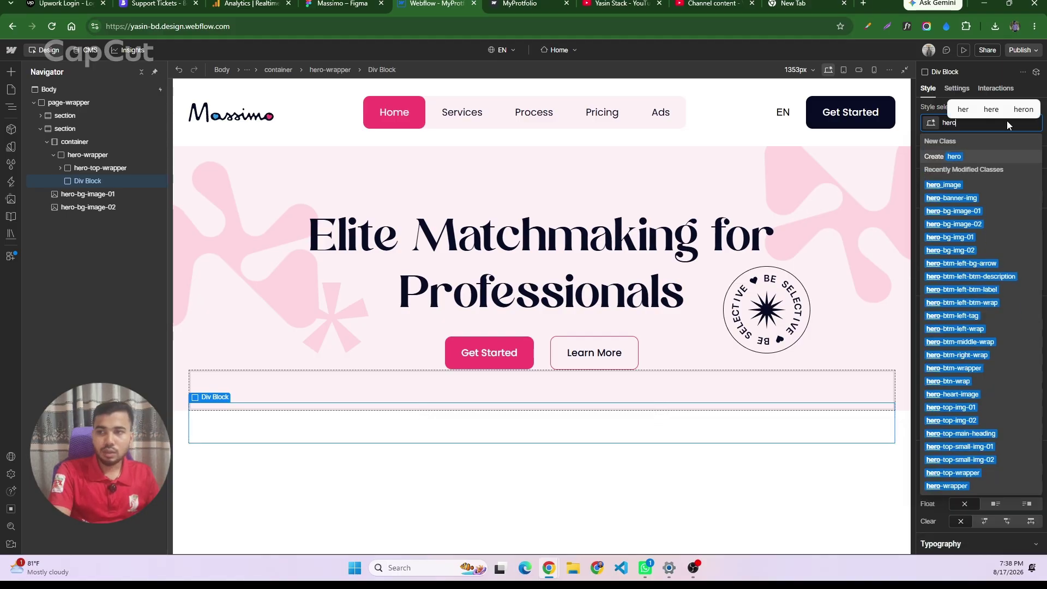
type("-b")
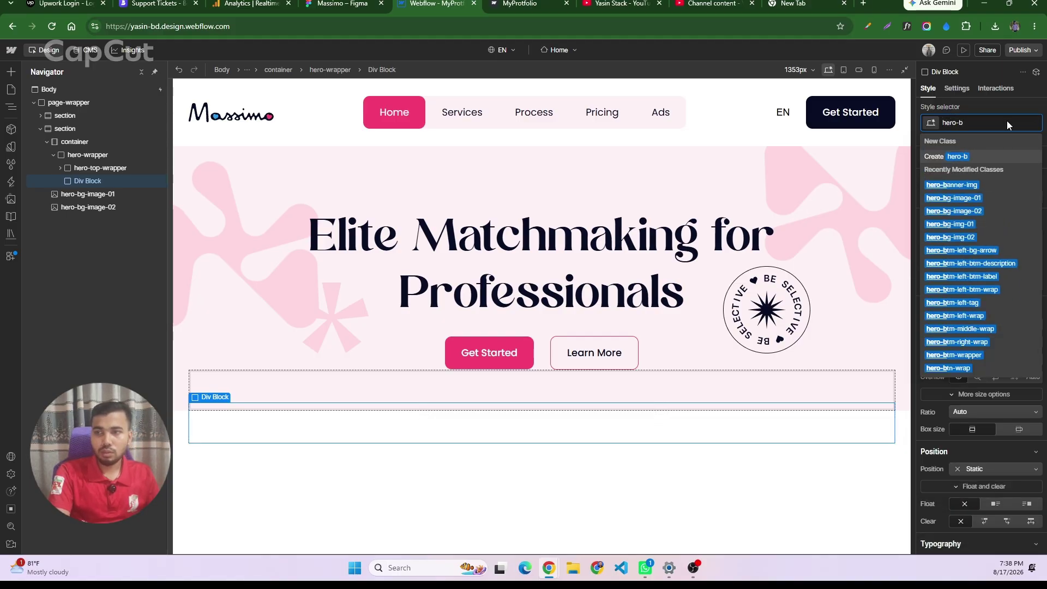
type("ottom")
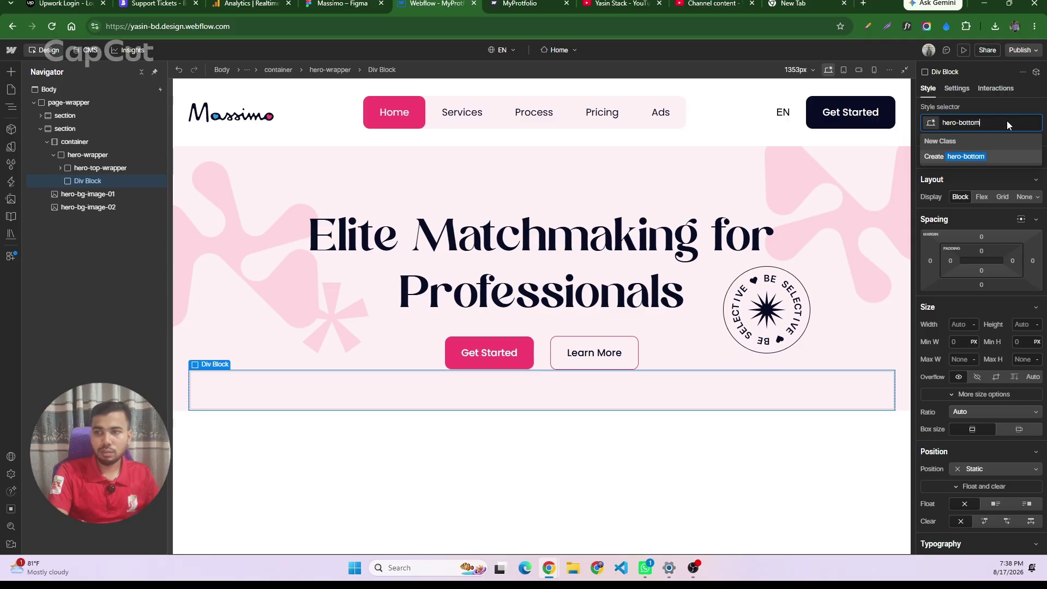
type("-wrapper")
key("Return")
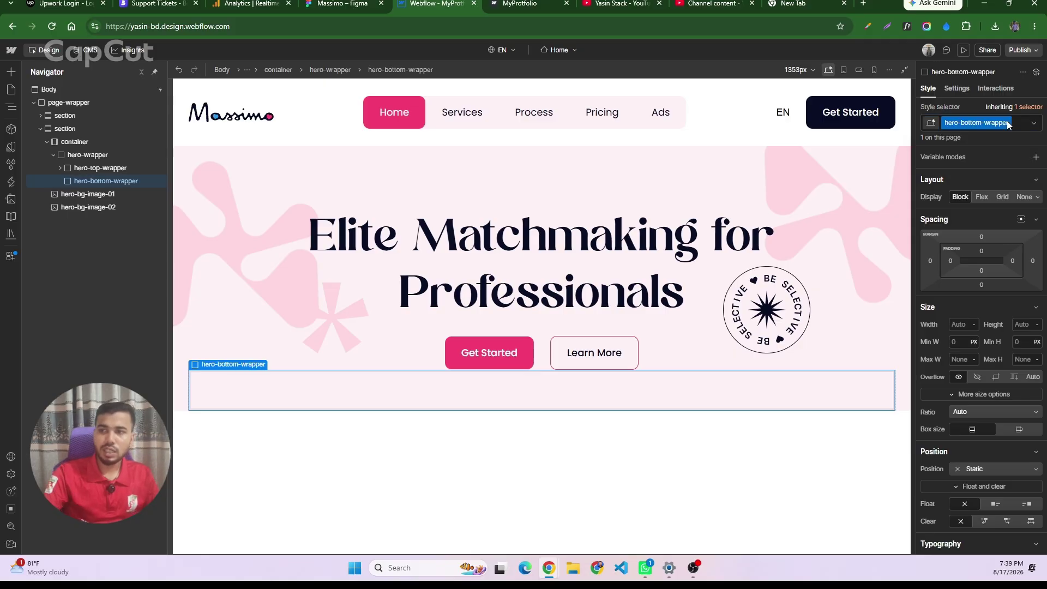
- Check the lower hero layout in Figma and set hero-bottom-wrapper in Webflow to a grid with 3 columns, 1 row and a 20 px gap
left_click(524, 3)
left_click(342, 4)
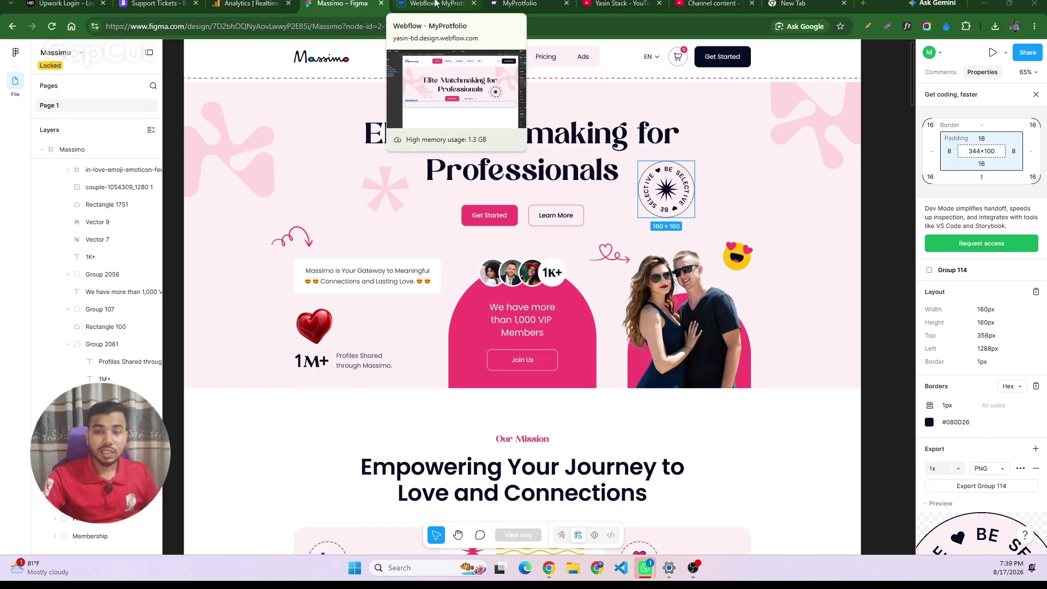
left_click(418, 6)
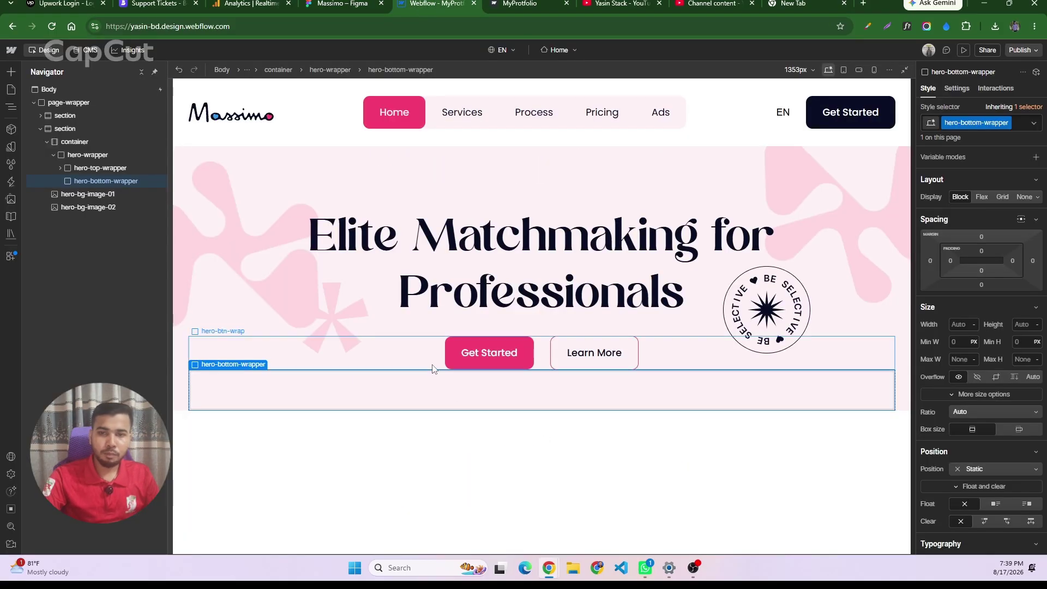
left_click(349, 7)
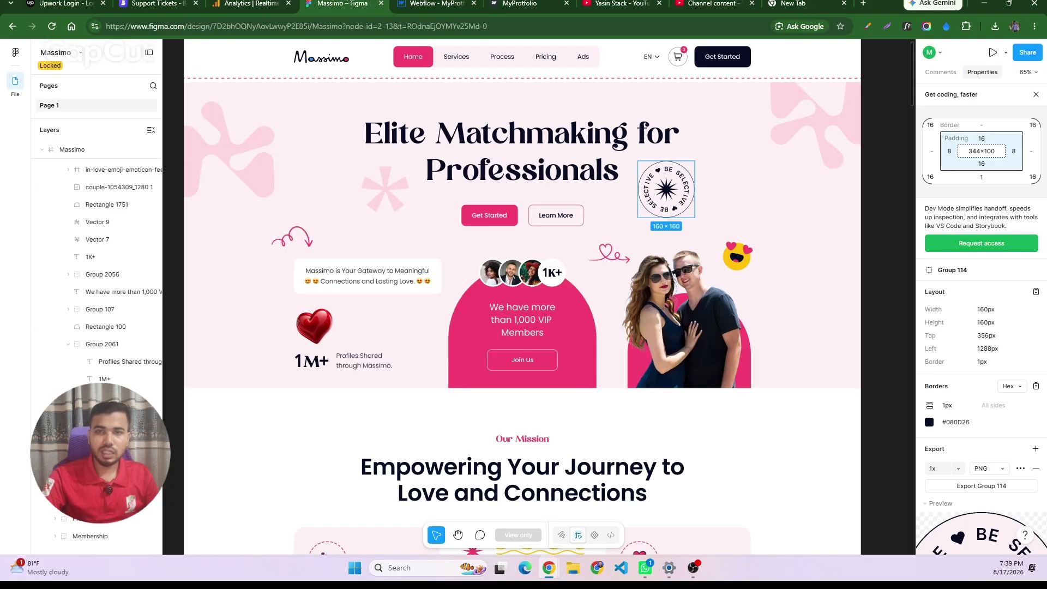
left_click(418, 6)
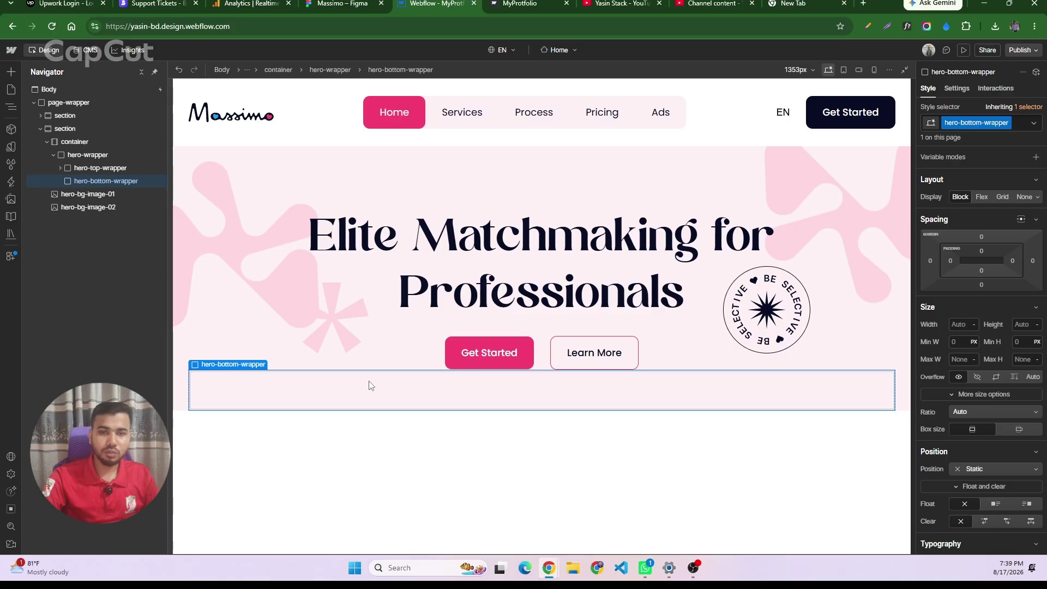
left_click(1003, 197)
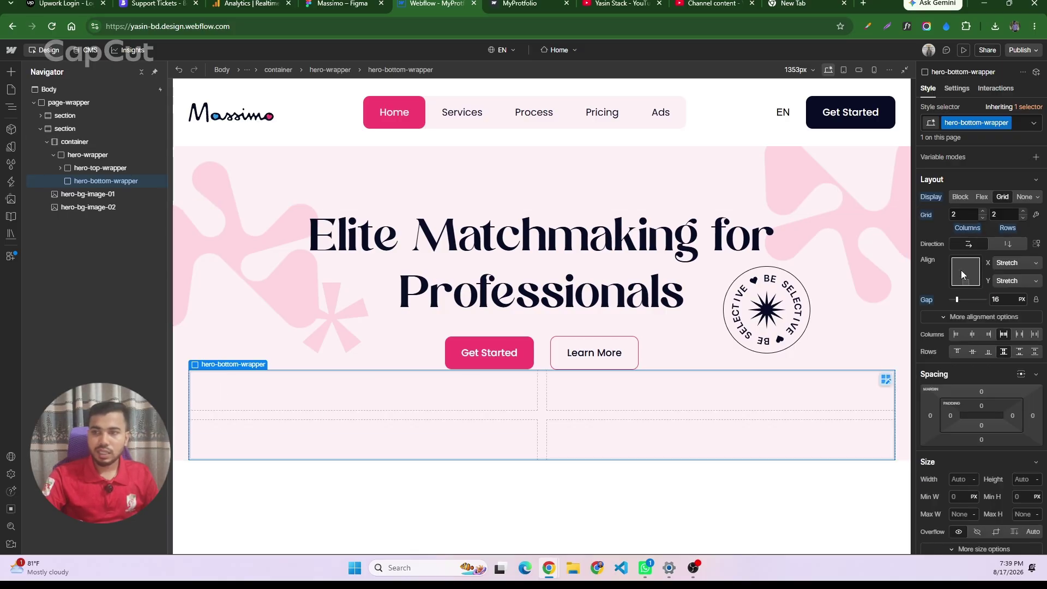
left_click(958, 216)
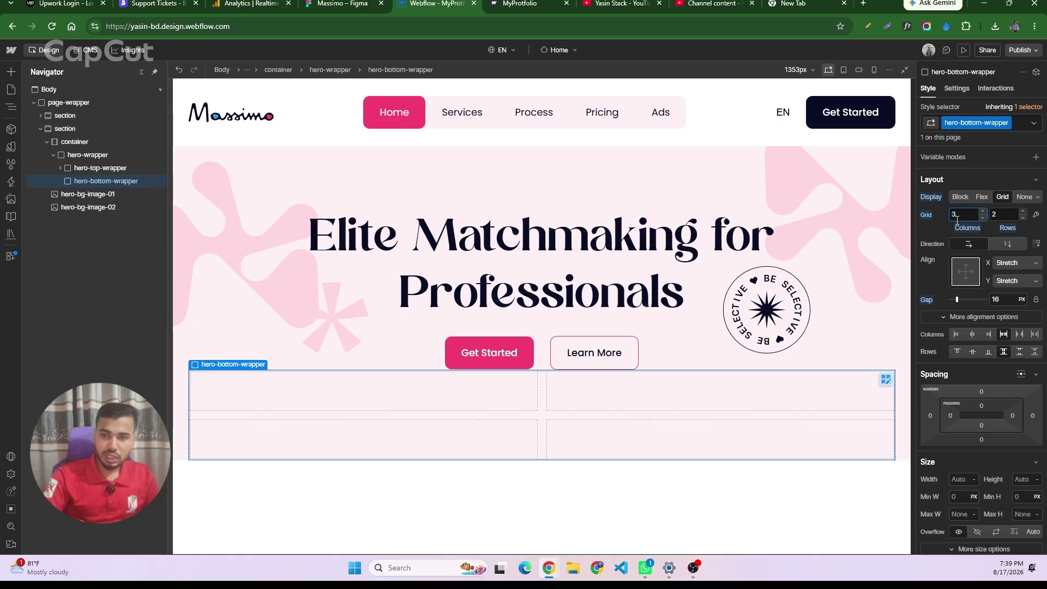
left_click(1006, 214)
type("1")
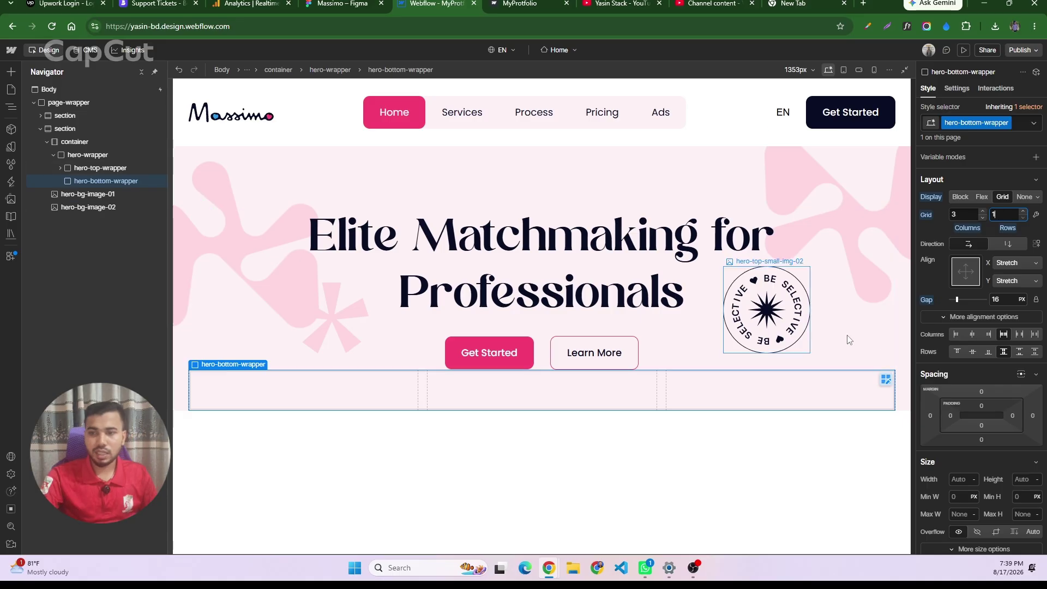
left_click(1000, 300)
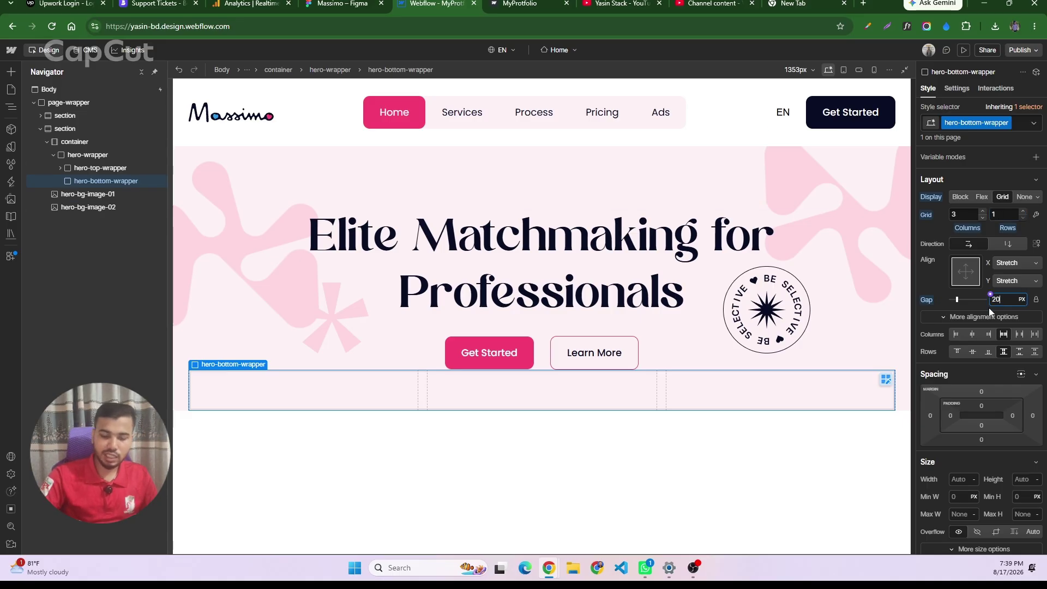
key("Return")
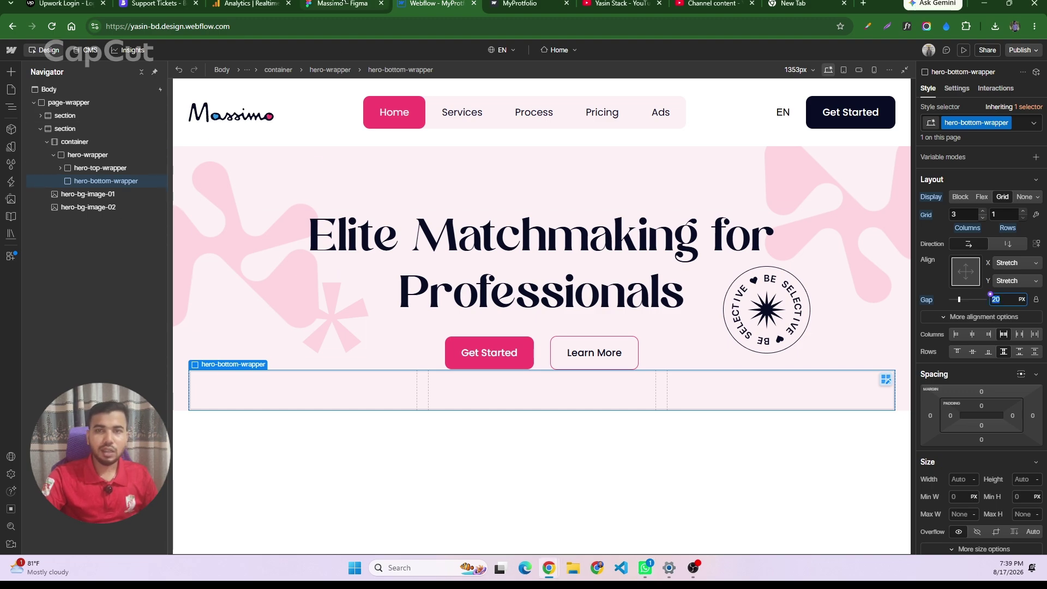
- Add a Div Block inside hero-bottom-wrapper and duplicate it twice to fill the three grid columns
left_click(344, 3)
left_click(436, 3)
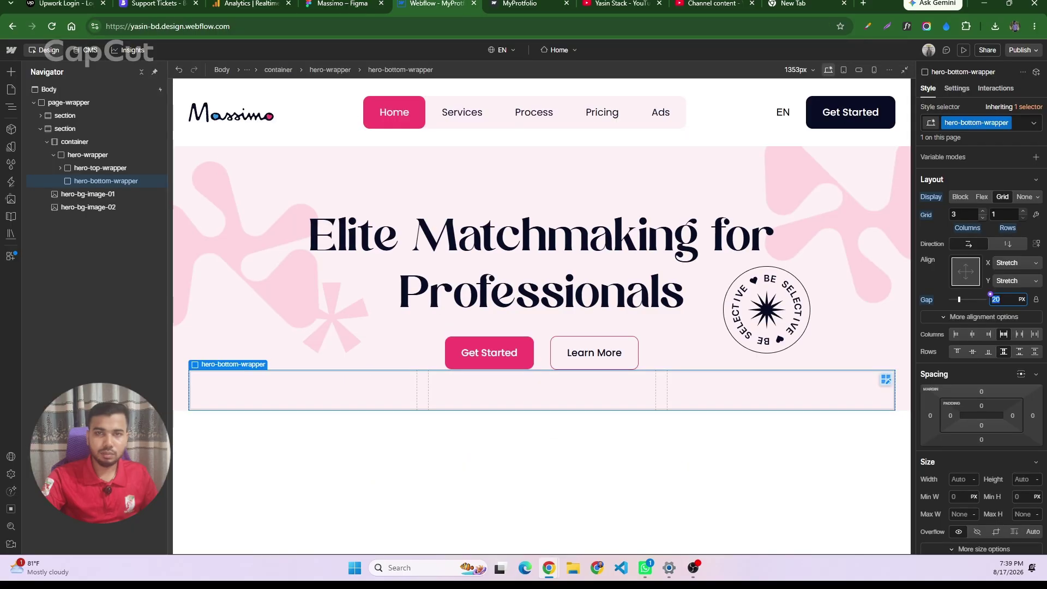
left_click(87, 182)
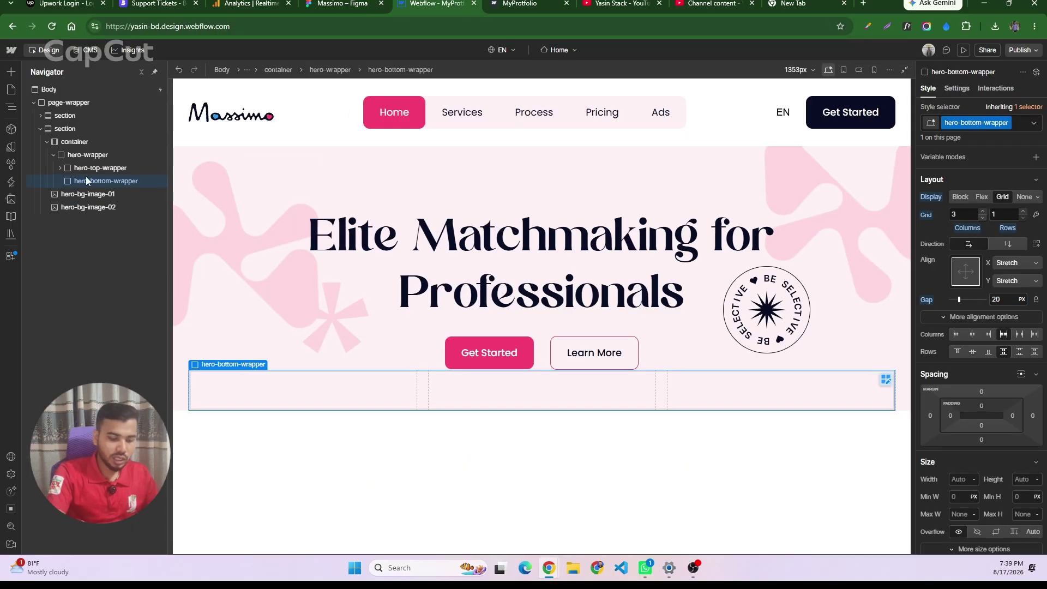
key("ctrl+e")
type("div")
key("Return")
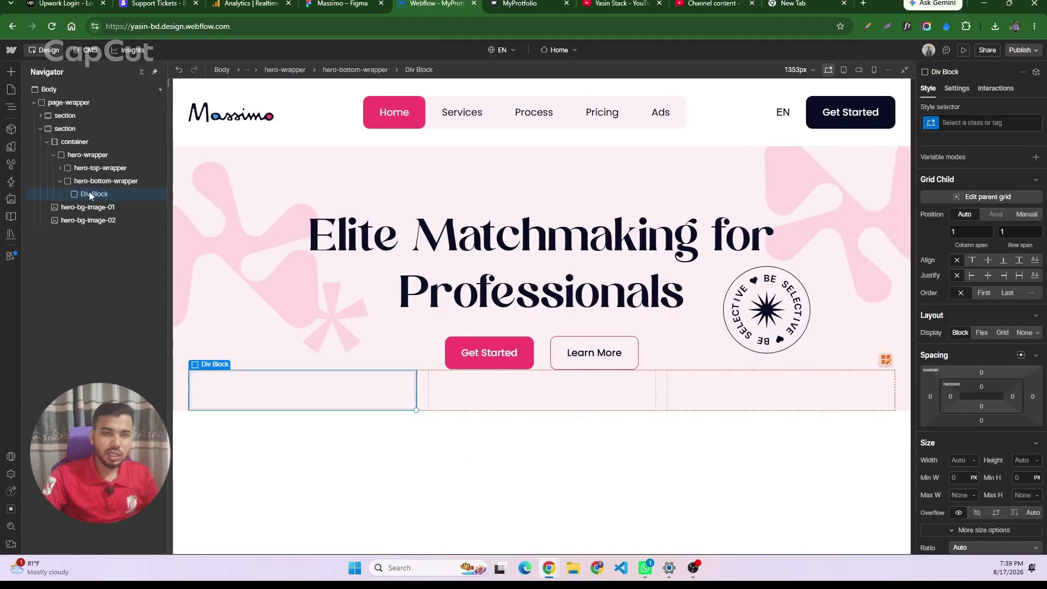
key("ctrl+d")
key("ctrl+d")
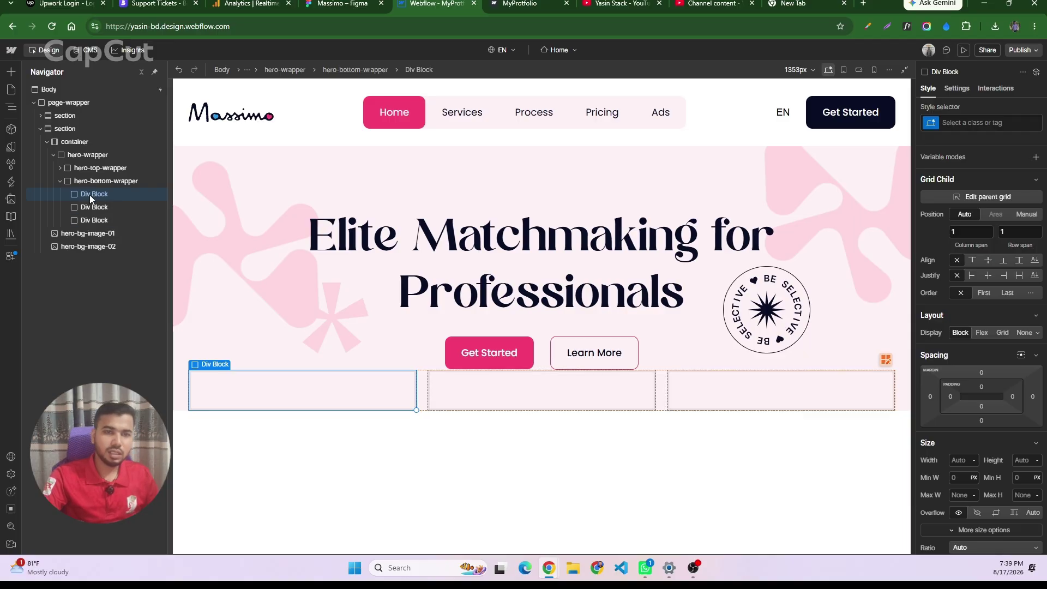
- Check the hero columns in Figma and give the first Div Block in Webflow the new class hero-btm-wrap
left_click(349, 5)
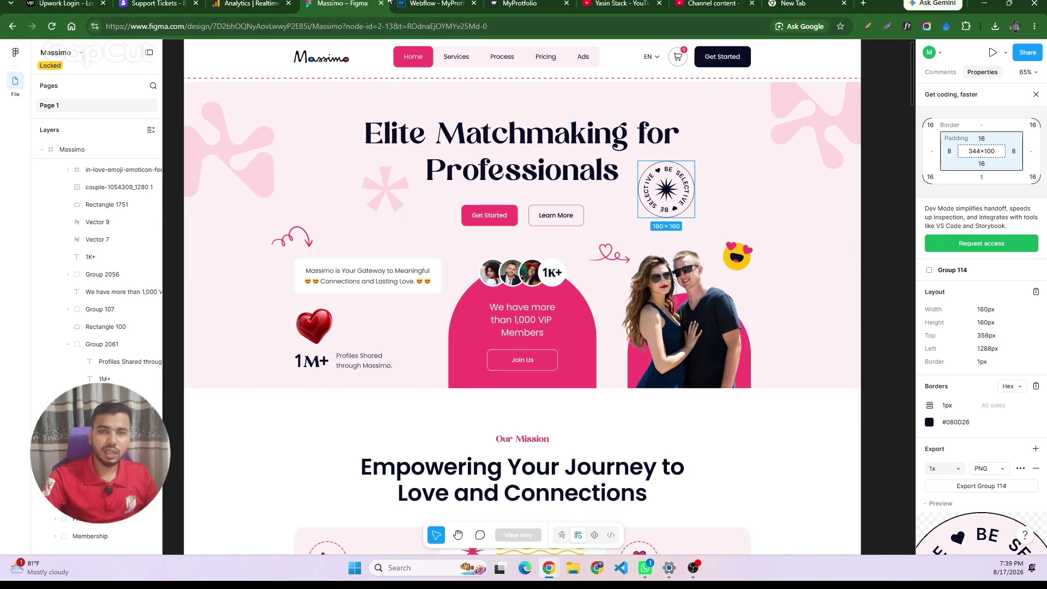
left_click(431, 3)
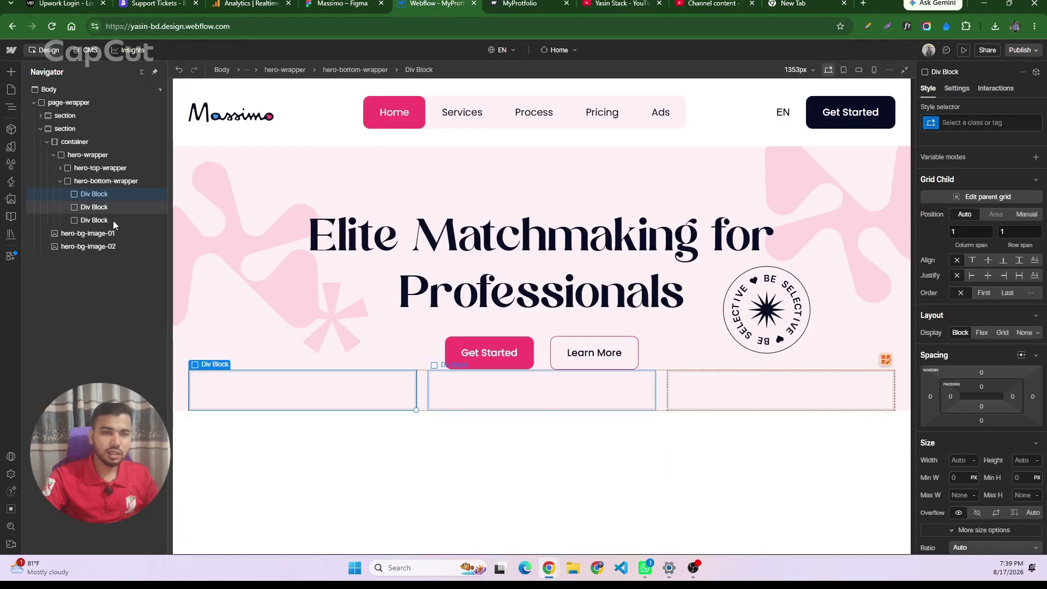
left_click(965, 125)
type("hero")
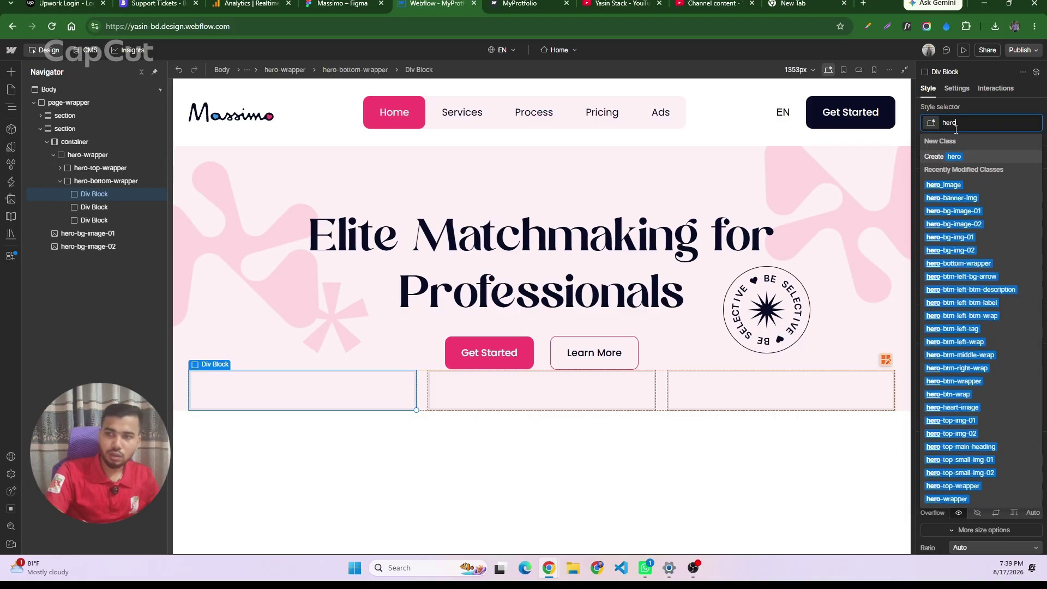
type("-btm-wrap")
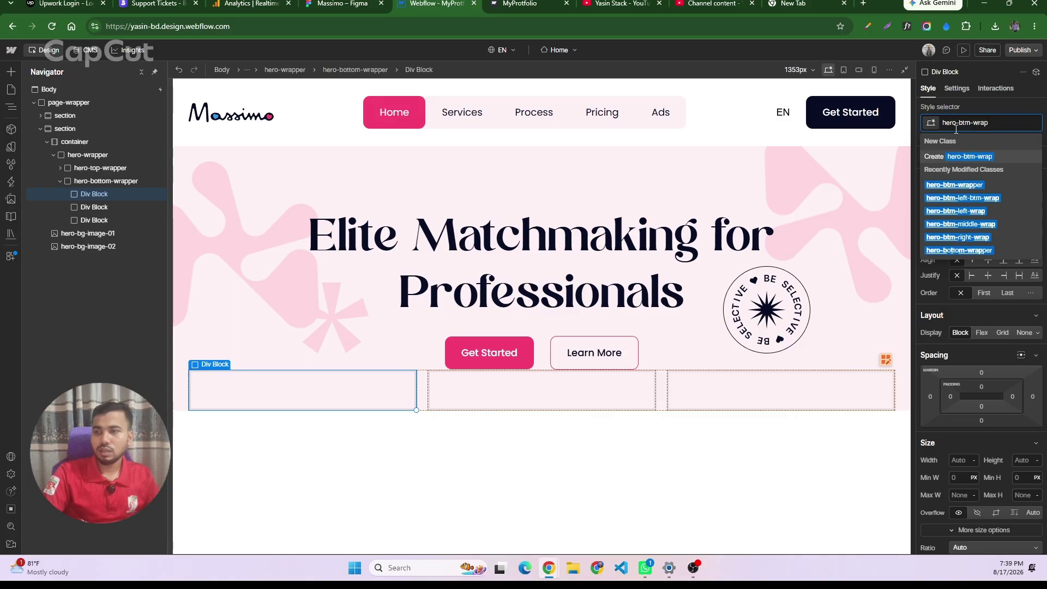
key("Return")
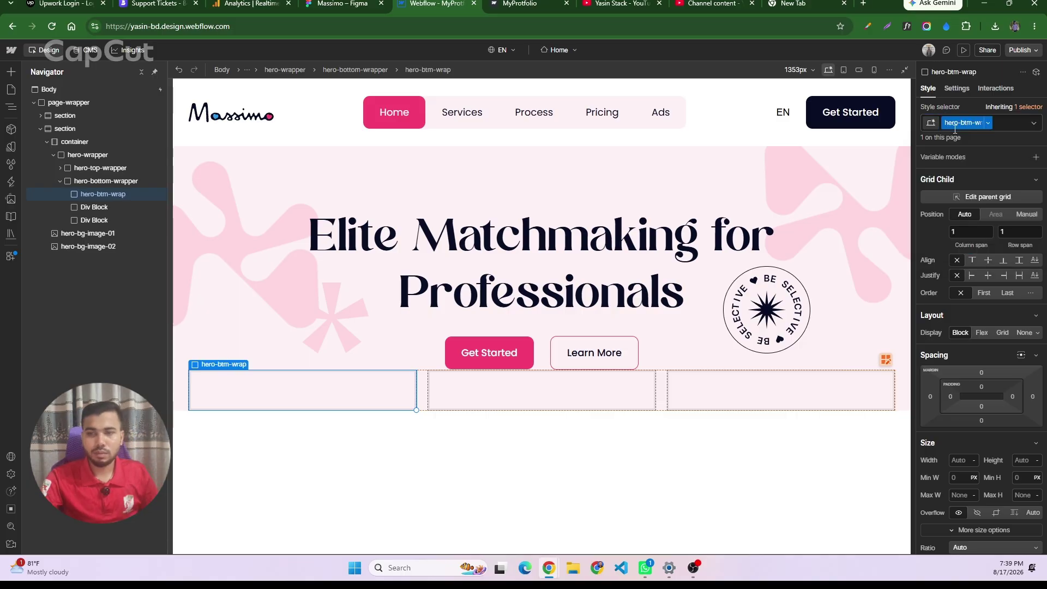
- Rename the first hero column's class from hero-btm-wrap to hero-btm-container
left_click(961, 125)
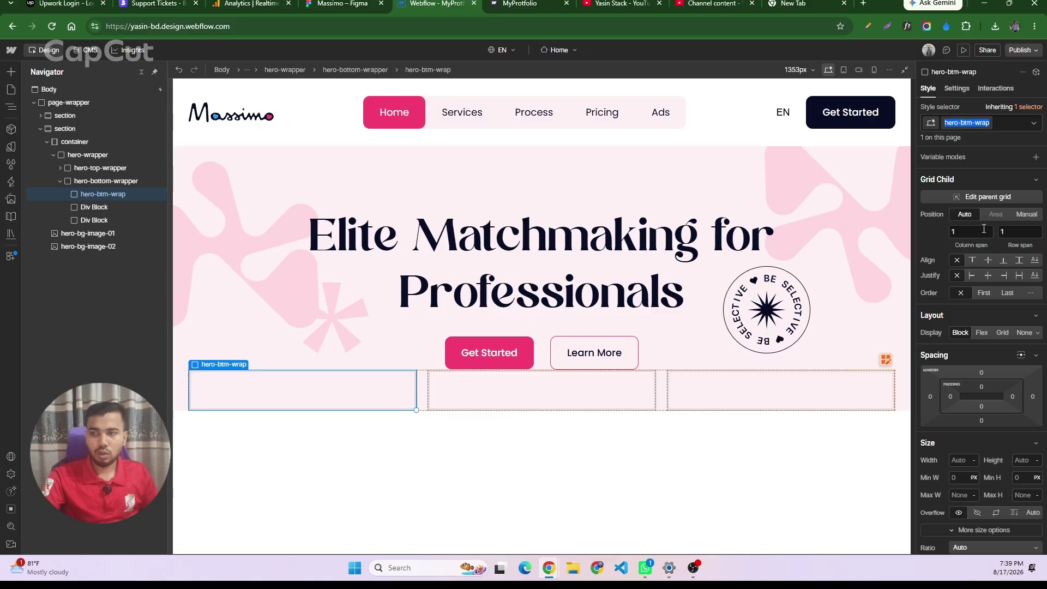
key("BackSpace")
key("BackSpace")
key("BackSpace")
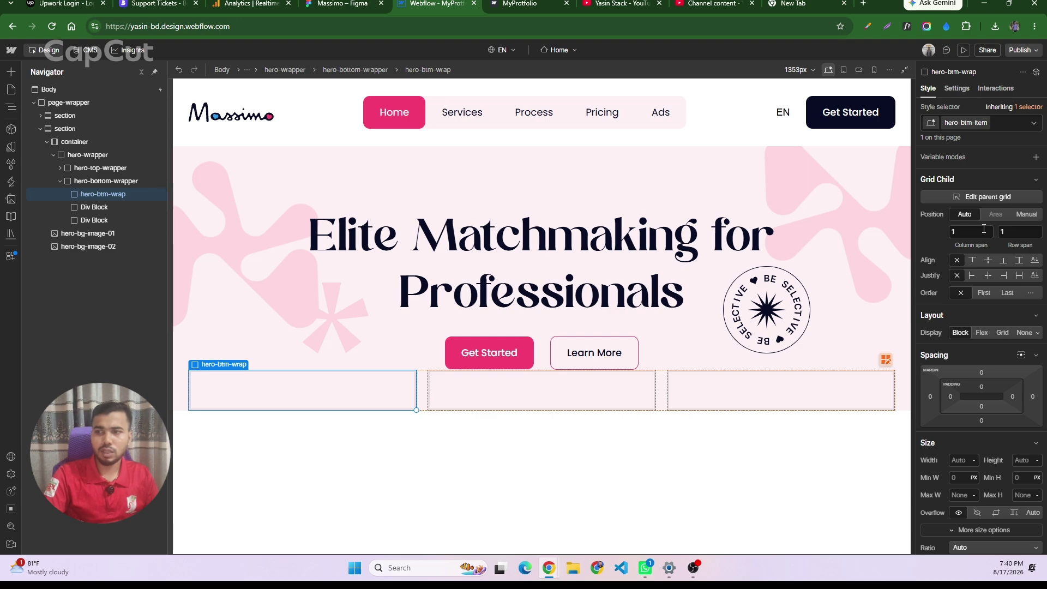
key("BackSpace")
key("BackSpace")
key("BackSpace")
key("BackSpace")
type("container")
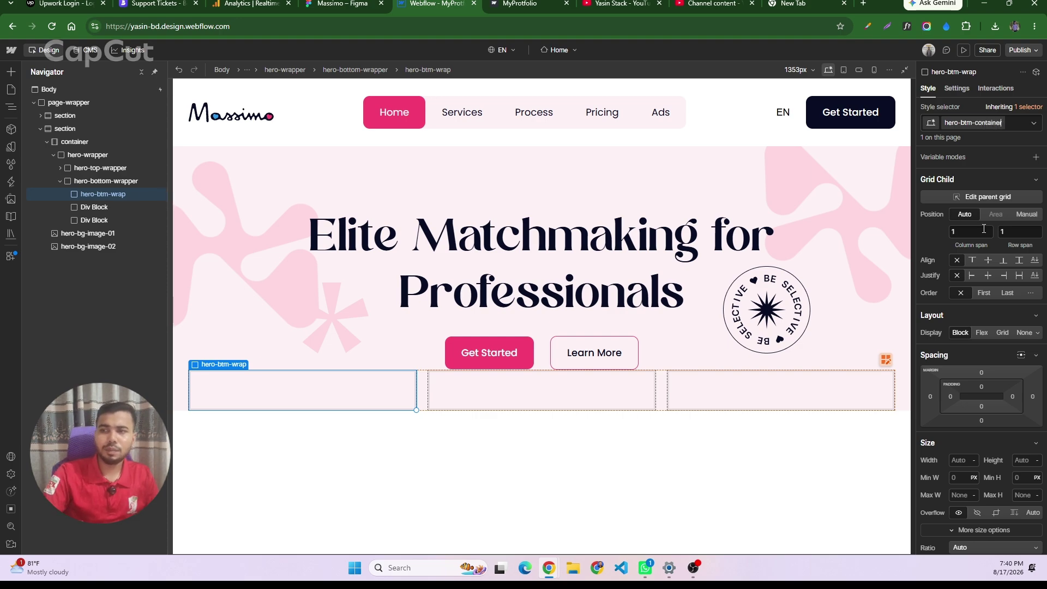
key("Return")
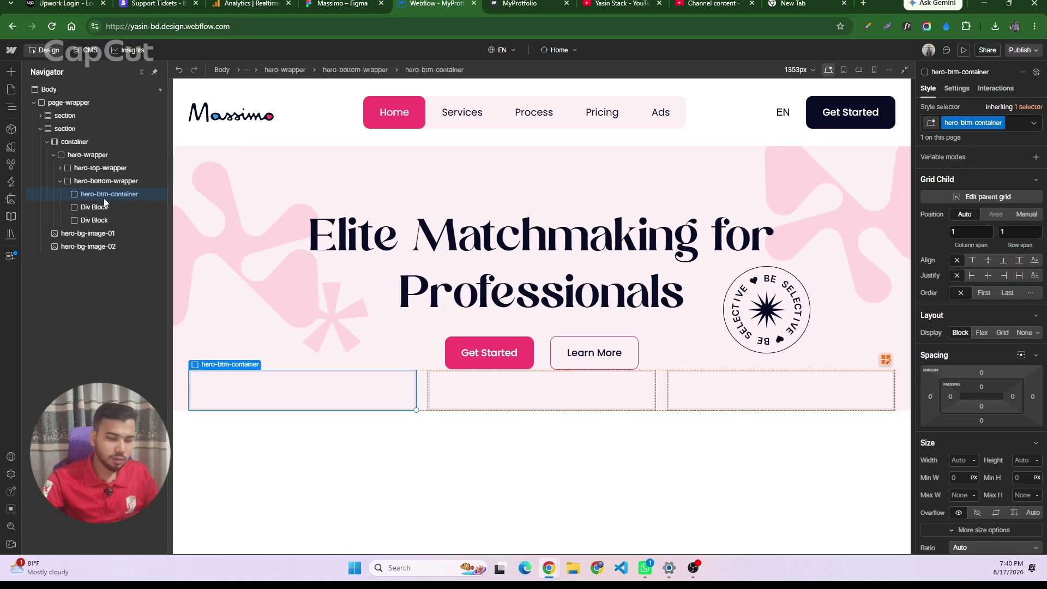
- Delete the two unclassed Div Blocks and duplicate hero-btm-container twice to fill the three grid columns
left_click(91, 210)
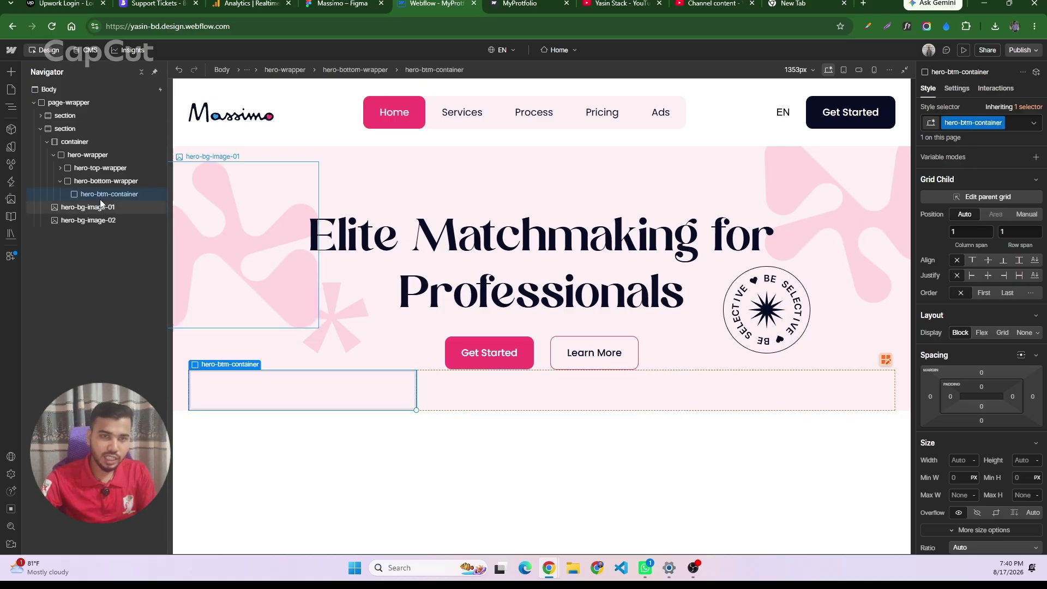
left_click(103, 195)
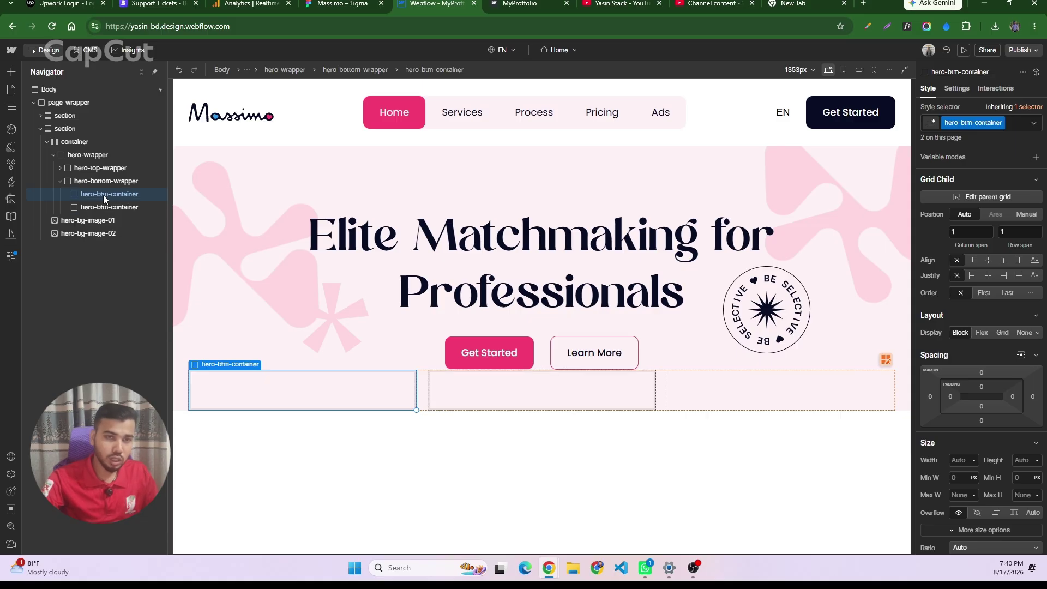
key("ctrl+d")
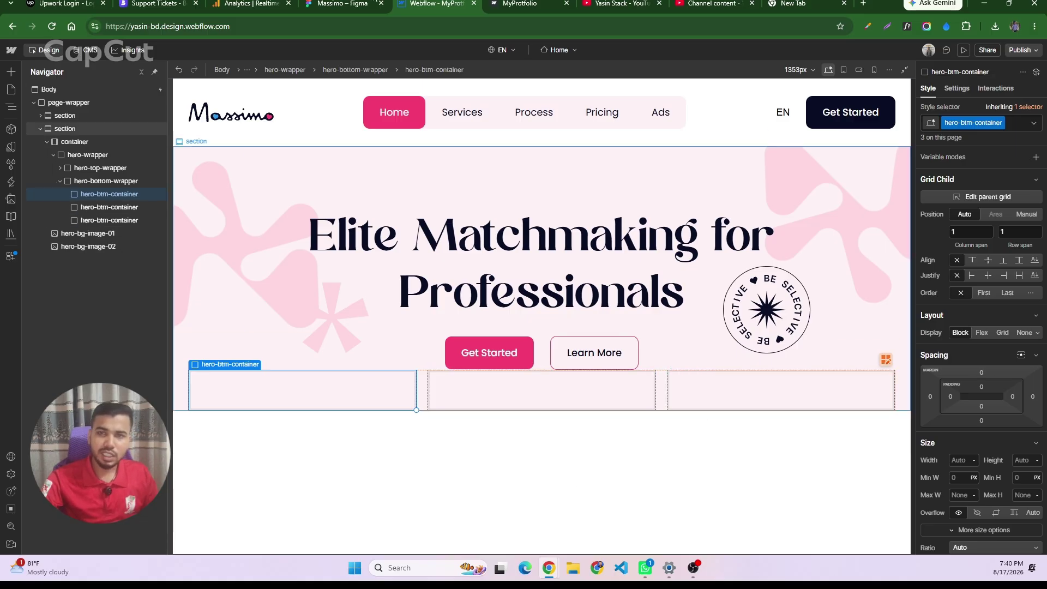
- Check the text properties of the "Massimo is Your Gateway to Meaningful" note in the Figma hero, and return to Webflow
left_click(335, 4)
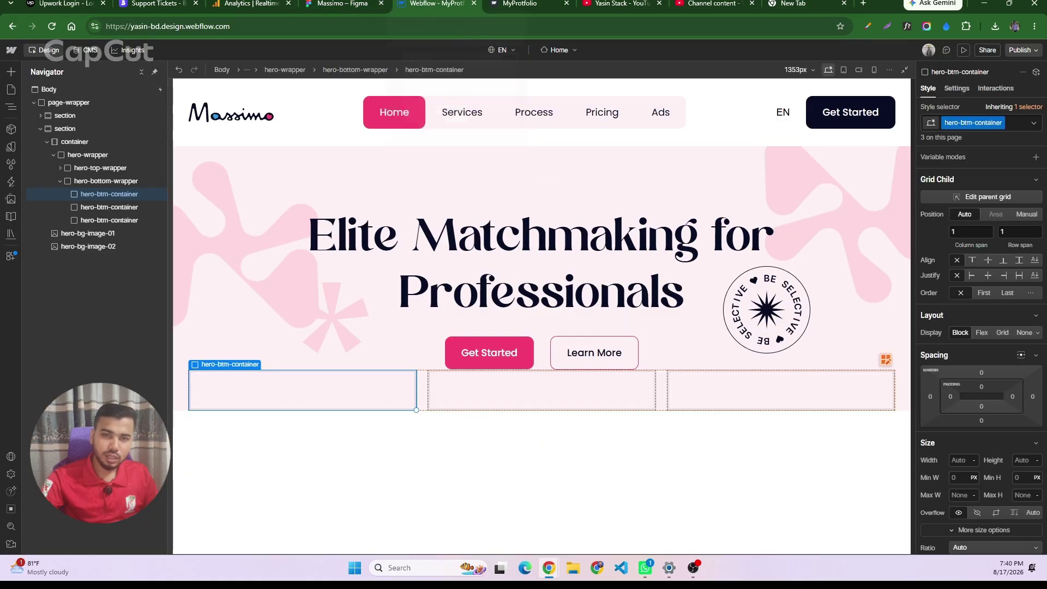
left_click(436, 4)
left_click(342, 4)
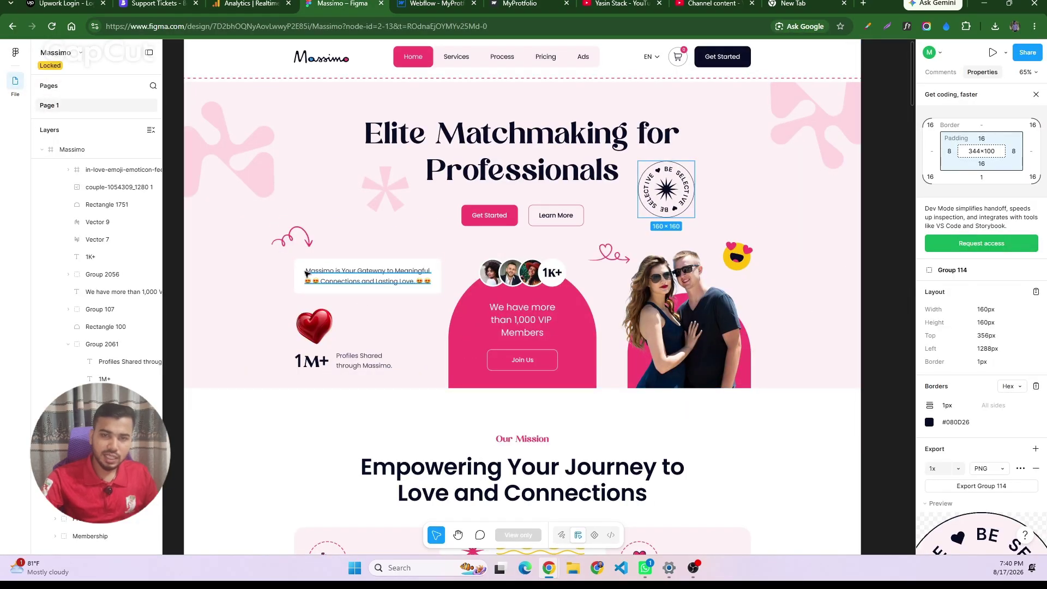
left_click(332, 277)
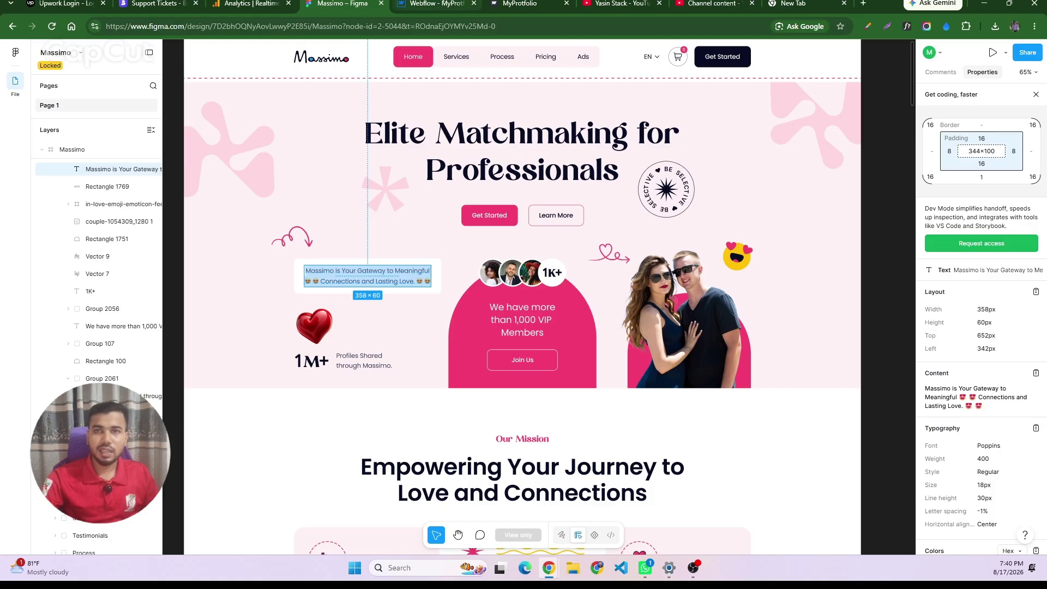
left_click(434, 4)
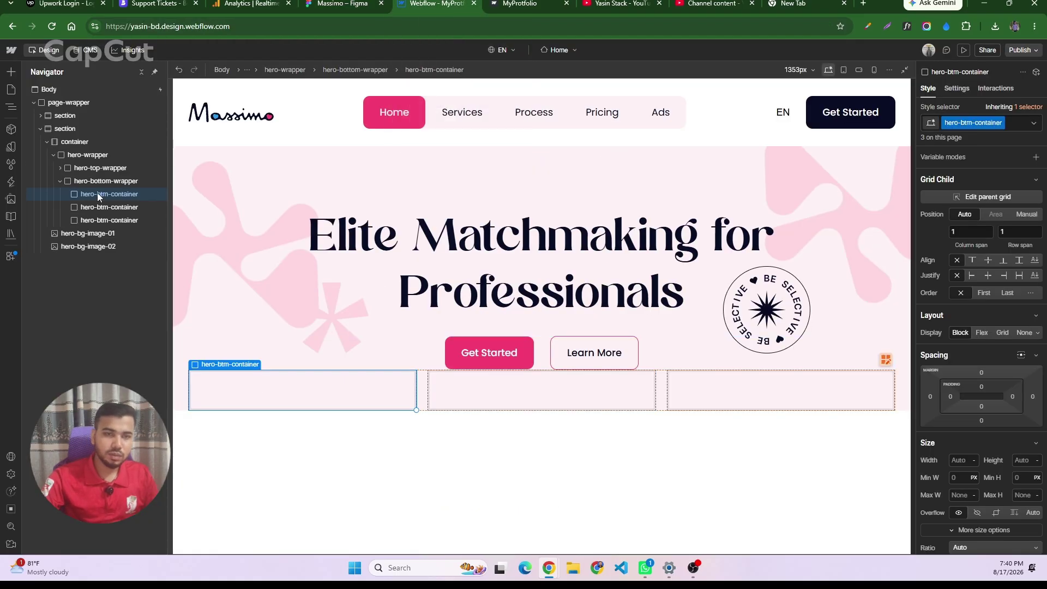
- Insert a Paragraph element inside the first hero-btm-container
key("ctrl+k")
type("p")
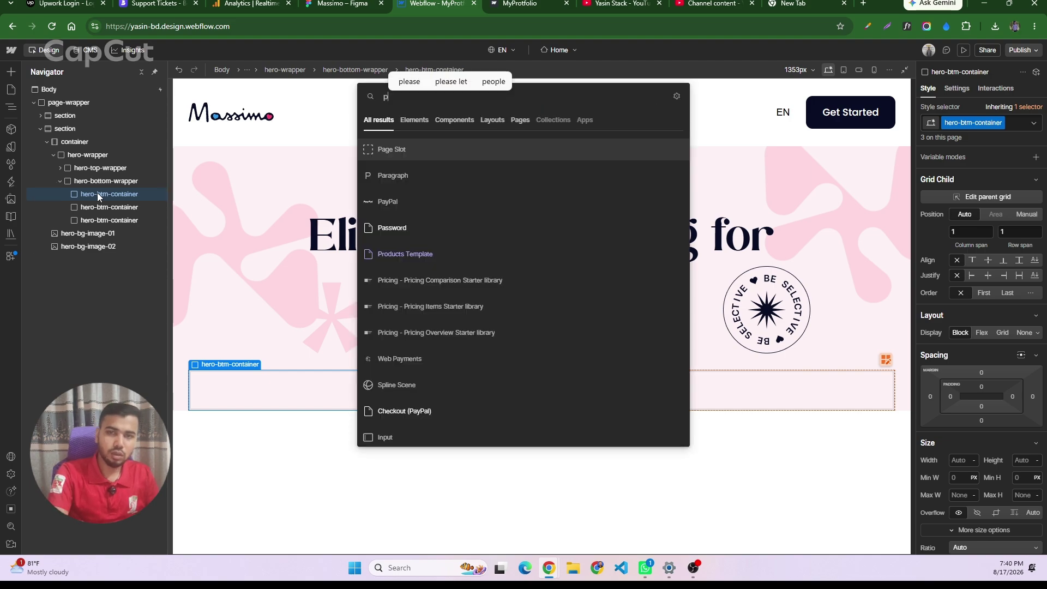
key("Down")
key("Return")
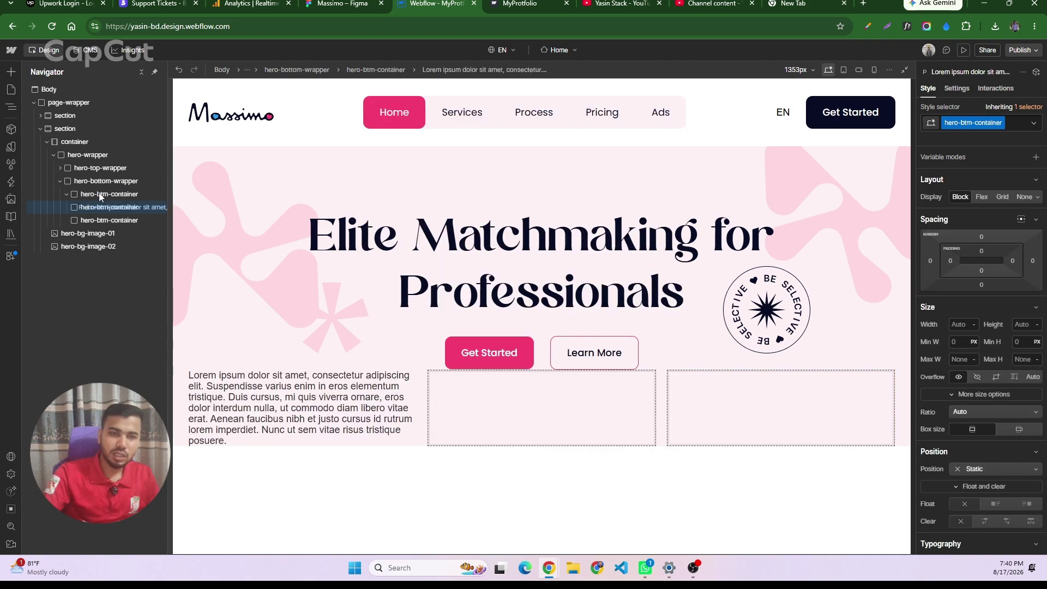
- Replace the paragraph's placeholder text with "Massimo is Your Gateway to Meaningful 😍 😍 Connections and Lasting Love. 😍 😍" and reselect the paragraph for styling
left_click(957, 88)
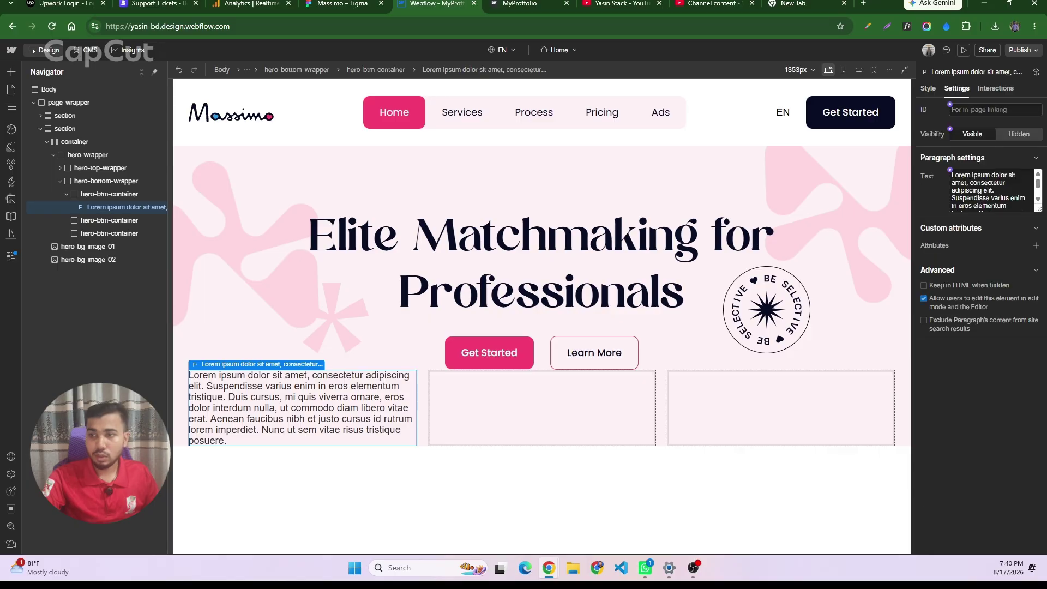
left_click(980, 204)
key("ctrl+a")
type("Massimo is Your Gateway to Meaningful 😍 😍 Connections and Lasting Love. 😍 😍")
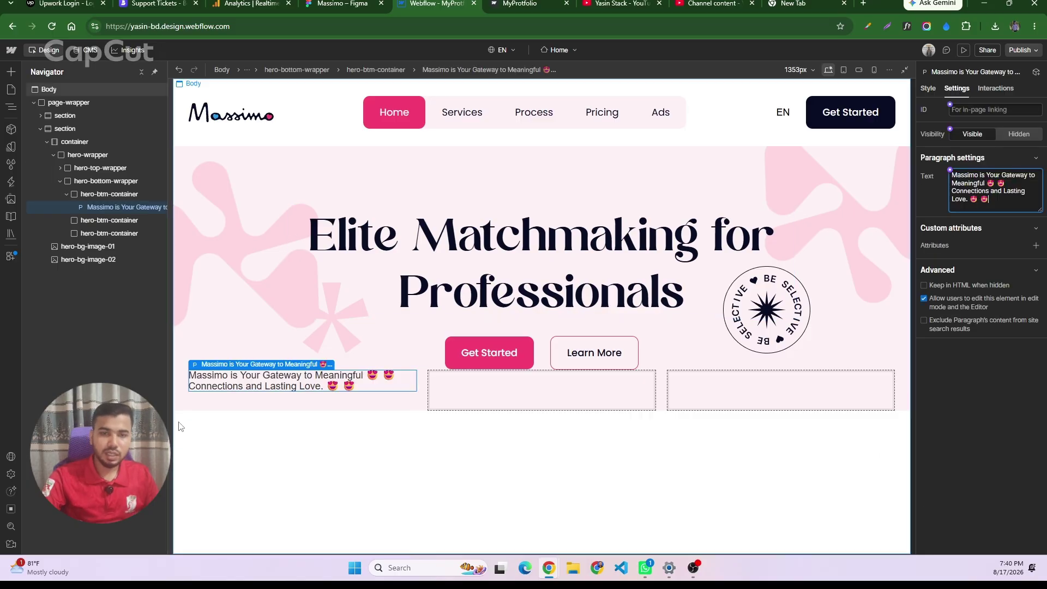
left_click(108, 205)
left_click(107, 195)
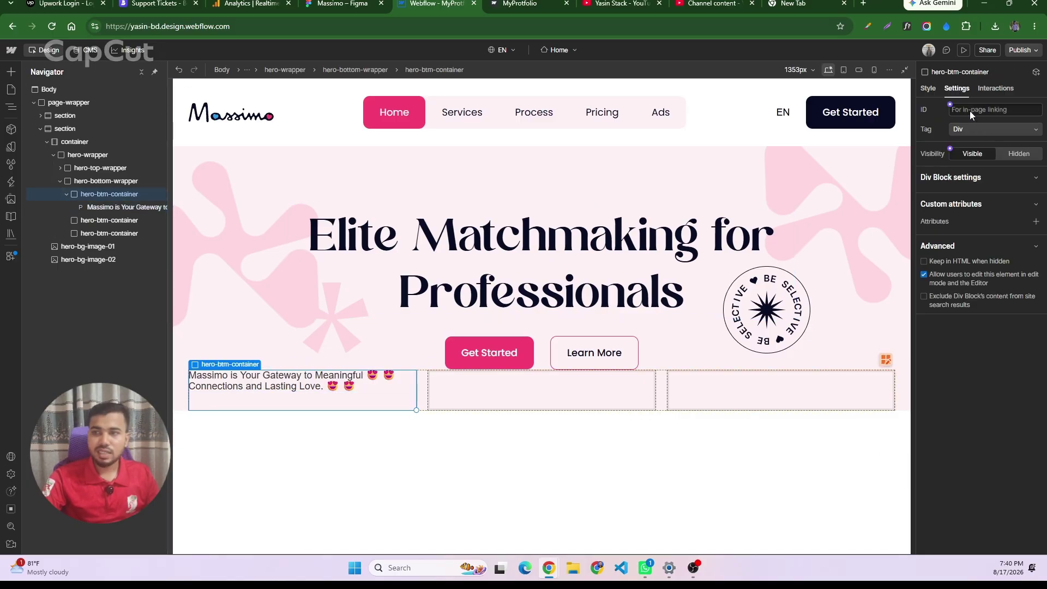
key("ctrl+Return")
left_click(107, 207)
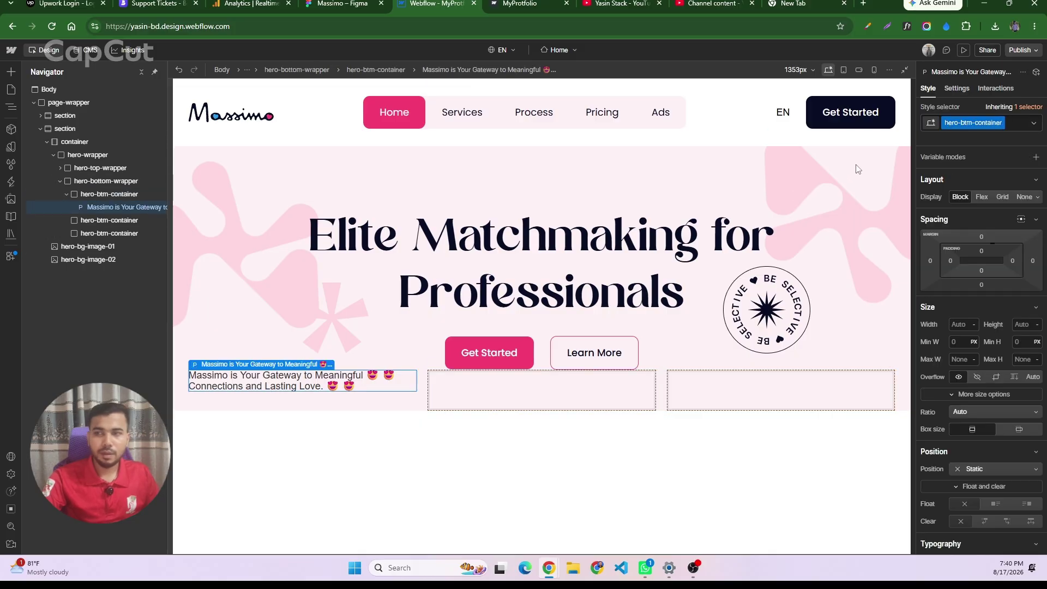
- Try applying the existing class hero-btm-left-tag to the new paragraph
left_click(949, 123)
type("hero")
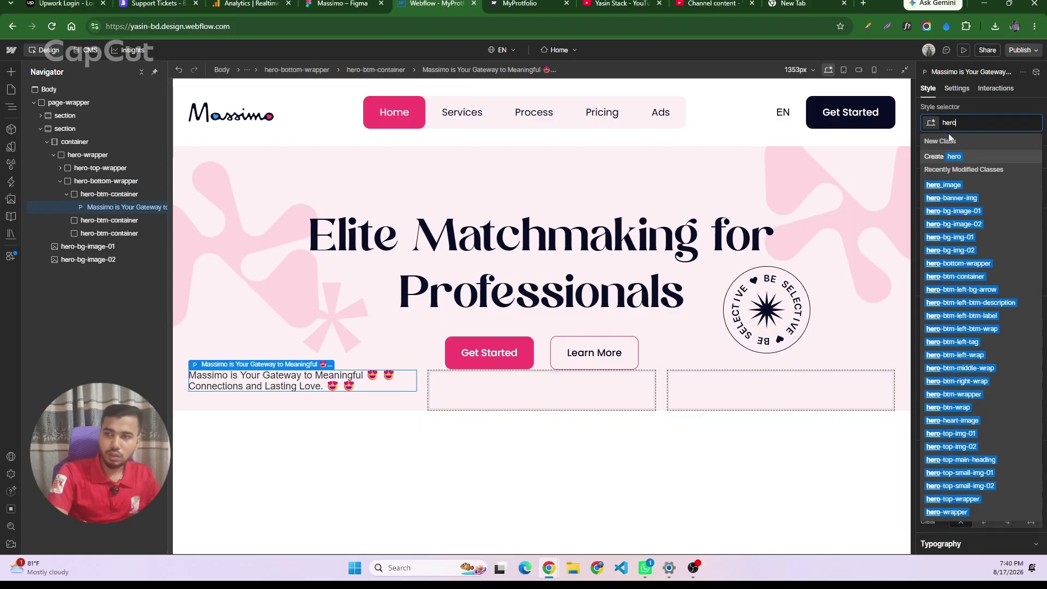
type("-btm-")
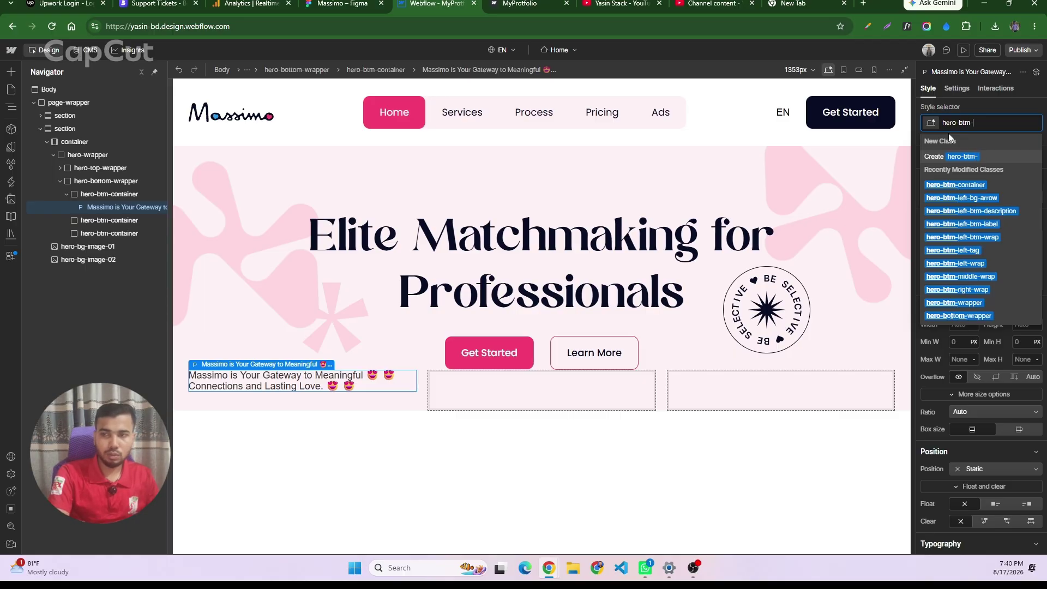
type("left-=")
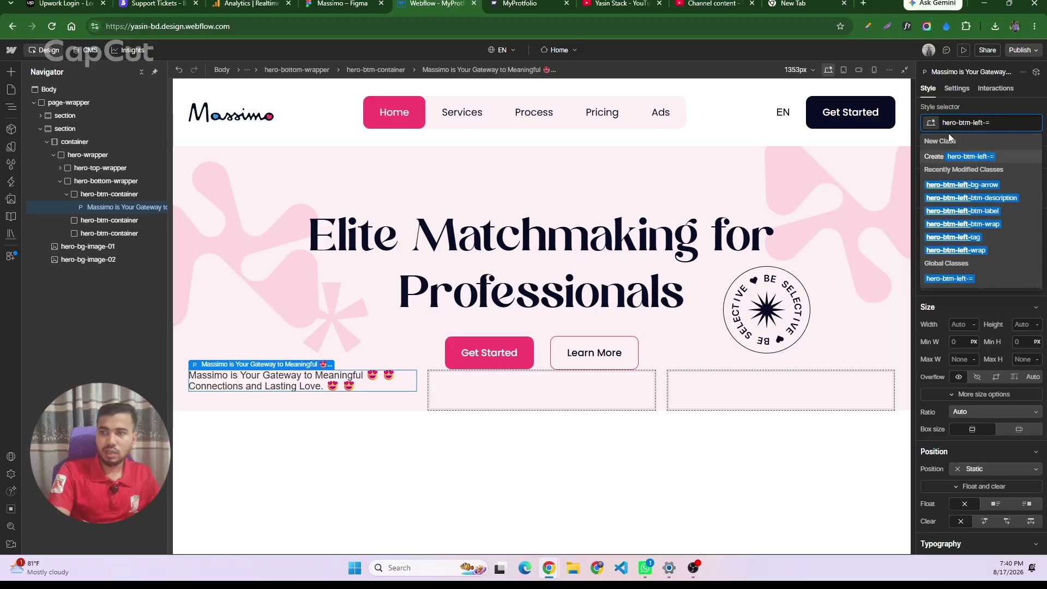
key("BackSpace")
type("tag")
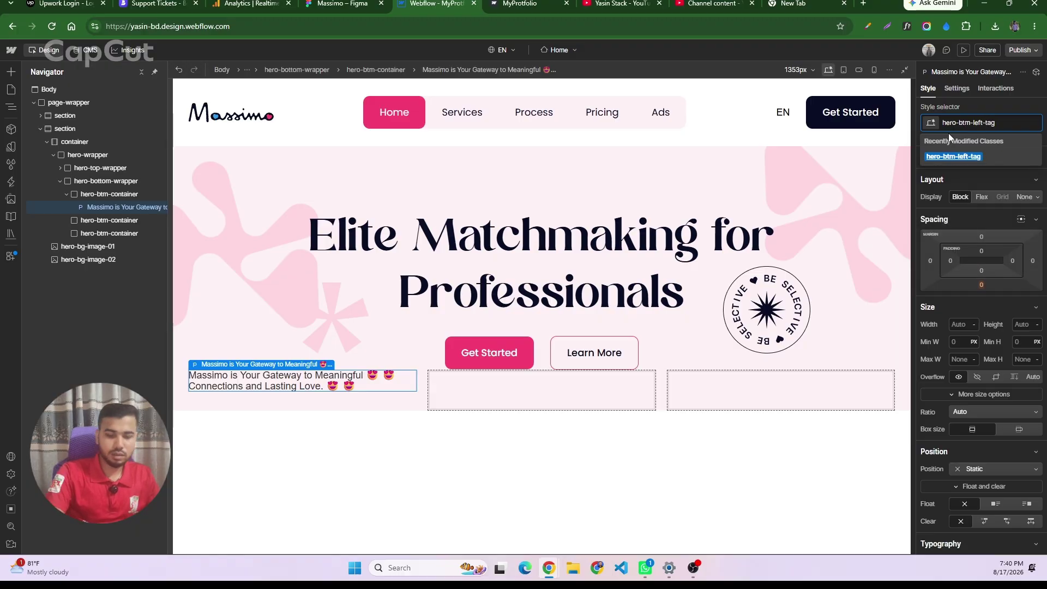
key("Return")
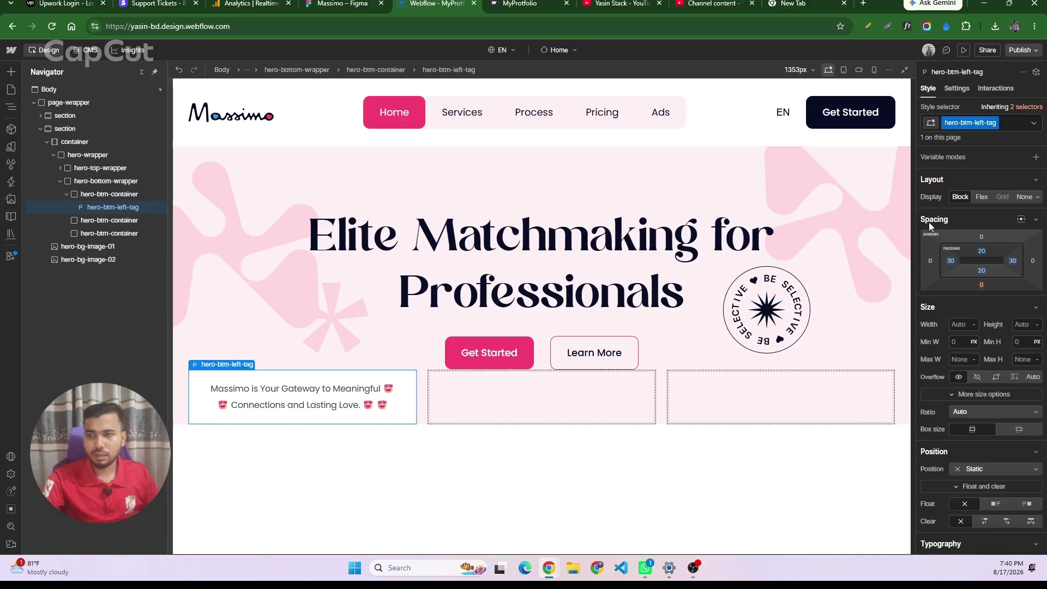
key("ctrl+z")
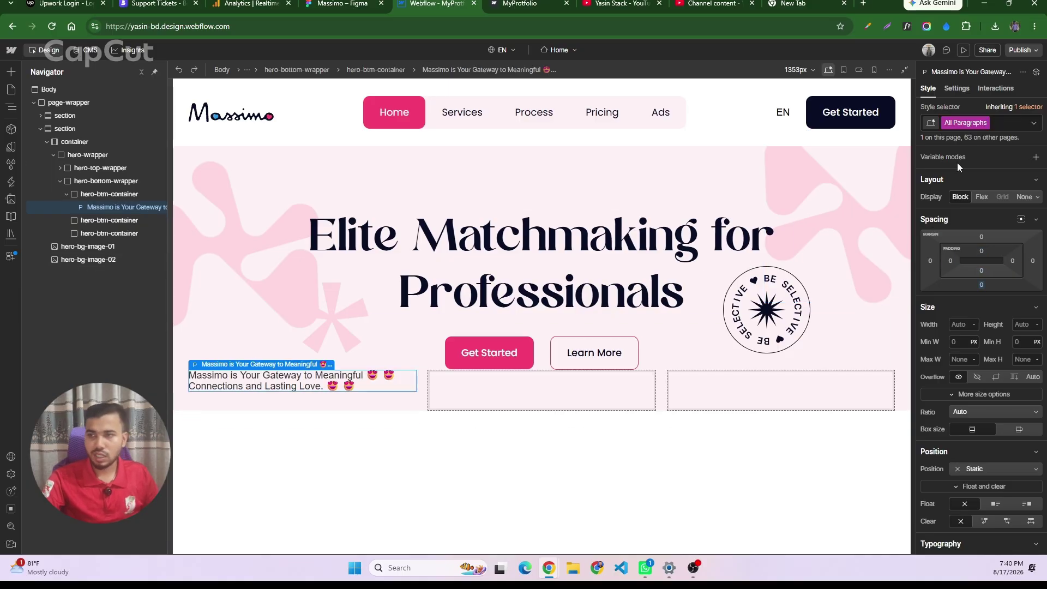
- Create a new class named hero-bottom-left-tag for the Massimo paragraph
left_click(1014, 127)
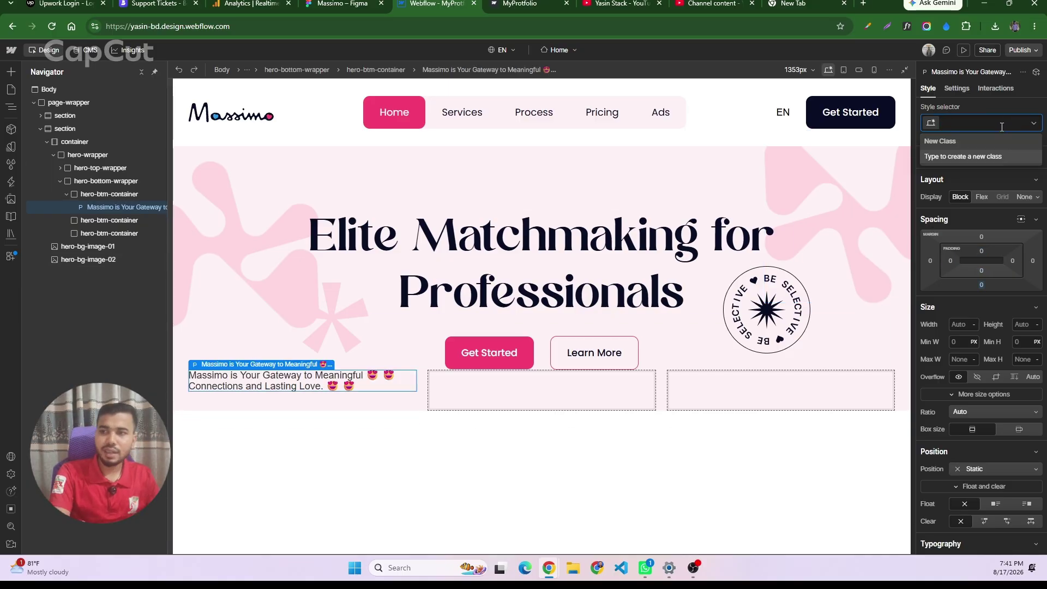
type("hero-btm")
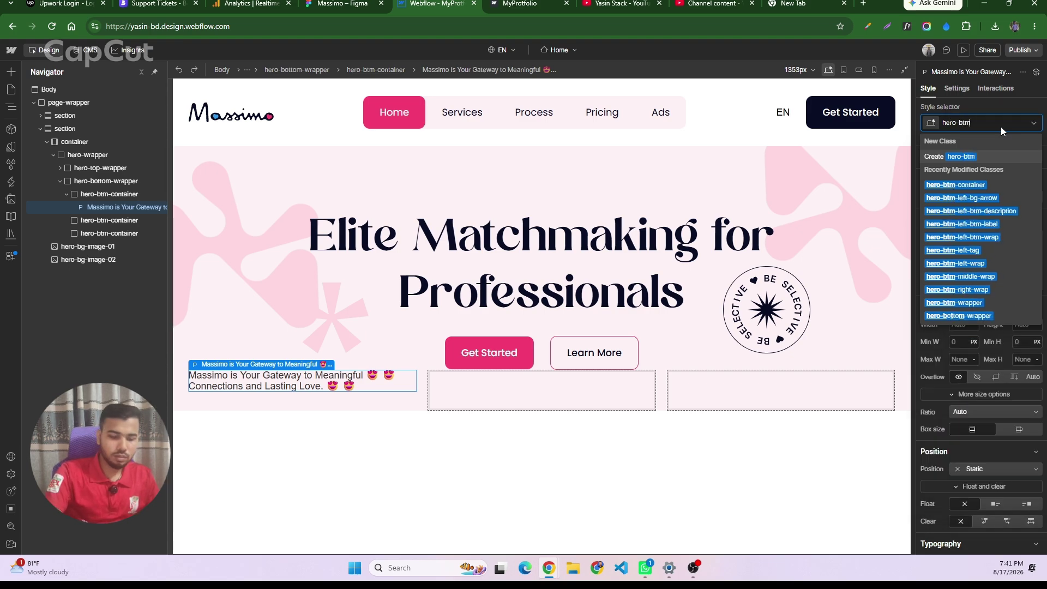
type("-")
key("BackSpace")
key("BackSpace")
key("BackSpace")
type("ottom")
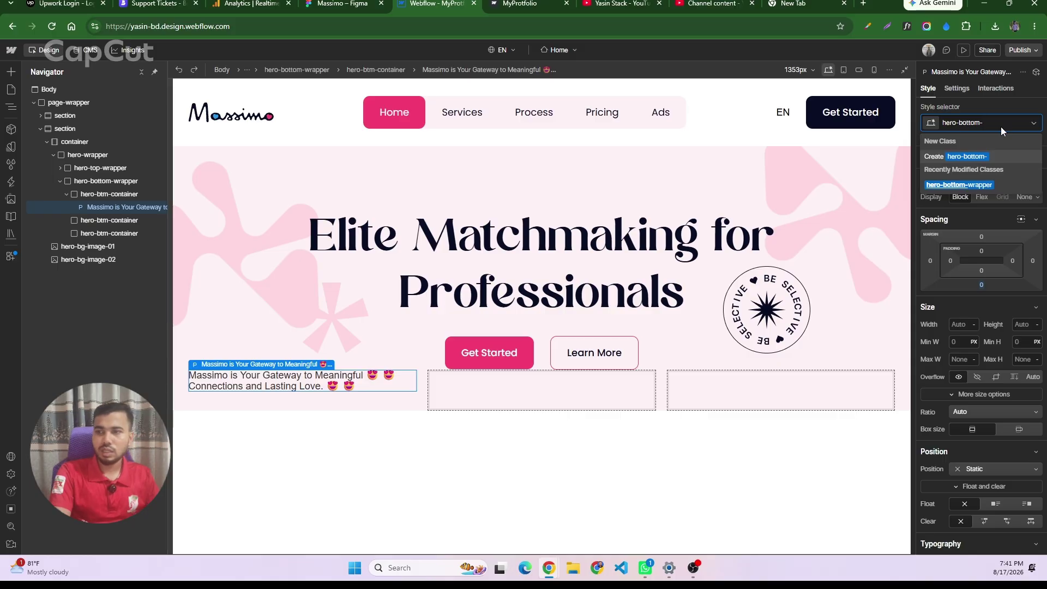
type("-left")
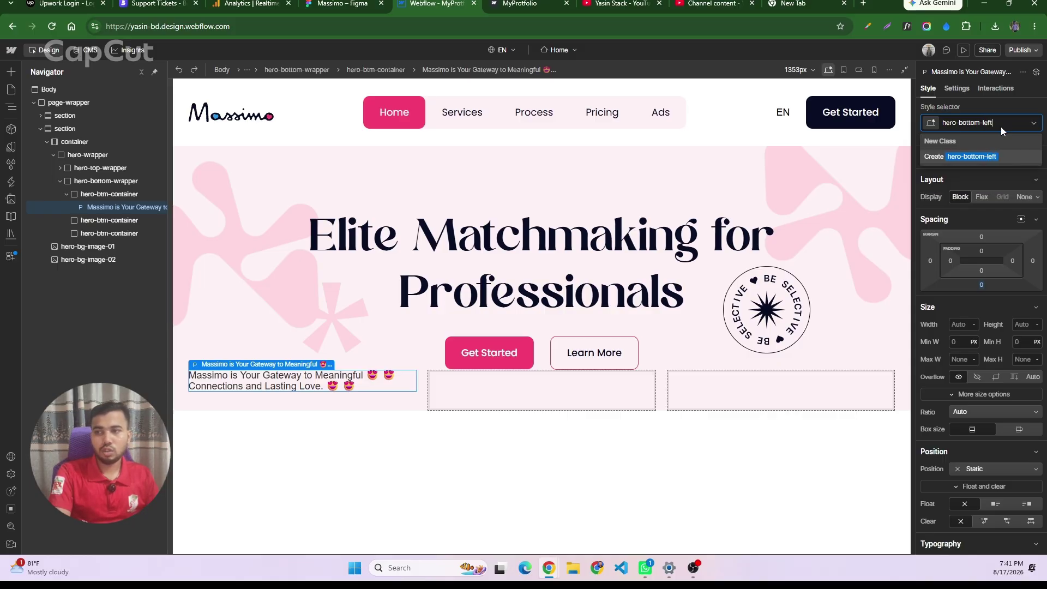
type("-tag")
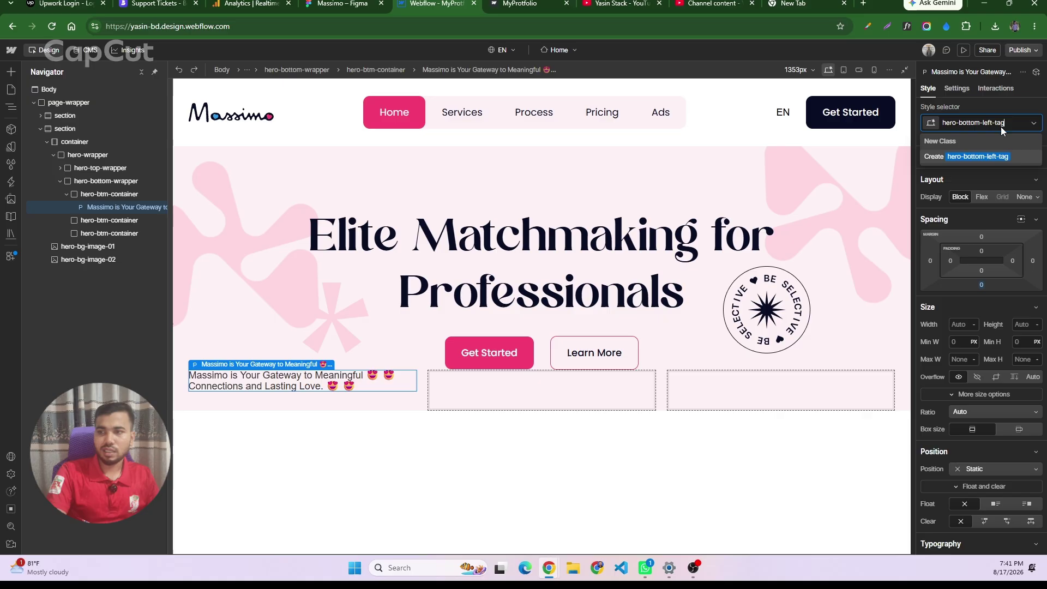
key("Return")
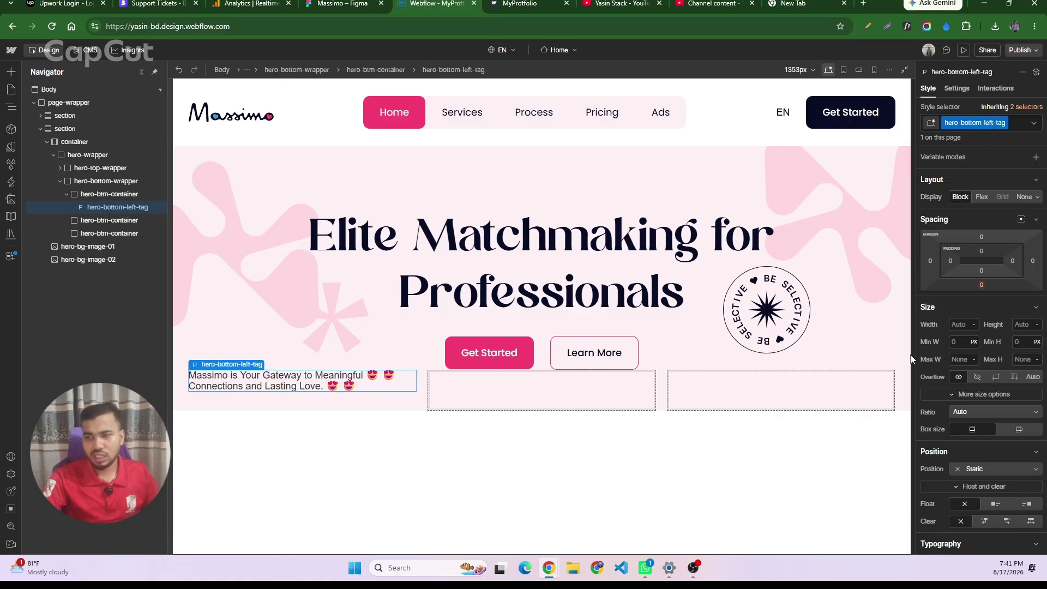
- Look up the tagline's typography in the Figma design and set the Webflow paragraph's font size to 18 px and line height to 30 px
left_click(343, 3)
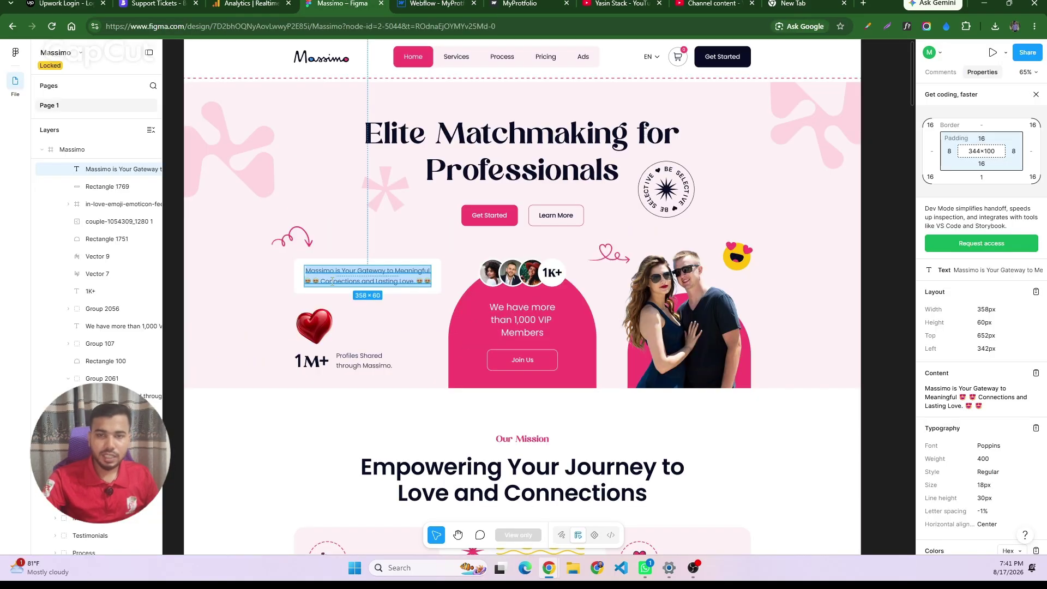
scroll(985, 439, "down", 2)
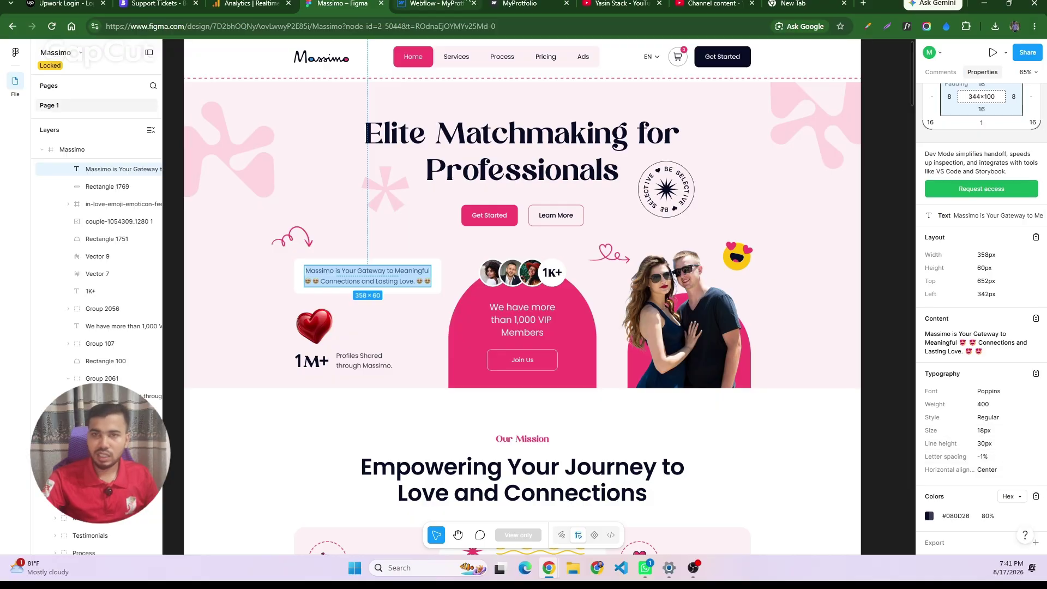
key("ctrl+Tab")
scroll(970, 436, "down", 5)
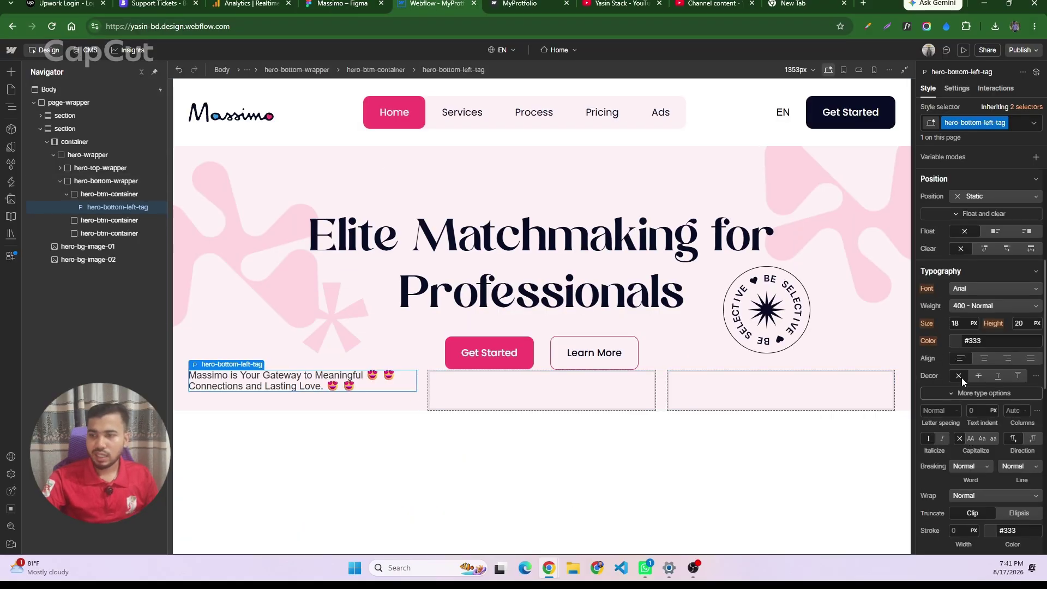
left_click(958, 323)
type("18")
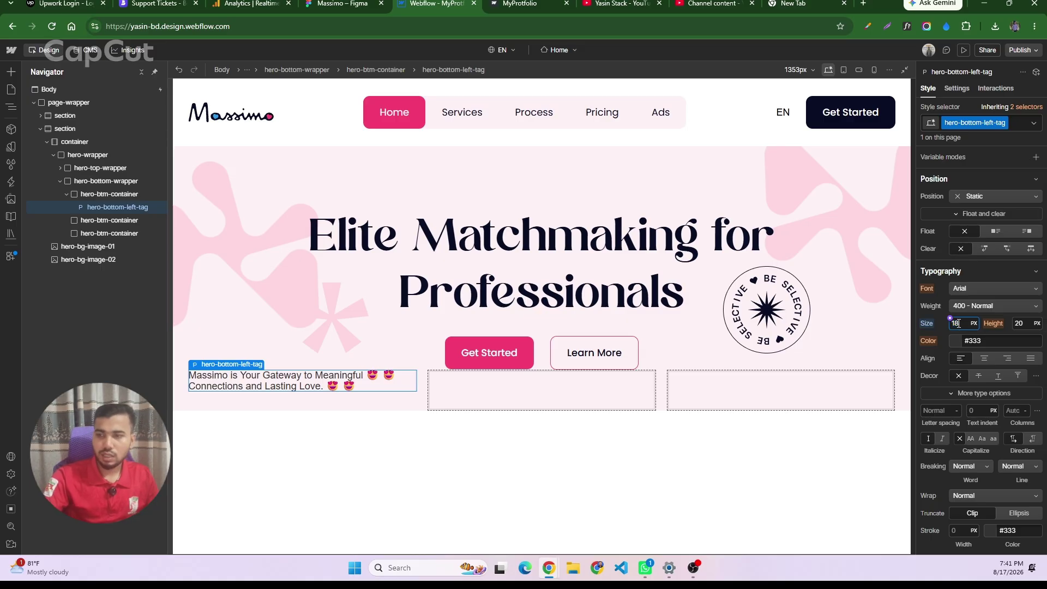
left_click(1022, 324)
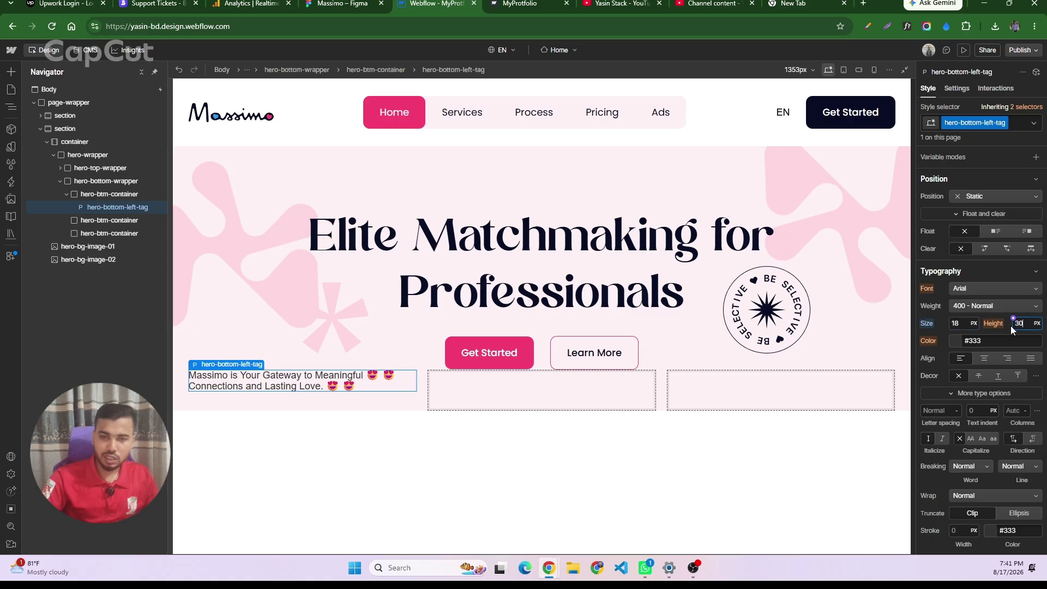
- Copy the tagline's text colour #080D26 at 80% from Figma and apply it to the Webflow paragraph's text
left_click(338, 4)
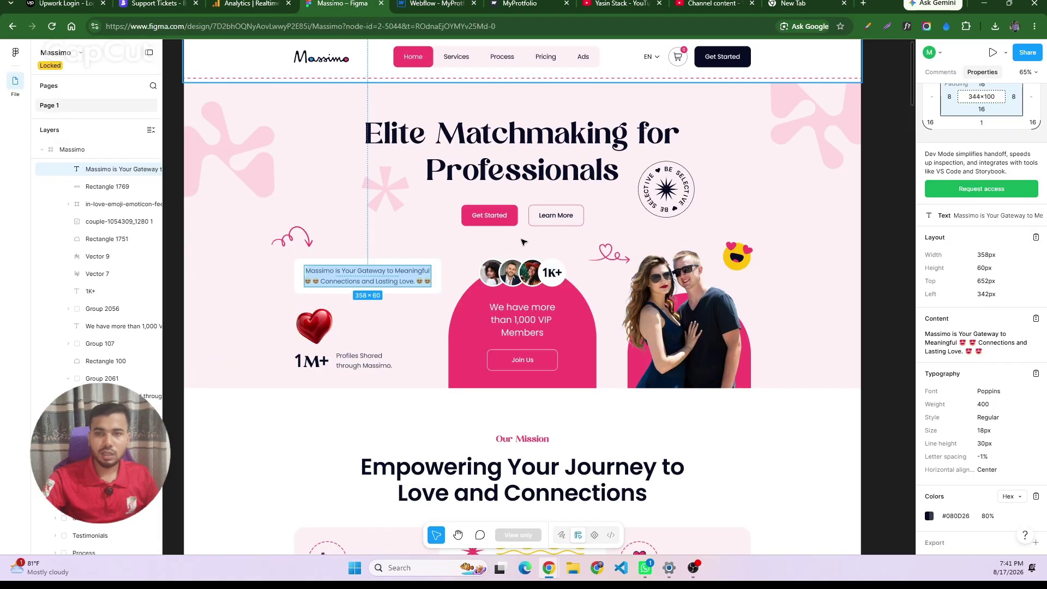
left_click(956, 516)
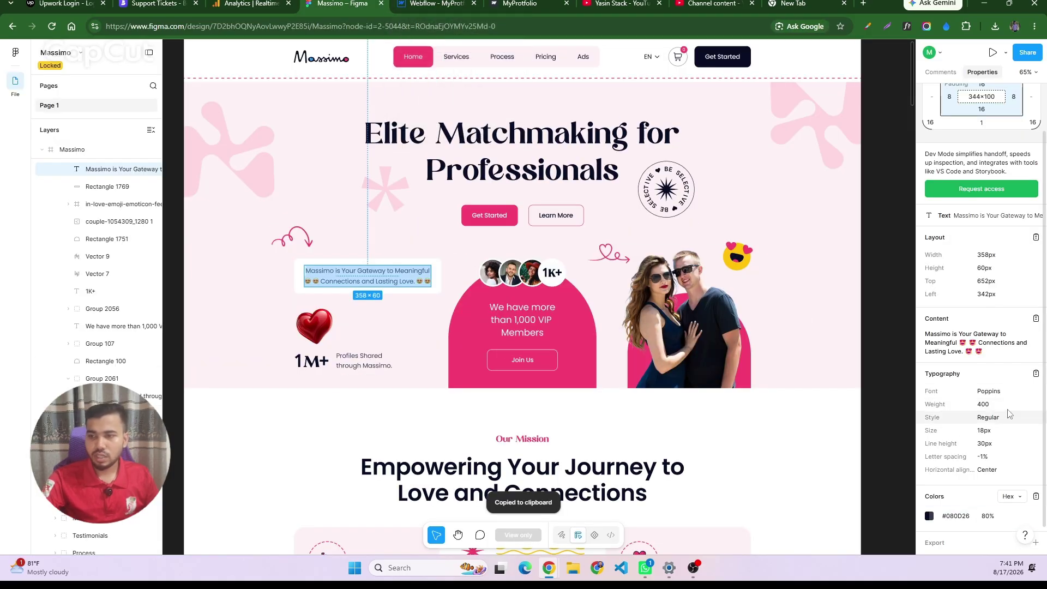
key("ctrl+Tab")
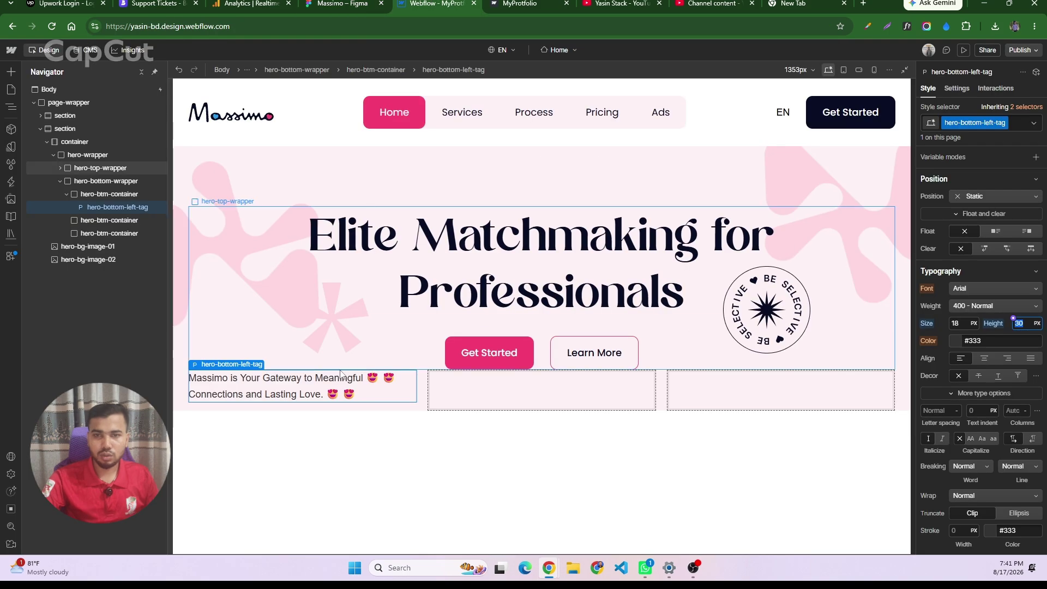
left_click(984, 343)
key("ctrl+v")
key("Return")
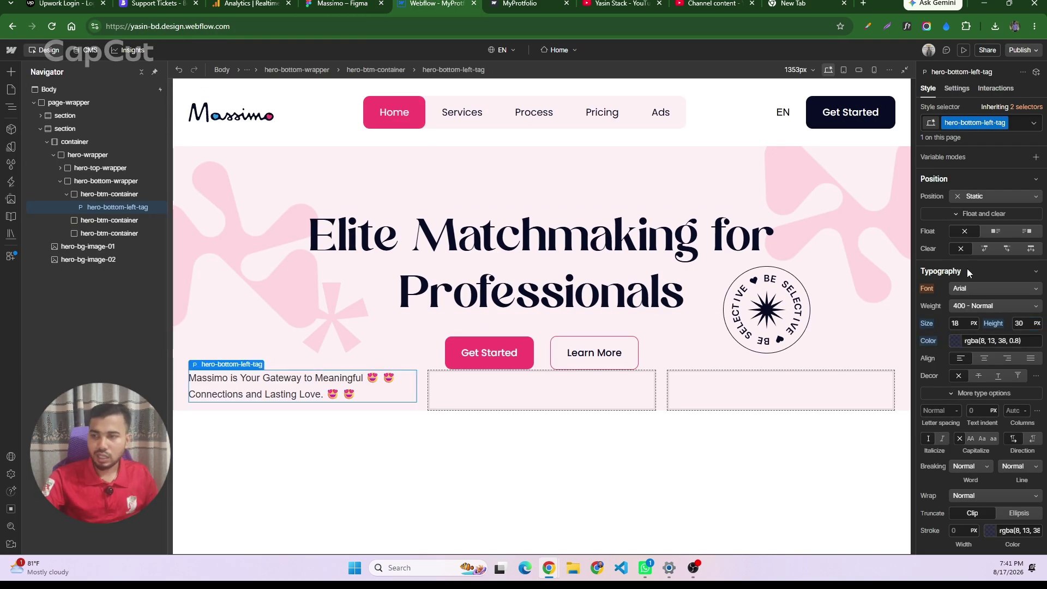
- Set the paragraph's font to Poppins with weight 400 - Normal and centre its text
left_click(964, 290)
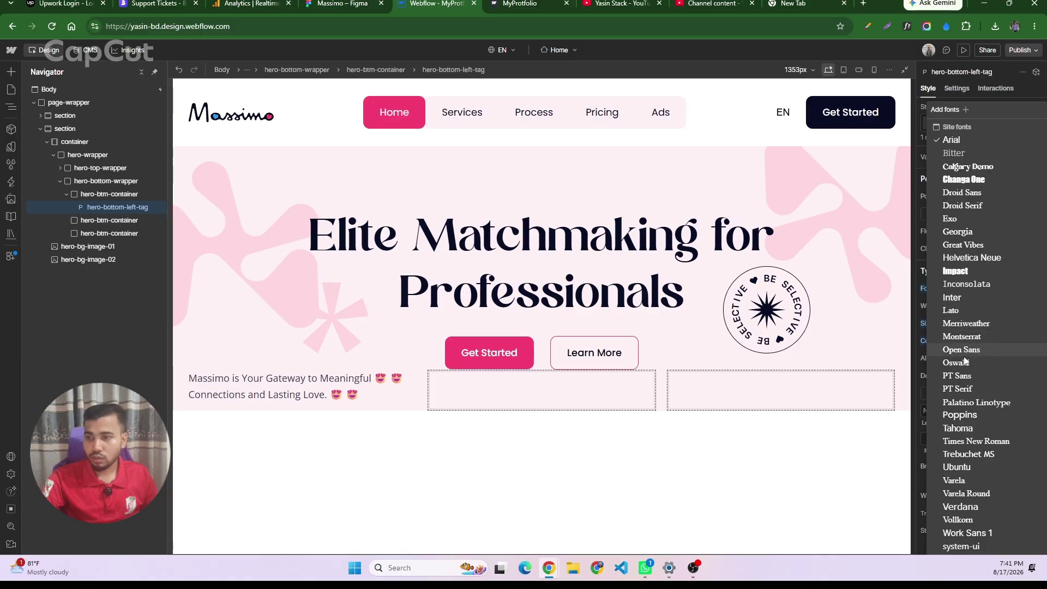
left_click(959, 414)
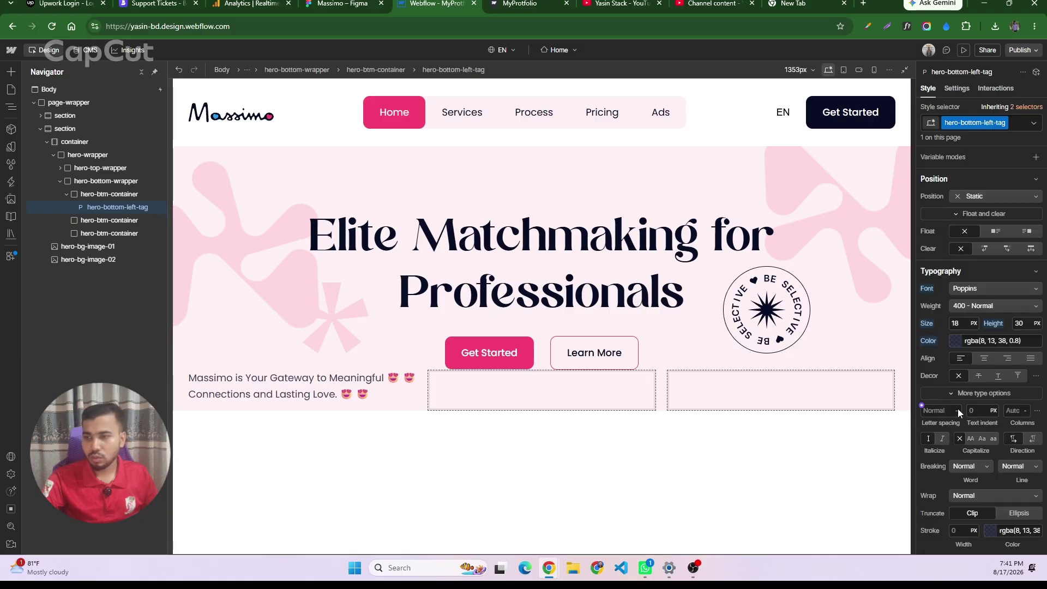
left_click(970, 309)
left_click(963, 308)
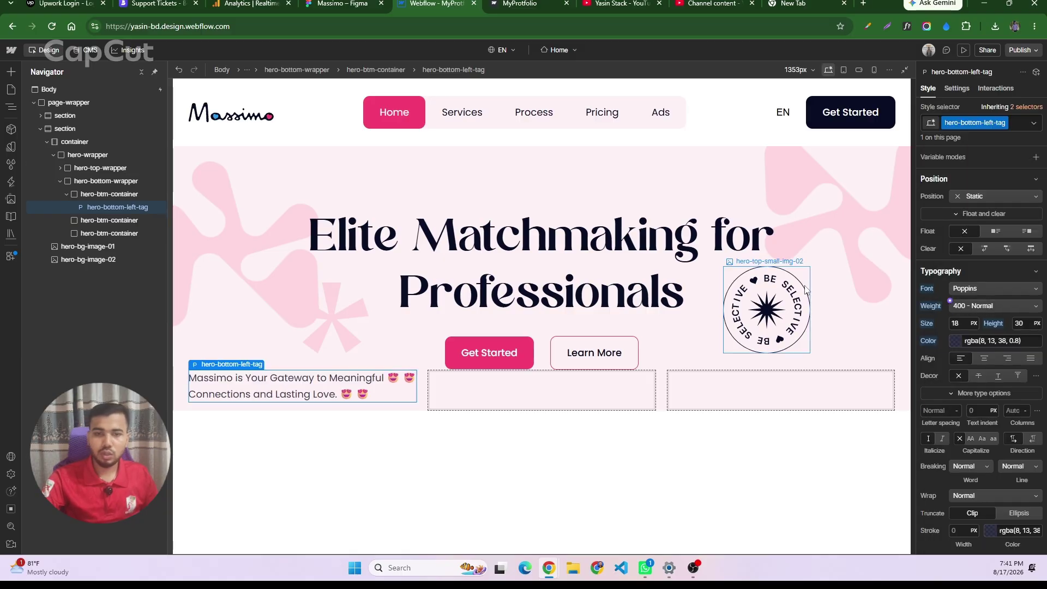
left_click(985, 358)
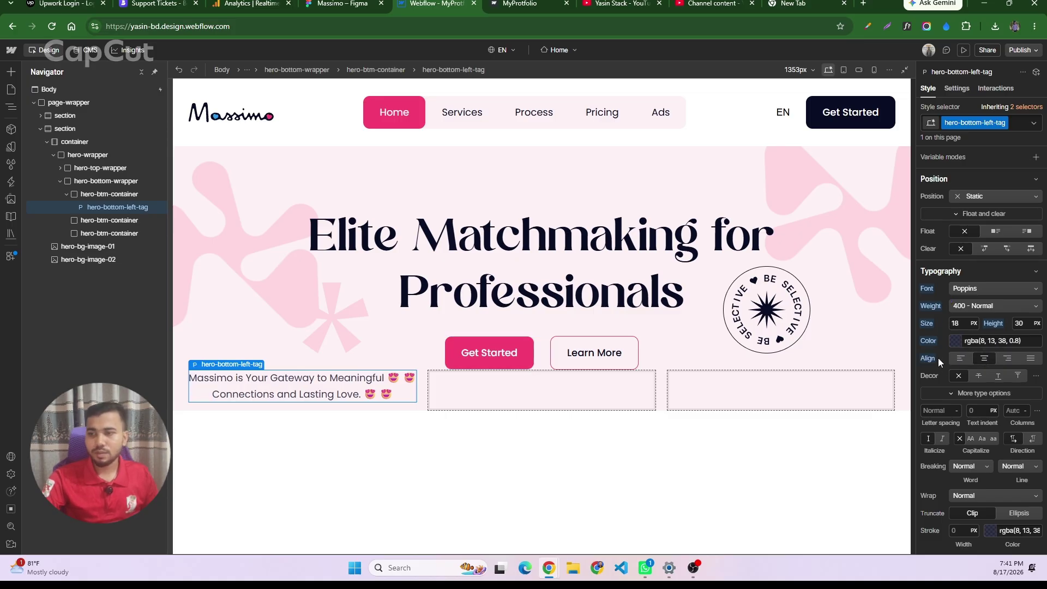
- Compare the tagline with the Figma design and insert a line break after "Meaningful" in the Webflow paragraph
left_click(336, 5)
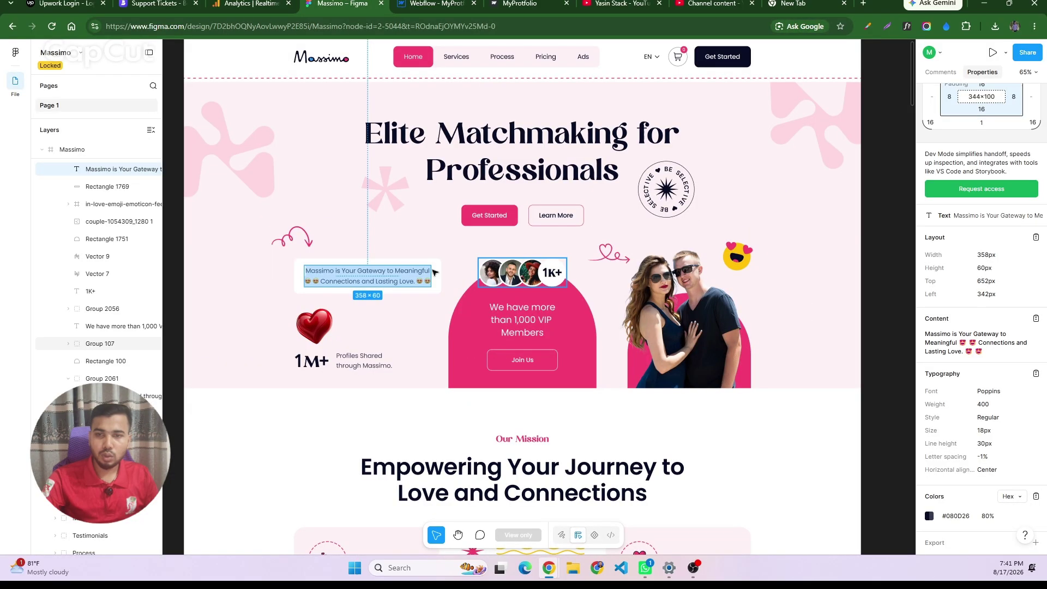
left_click(463, 311)
scroll(369, 278, "up", 5)
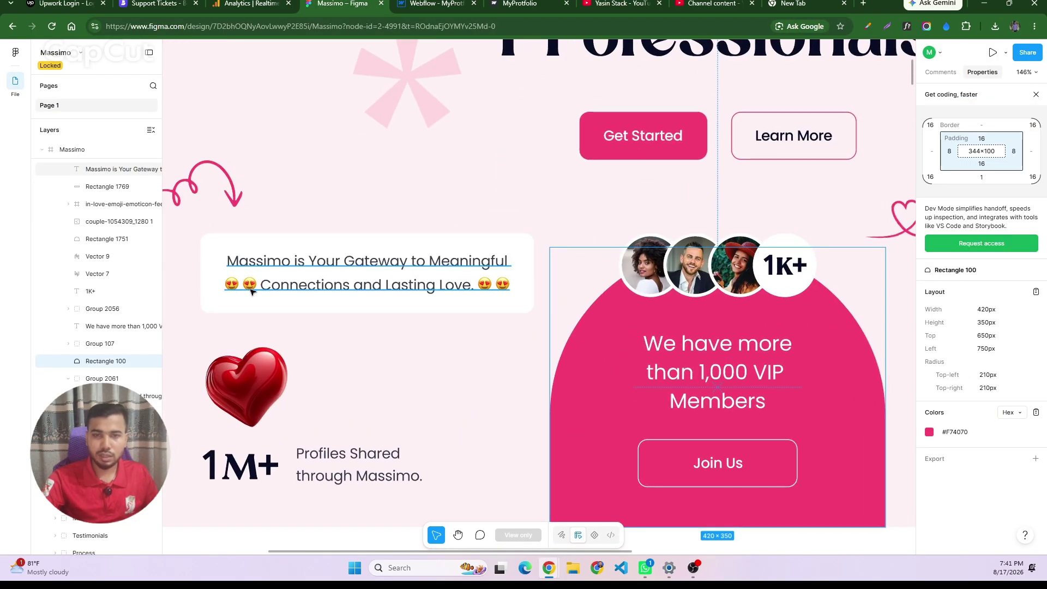
left_click(436, 4)
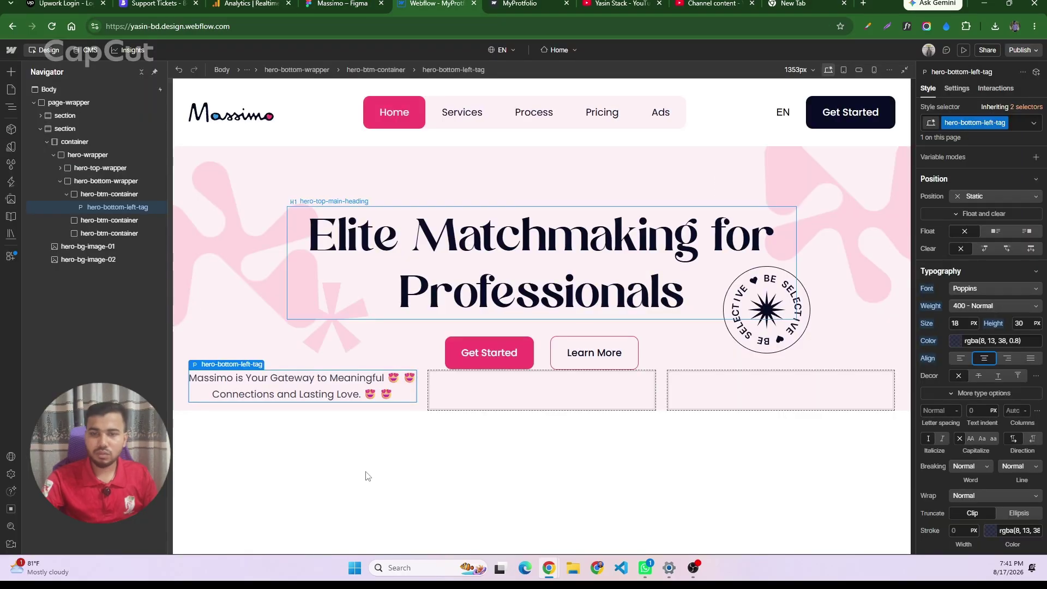
double_click(388, 378)
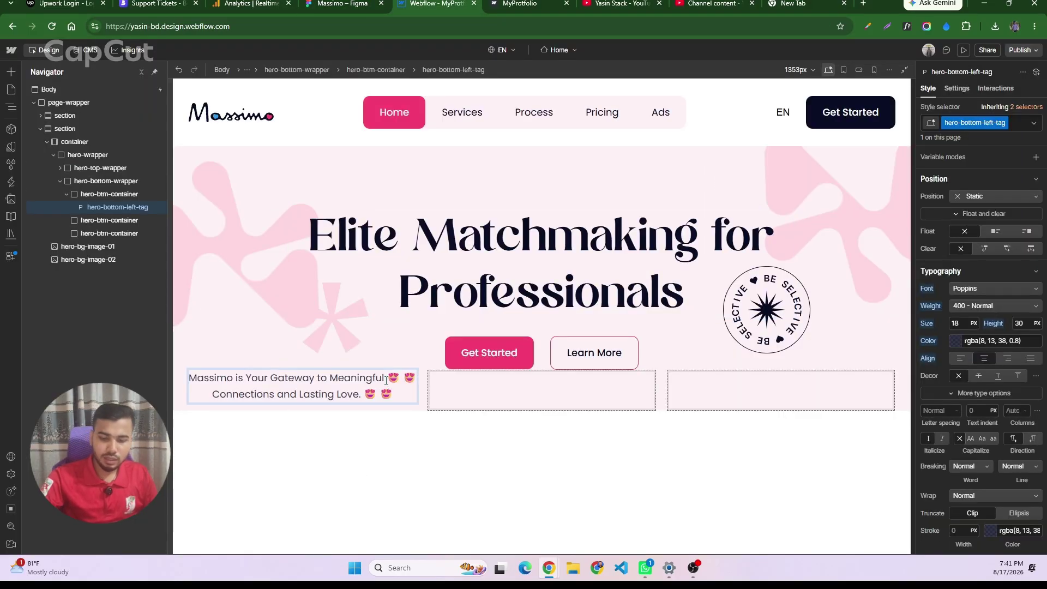
key("shift+Return")
left_click(458, 442)
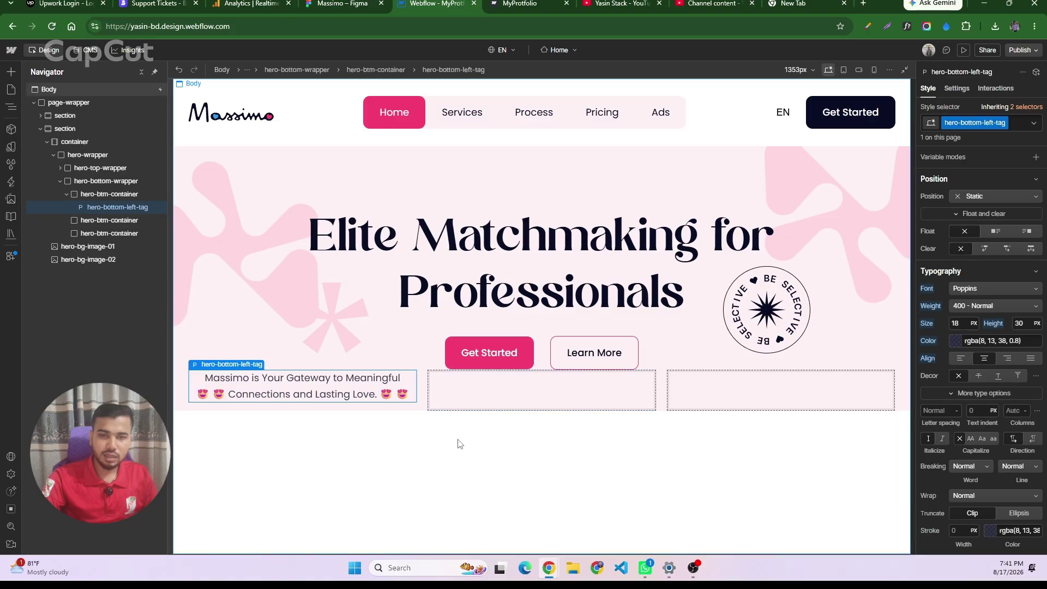
left_click(458, 444)
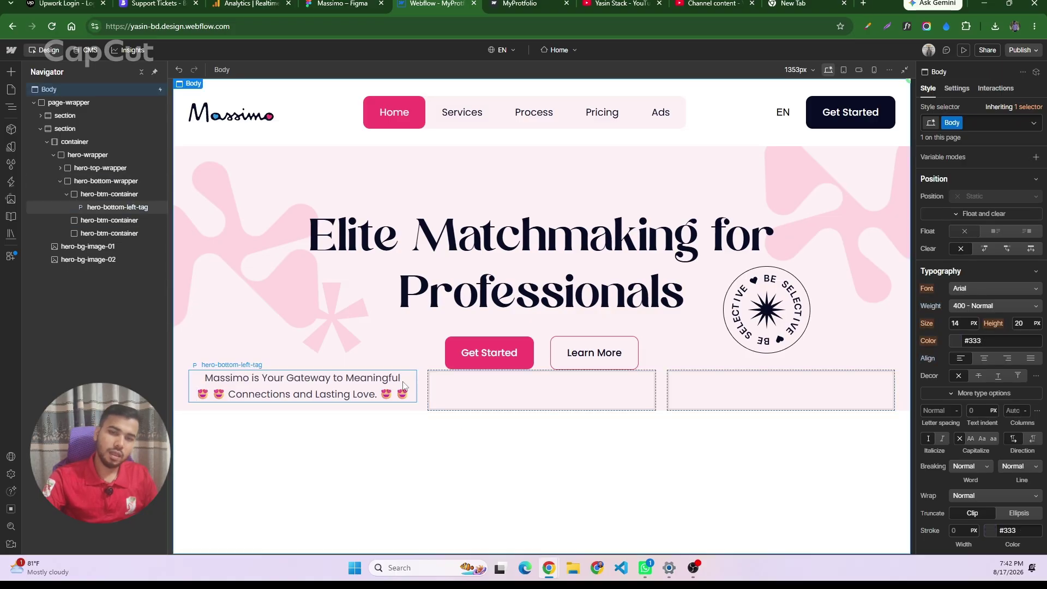
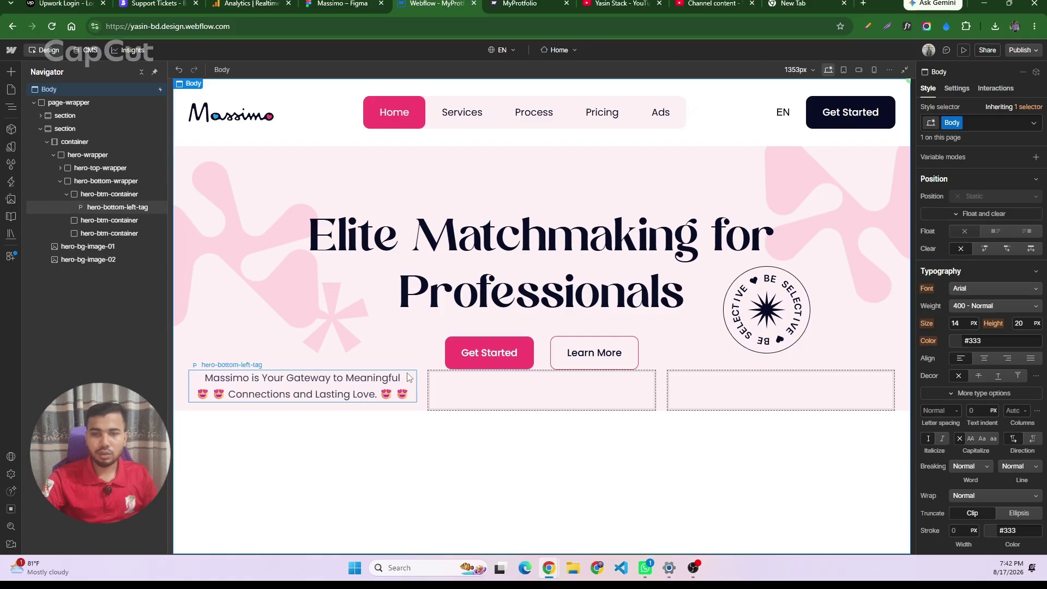
- Give the hero-bottom-left-tag paragraph 20 px padding above and below and 30 px padding on both sides
left_click(343, 4)
left_click(425, 252)
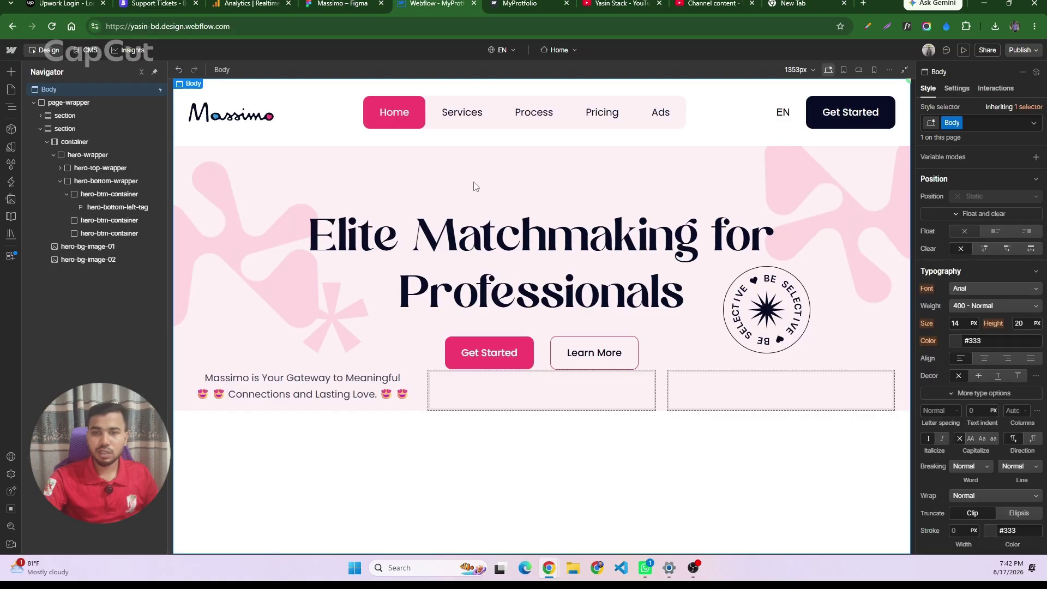
key("ctrl+Tab")
left_click(251, 353)
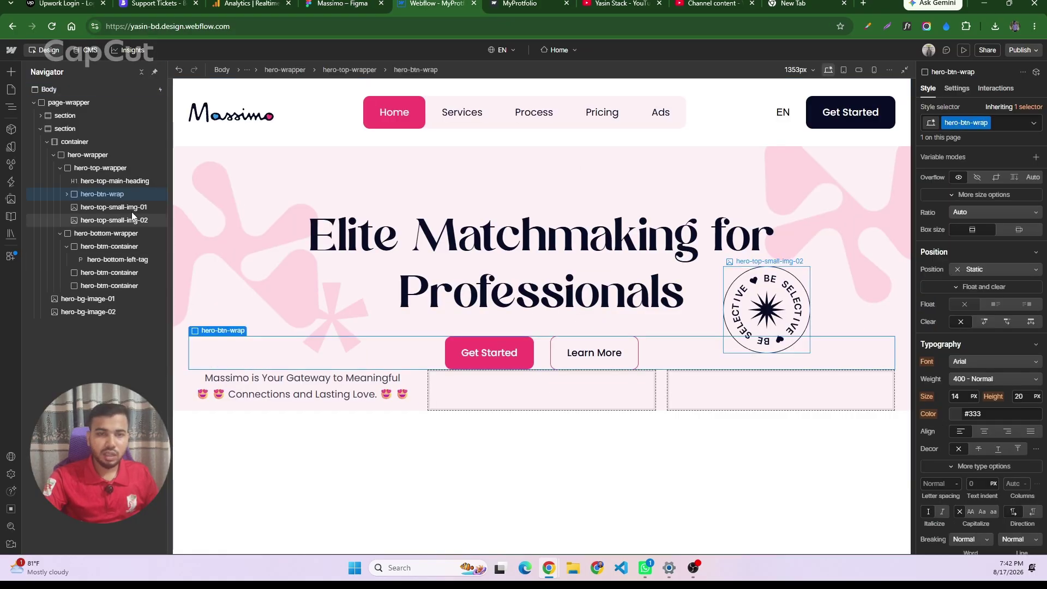
left_click(116, 260)
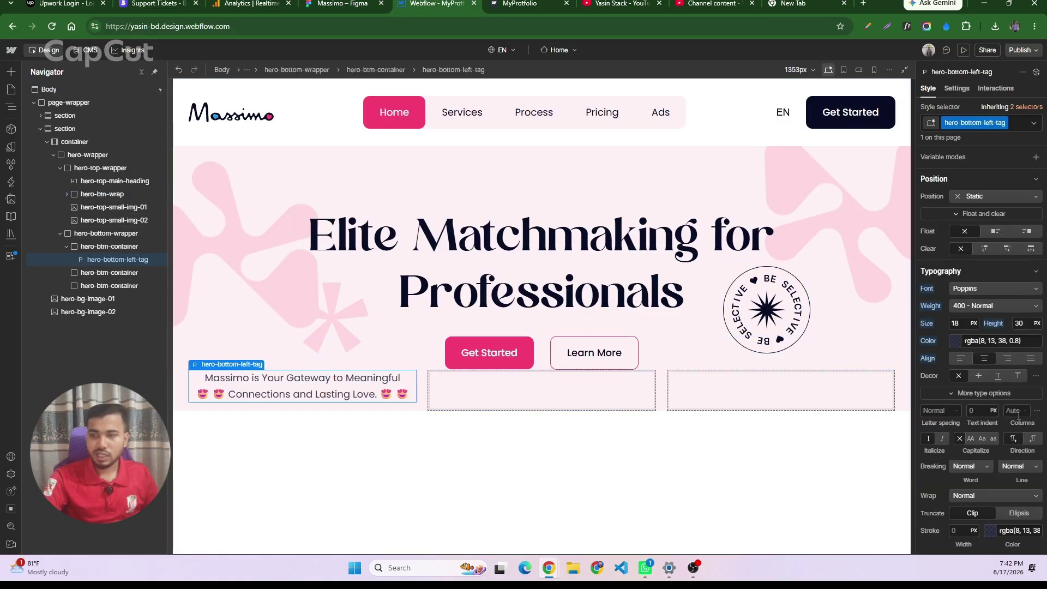
left_click(981, 254)
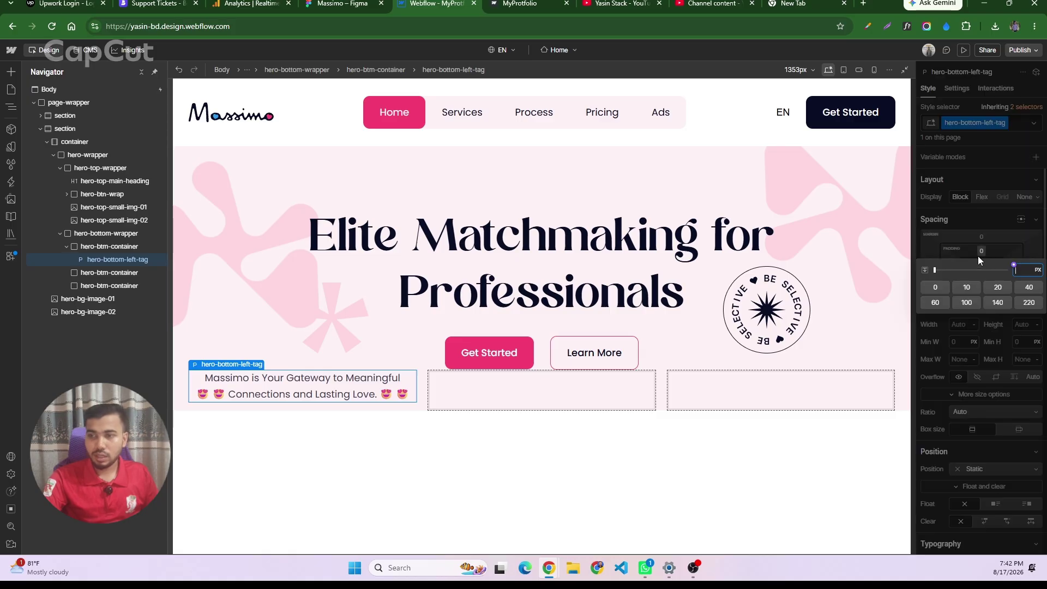
type("20")
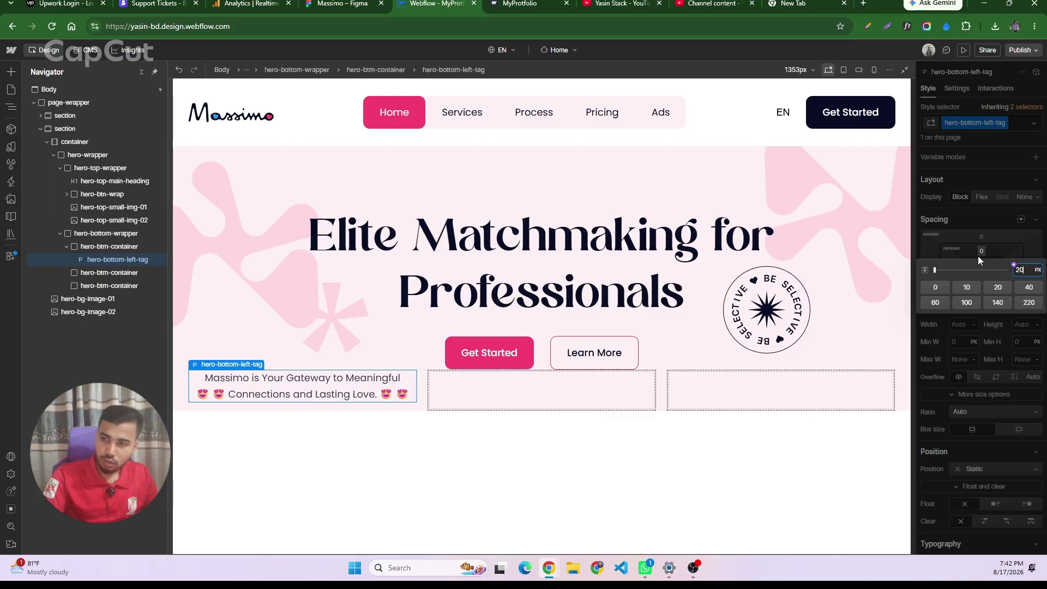
key("Return")
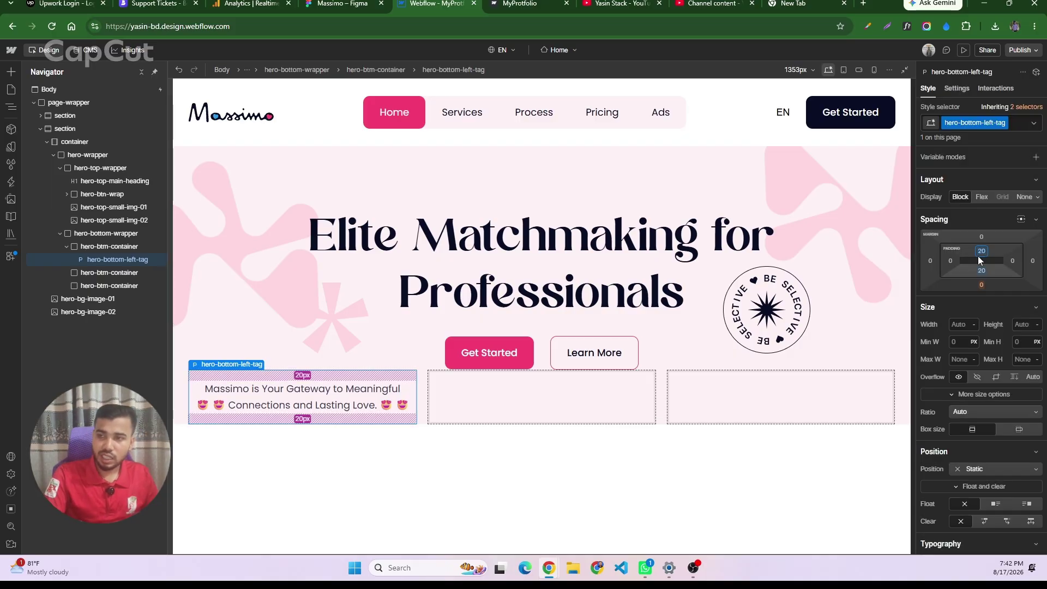
left_click(949, 260)
type("30")
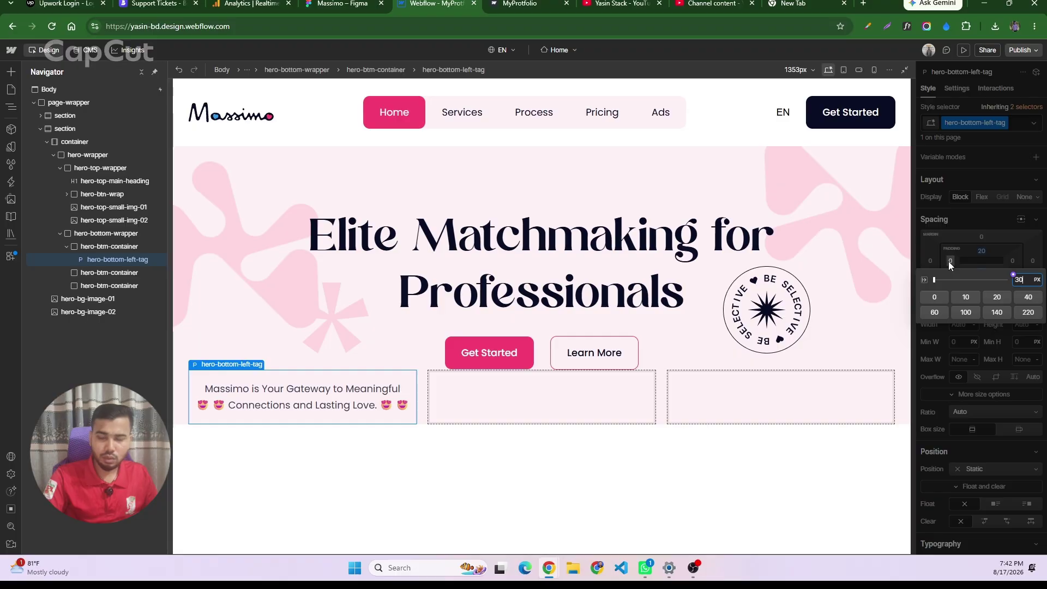
key("Return")
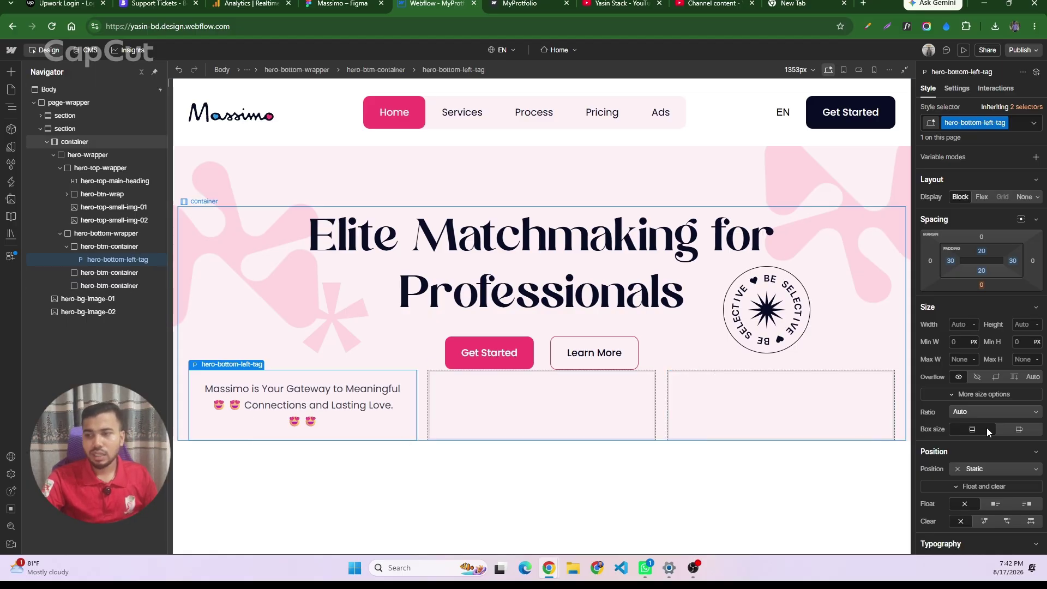
- Reduce the hero-bottom-left-tag paragraph's font size to 16 px
scroll(1002, 424, "down", 2)
left_click(956, 488)
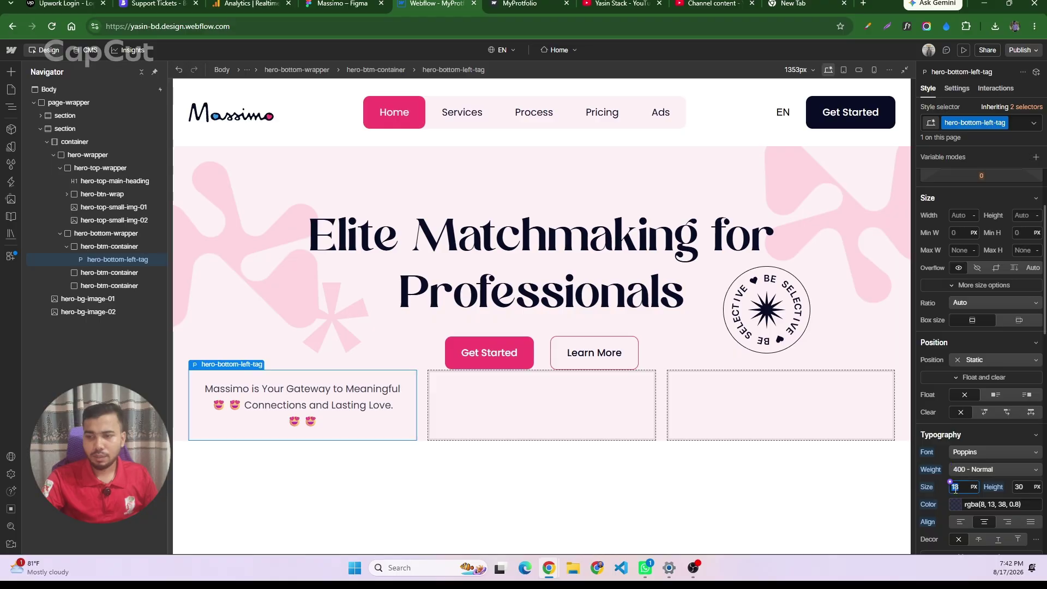
type("17")
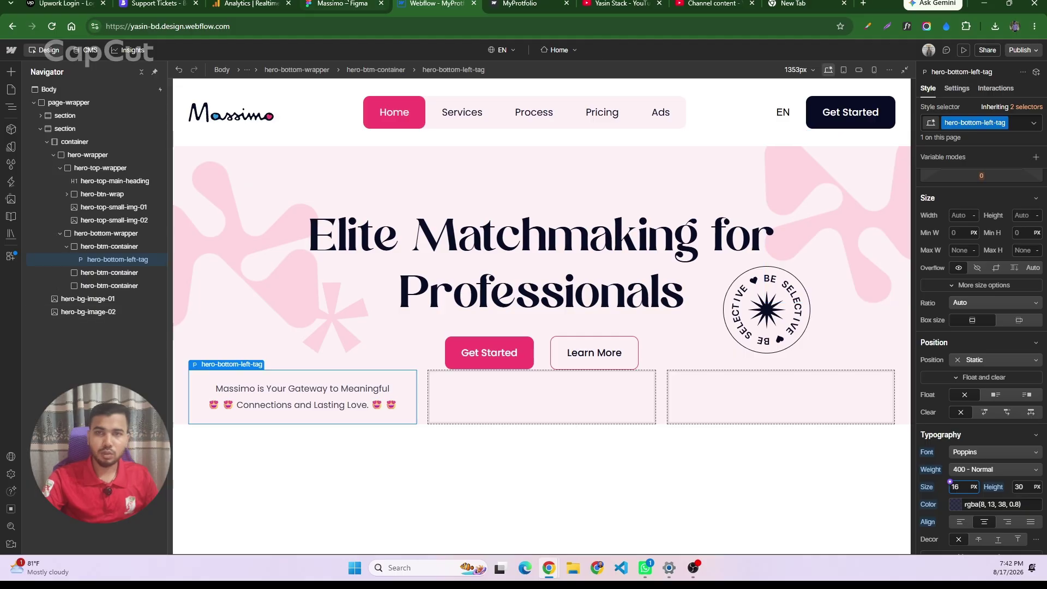
- Check the Figma hero layout below the tagline and add an Image element inside the first hero-btm-container in Webflow
left_click(343, 4)
scroll(422, 255, "down", 2)
scroll(423, 254, "down", 5)
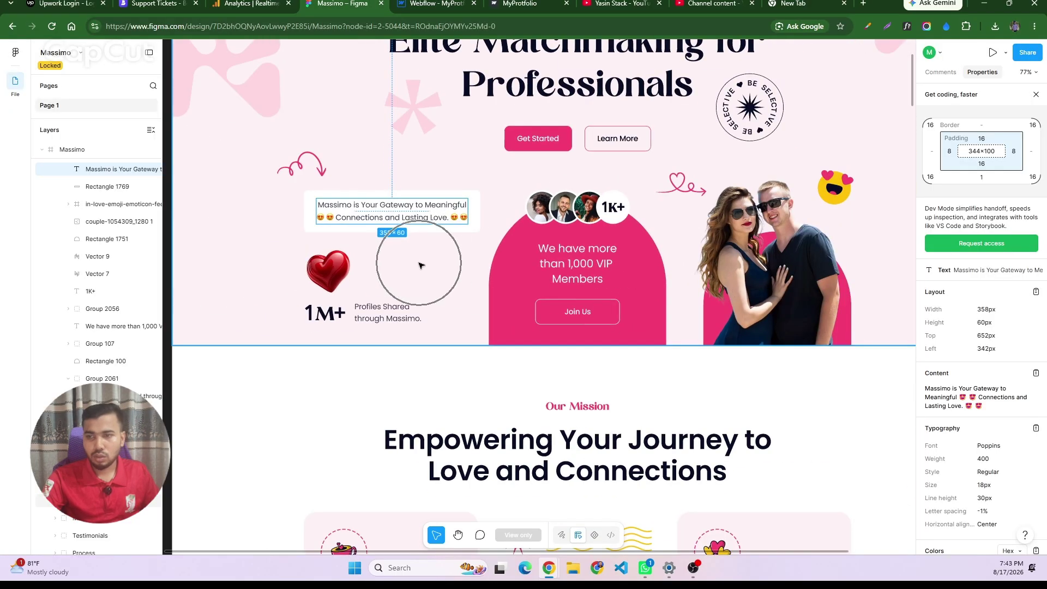
scroll(420, 266, "right", 1)
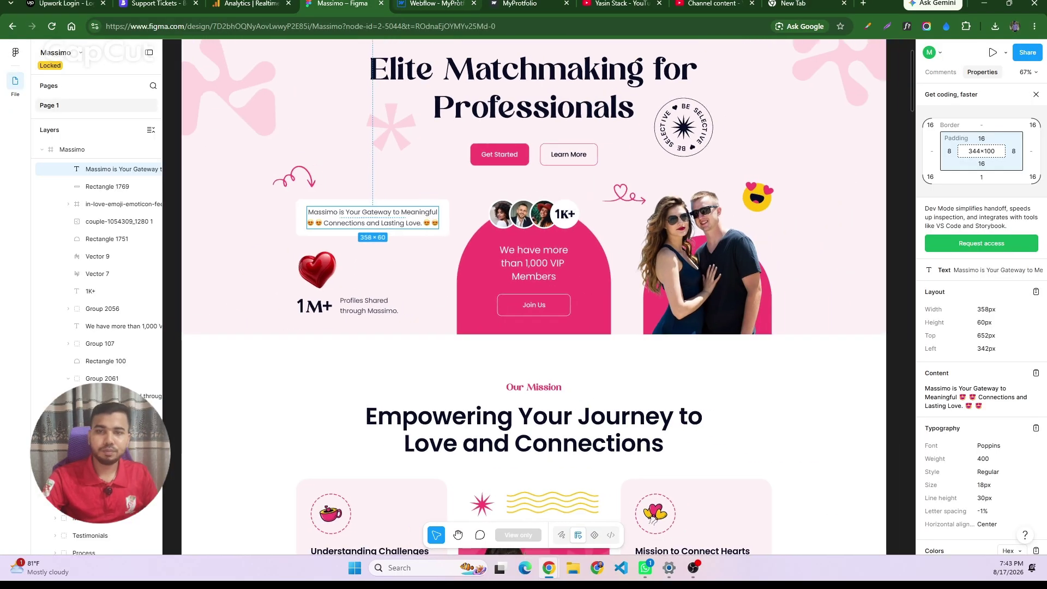
left_click(422, 3)
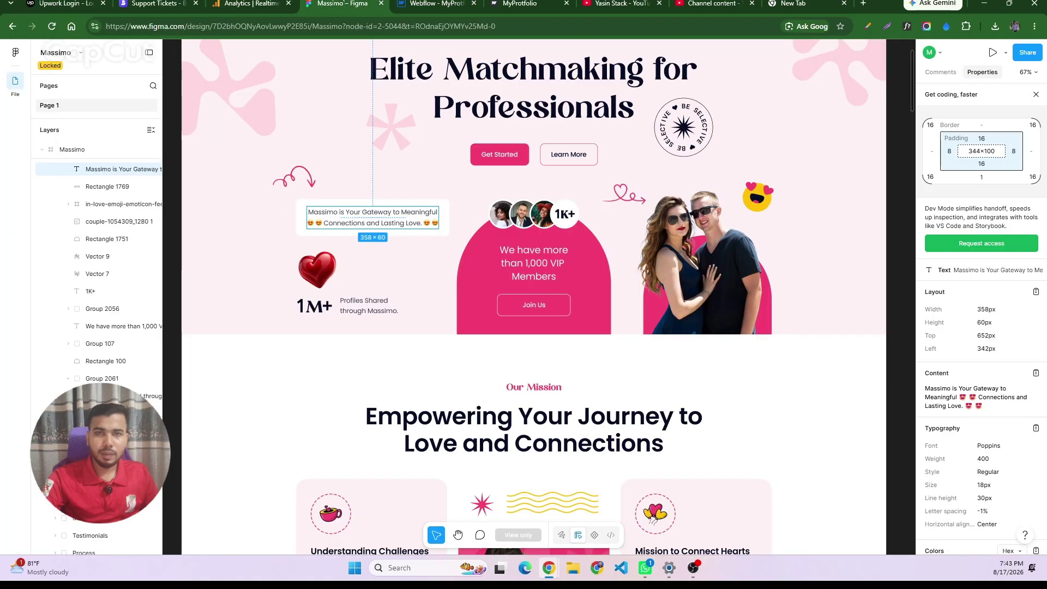
left_click(342, 3)
left_click(431, 3)
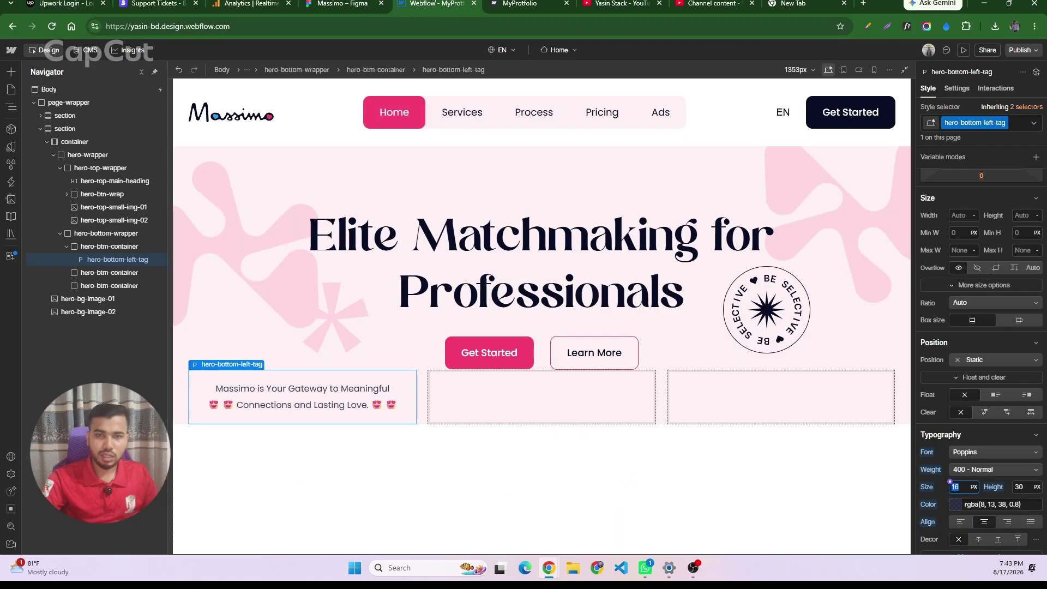
left_click(102, 246)
key("ctrl+k")
type("i")
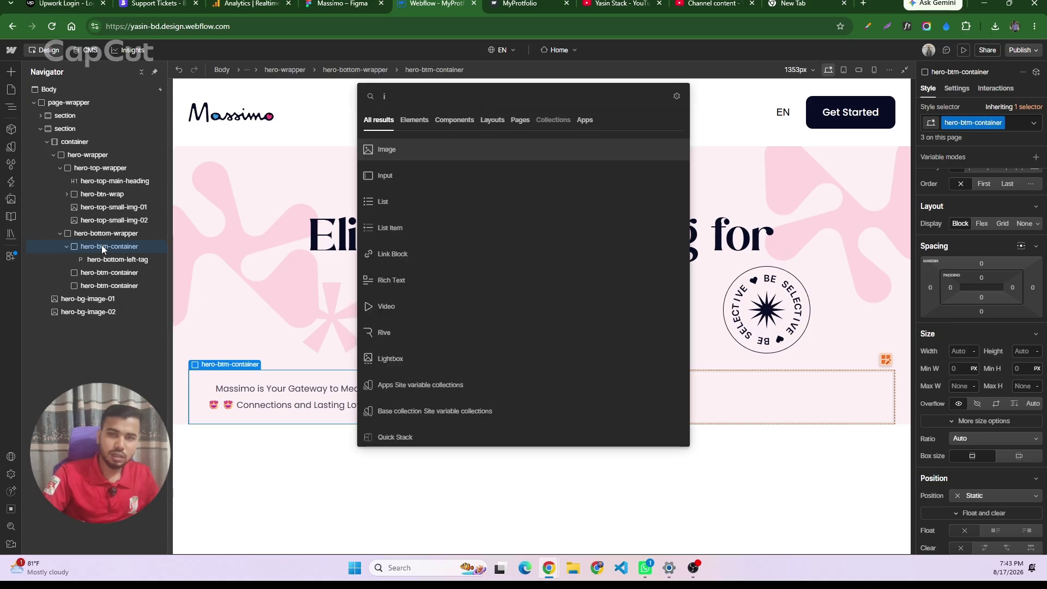
key("Return")
- Create a new class named hero-btm-heart-icon for the added image
left_click(957, 118)
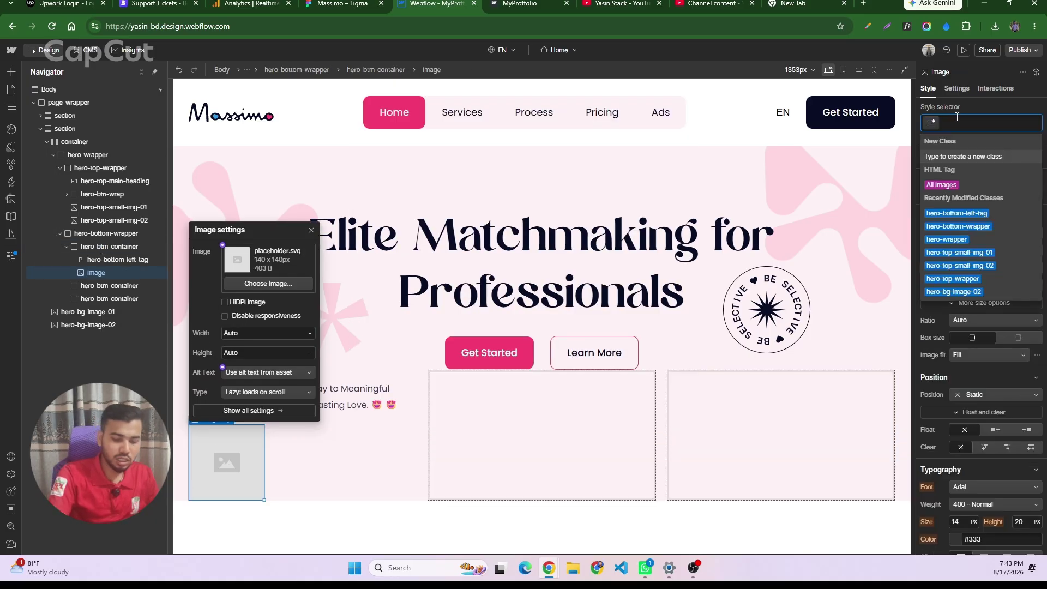
type("hero-btm")
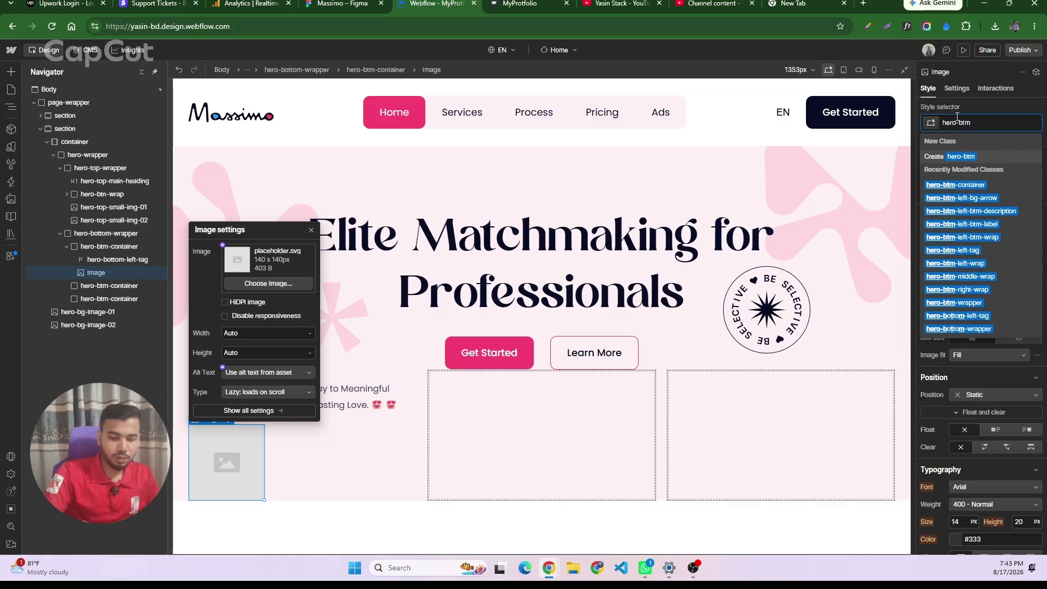
type("-heart-")
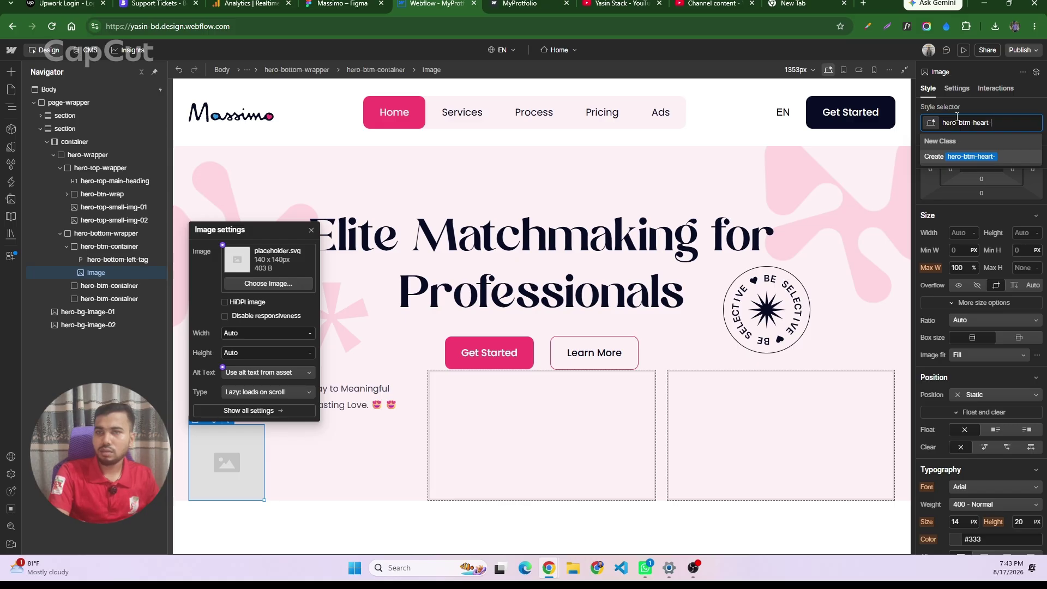
type("icon")
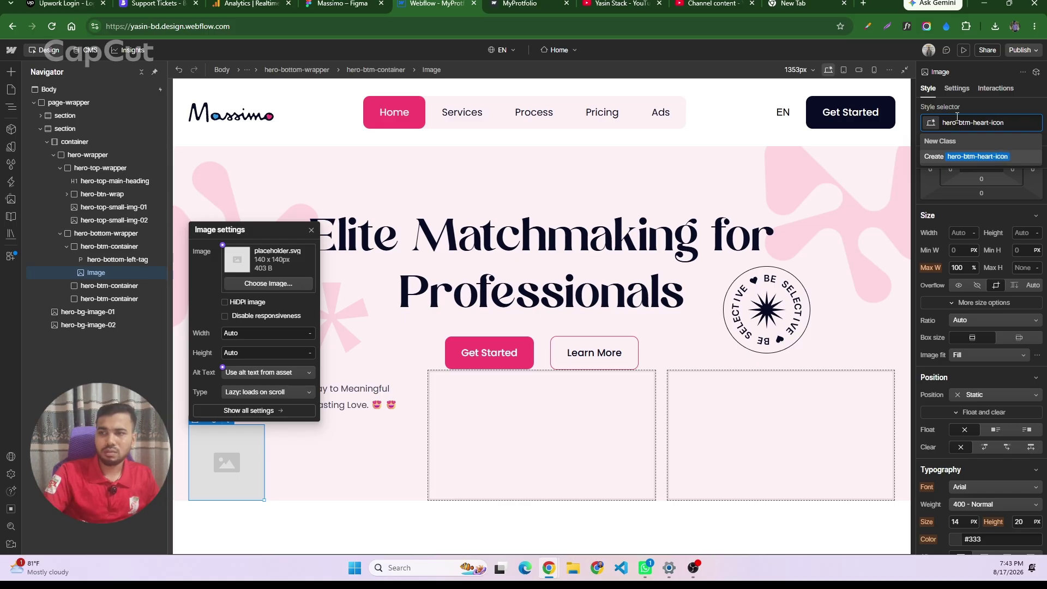
key("Return")
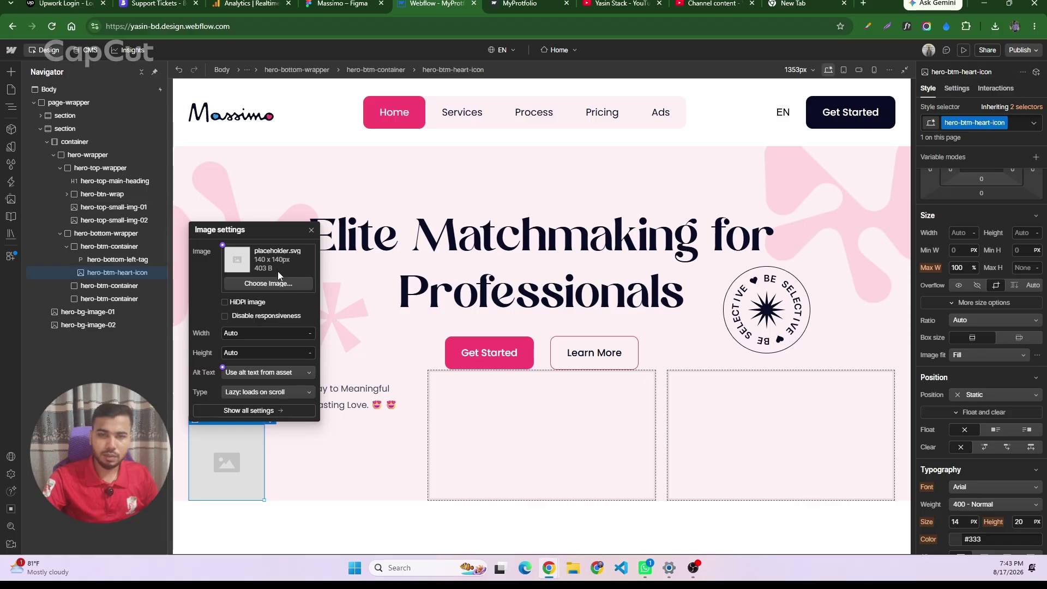
- Replace the placeholder with the red 3D heart PNG from the site's assets and close the image settings
left_click(272, 285)
left_click(87, 153)
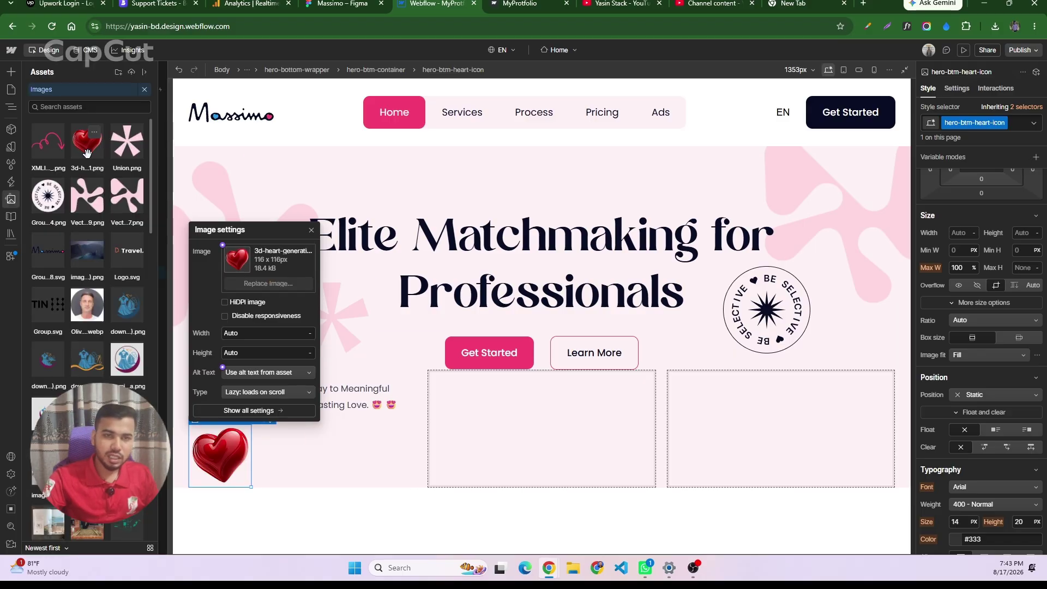
left_click(311, 230)
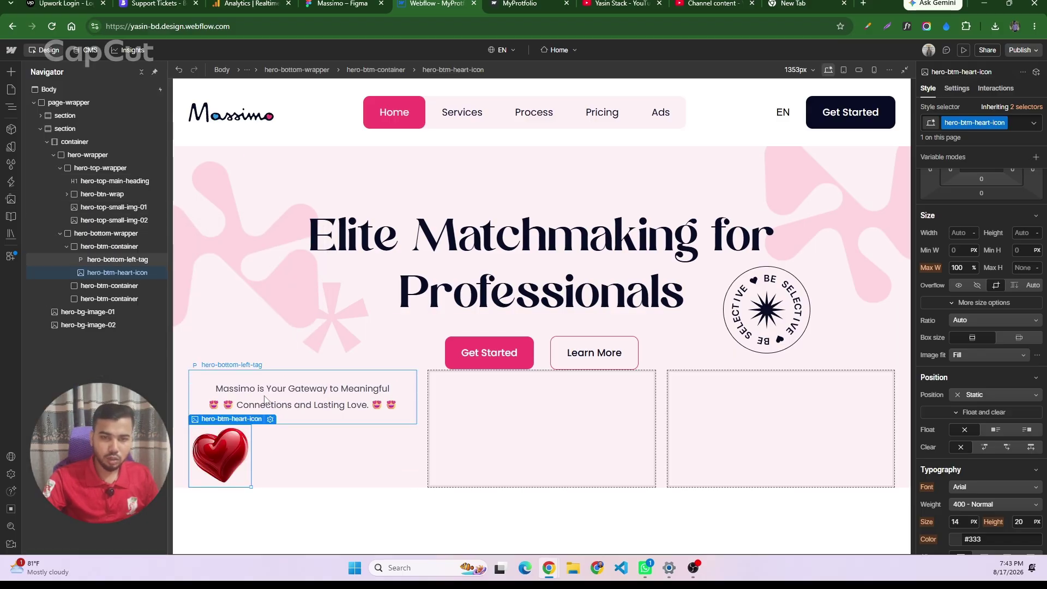
- Check the heart icon in the Figma design and give the hero-btm-heart-icon image a 36 px top margin in Webflow
left_click(343, 3)
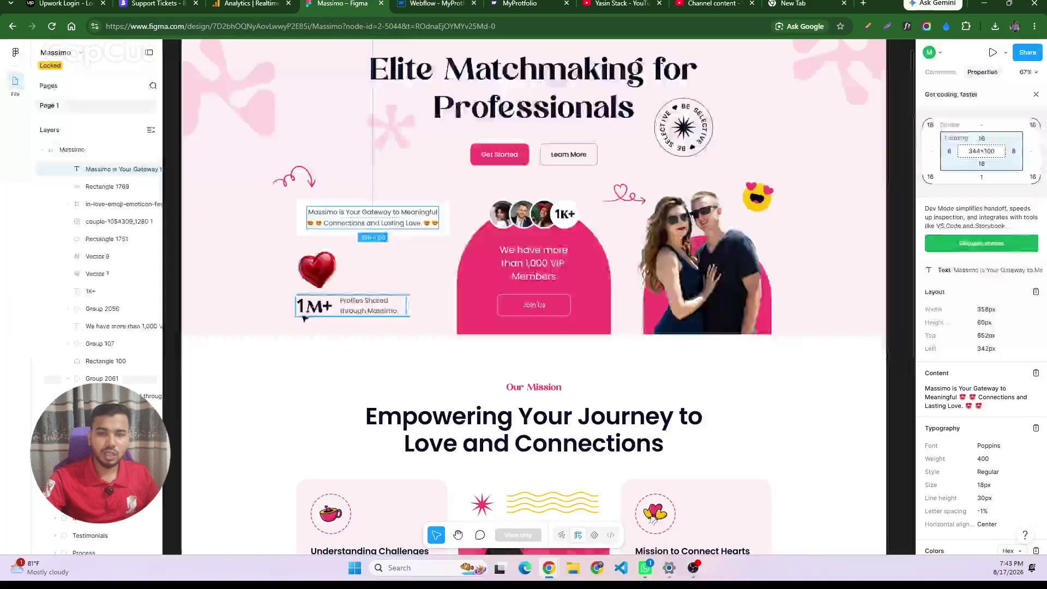
left_click(320, 276)
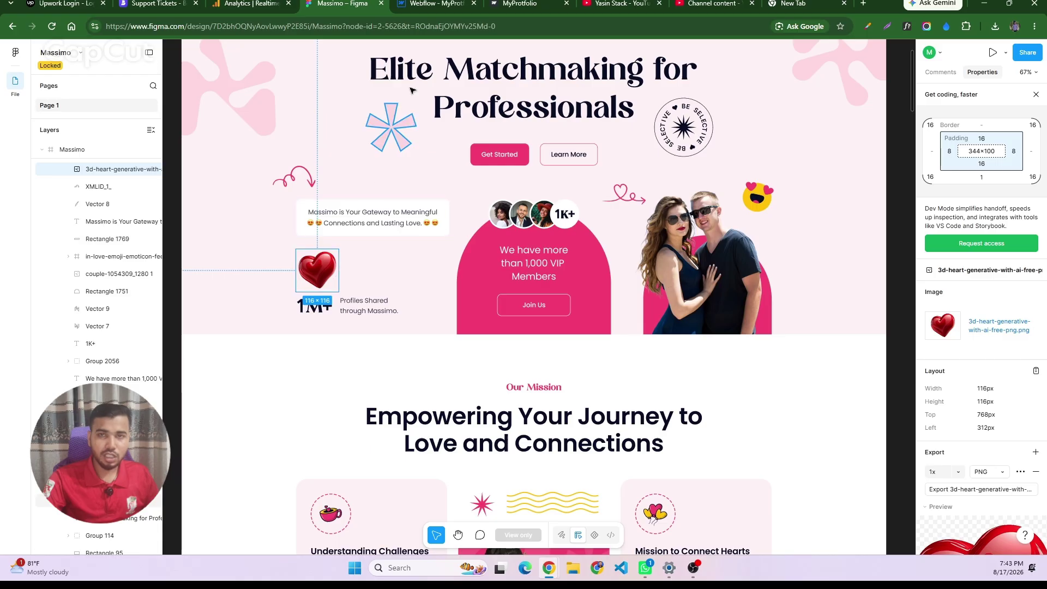
left_click(427, 4)
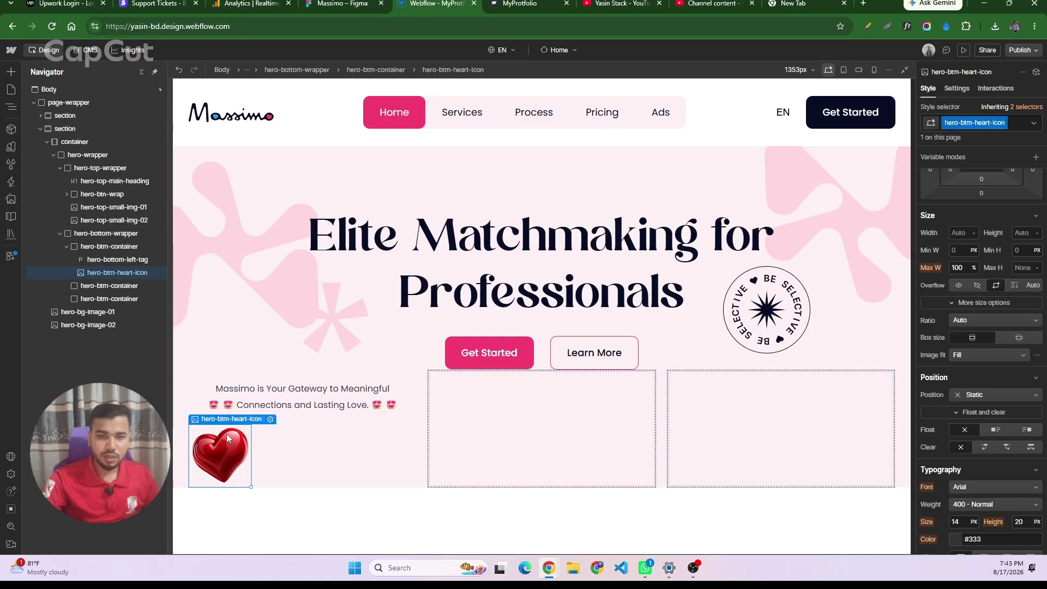
scroll(974, 245, "up", 2)
left_click(981, 254)
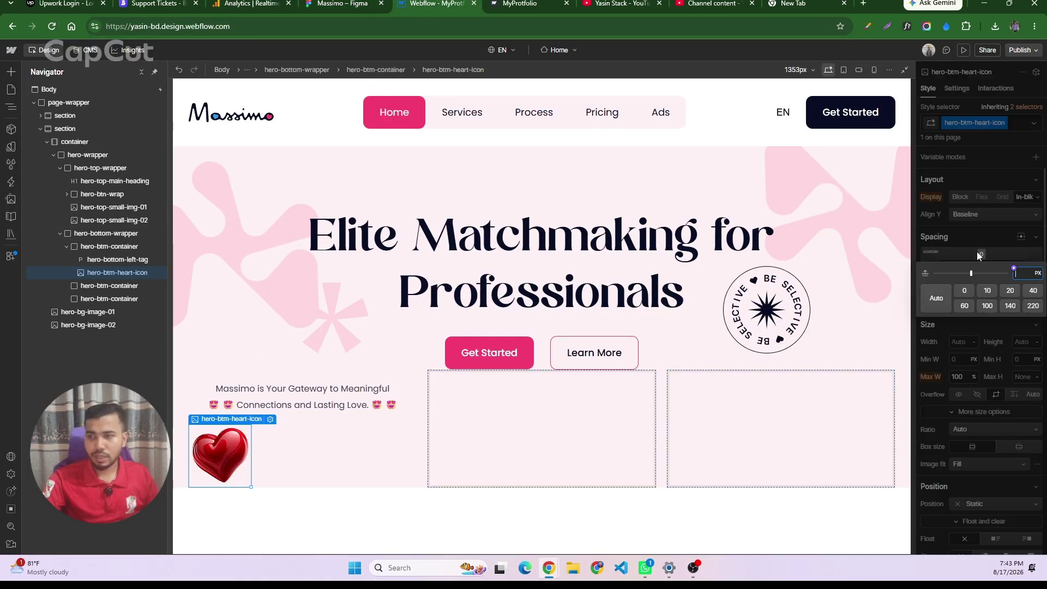
key("Escape")
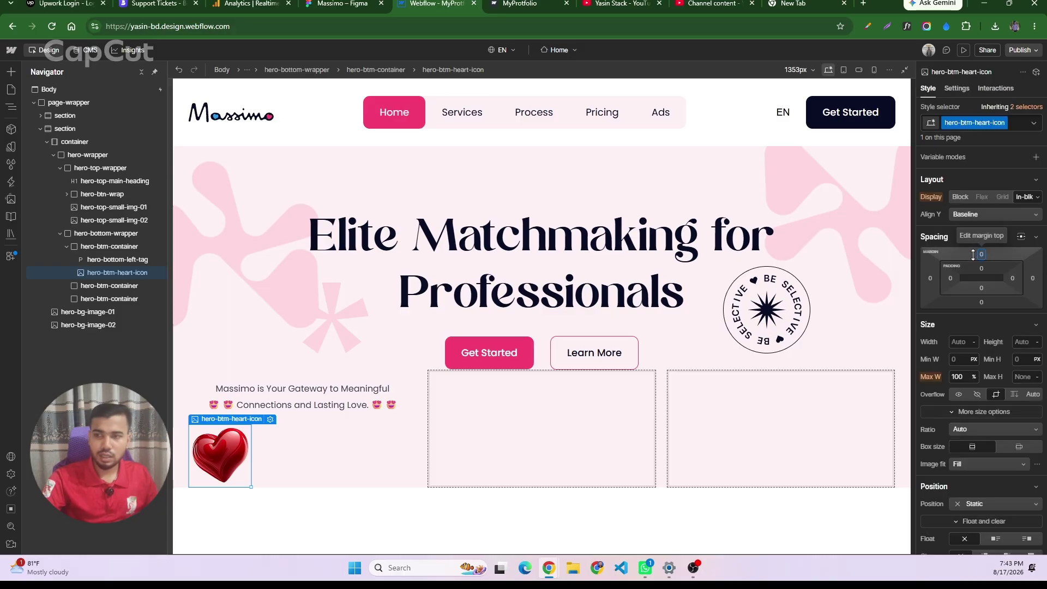
left_click(974, 255)
type("36")
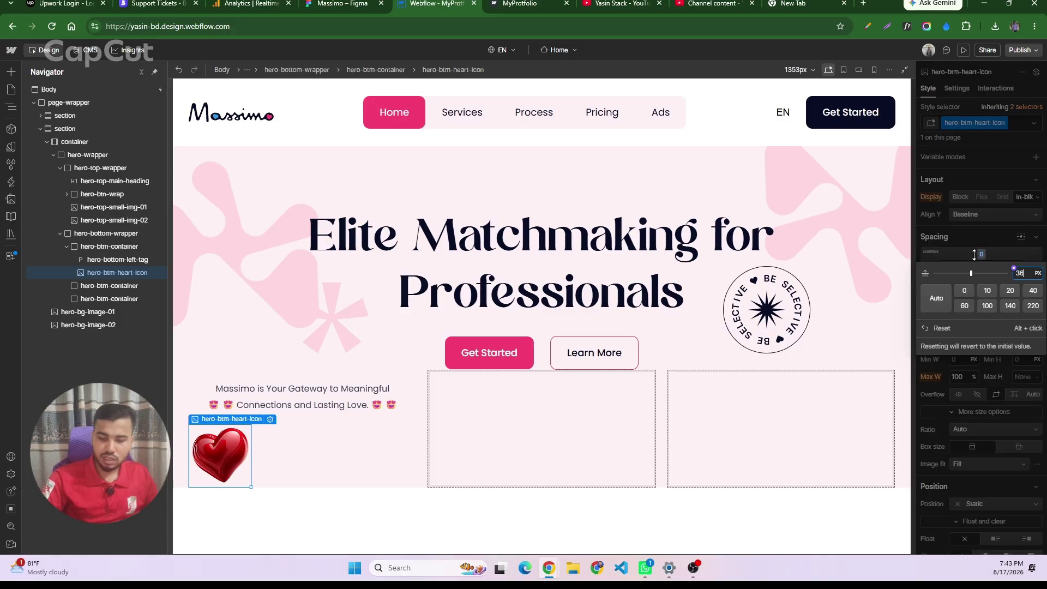
key("Return")
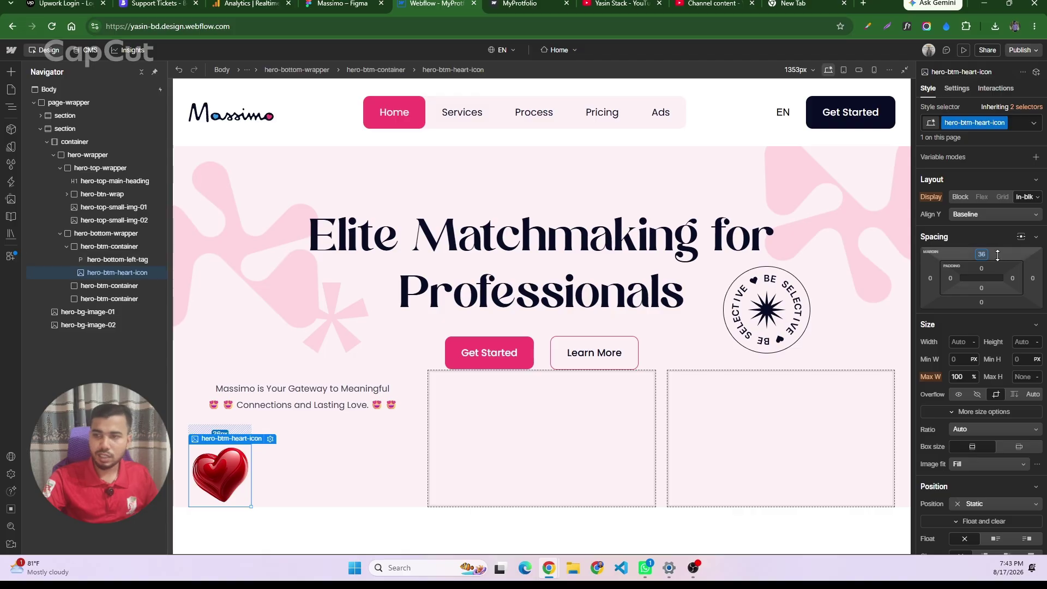
- Copy the tagline box's #FFFFFF fill from Figma and apply it as the hero-bottom-left-tag paragraph's background color in Webflow
left_click(249, 418)
key("ctrl+shift+Tab")
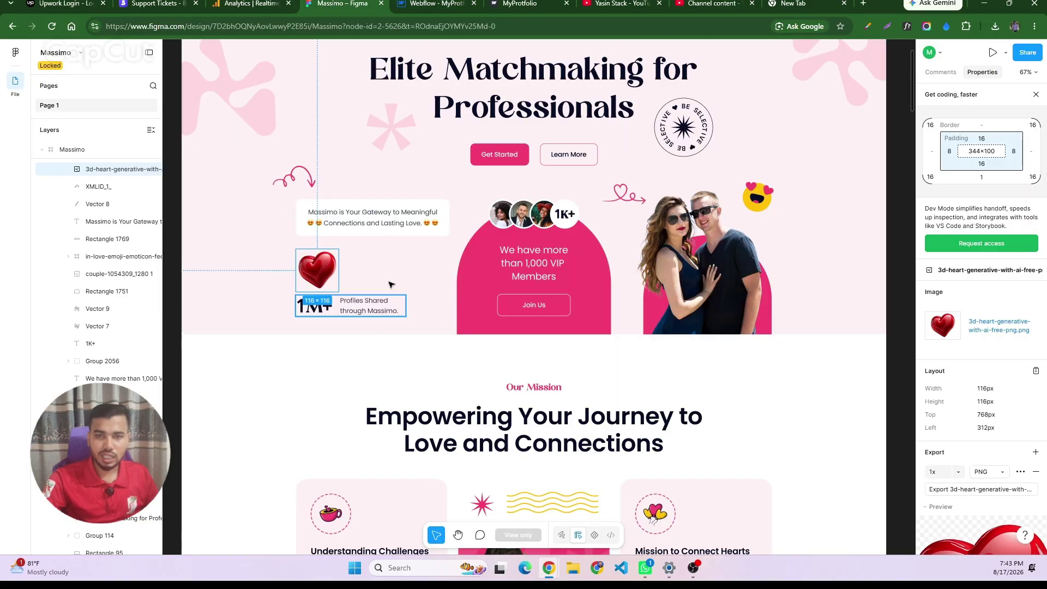
left_click(383, 234)
left_click(954, 406)
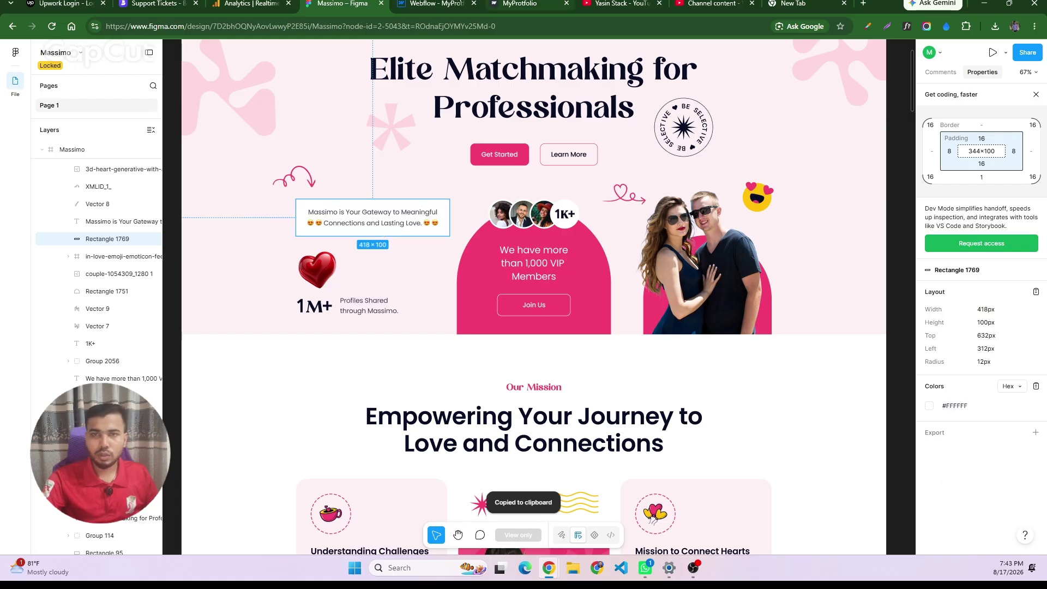
key("ctrl+Tab")
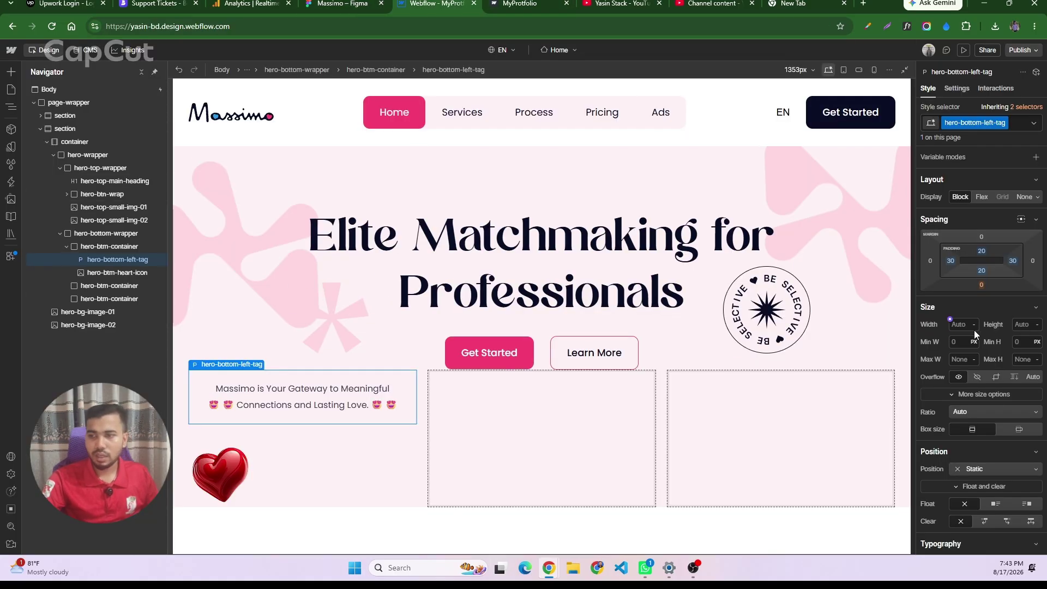
scroll(970, 414, "down", 9)
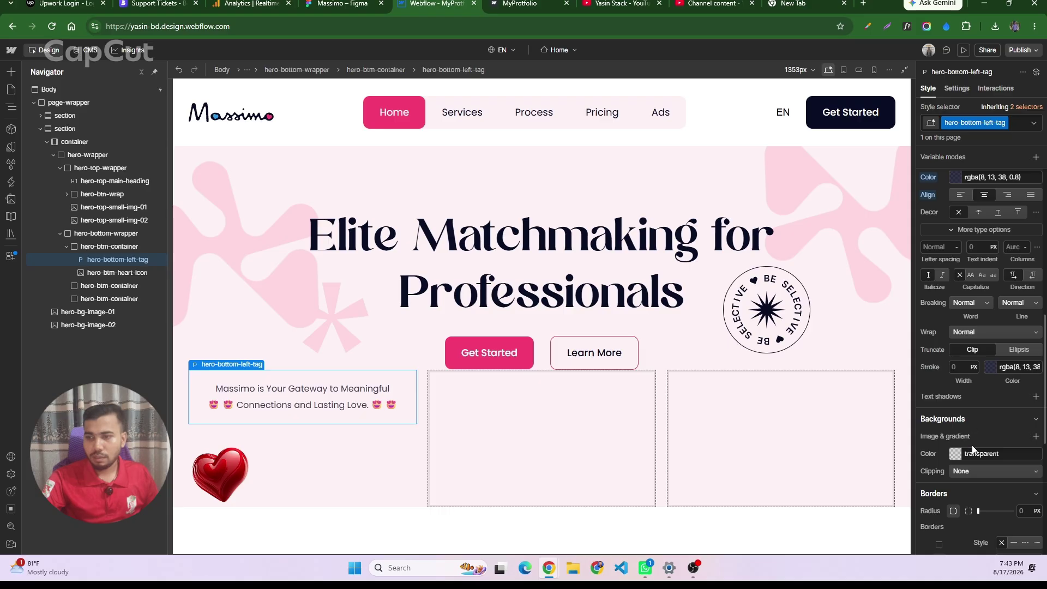
left_click(973, 454)
key("ctrl+v")
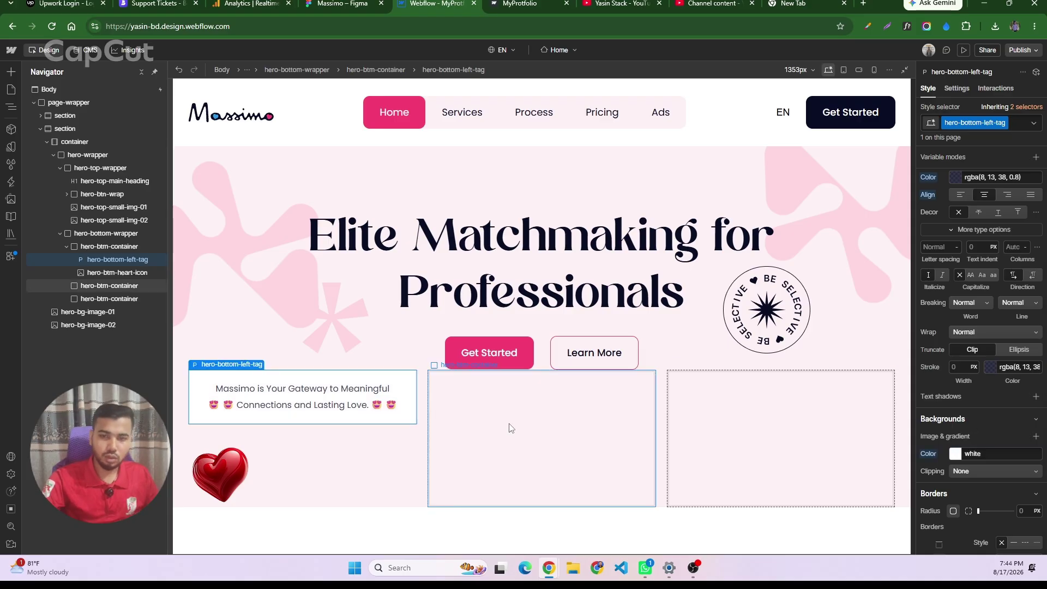
- Check the tagline box in Figma and set the hero-bottom-left-tag paragraph's corner radius to 12 px in Webflow
left_click(340, 4)
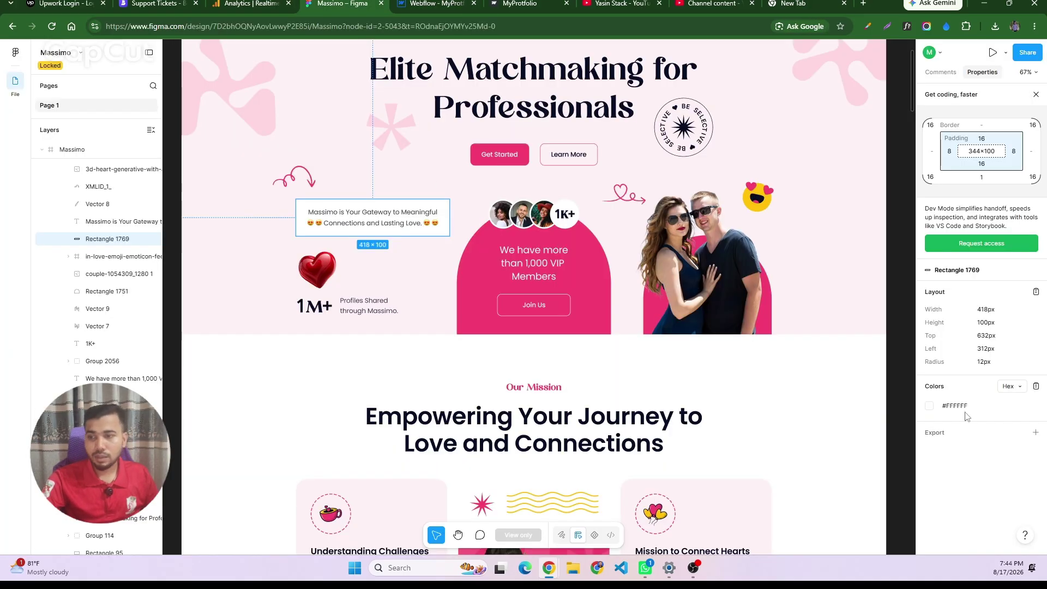
left_click(388, 289)
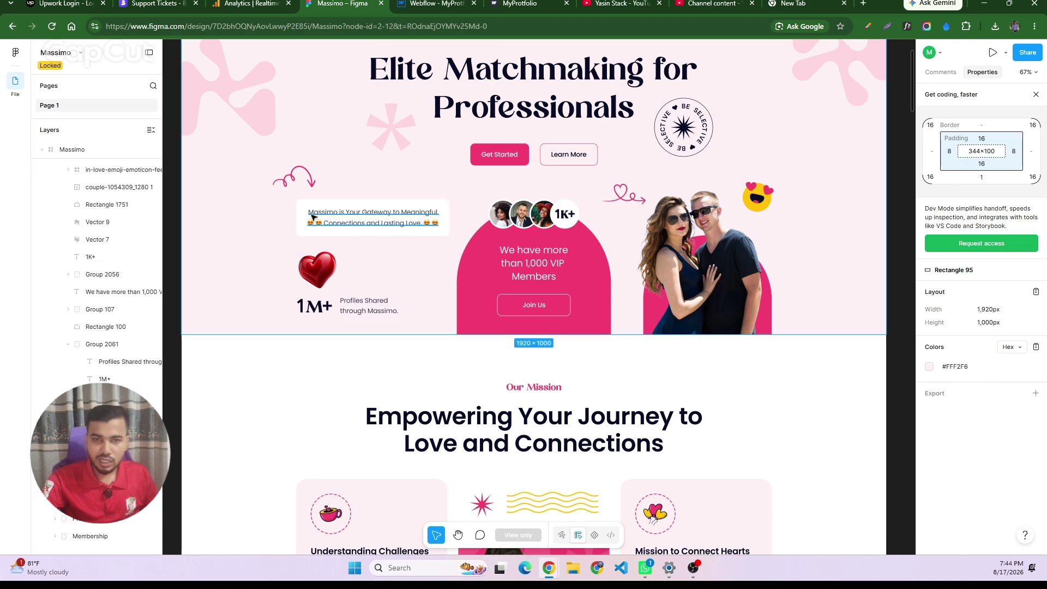
left_click(435, 4)
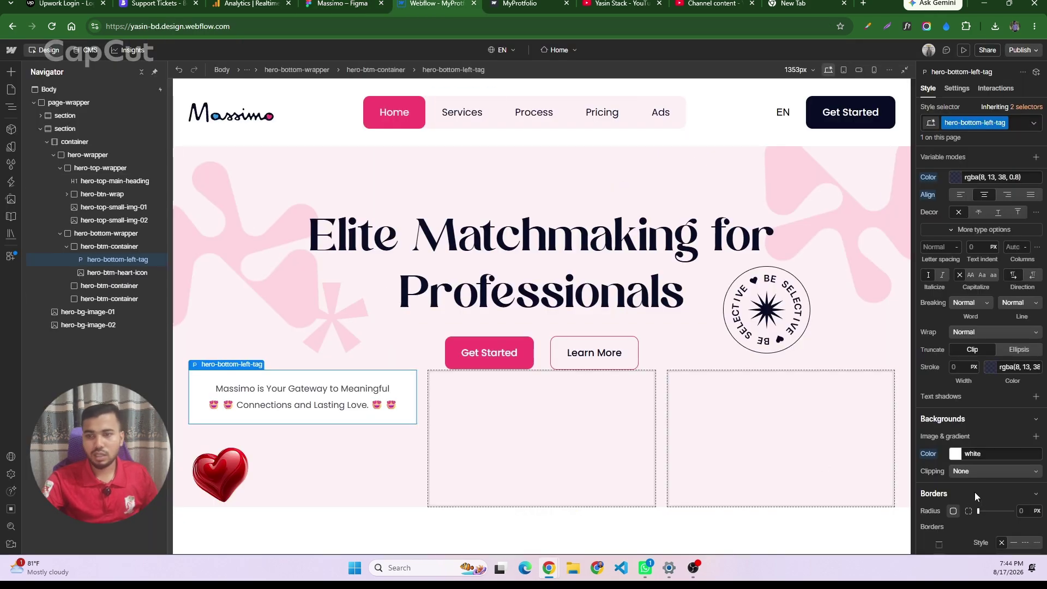
scroll(1015, 513, "down", 1)
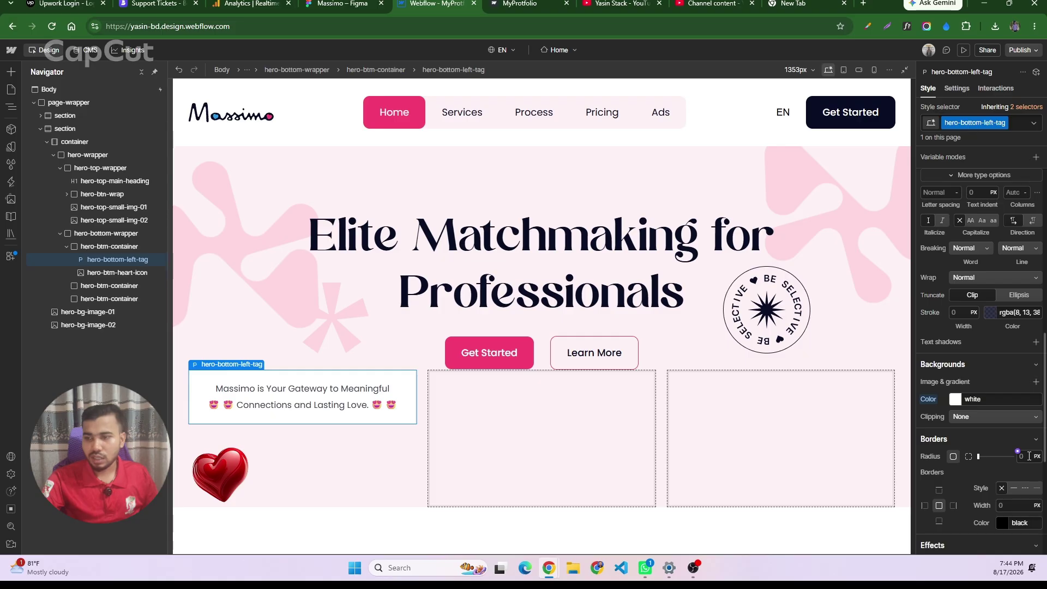
type("12")
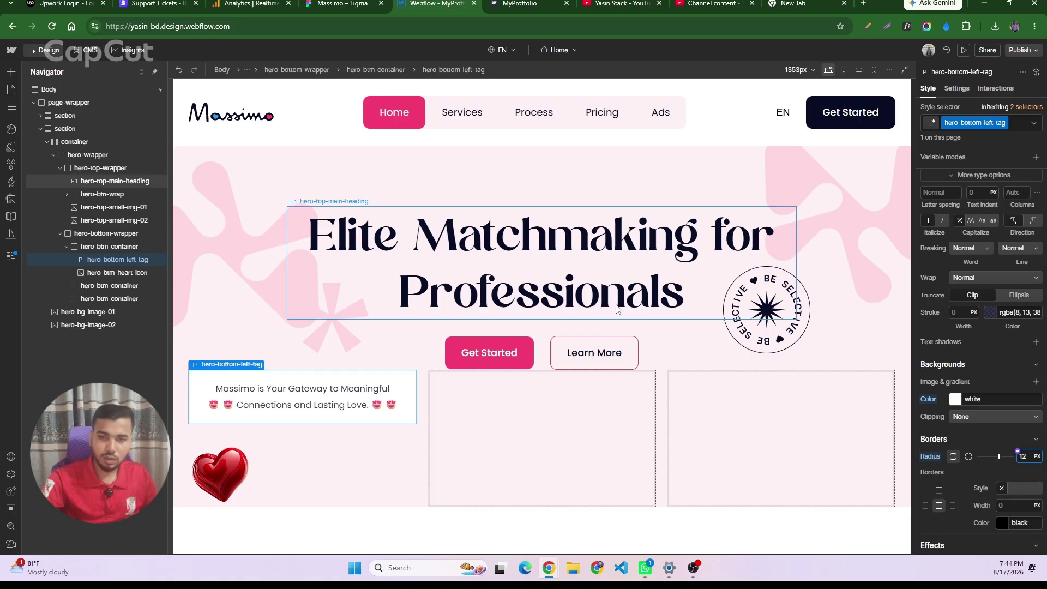
left_click(589, 291)
- Look up the heart's size in Figma and set hero-btm-heart-icon to a 116 px maximum width and 100% width in Webflow
key("ctrl+shift+Tab")
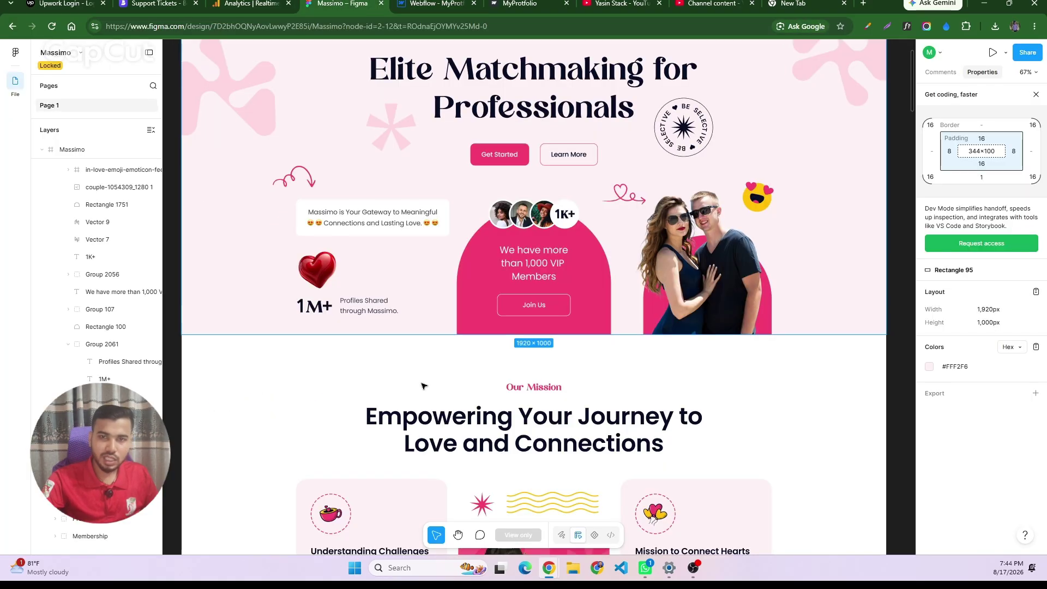
key("ctrl+Tab")
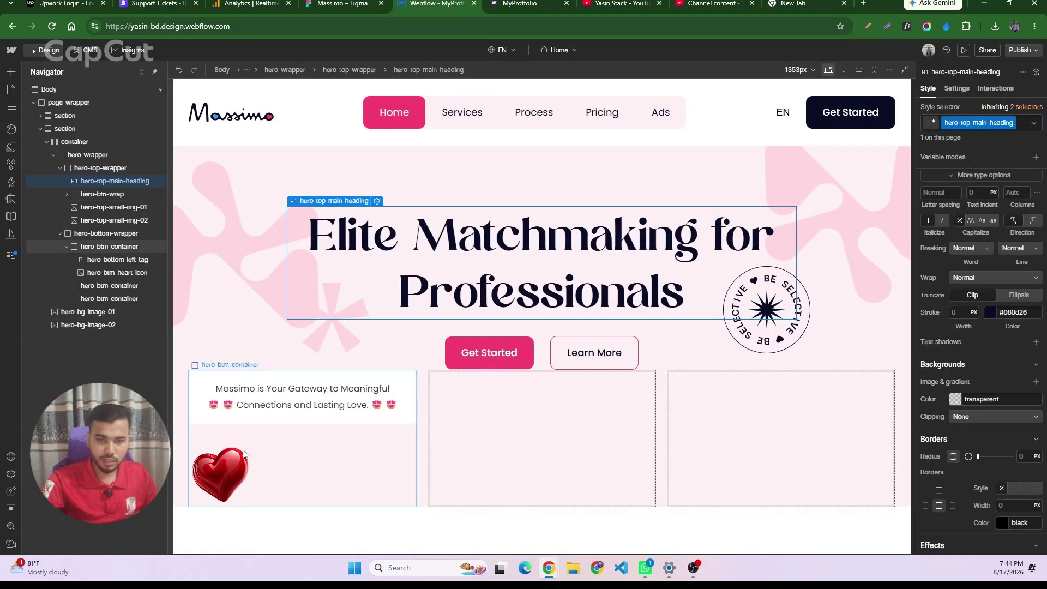
key("ctrl+shift+Tab")
left_click(336, 266)
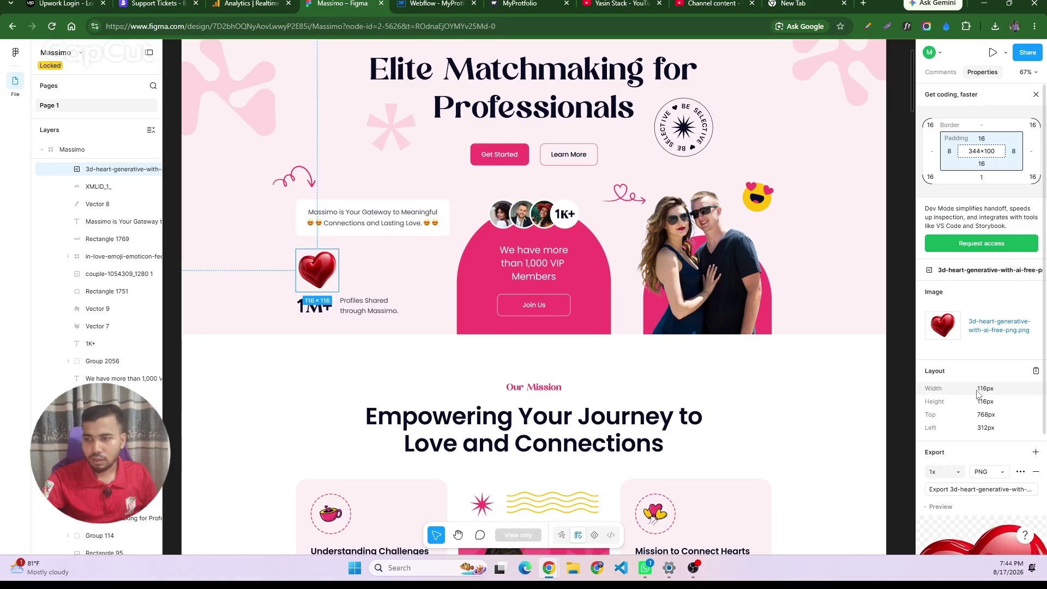
left_click(437, 4)
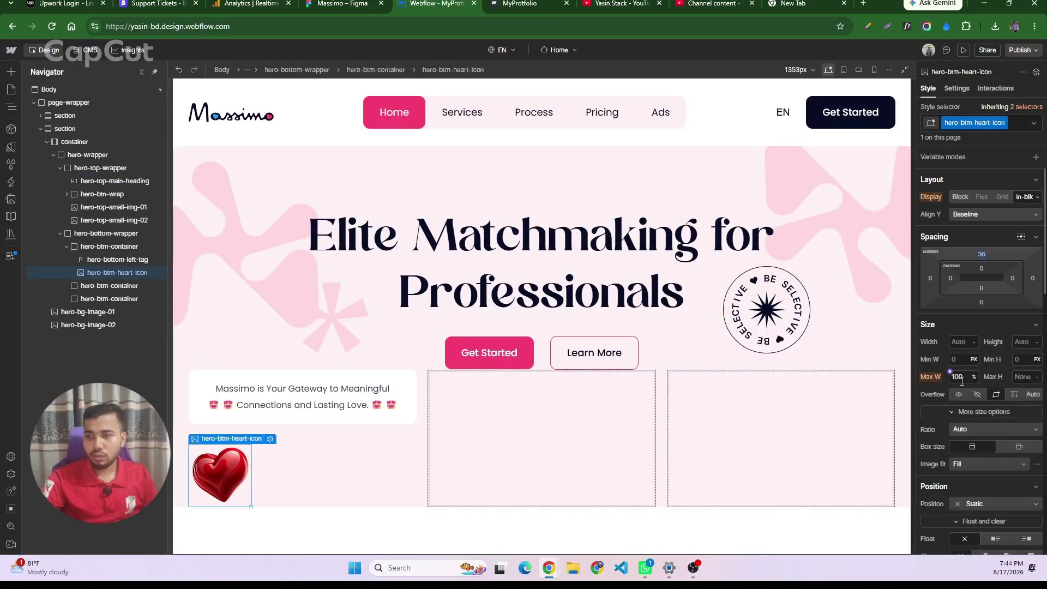
type("116")
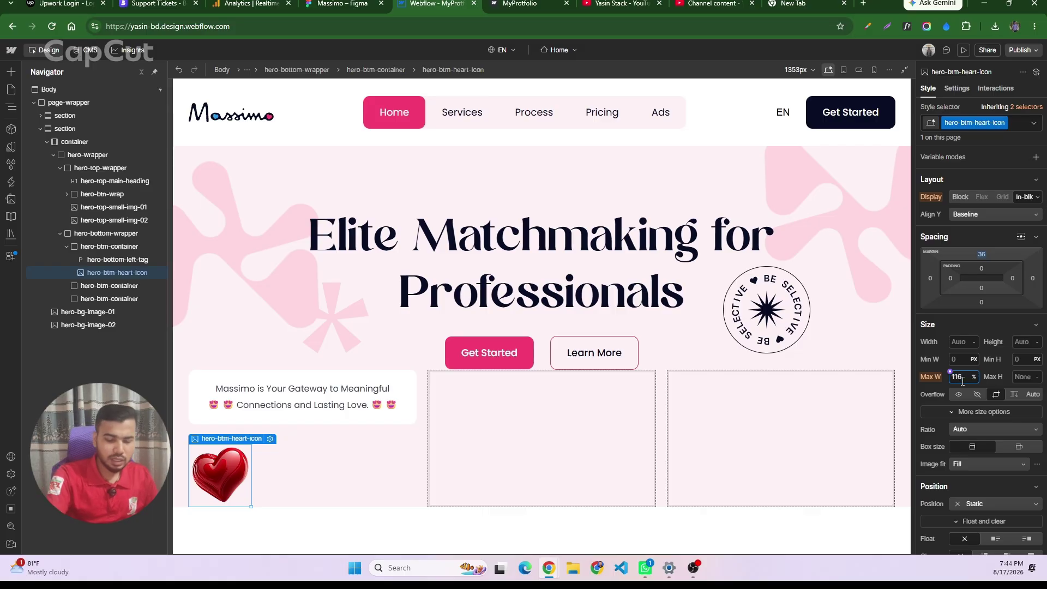
left_click(341, 4)
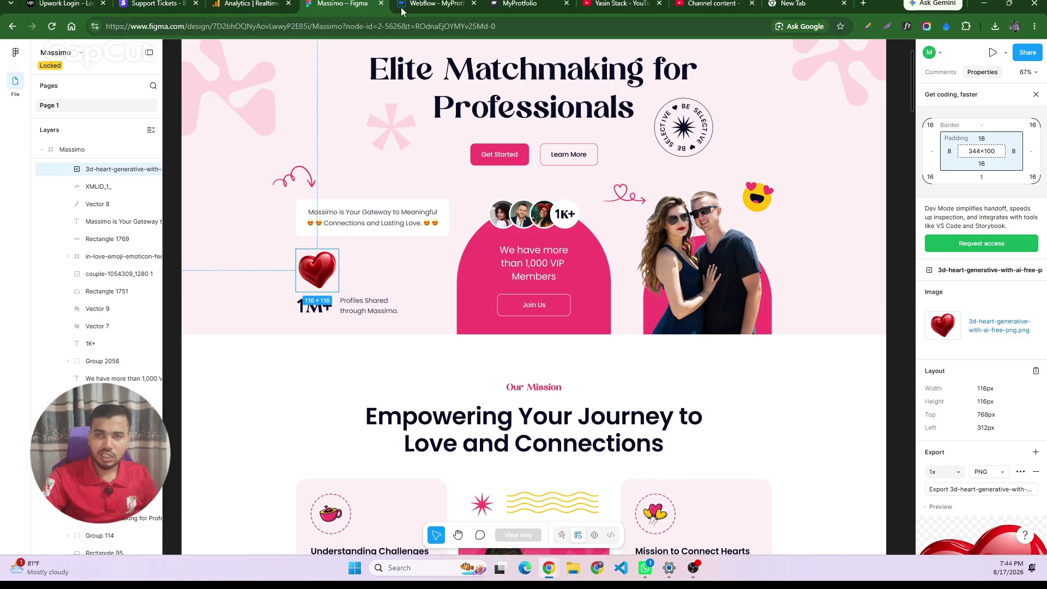
key("ctrl+Tab")
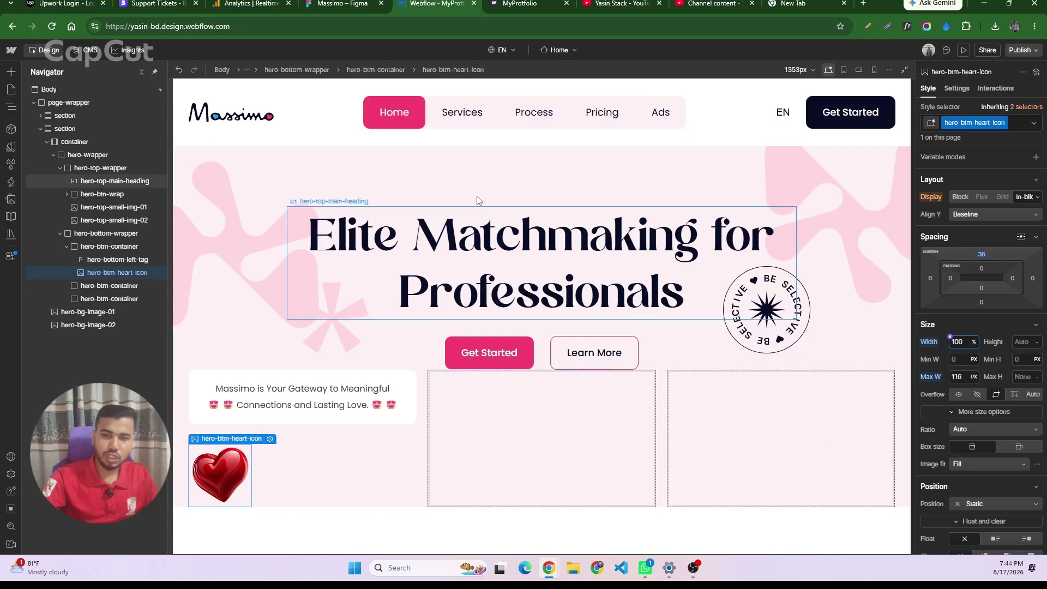
- Check the 1M+ profiles group in Figma and add a Div Block inside the first hero-btm-container in Webflow
key("ctrl+shift+Tab")
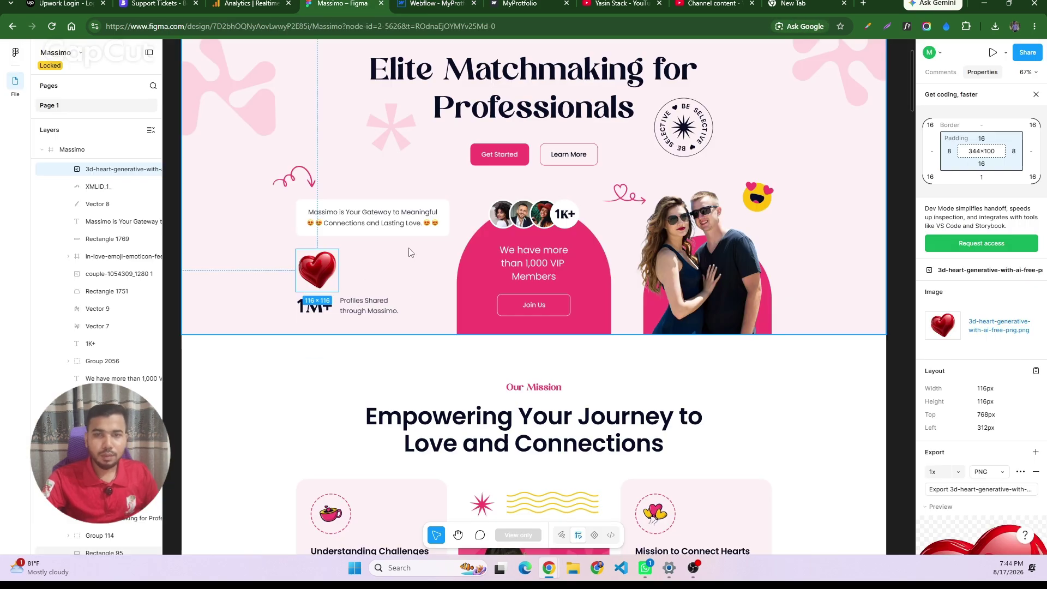
left_click(328, 307)
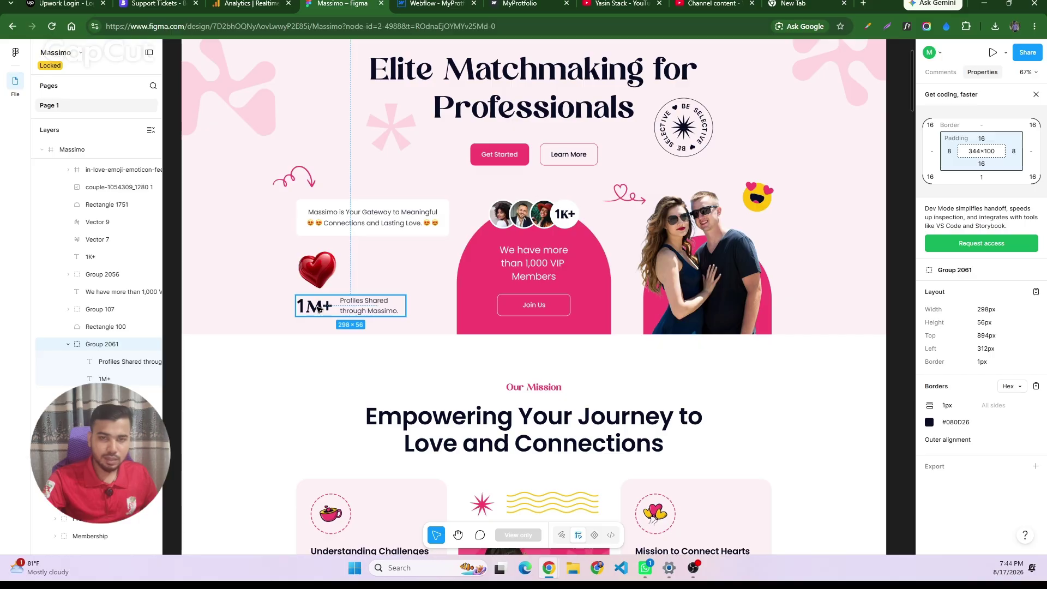
key("ctrl+Tab")
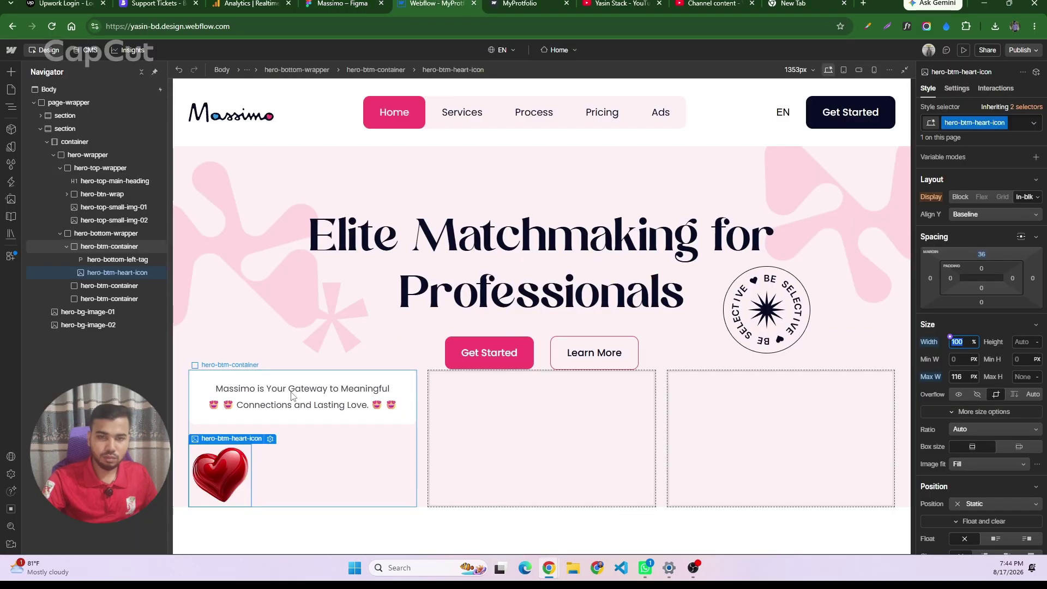
left_click(102, 249)
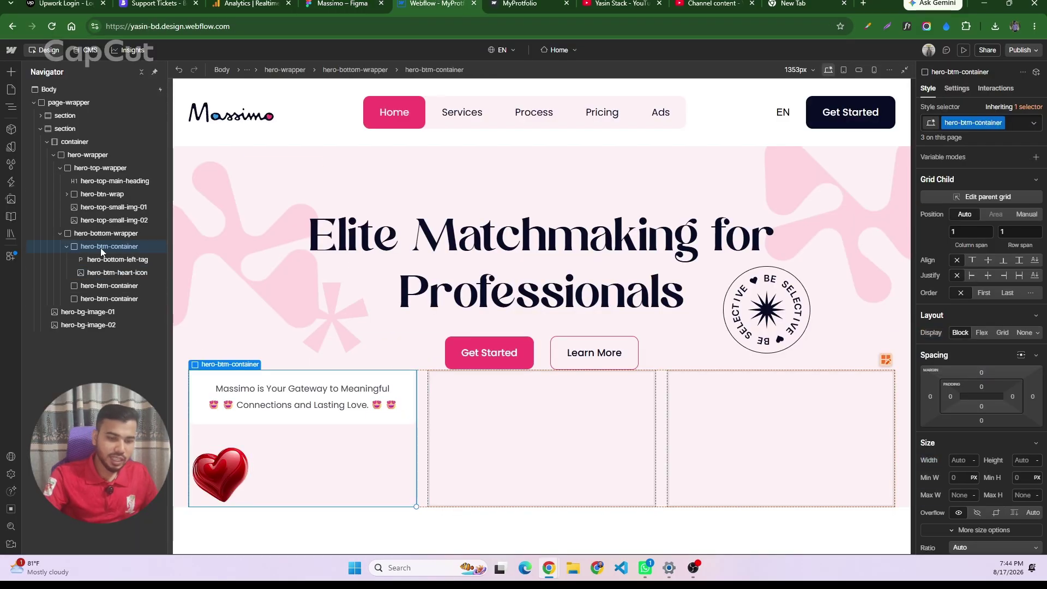
key("ctrl+e")
type("div")
key("Return")
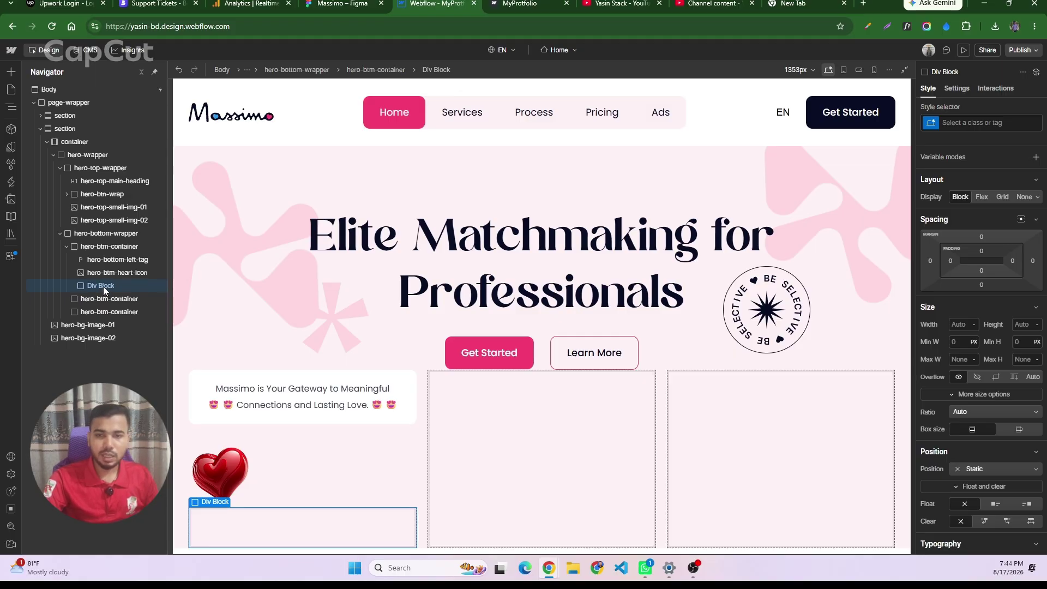
- Switch to Figma, export the 1M+ text as an SVG and preview the downloaded 1M+.svg file
key("ctrl+shift+Tab")
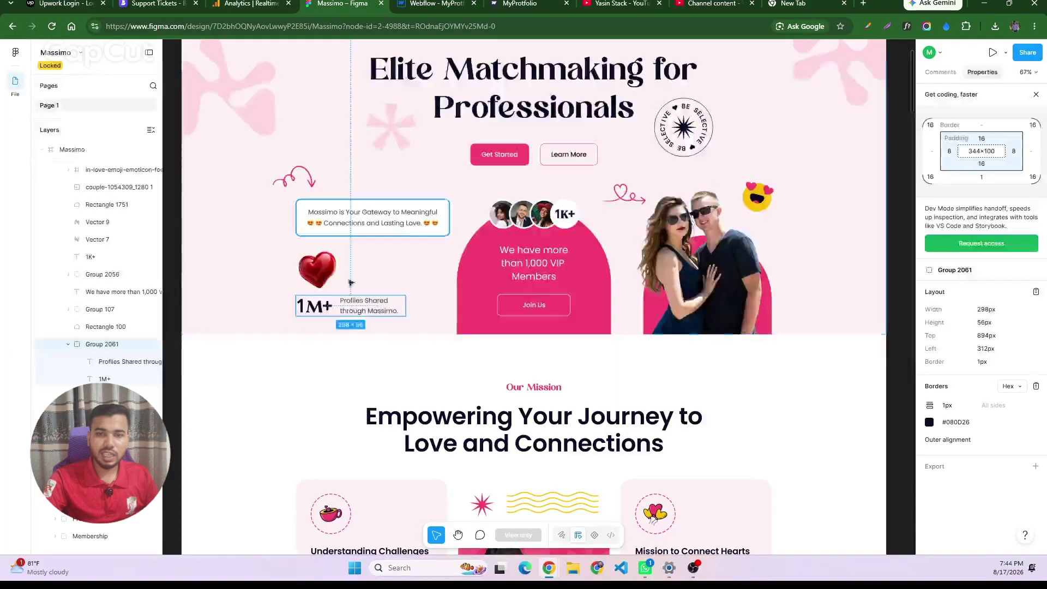
left_click(313, 309)
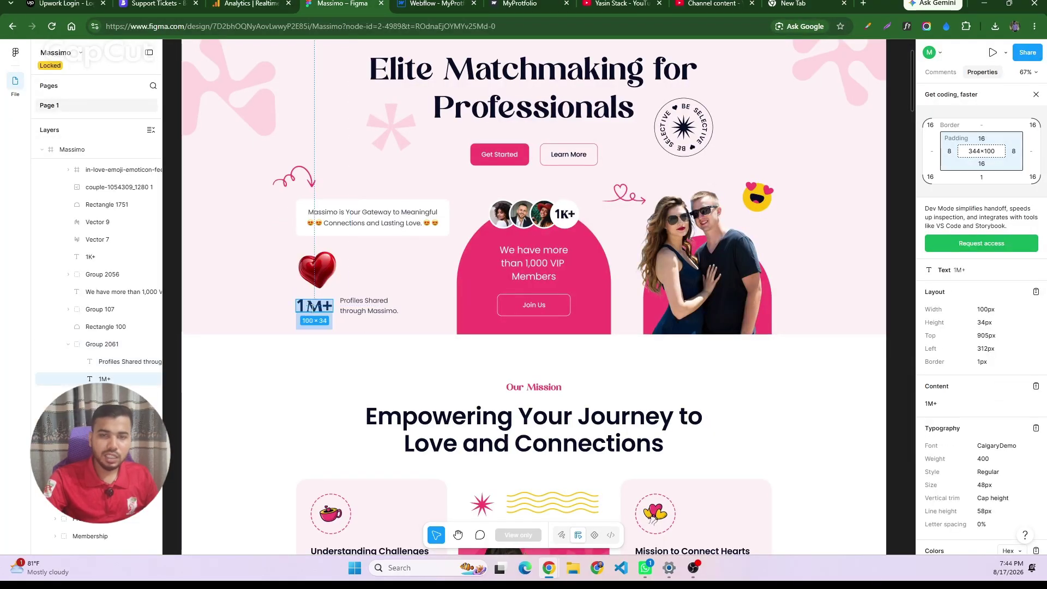
left_click(317, 311)
left_click(318, 311)
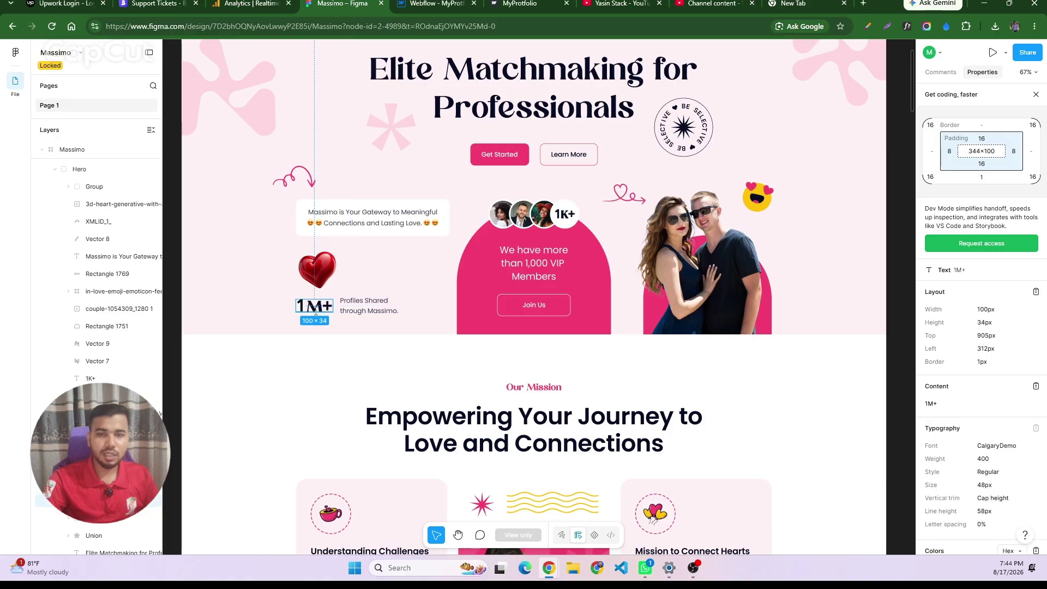
scroll(1025, 498, "down", 1)
scroll(1009, 505, "down", 3)
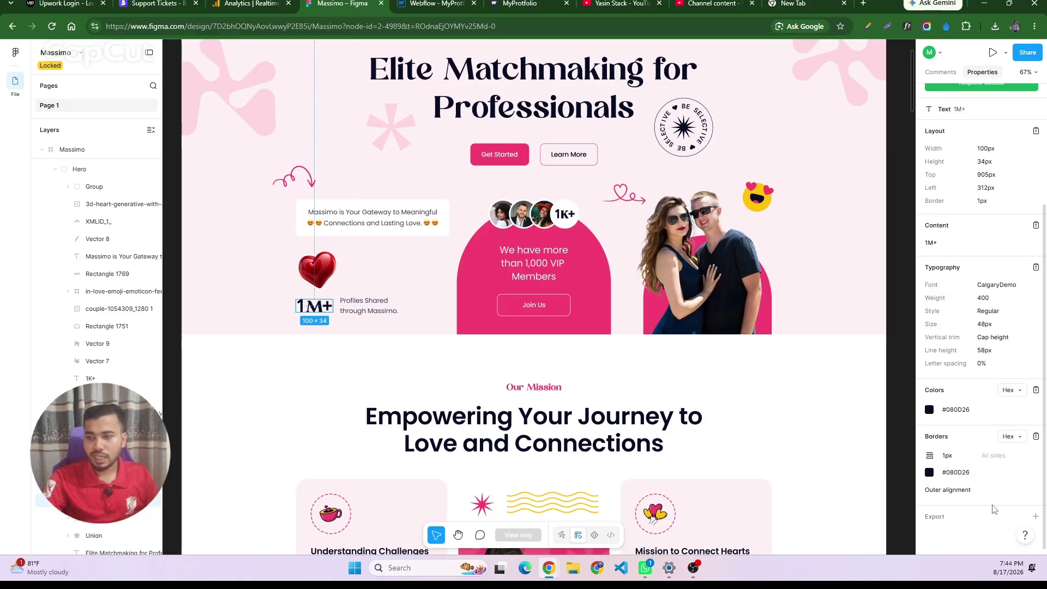
left_click(1036, 517)
scroll(1009, 491, "down", 2)
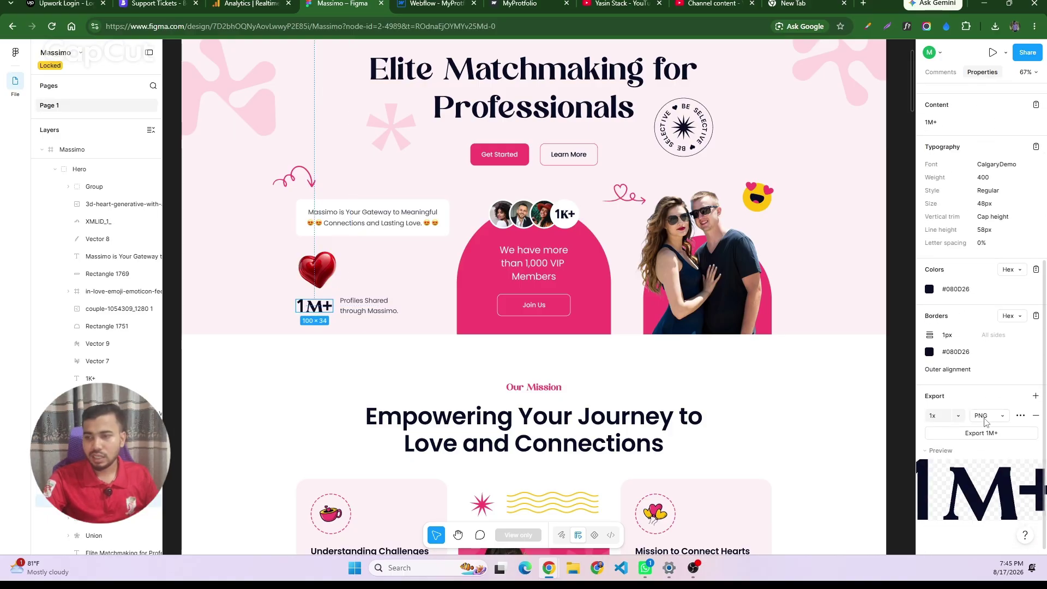
left_click(988, 418)
left_click(986, 442)
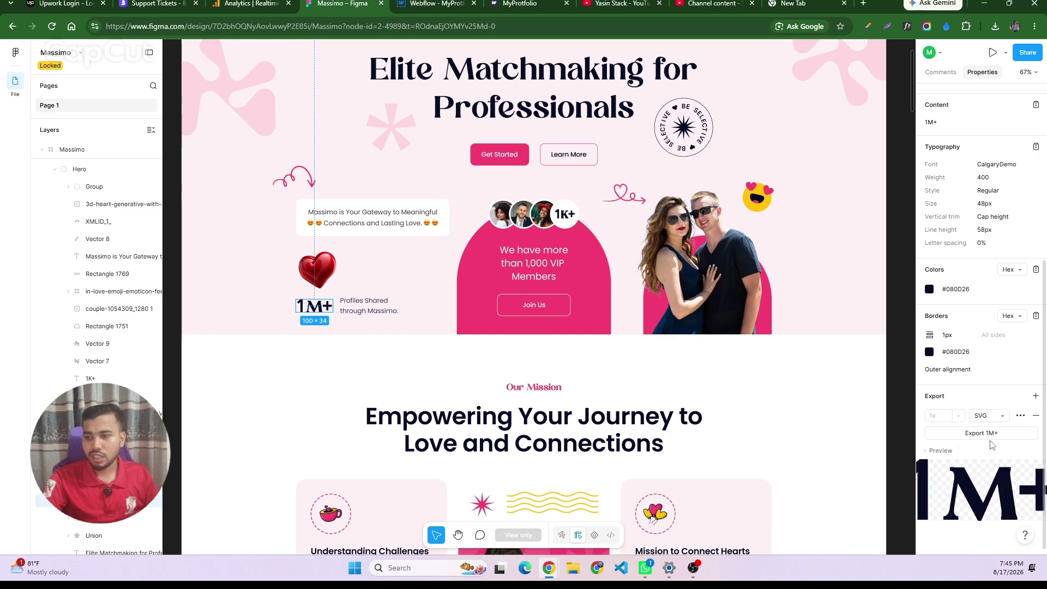
left_click(985, 435)
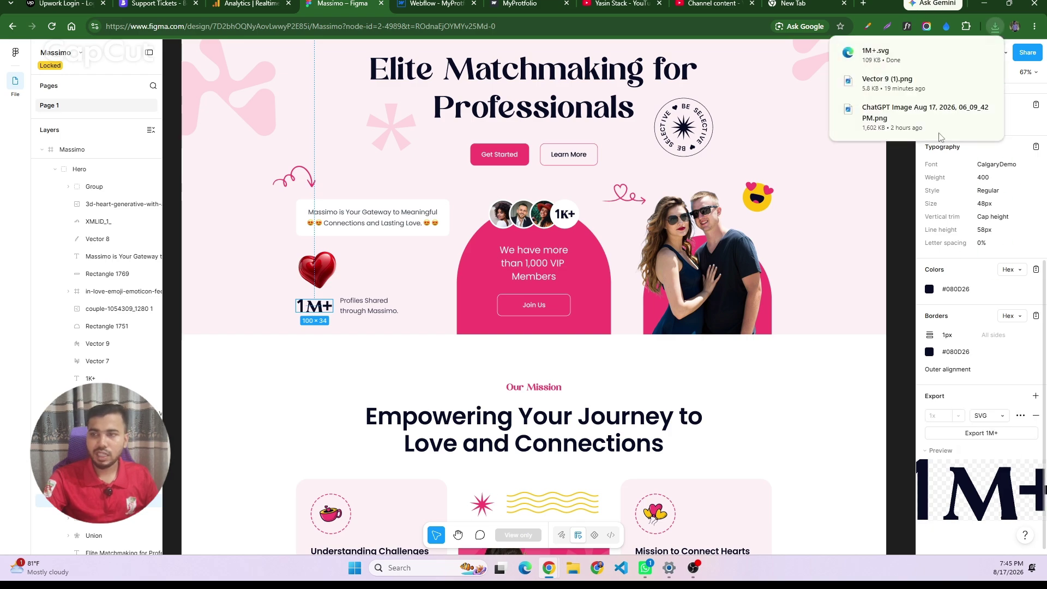
left_click(900, 61)
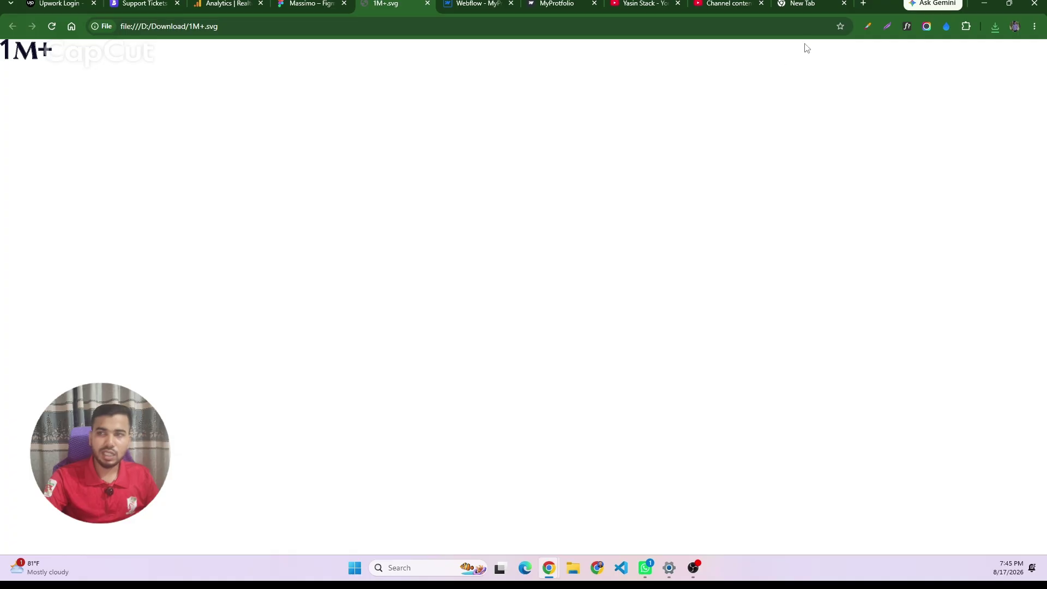
left_click(428, 3)
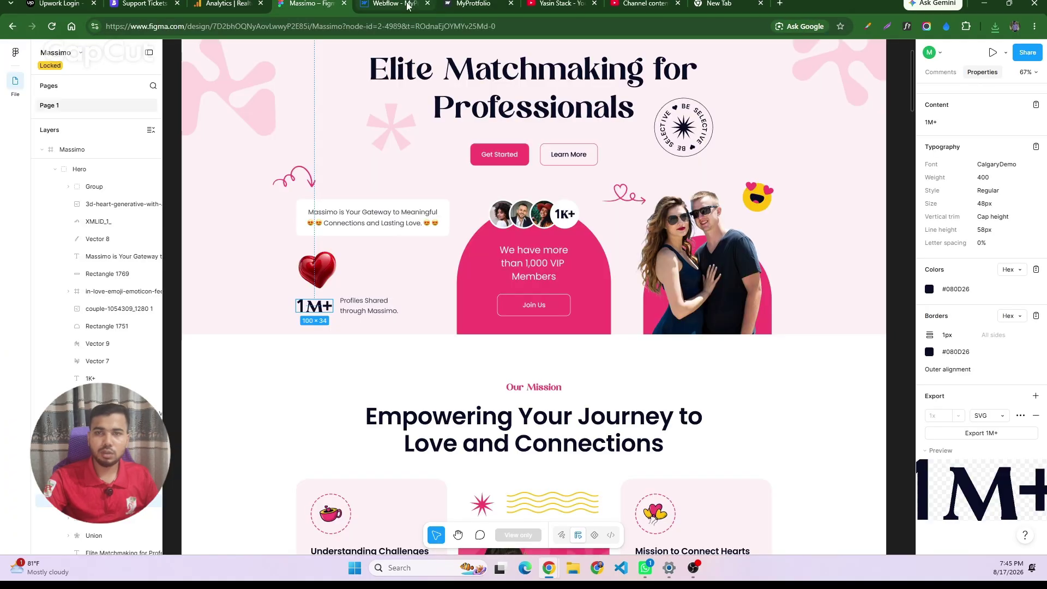
- In Webflow, give the new Div Block inside the first hero-btm-container the class hero-btm-left-content
left_click(401, 4)
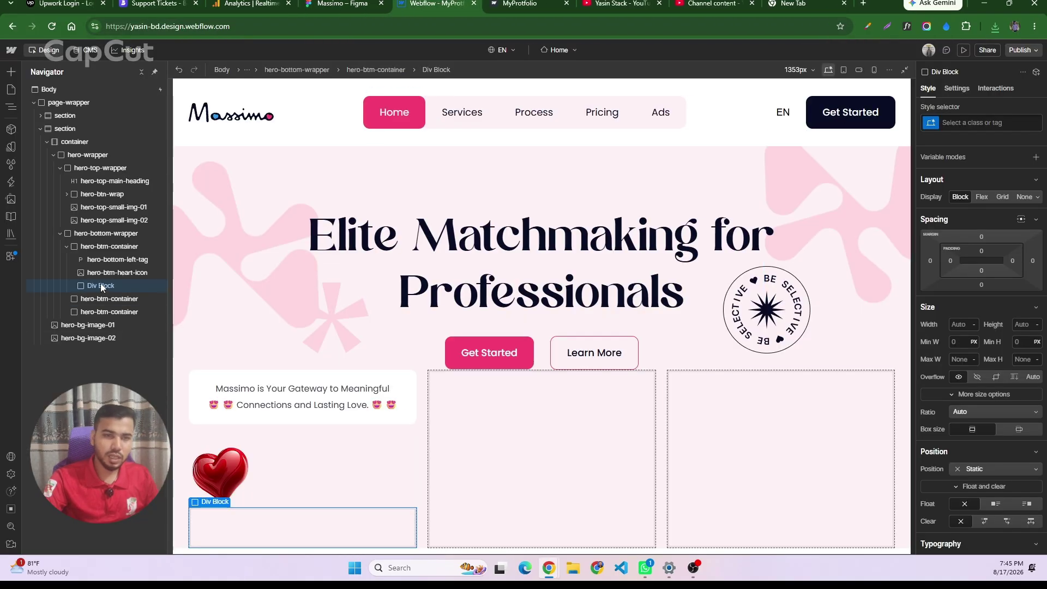
left_click(106, 246)
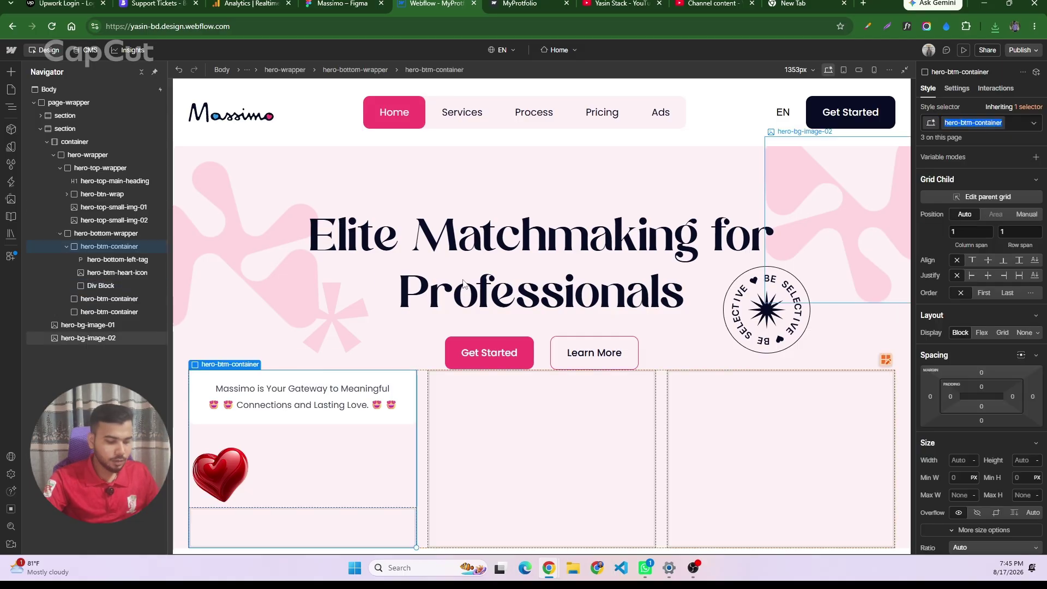
left_click(101, 285)
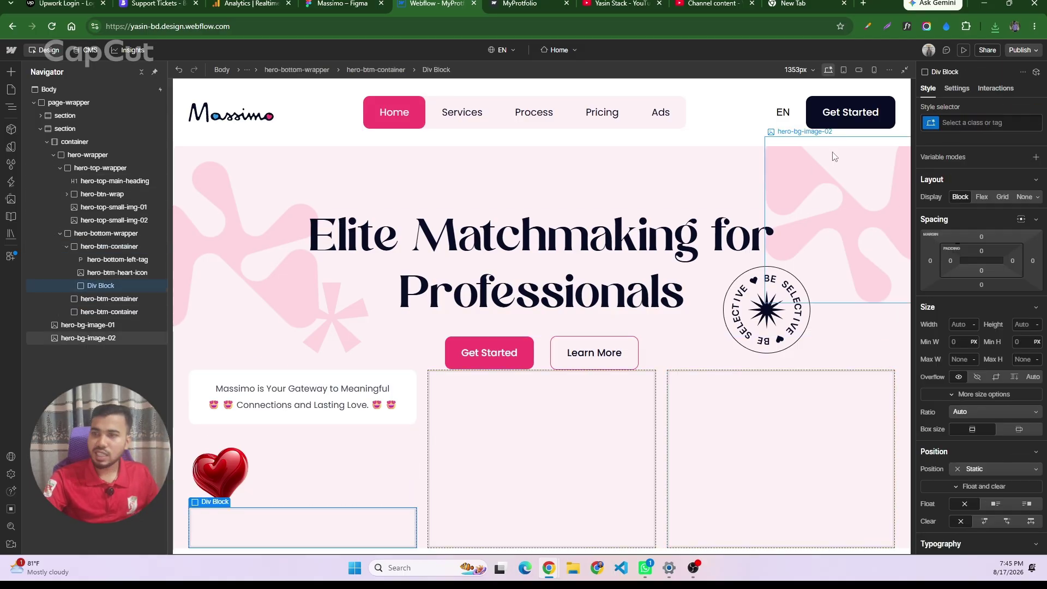
left_click(957, 126)
type("hero-btm-container")
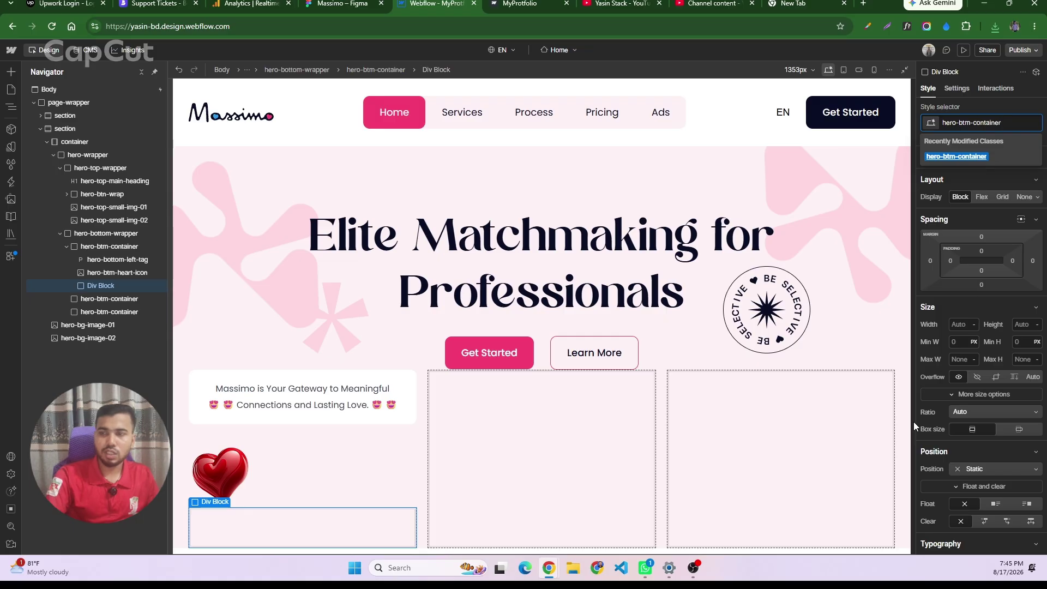
key("BackSpace")
key("BackSpace")
key("BackSpace")
key("BackSpace")
key("BackSpace")
key("BackSpace")
type("le")
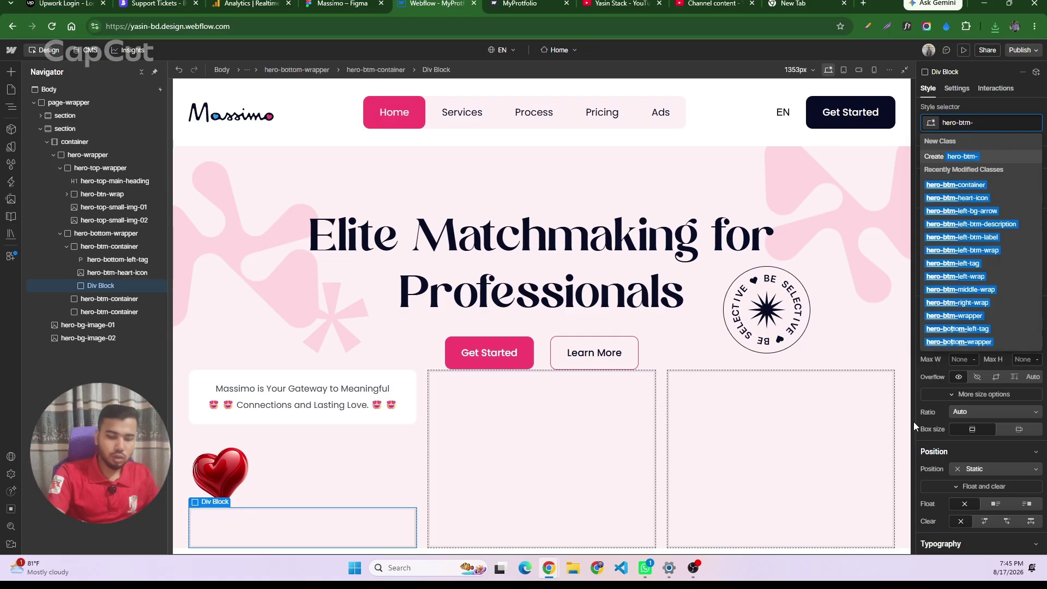
type("ft-")
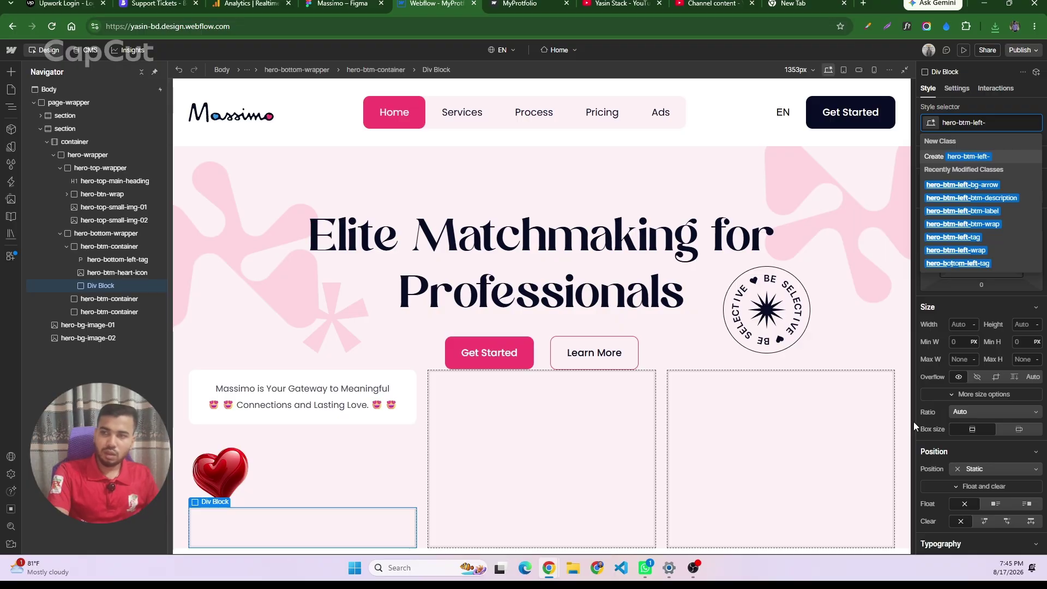
key("BackSpace")
key("BackSpace")
key("BackSpace")
key("BackSpace")
key("BackSpace")
key("BackSpace")
key("BackSpace")
key("BackSpace")
key("BackSpace")
key("BackSpace")
key("BackSpace")
key("BackSpace")
key("BackSpace")
key("BackSpace")
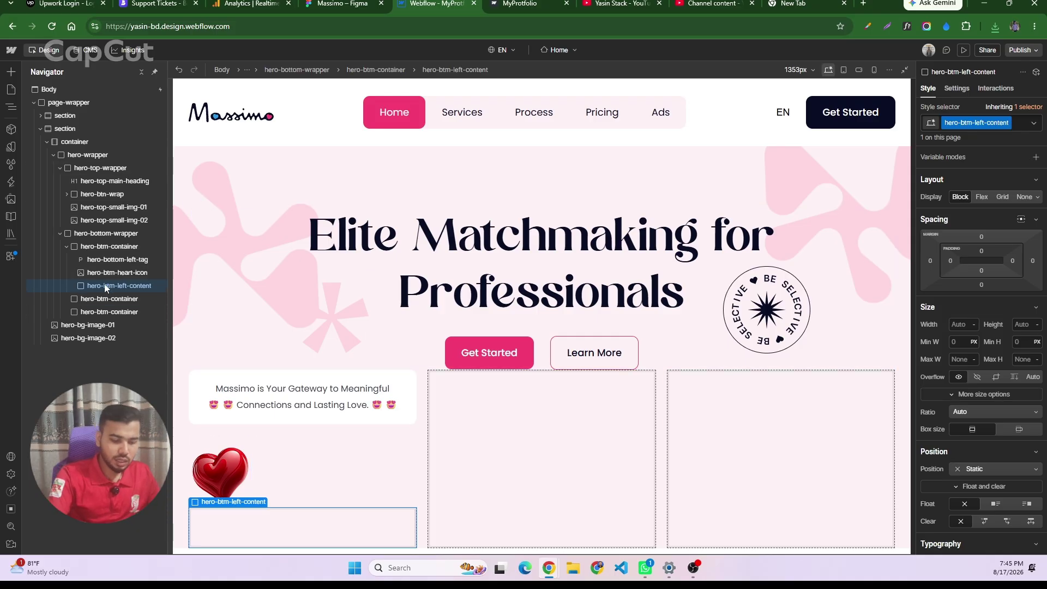
- Add an Image element inside hero-btm-left-content and give it the class hero-btm-left-number-label
key("ctrl+k")
type("image")
key("Return")
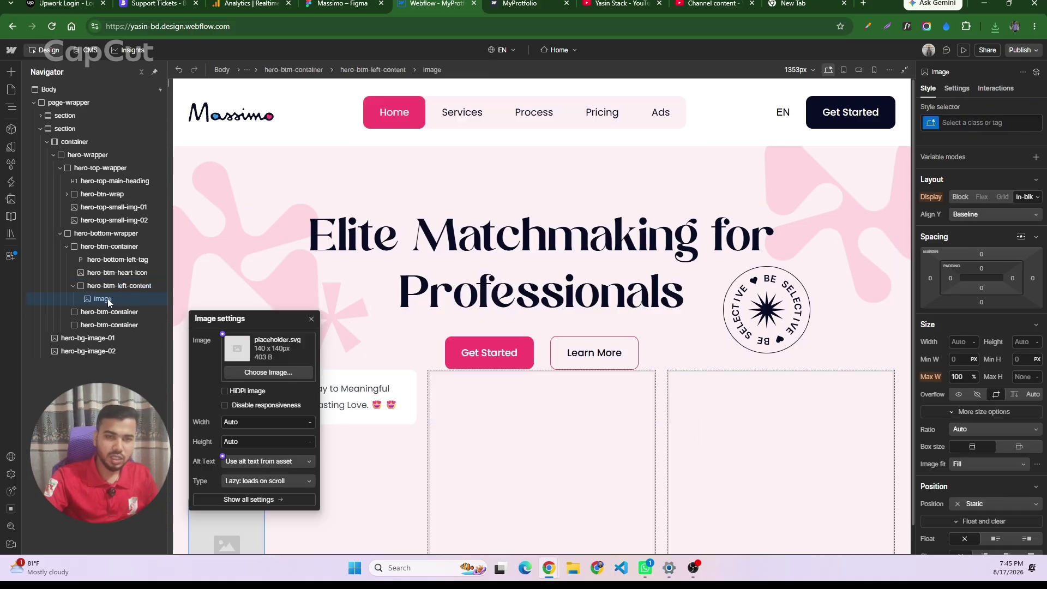
left_click(112, 285)
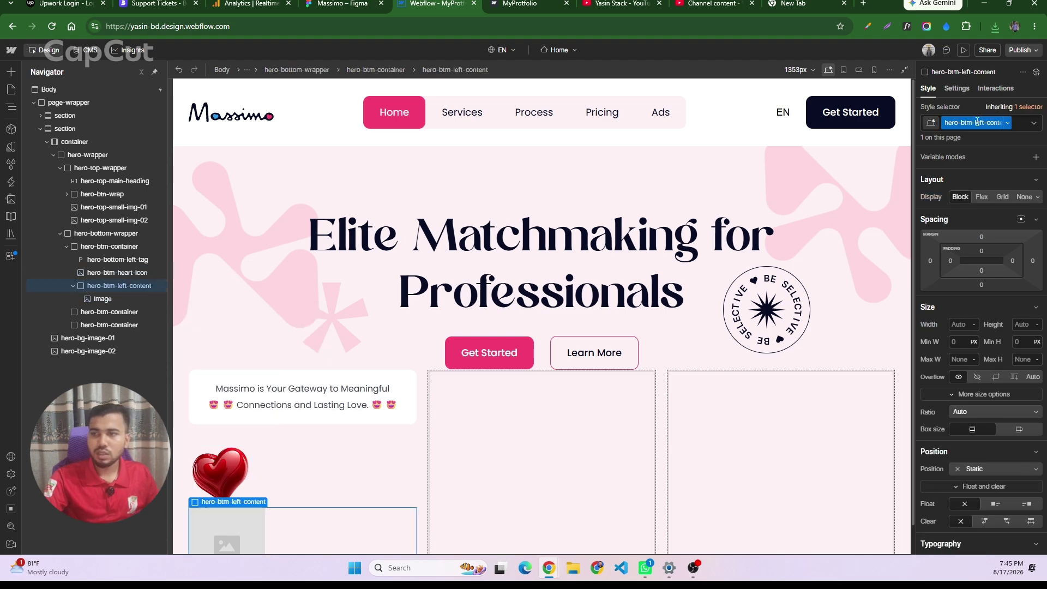
left_click(129, 297)
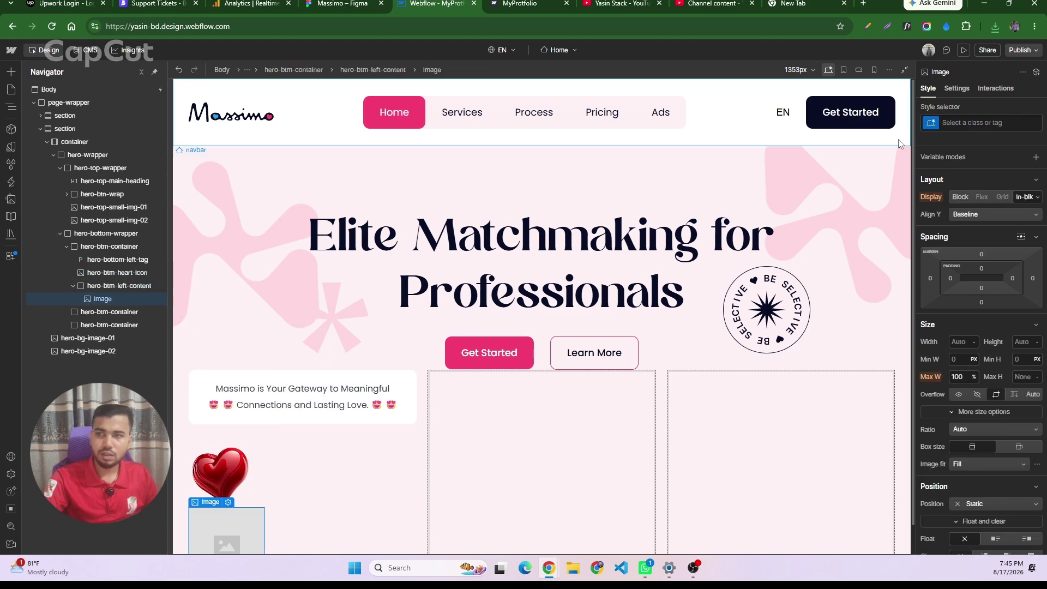
left_click(976, 123)
type("hero-btm-left-content")
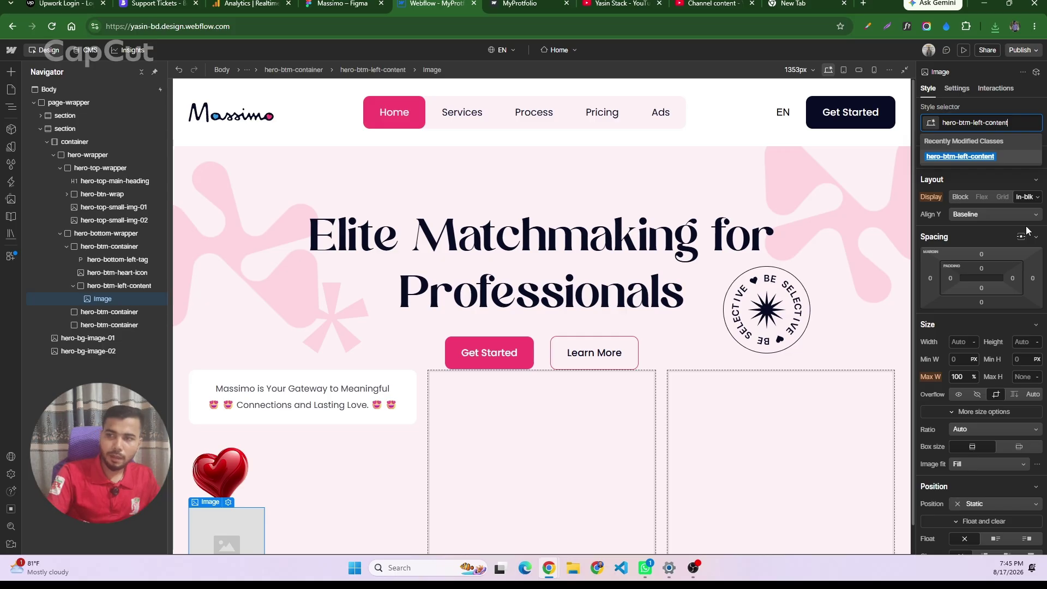
key("BackSpace")
key("BackSpace")
key("BackSpace")
key("BackSpace")
key("BackSpace")
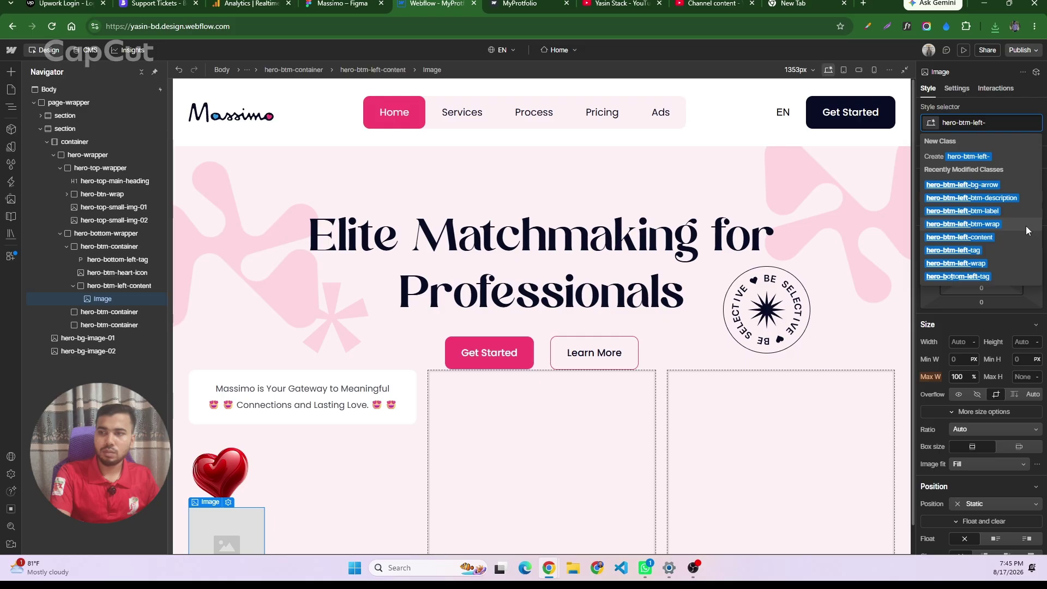
type("number-la")
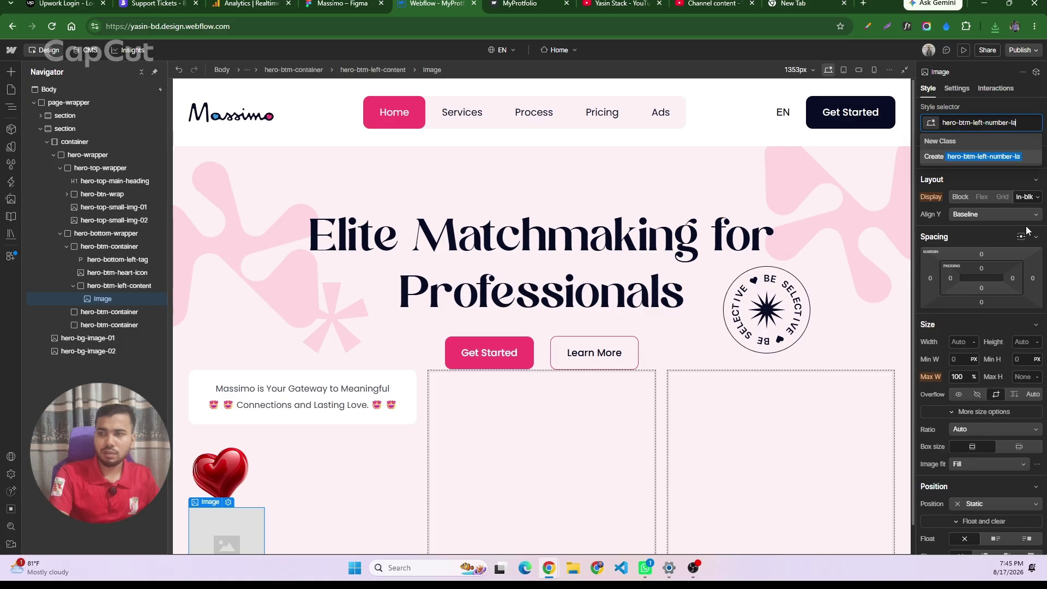
type("bel")
key("Return")
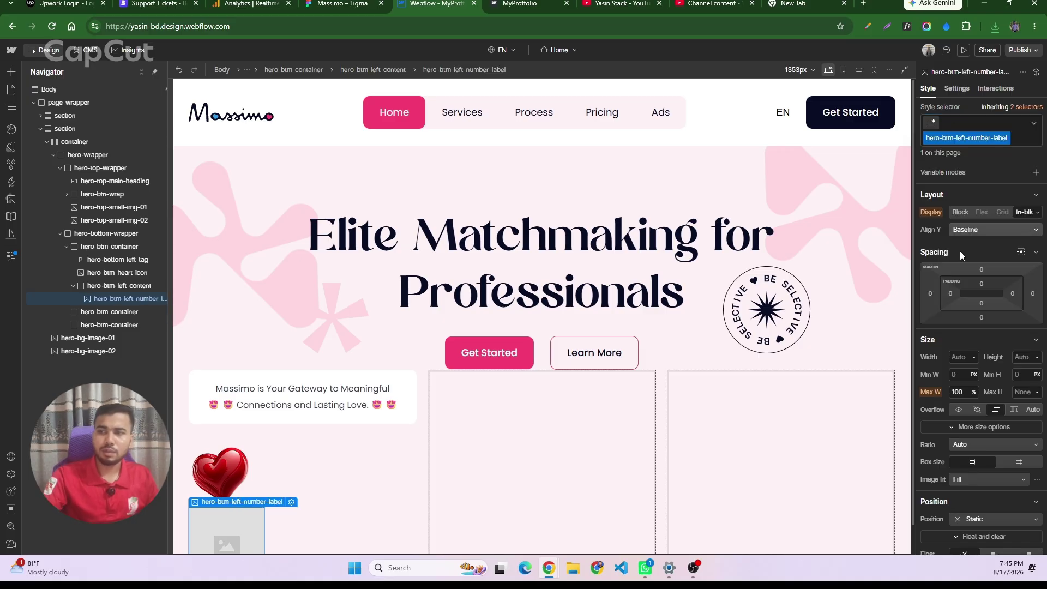
- Upload 1M+.svg from Downloads to the assets and use it as the hero-btm-left-number-label image
scroll(252, 465, "down", 1)
left_click(291, 472)
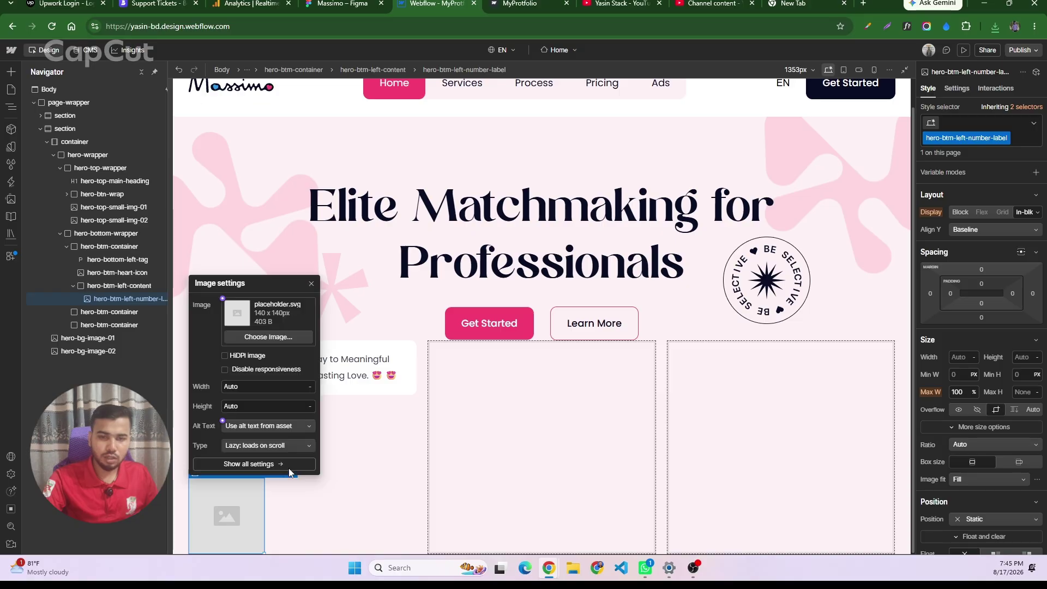
left_click(262, 333)
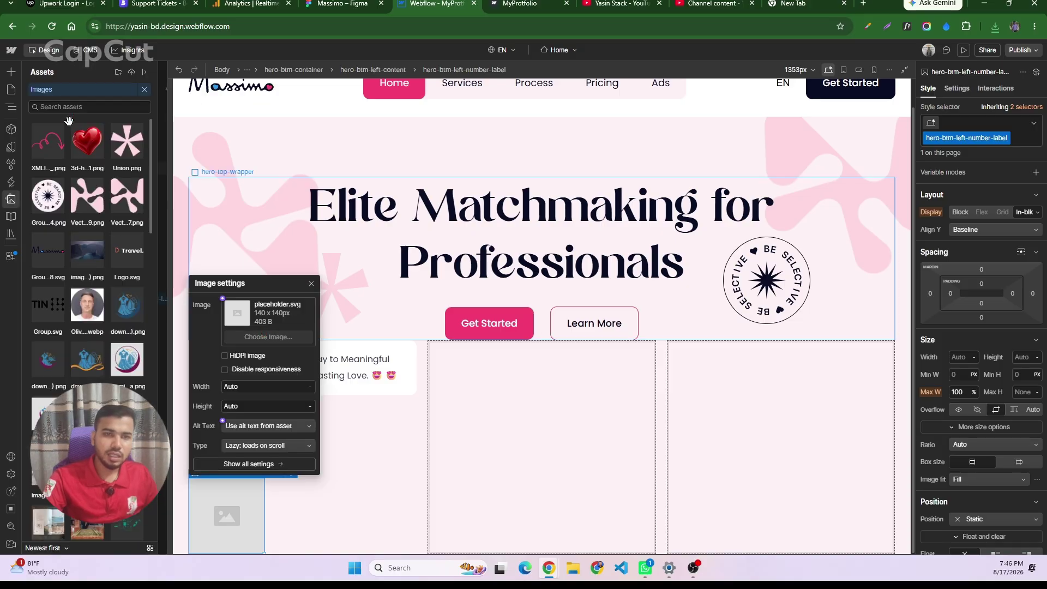
left_click(131, 72)
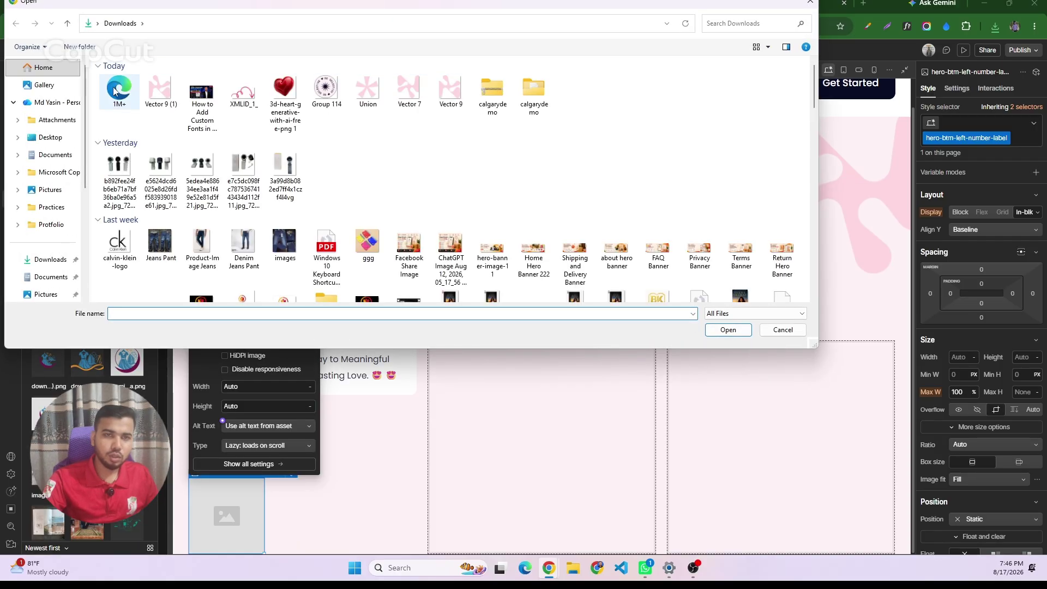
left_click(119, 90)
left_click(728, 330)
left_click(87, 195)
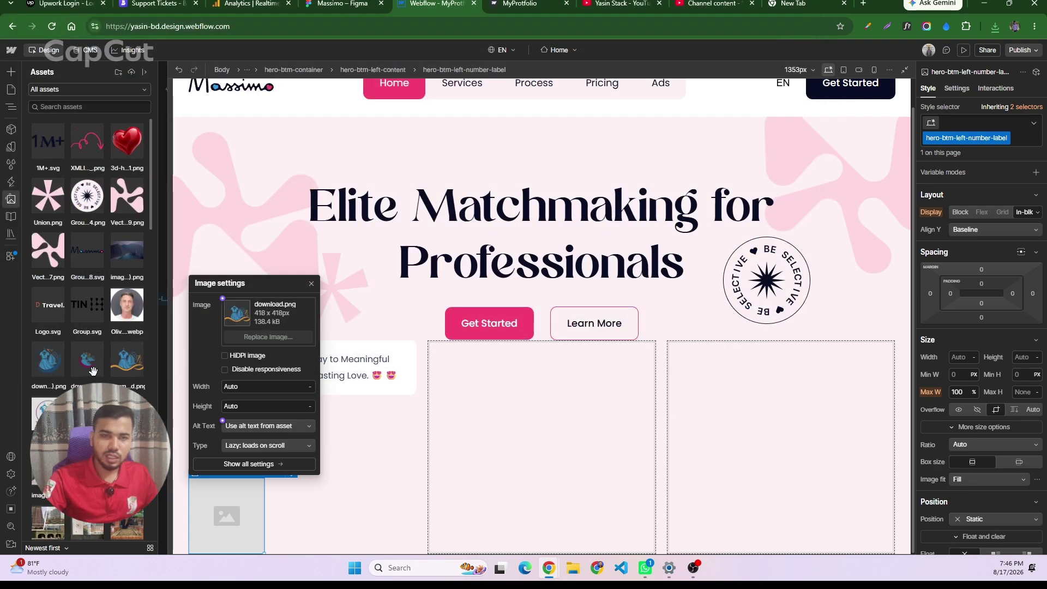
left_click(39, 143)
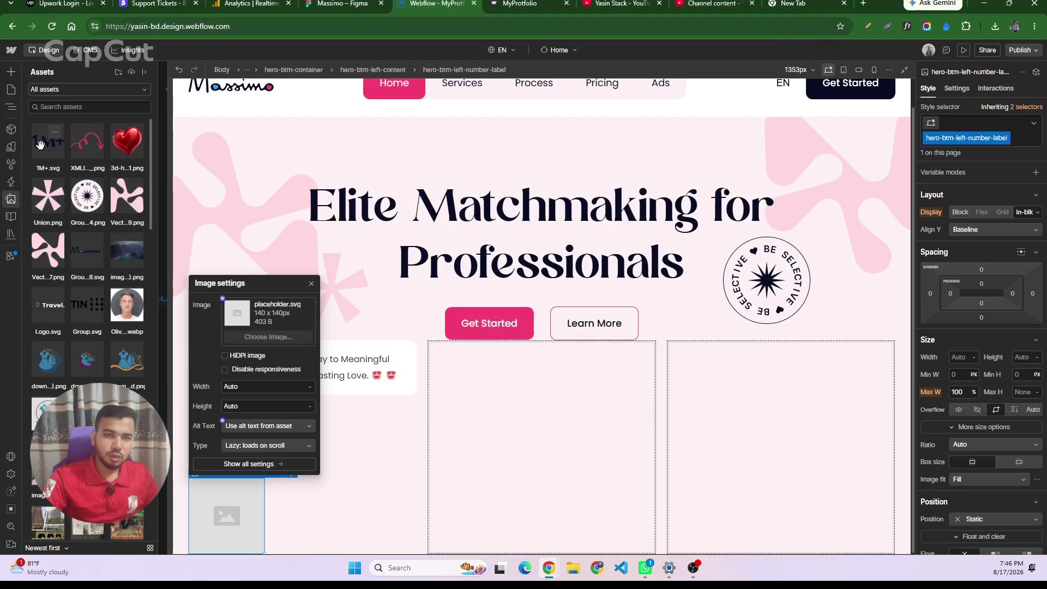
left_click(41, 145)
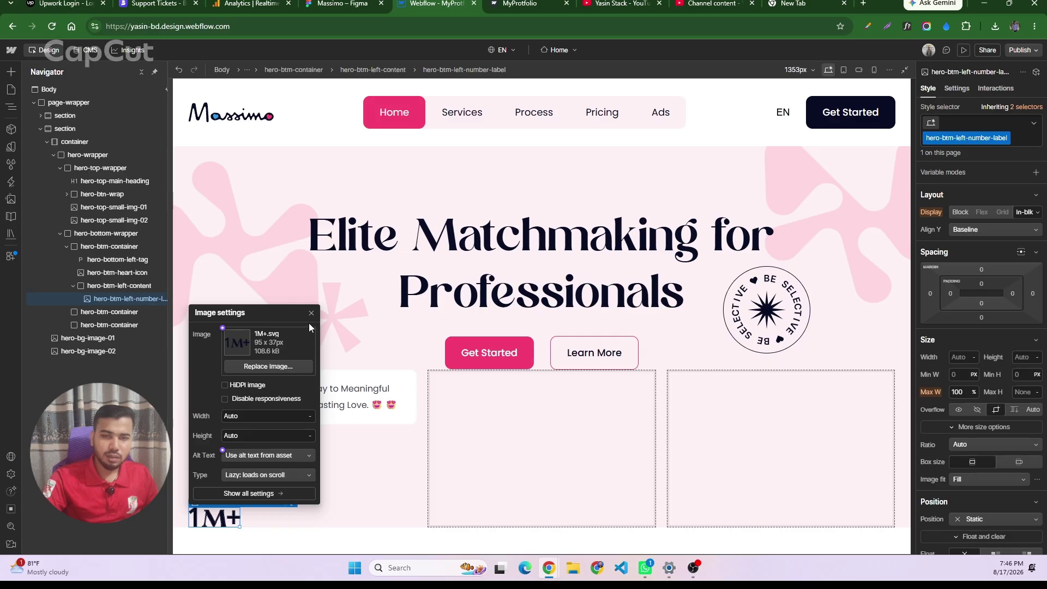
left_click(311, 315)
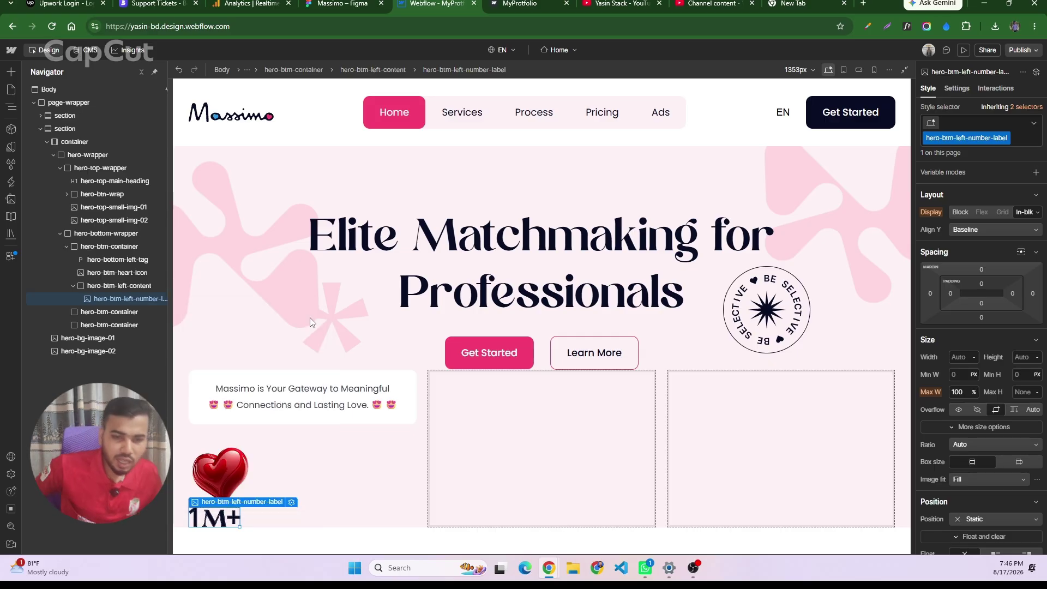
- Look up the 1M+ text's width in Figma and set hero-btm-left-number-label's maximum width to 100 px in Webflow
left_click(256, 478)
left_click(201, 523)
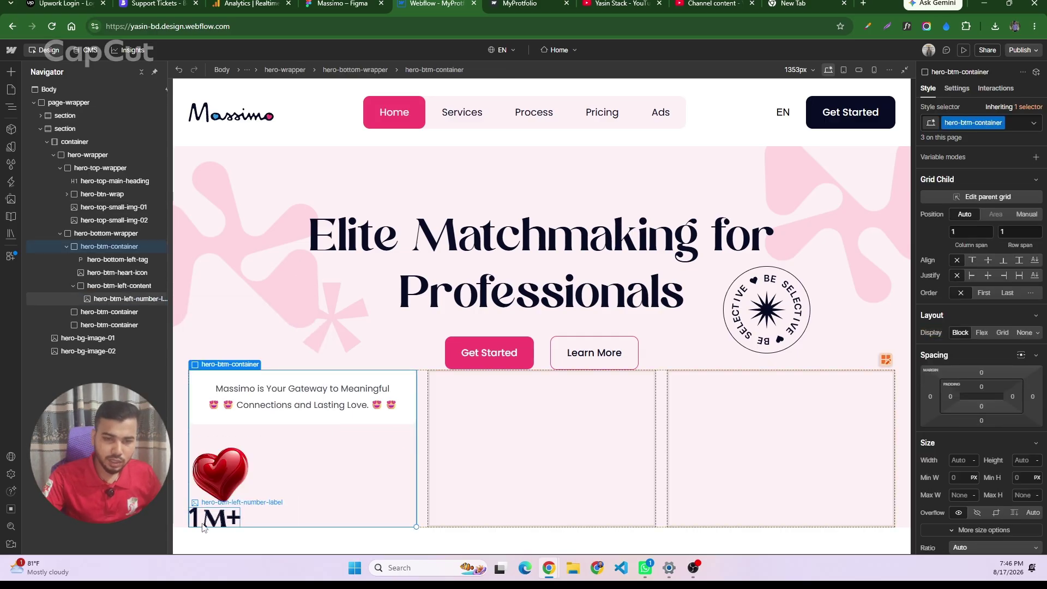
left_click(343, 4)
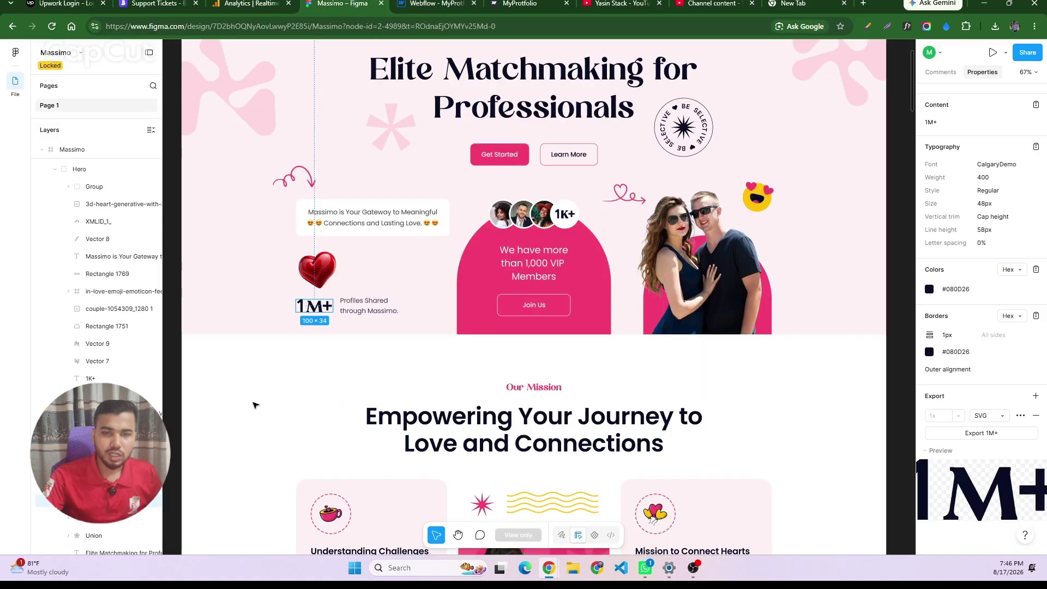
scroll(961, 218, "up", 5)
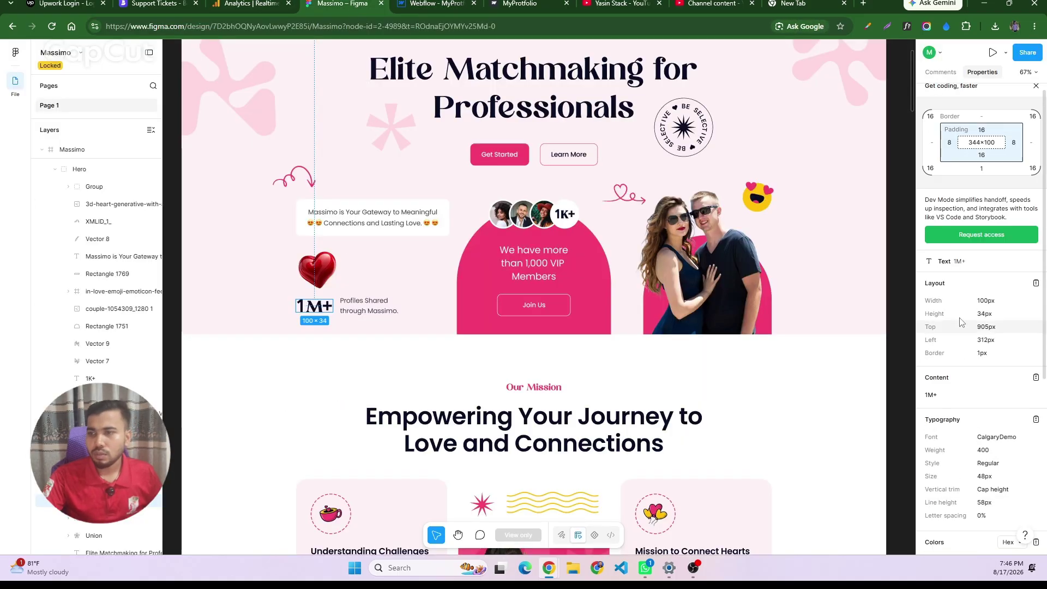
key("ctrl+Tab")
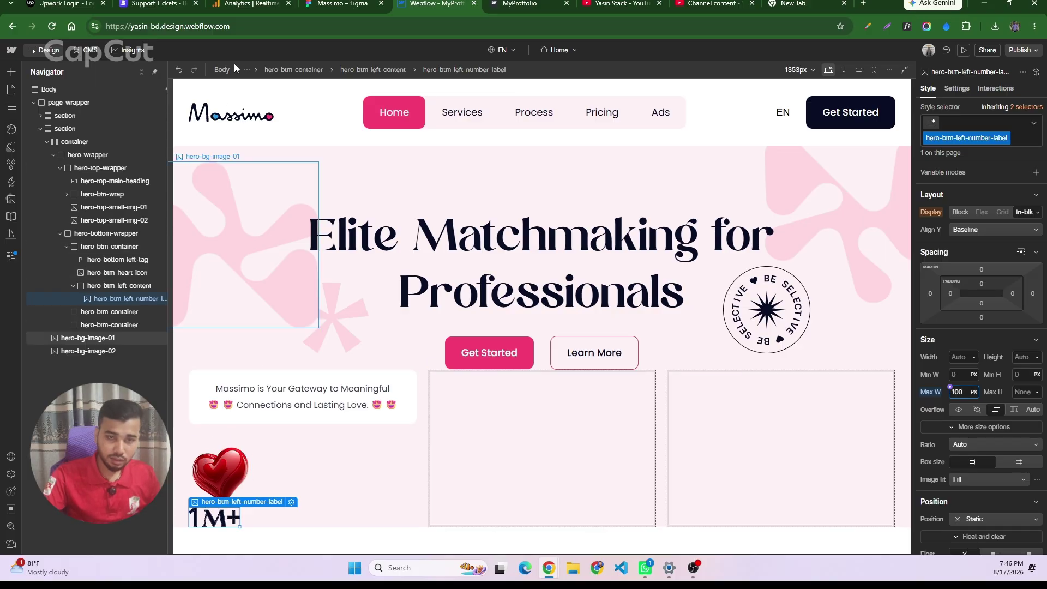
- Check the Profiles Shared text's layout in Figma, and set hero-btm-left-content's top margin to 10 px in Webflow
left_click(112, 286)
key("ctrl+shift+Tab")
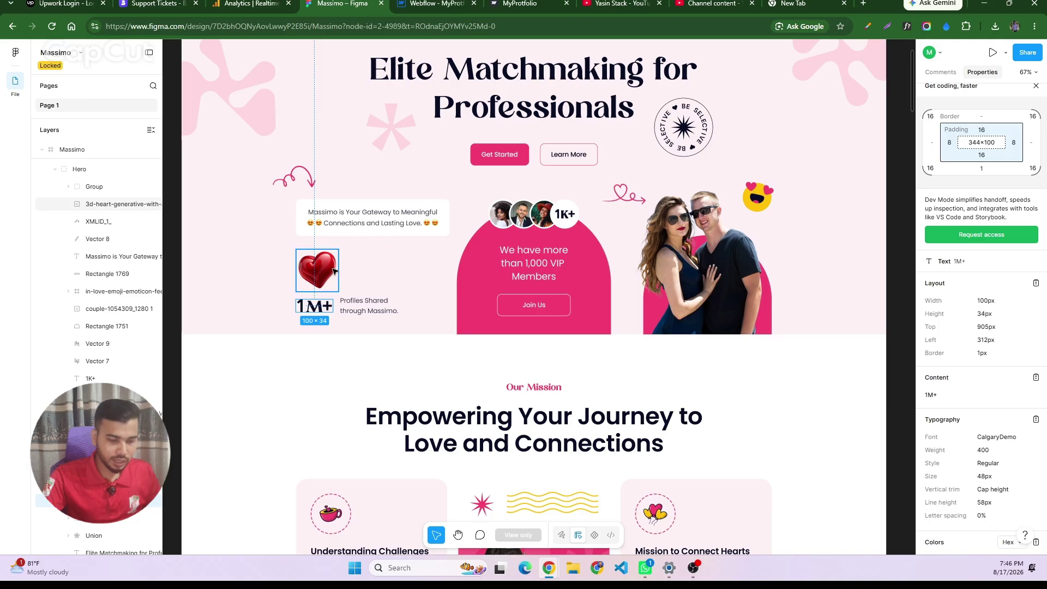
scroll(324, 272, "up", 5)
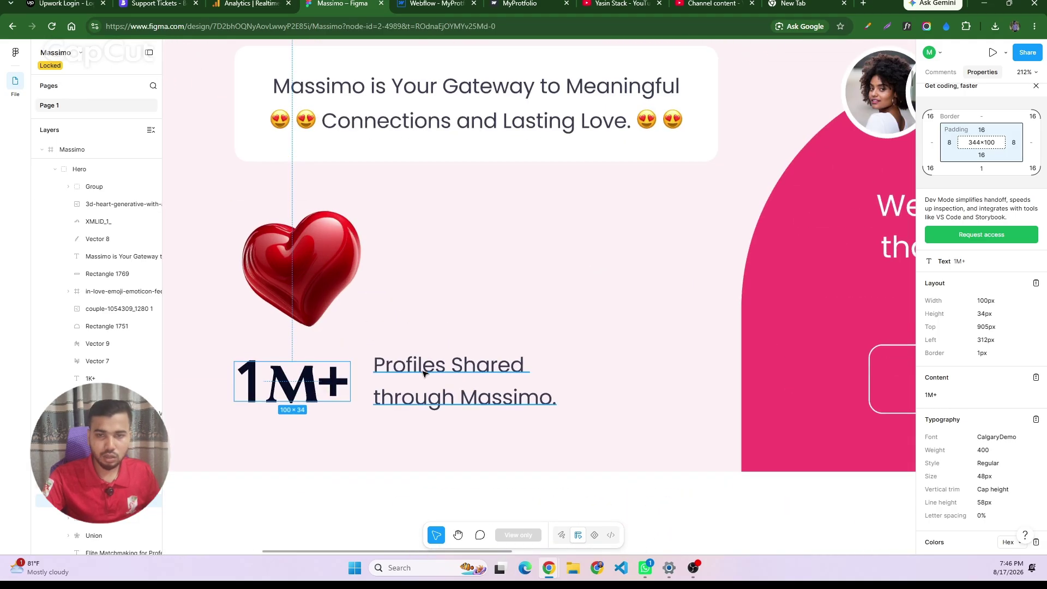
left_click(423, 373)
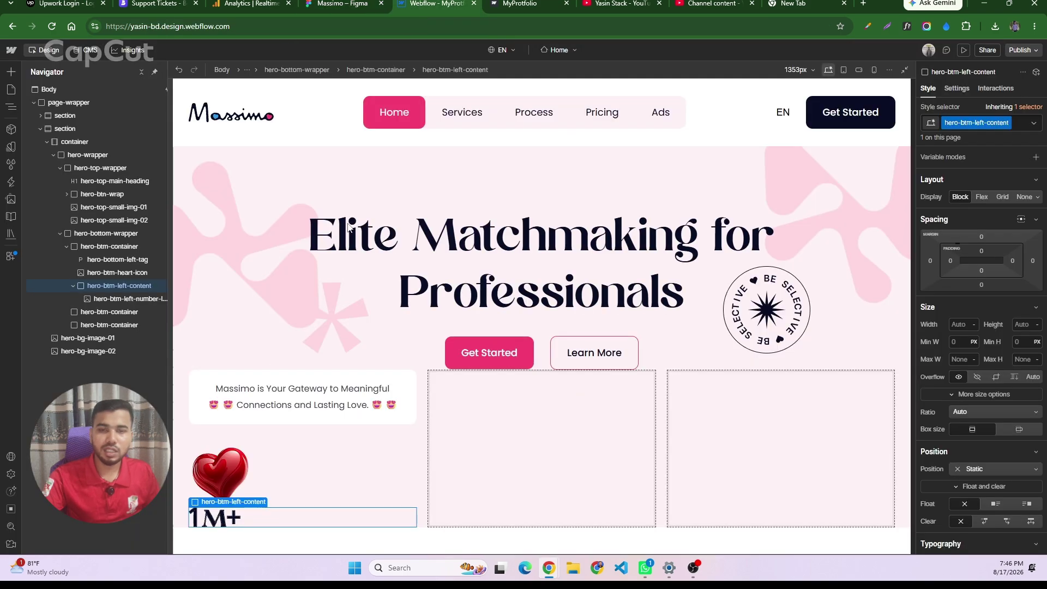
left_click(424, 4)
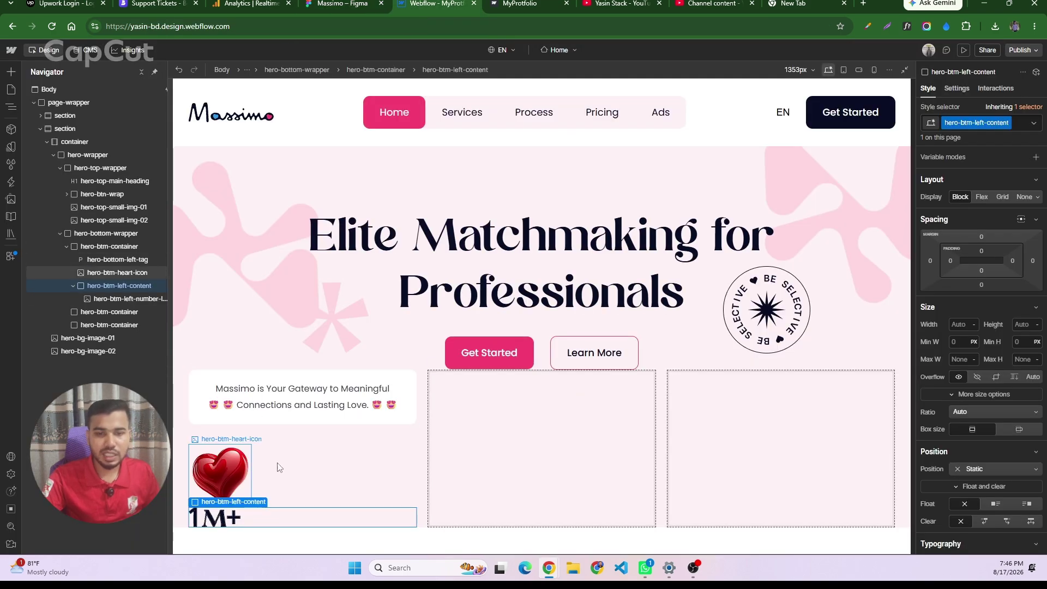
left_click(982, 238)
type("10")
key("Return")
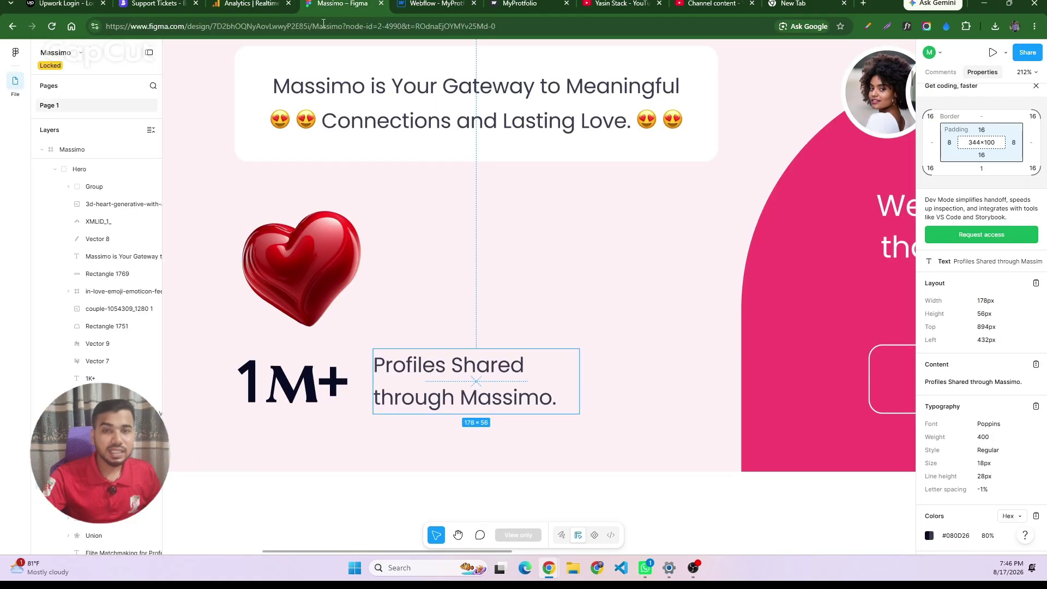
- Measure the stat text's distance to the hero's bottom edge in Figma and add combo class is-pd-btm-sm to Webflow's first hero-btm-container
left_click(338, 4)
scroll(495, 440, "down", 5)
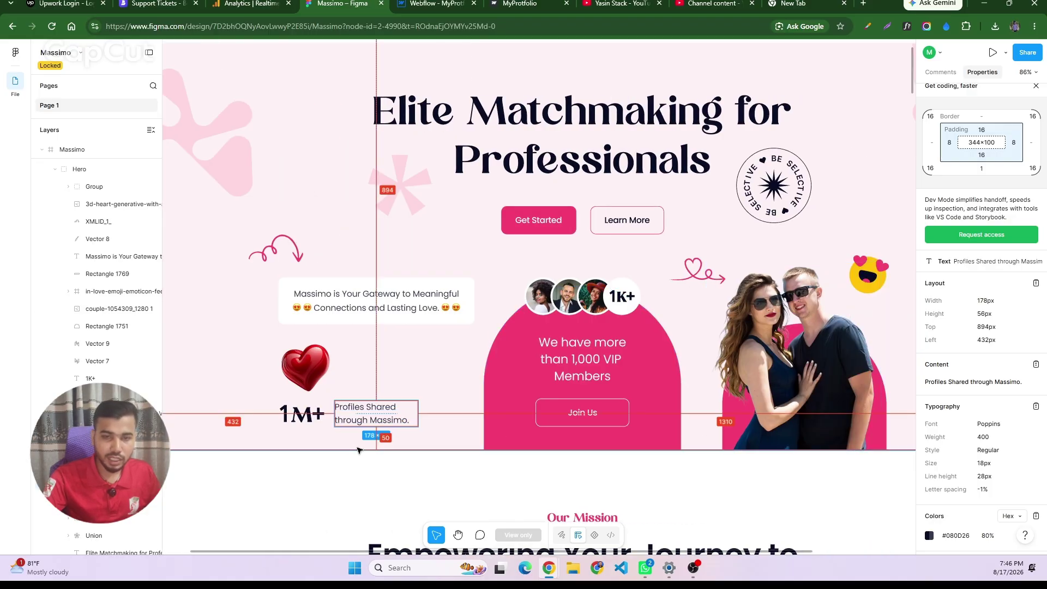
key("ctrl+Tab")
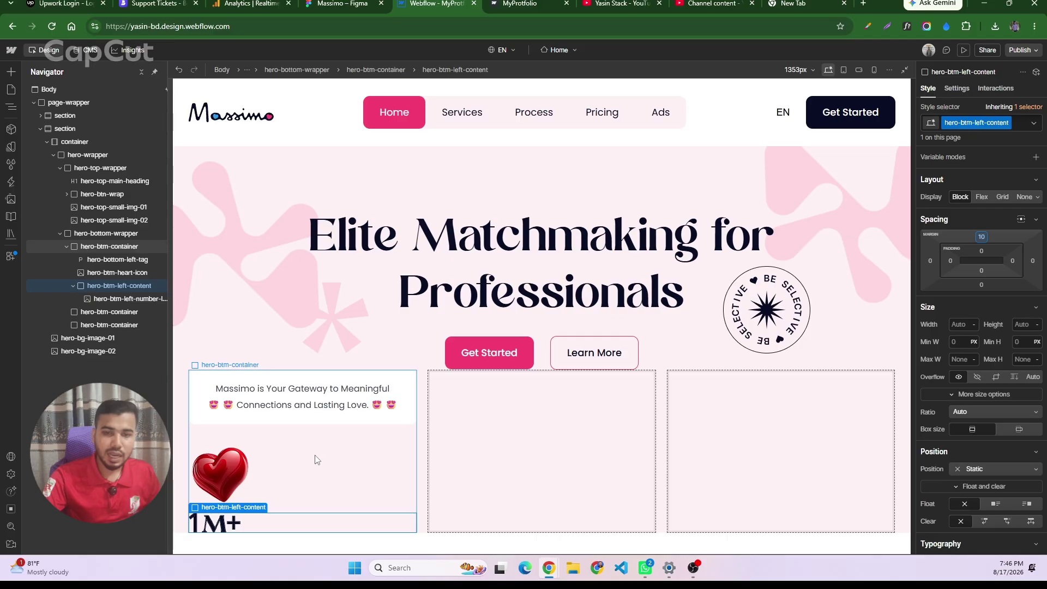
left_click(102, 234)
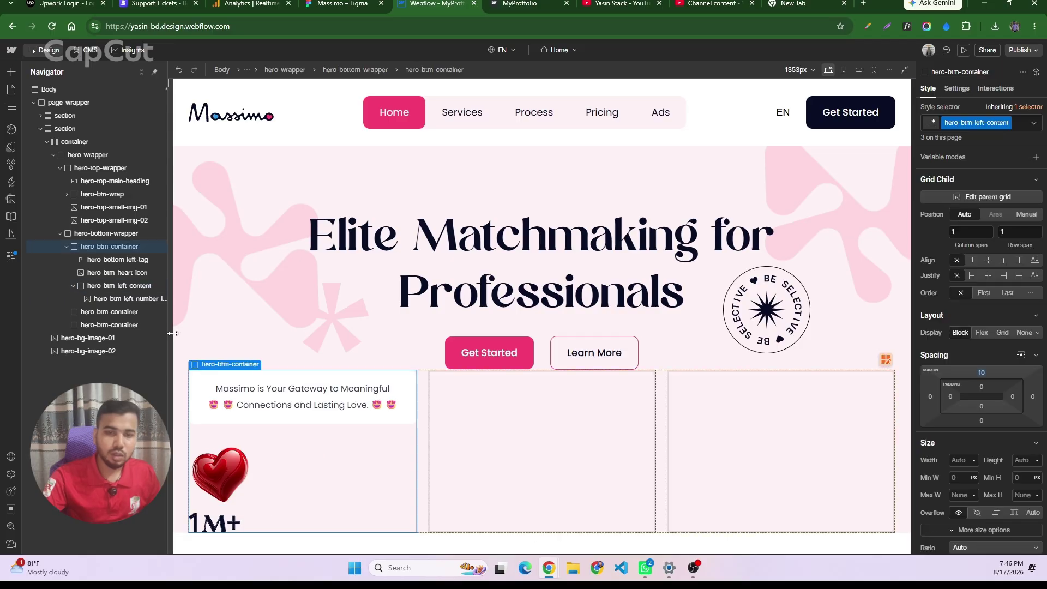
left_click(103, 247)
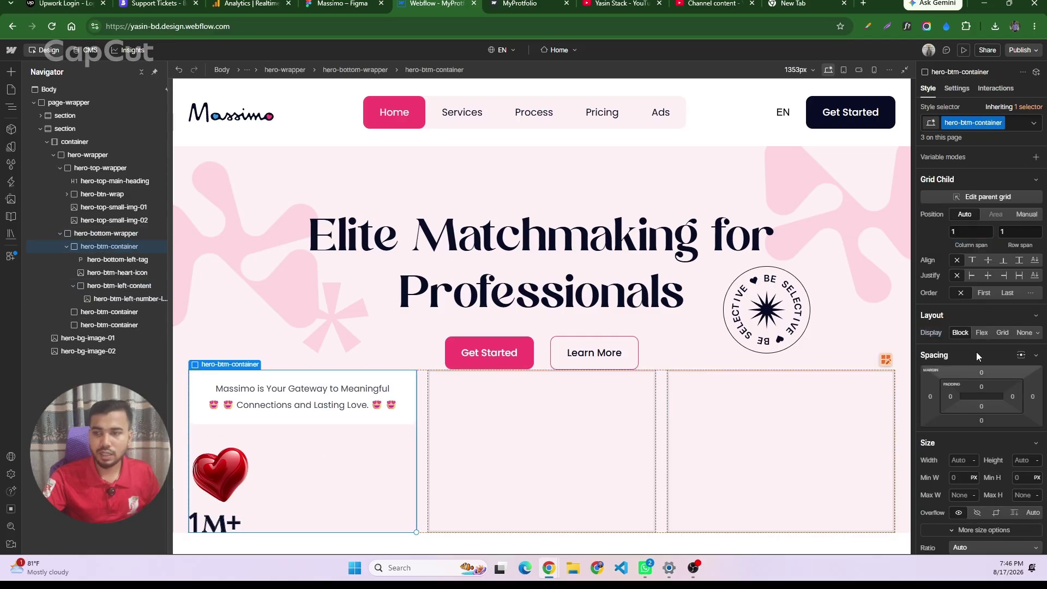
left_click(1013, 122)
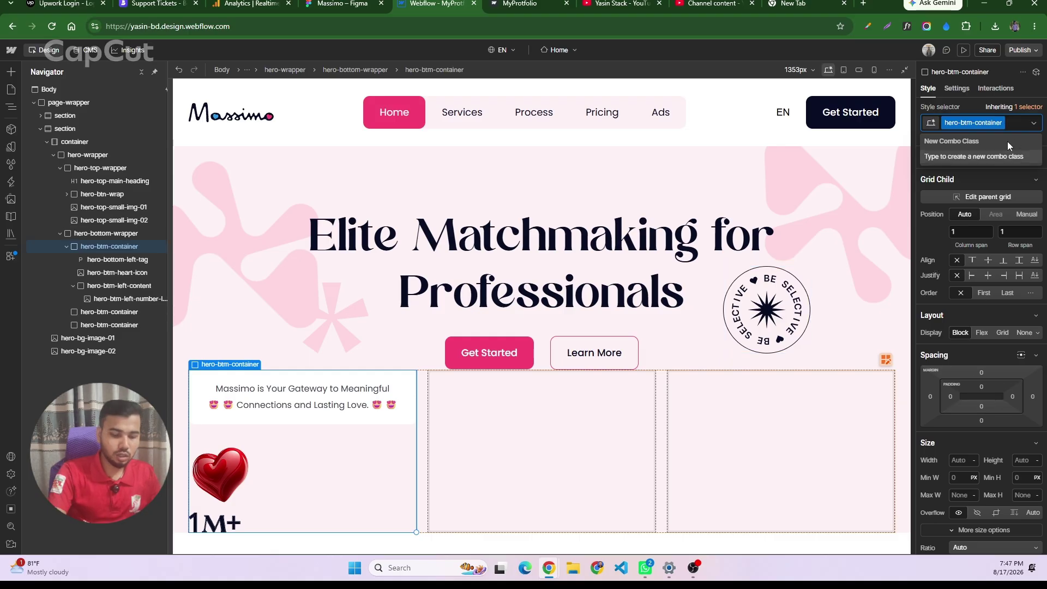
type("is-")
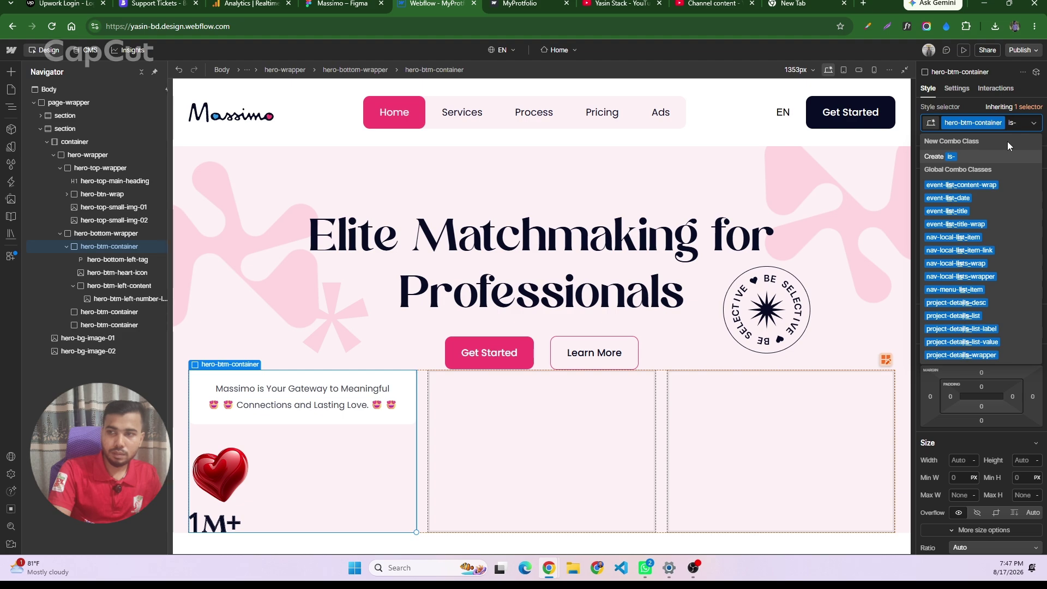
type("ps")
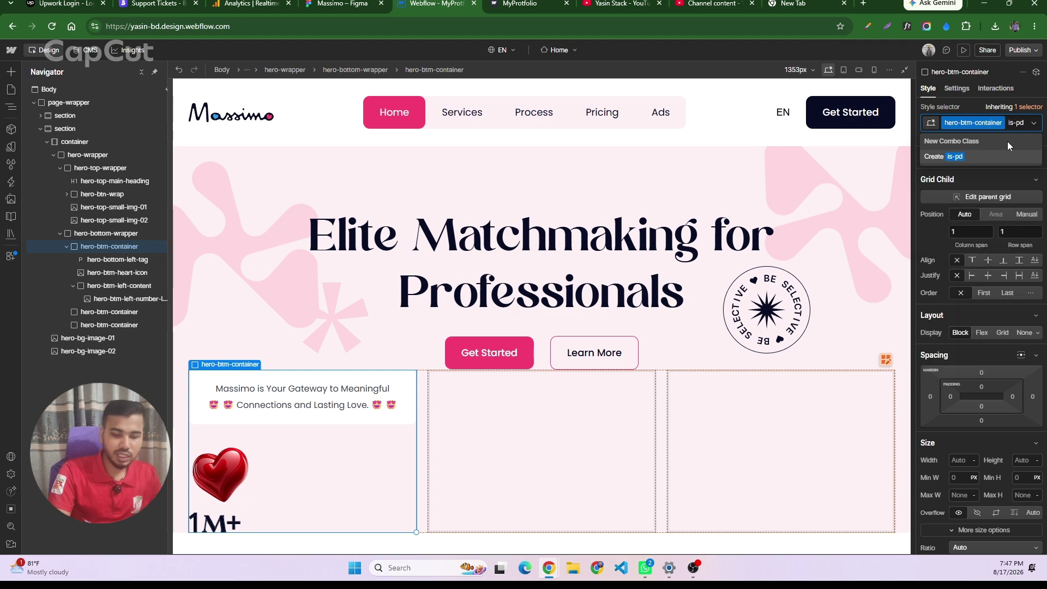
type("-btm")
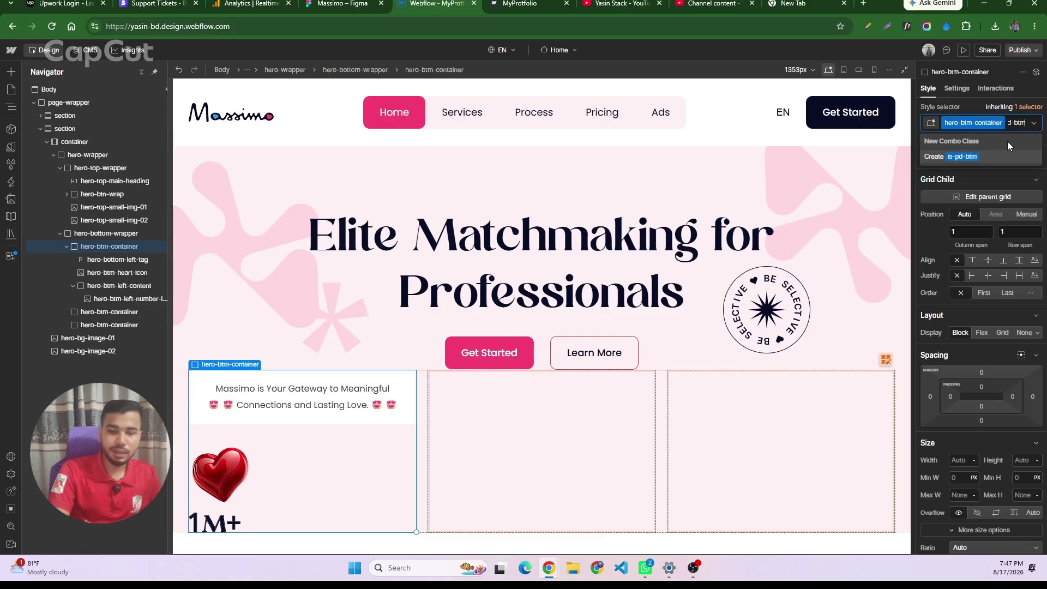
type("-sm")
key("Return")
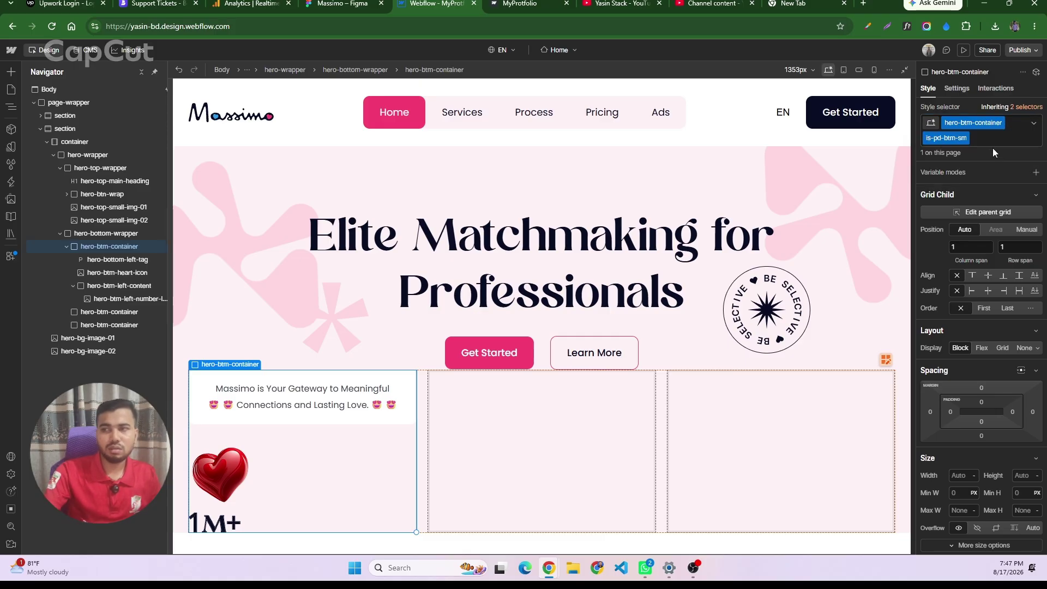
- Set the bottom padding of the is-pd-btm-sm combo class to 50 px
left_click(982, 421)
type("50")
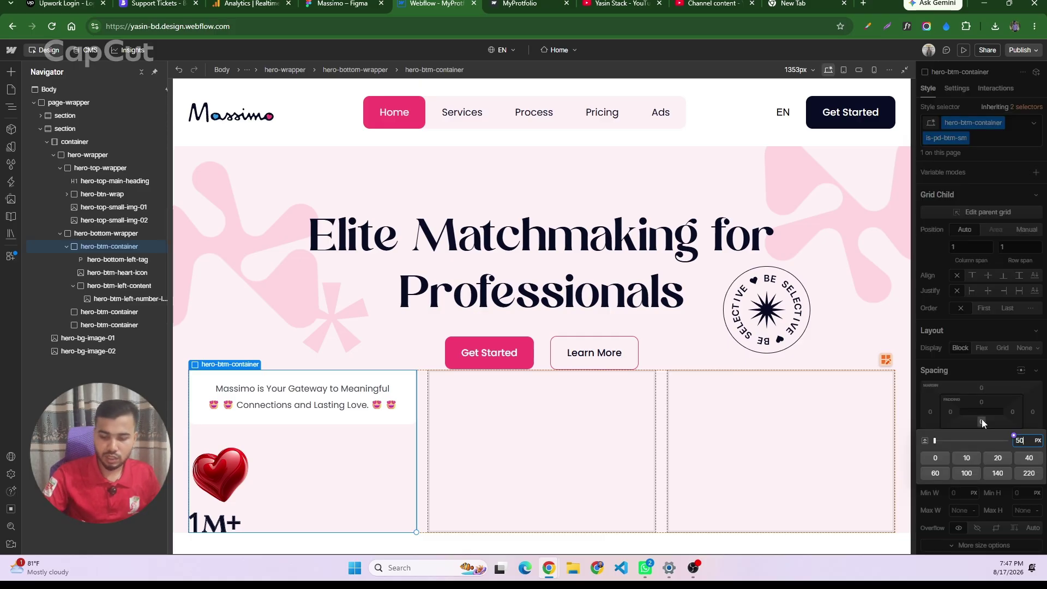
key("Return")
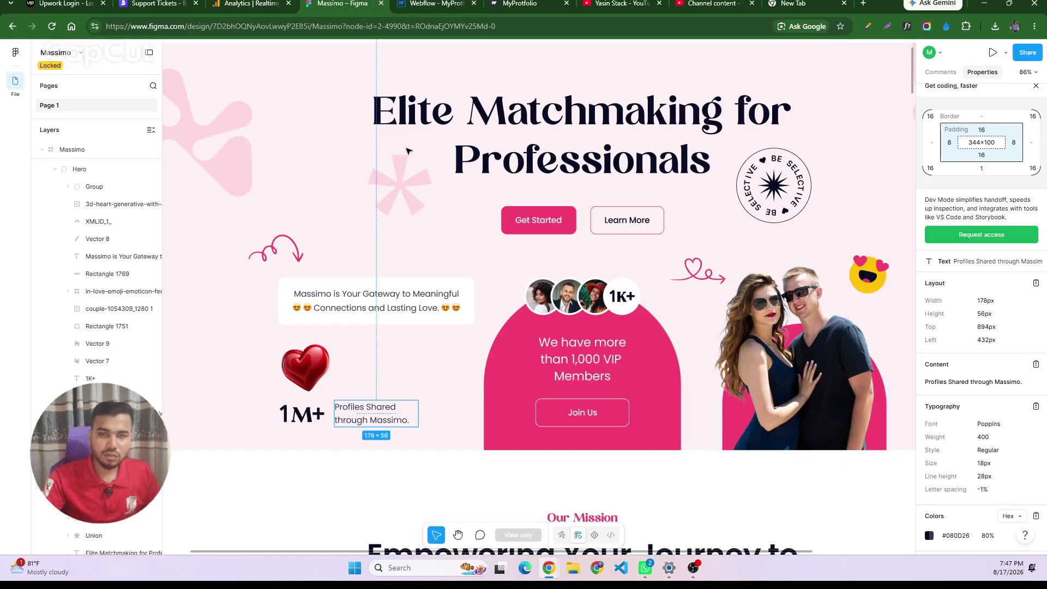
- Copy the text beside the 1M+ number in Figma and add a Paragraph element inside hero-btm-left-content in Webflow
key("ctrl+shift+Tab")
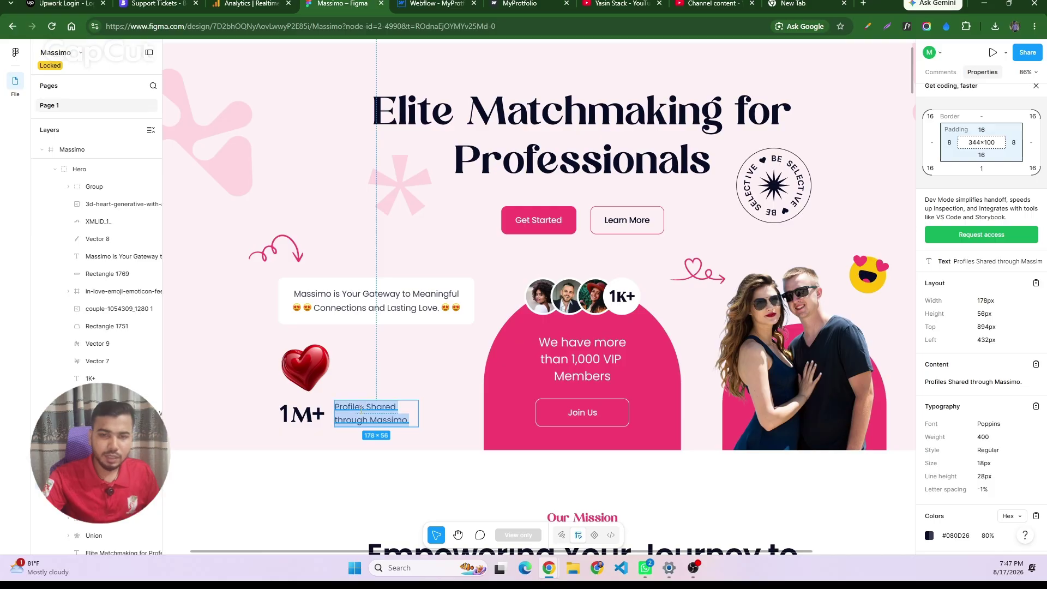
left_click(428, 3)
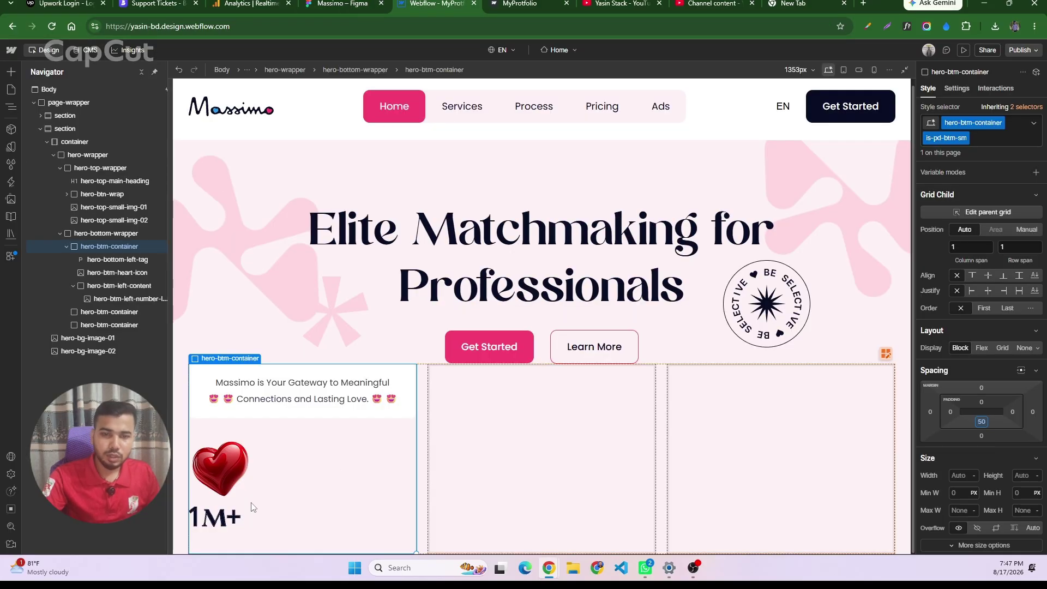
left_click(231, 518)
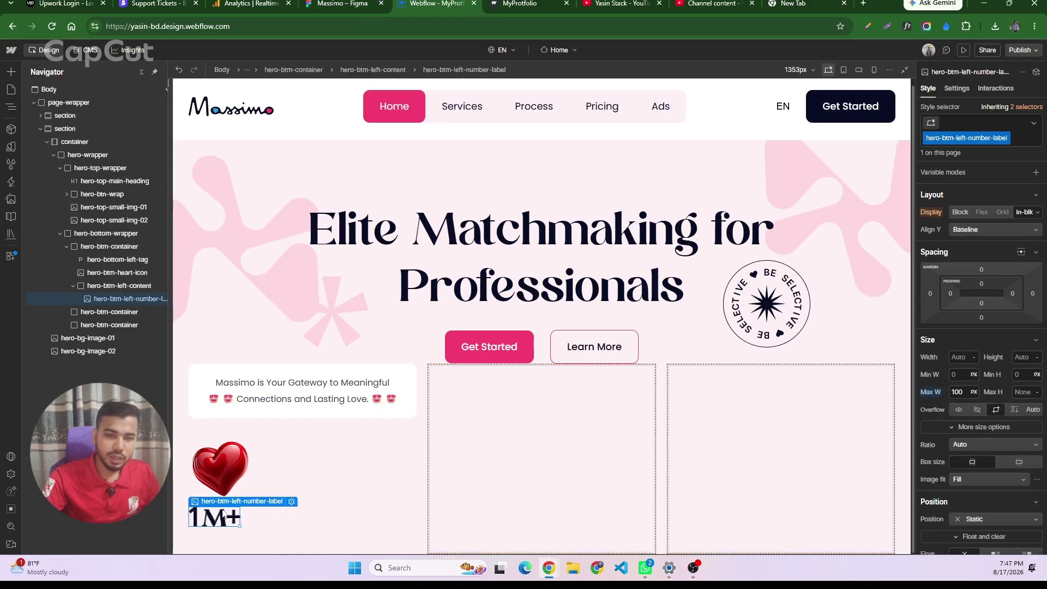
left_click(107, 286)
key("ctrl+e")
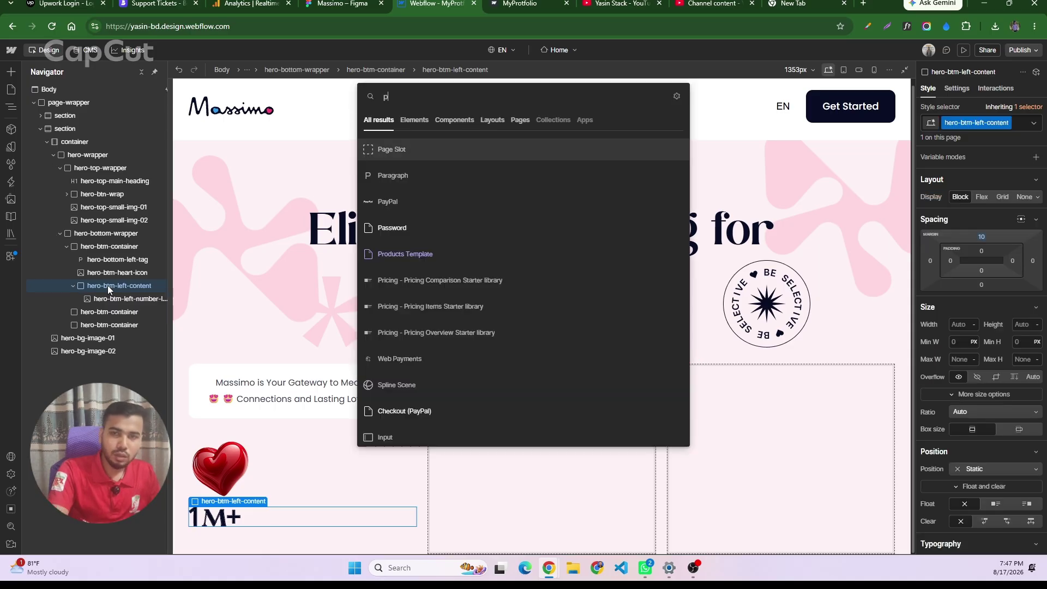
type("p")
key("Down")
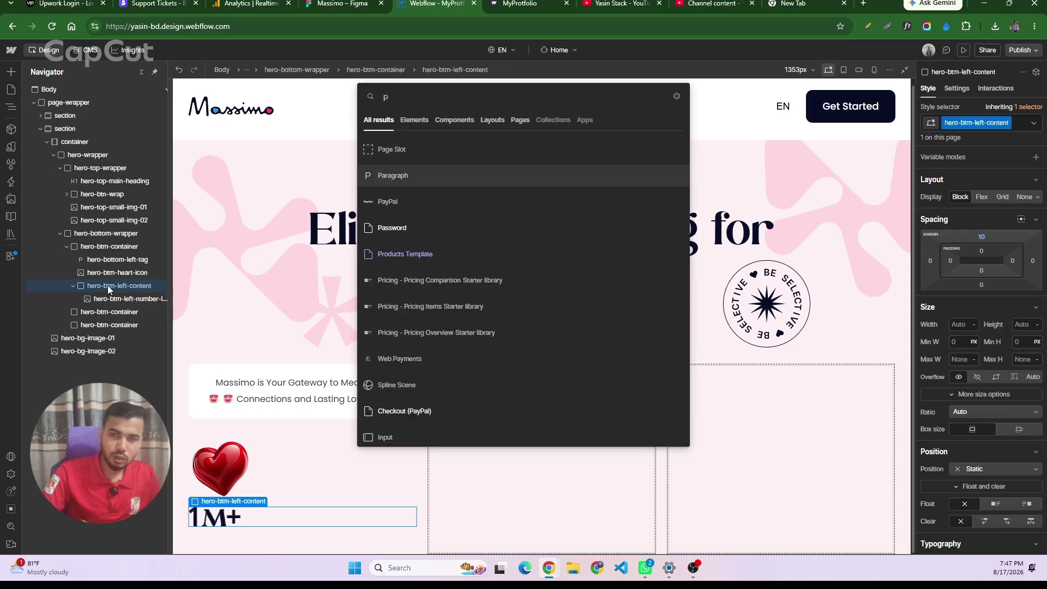
key("Return")
- Replace the new paragraph's placeholder text with "Profiles Shared through Massimo."
left_click(959, 90)
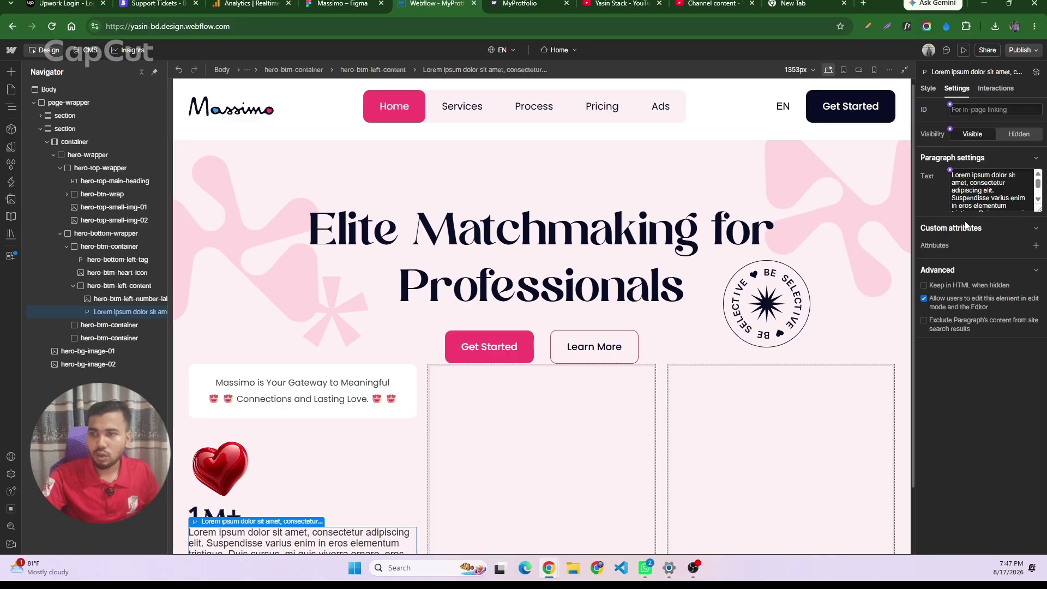
triple_click(977, 189)
type("Profiles Shared through Massimo.")
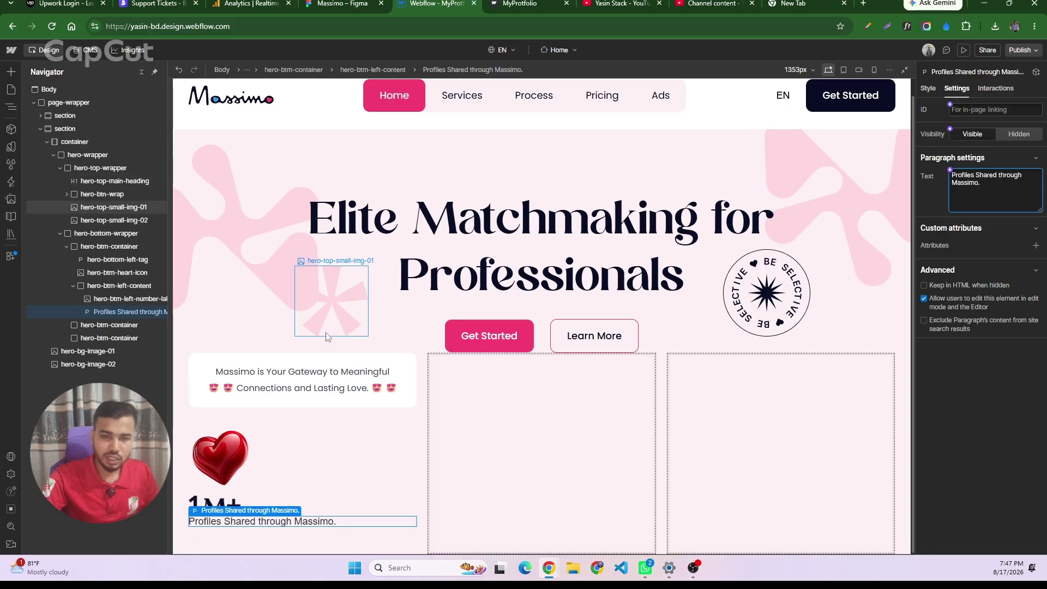
- Change hero-btm-left-content's display to a horizontal Flex layout with its items vertically centered
left_click(112, 286)
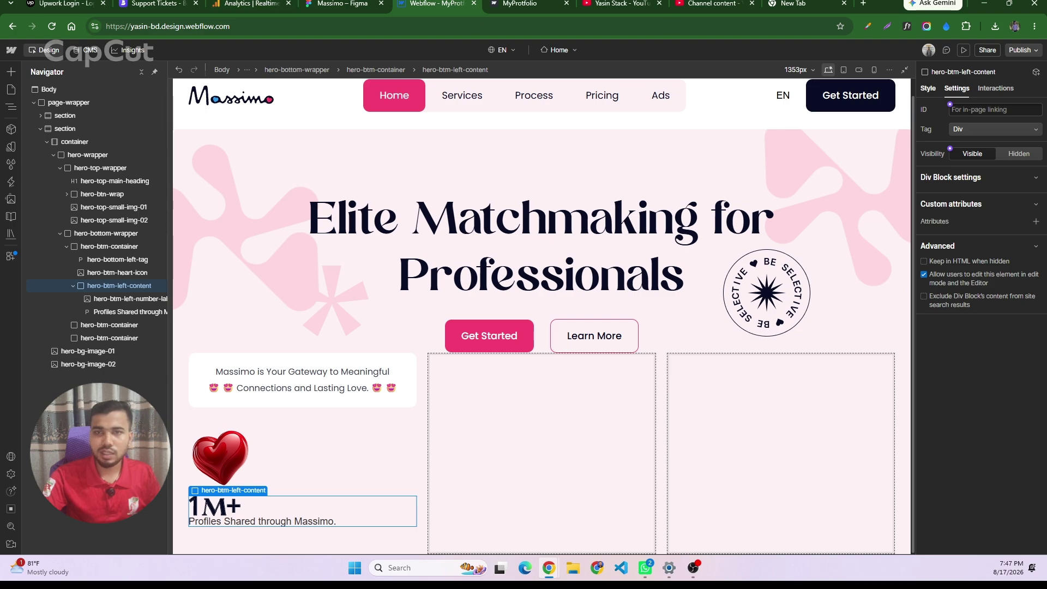
left_click(928, 88)
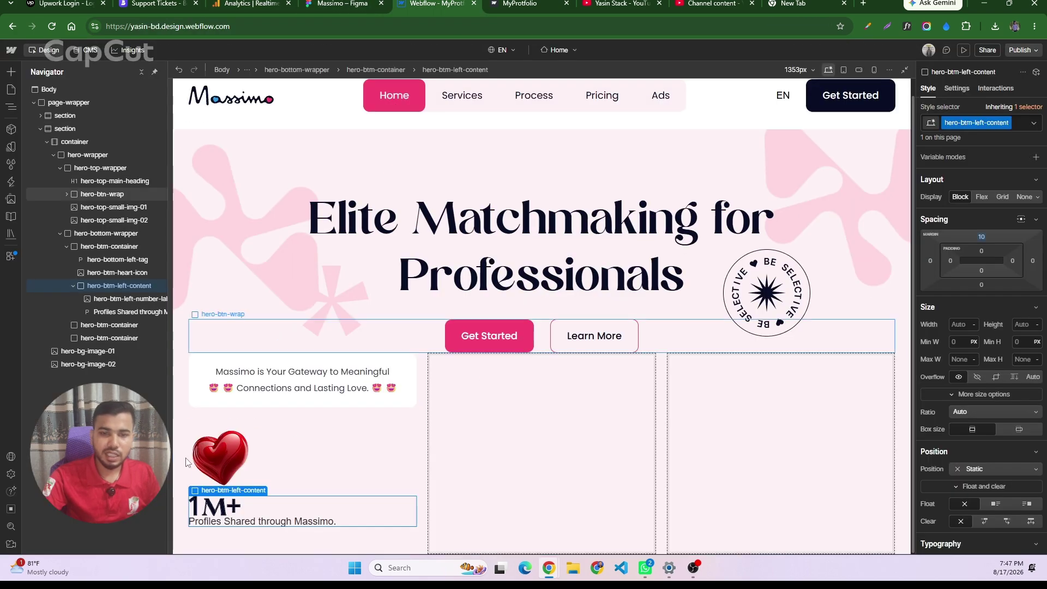
left_click(981, 197)
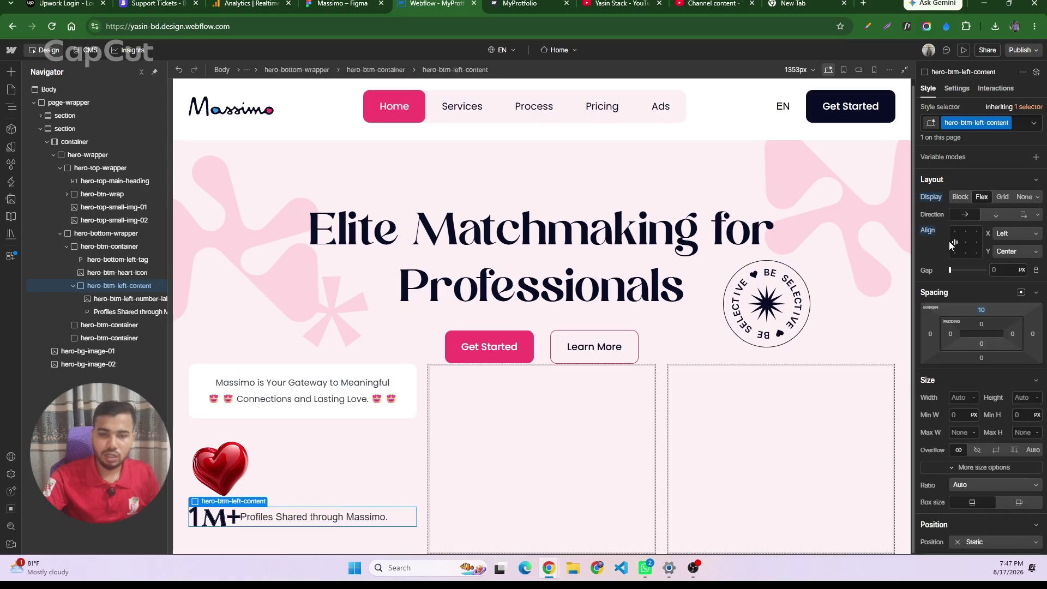
- Measure the spacing between 1M+ and its text in Figma and set hero-btm-left-content's gap to 20 px in Webflow
key("ctrl+shift+Tab")
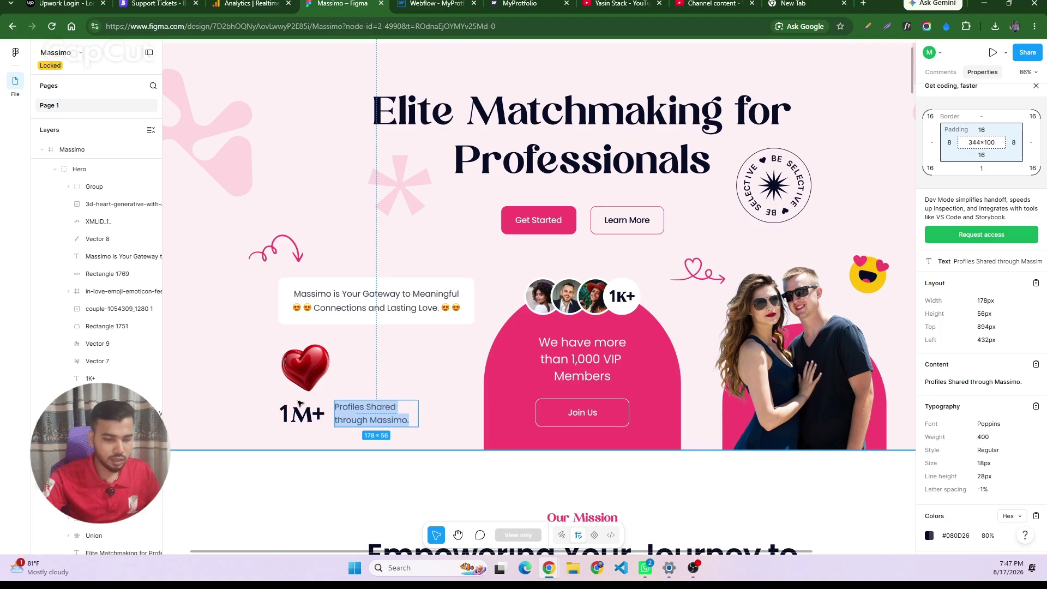
scroll(300, 401, "up", 5)
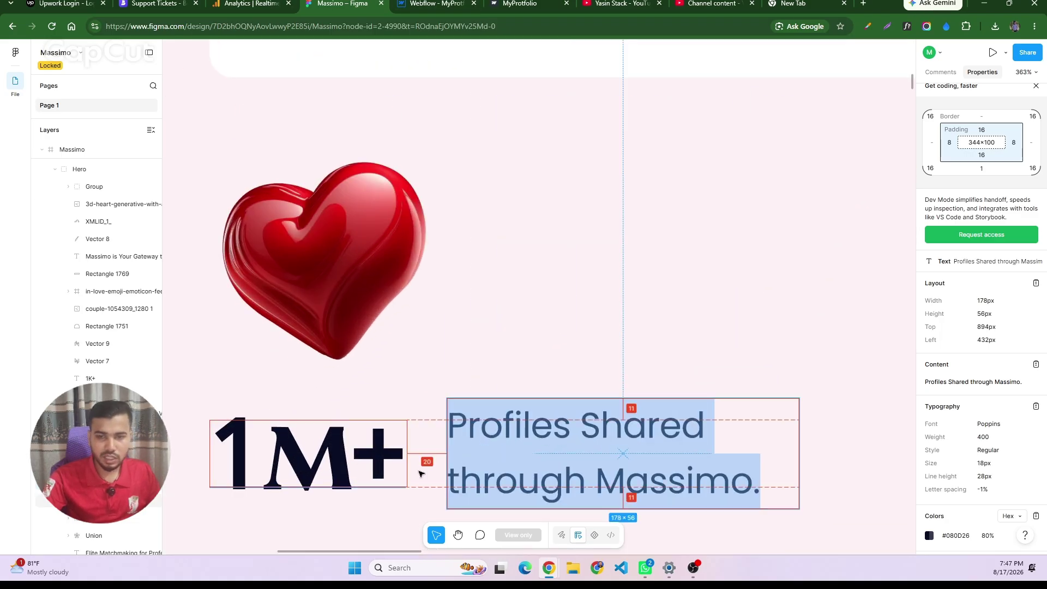
key("ctrl+Tab")
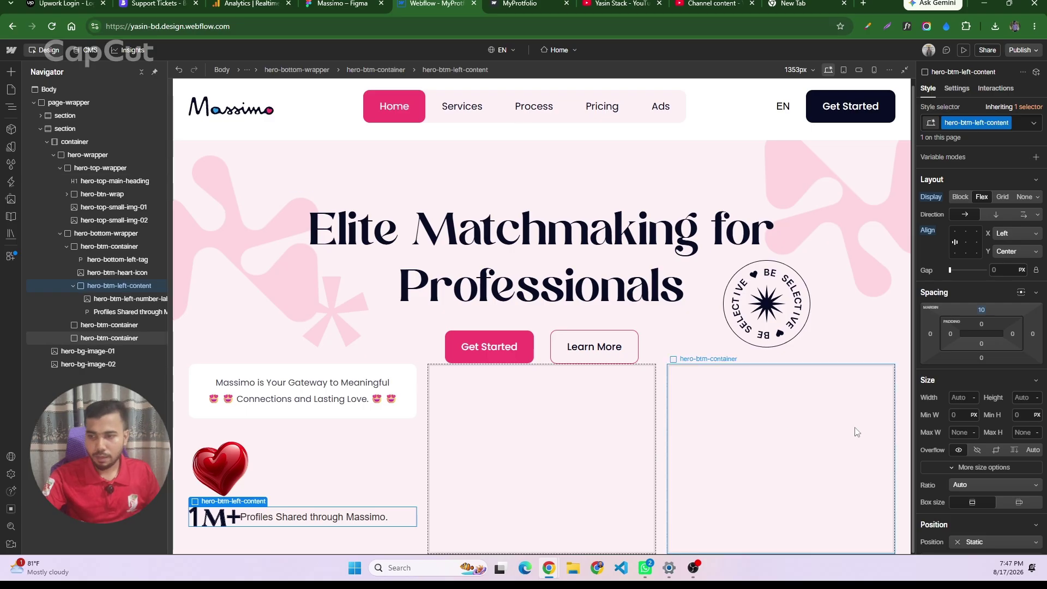
left_click(1009, 271)
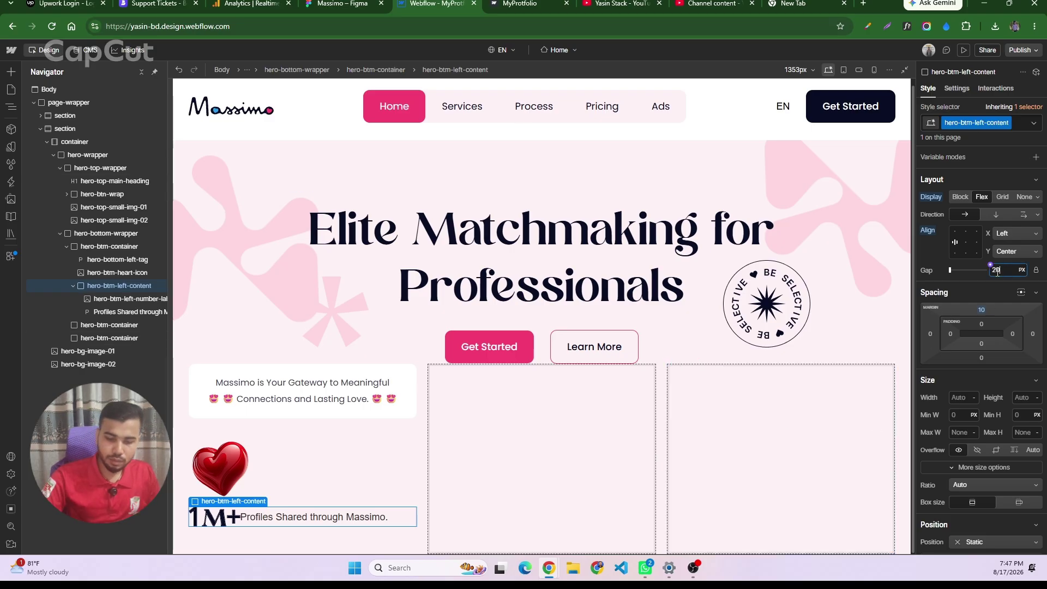
type("20")
key("Return")
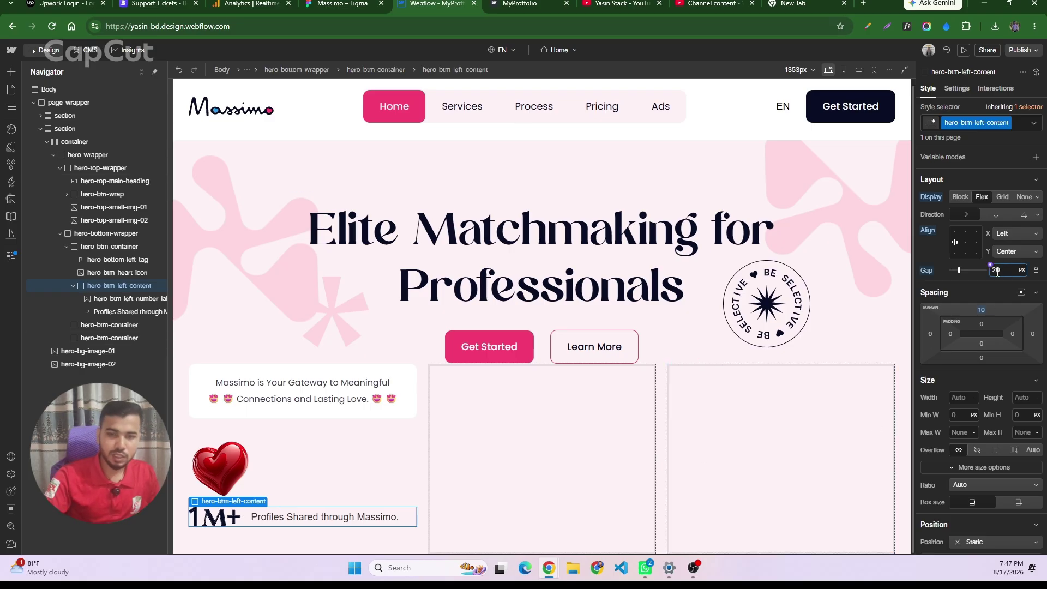
- Look up the Profiles Shared text's width in Figma and try 178 as the Webflow paragraph's maximum width
left_click(333, 4)
scroll(498, 296, "down", 5)
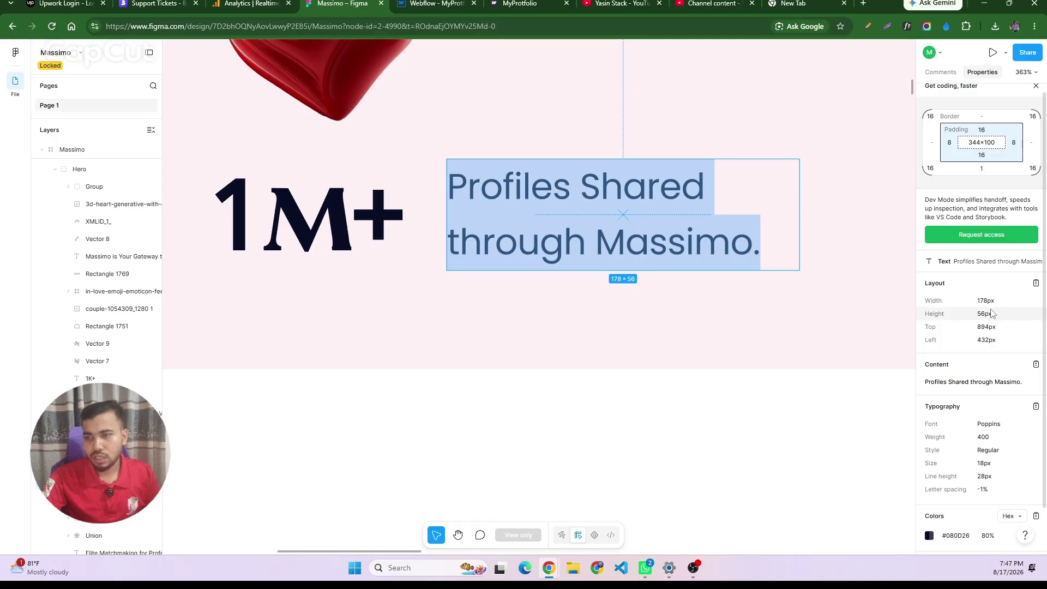
left_click(417, 3)
left_click(349, 518)
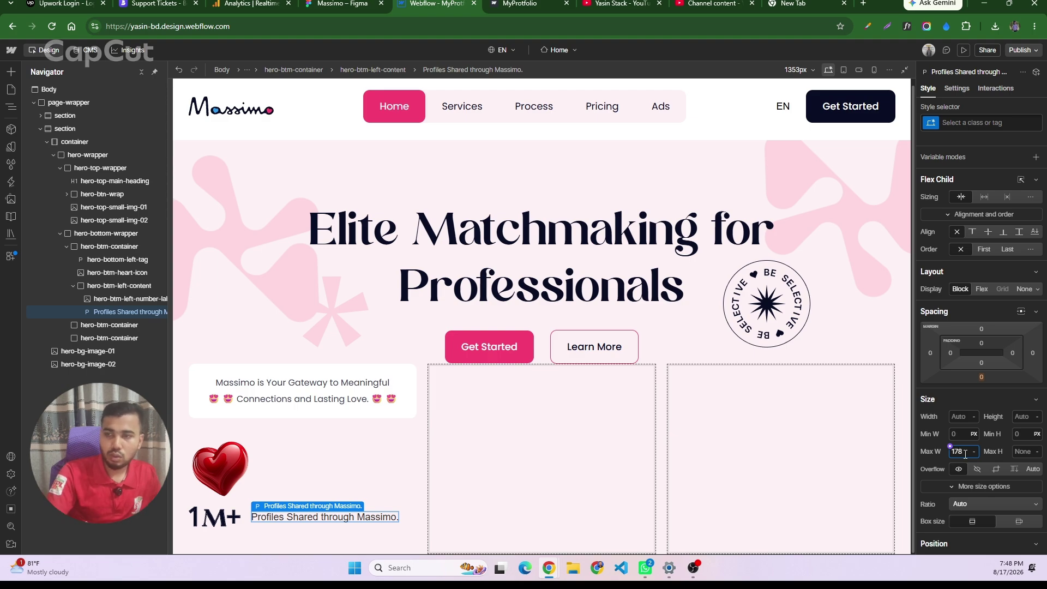
key("BackSpace")
key("BackSpace")
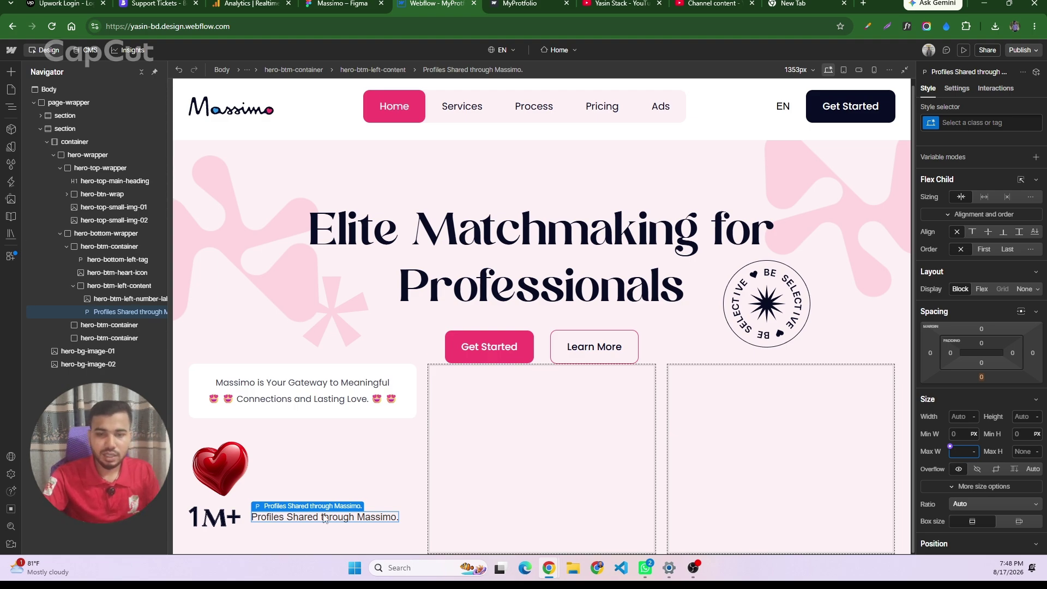
left_click(119, 286)
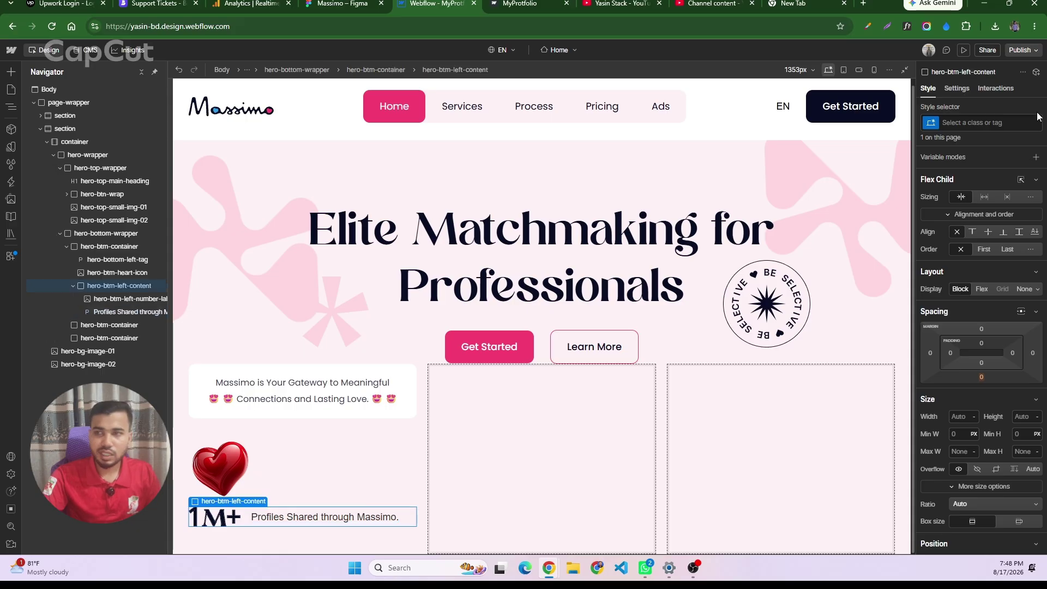
- Create the class hero-btm-left-txt on the Profiles Shared paragraph inside hero-btm-left-content
double_click(973, 124)
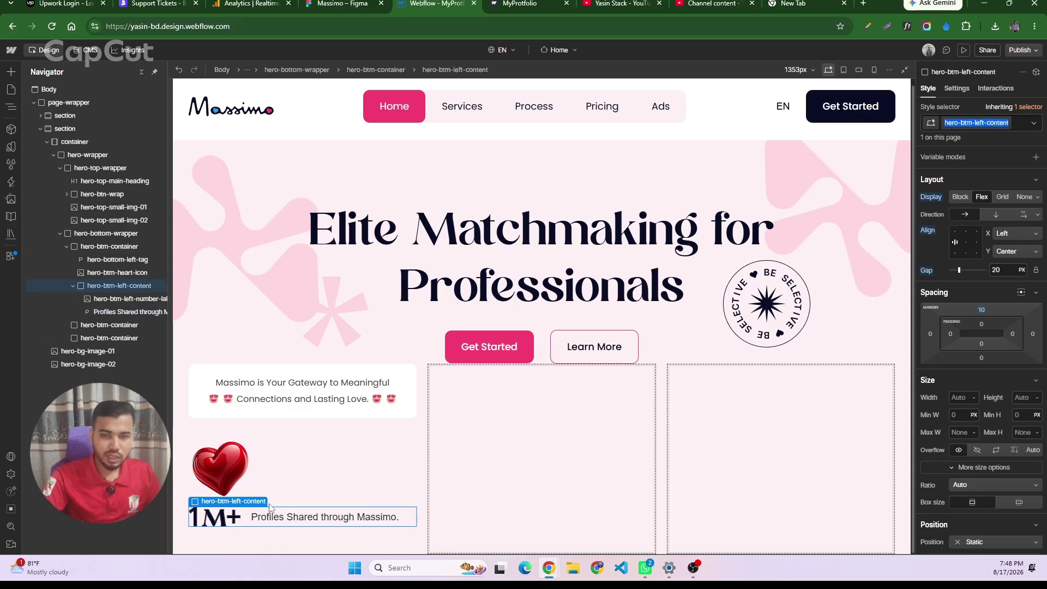
left_click(125, 312)
left_click(962, 123)
type("hero-btm-left-con")
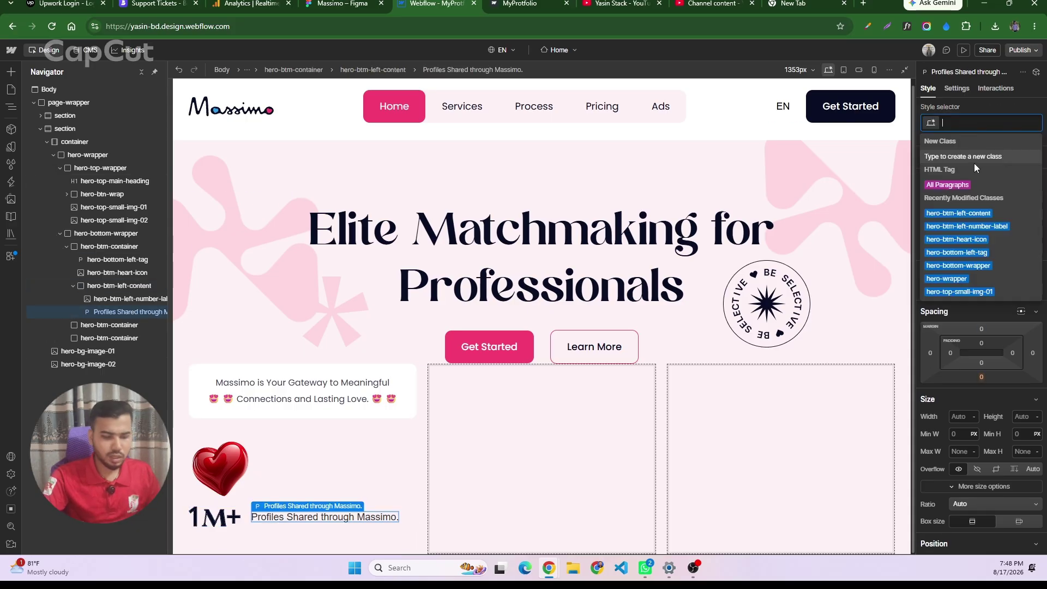
key("BackSpace")
key("BackSpace")
key("BackSpace")
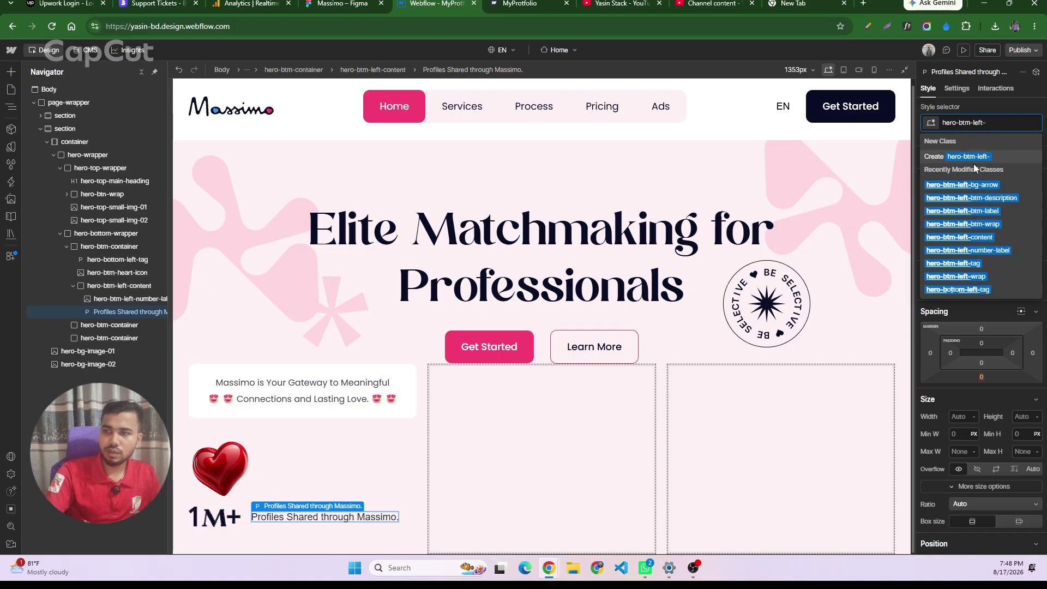
type("txt")
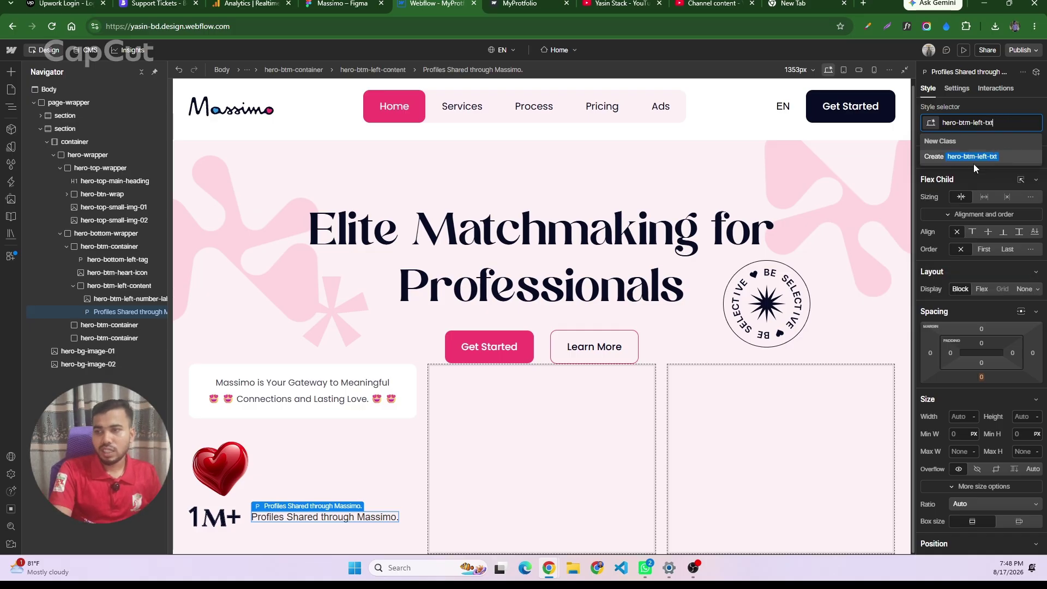
key("Return")
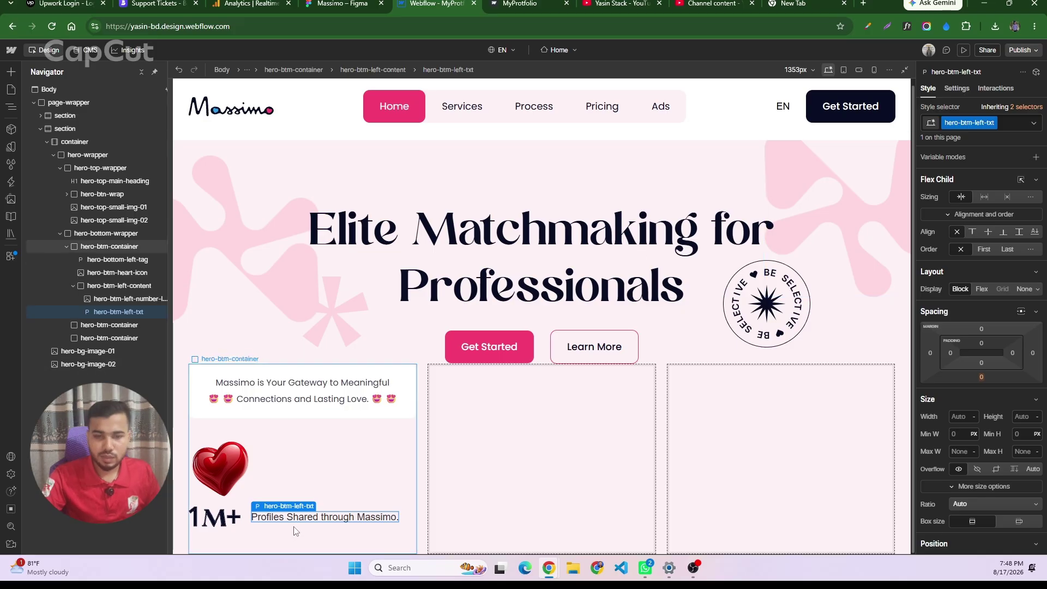
- Set hero-btm-left-txt's maximum width to 178 px and its width to 100%
left_click(958, 454)
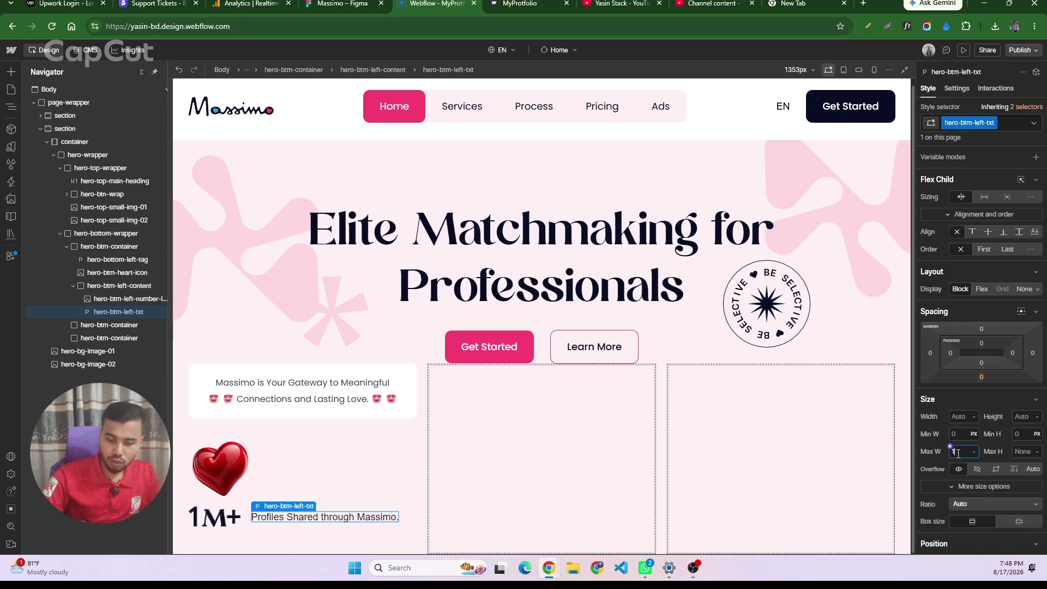
key("Return")
left_click(964, 417)
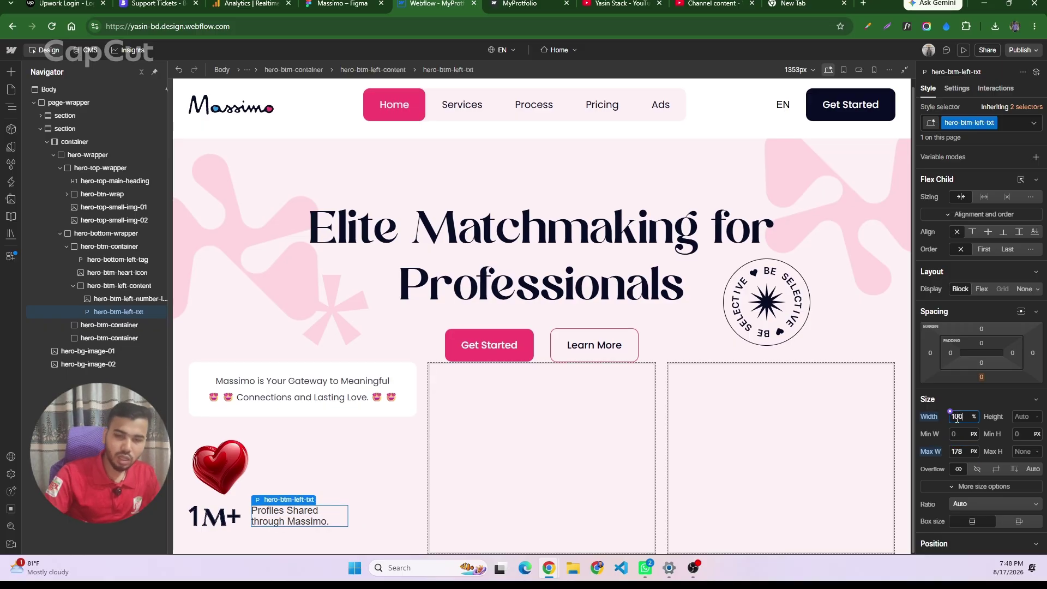
type("100")
- Copy the Profiles Shared text color in Figma, then set hero-btm-left-txt's font size to 18 px and line height to 28 px in Webflow
left_click(338, 4)
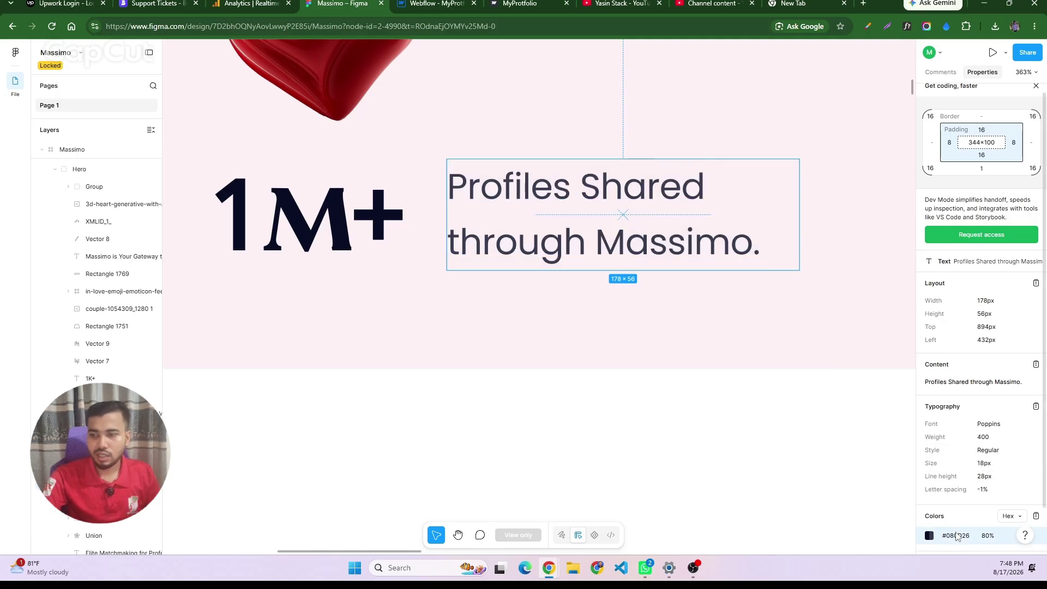
left_click(957, 536)
left_click(436, 4)
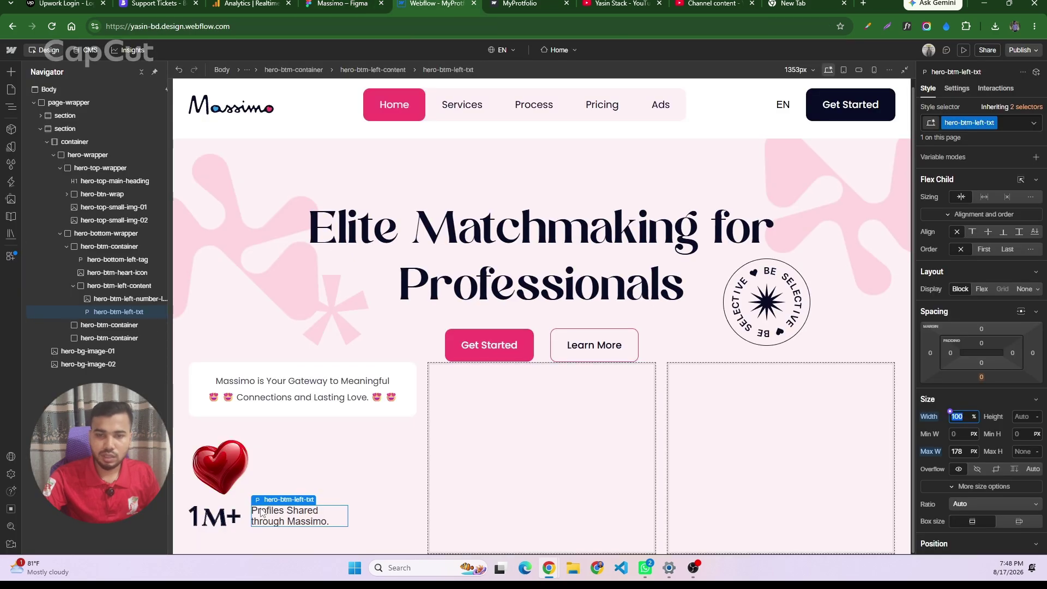
scroll(987, 457, "down", 5)
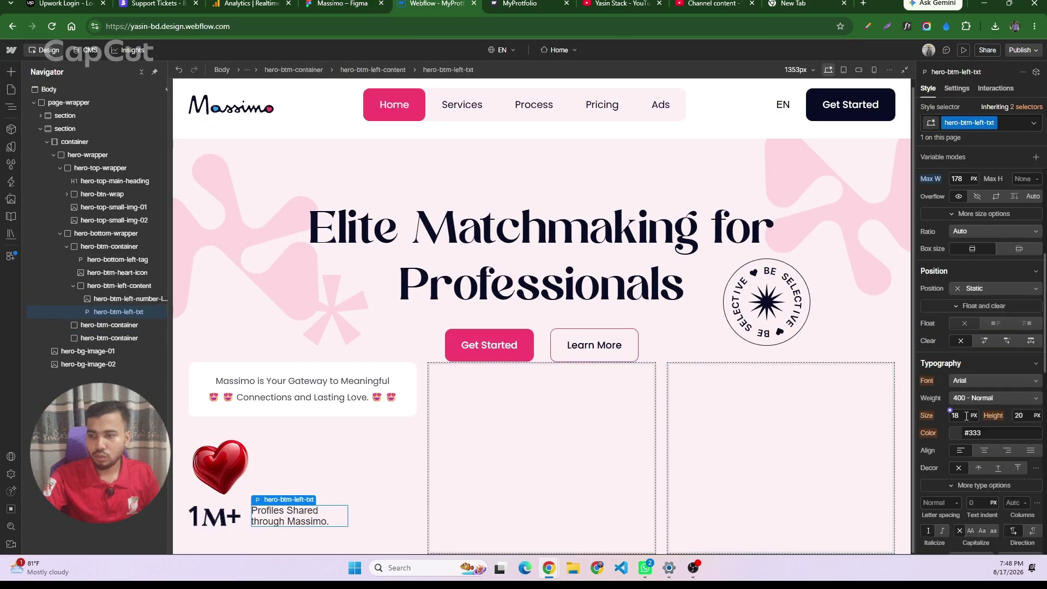
left_click(967, 416)
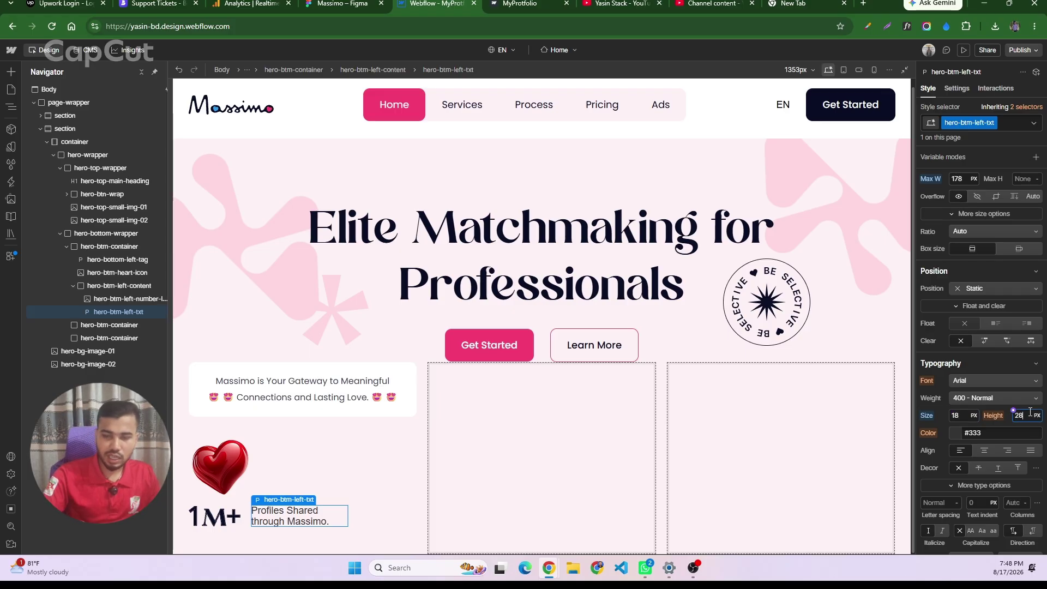
key("Return")
- Change hero-btm-left-txt's font to Poppins and paste the copied Figma color, rgba(8, 13, 38, 0.8), as its text color
left_click(958, 380)
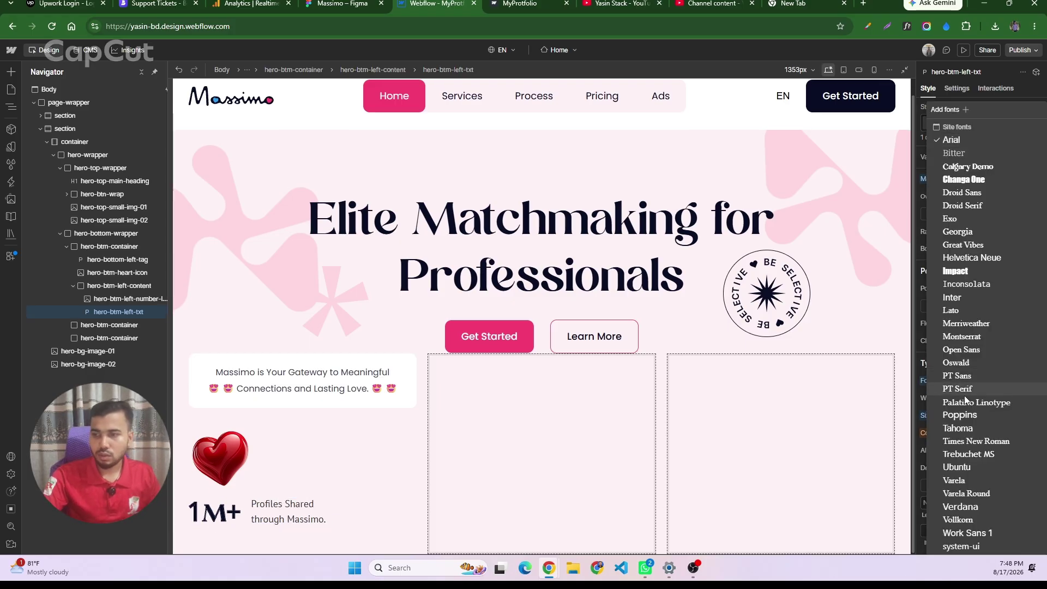
left_click(961, 415)
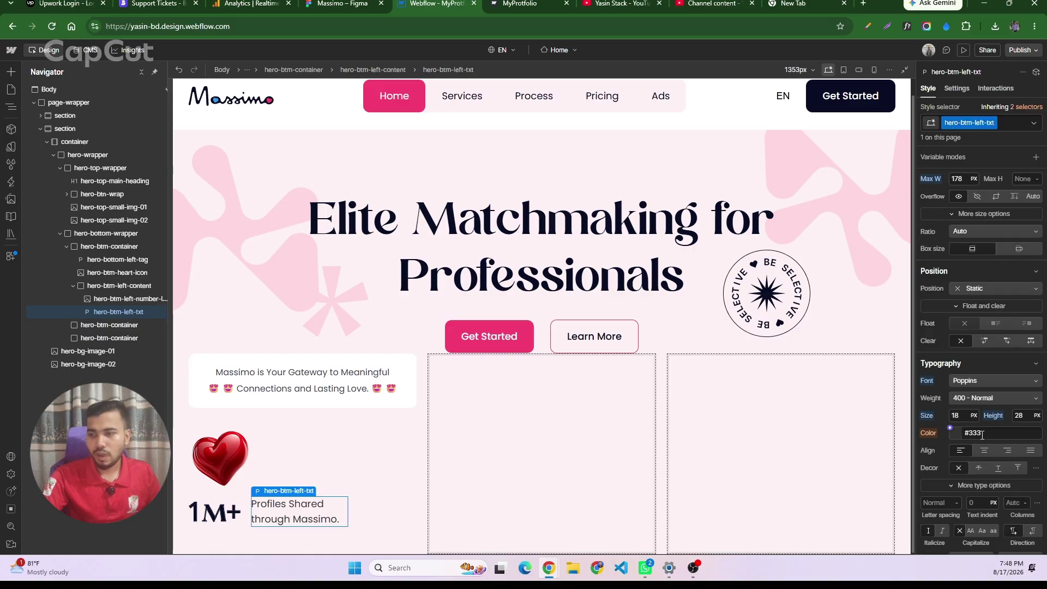
key("ctrl+a")
key("ctrl+v")
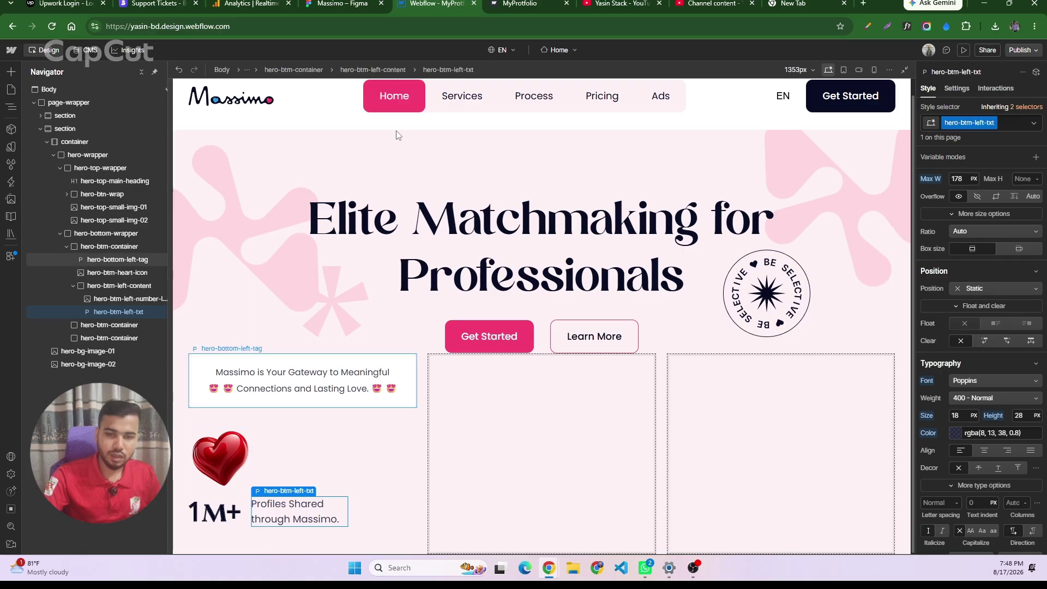
- Check the Profiles Shared text's typography in Figma and set hero-btm-left-txt's weight to 400 - Normal in Webflow
left_click(341, 4)
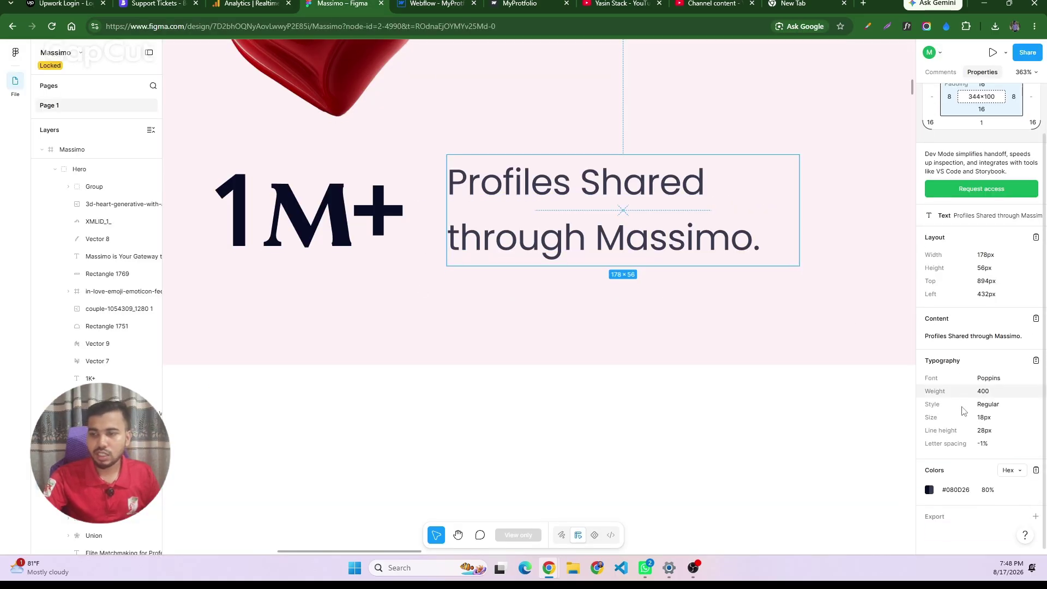
left_click(431, 4)
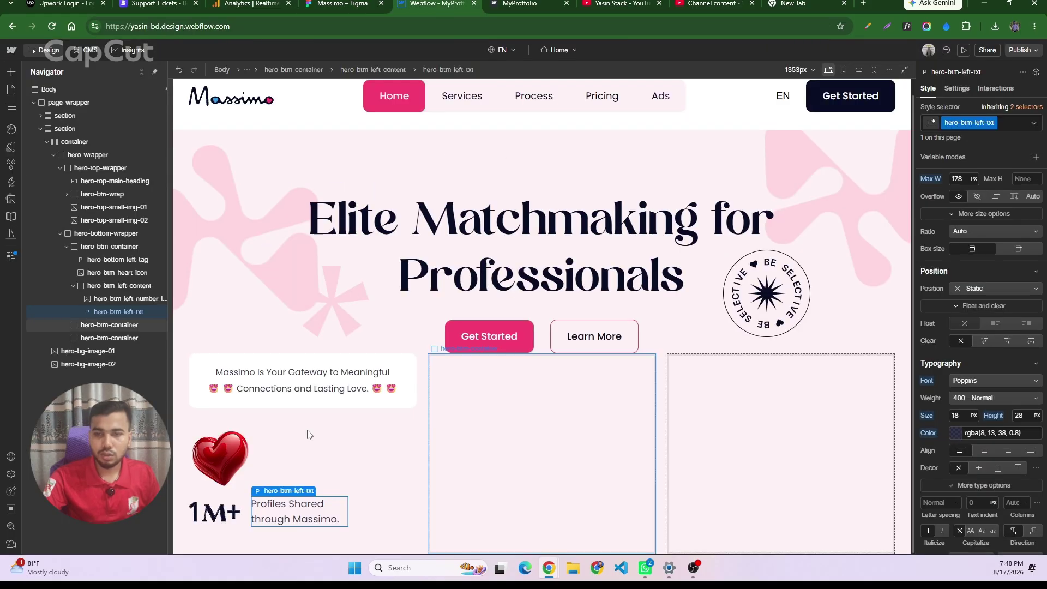
left_click(972, 398)
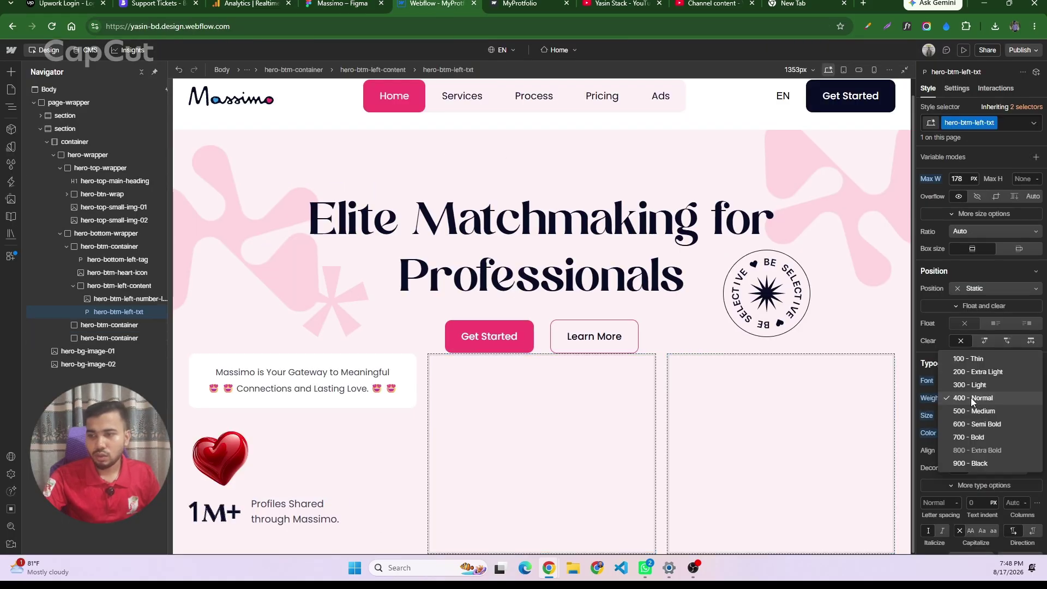
left_click(970, 398)
scroll(1020, 490, "down", 3)
scroll(1019, 490, "up", 2)
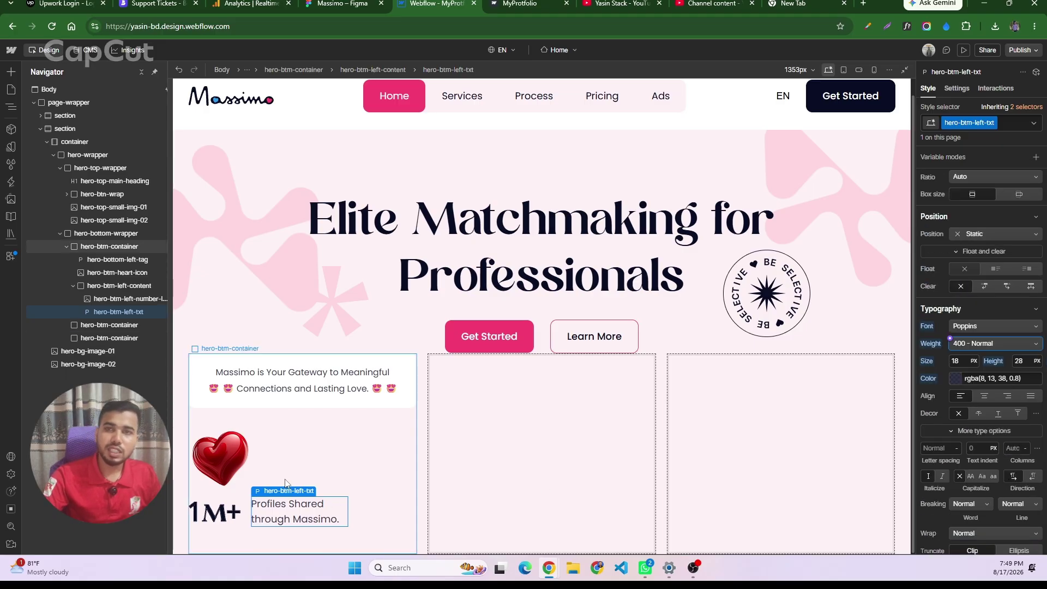
scroll(299, 435, "up", 1)
- Examine the curly arrow above the Gateway tag in Figma and compare the left column with the Webflow layout
left_click(360, 4)
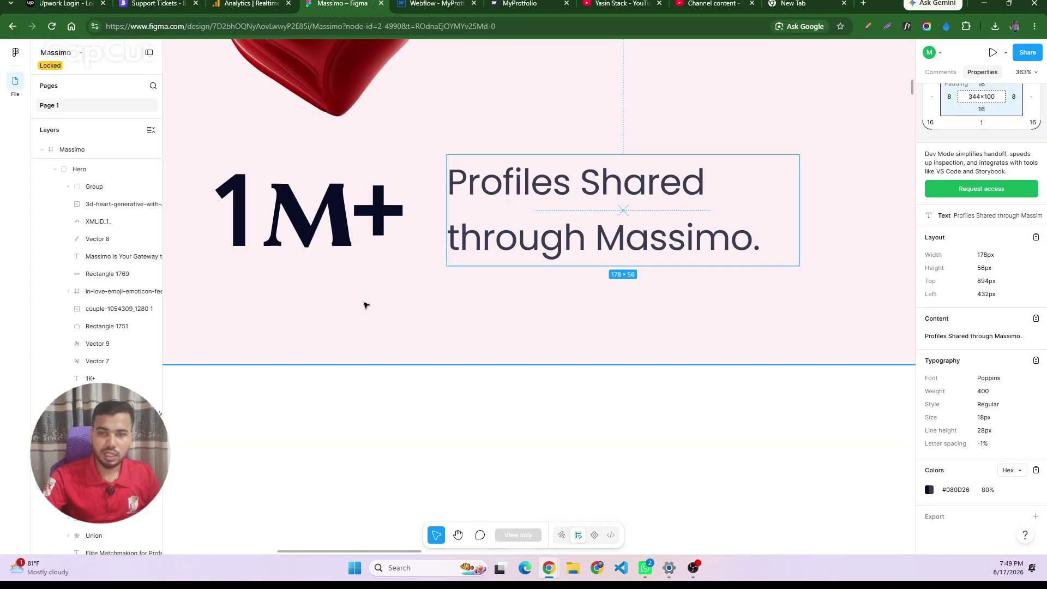
scroll(407, 362, "down", 5)
scroll(404, 364, "down", 3)
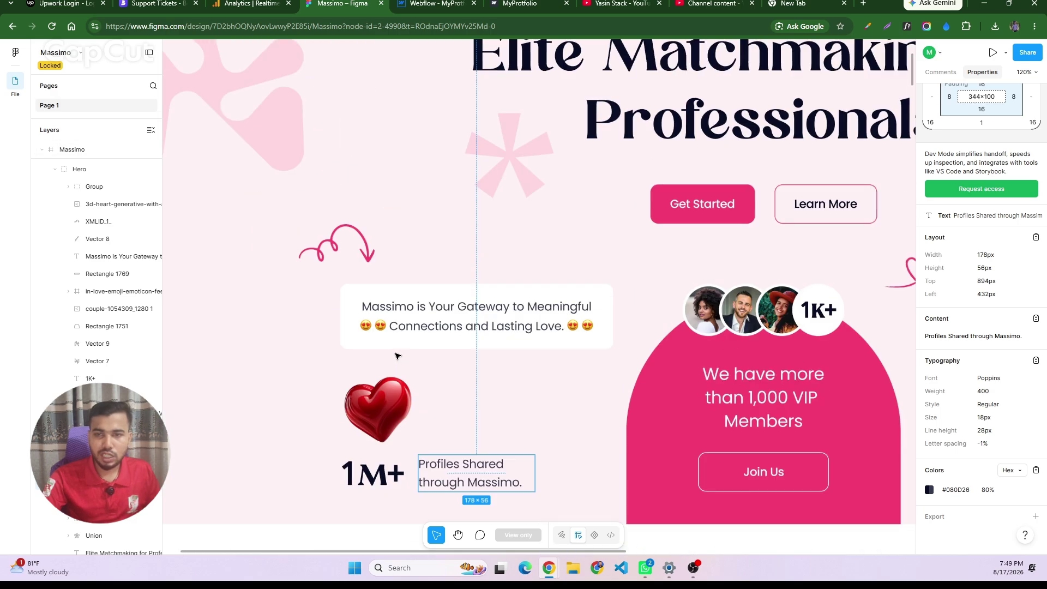
scroll(547, 229, "right", 1)
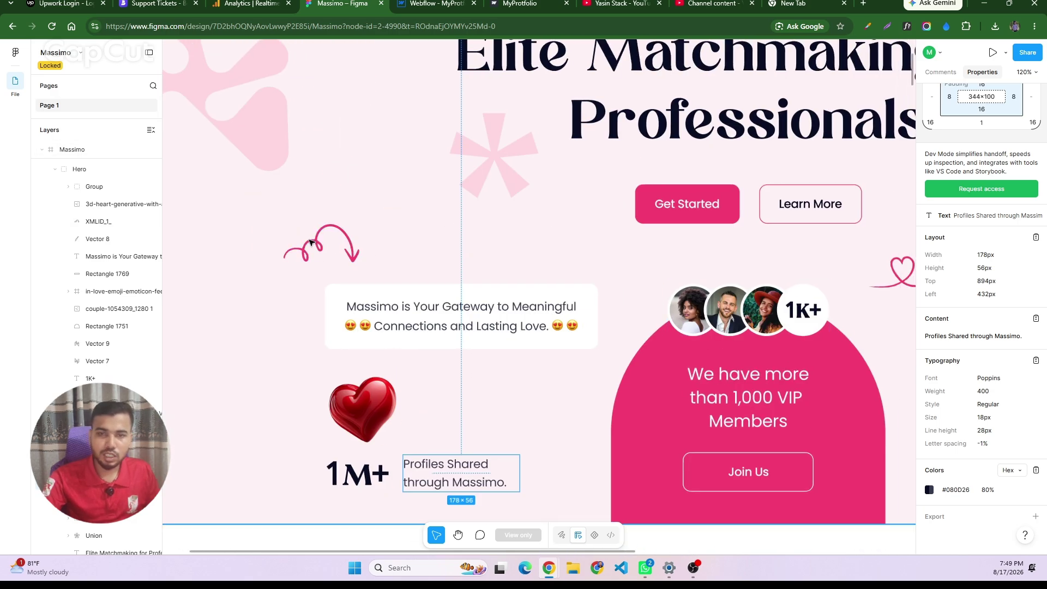
left_click(328, 243)
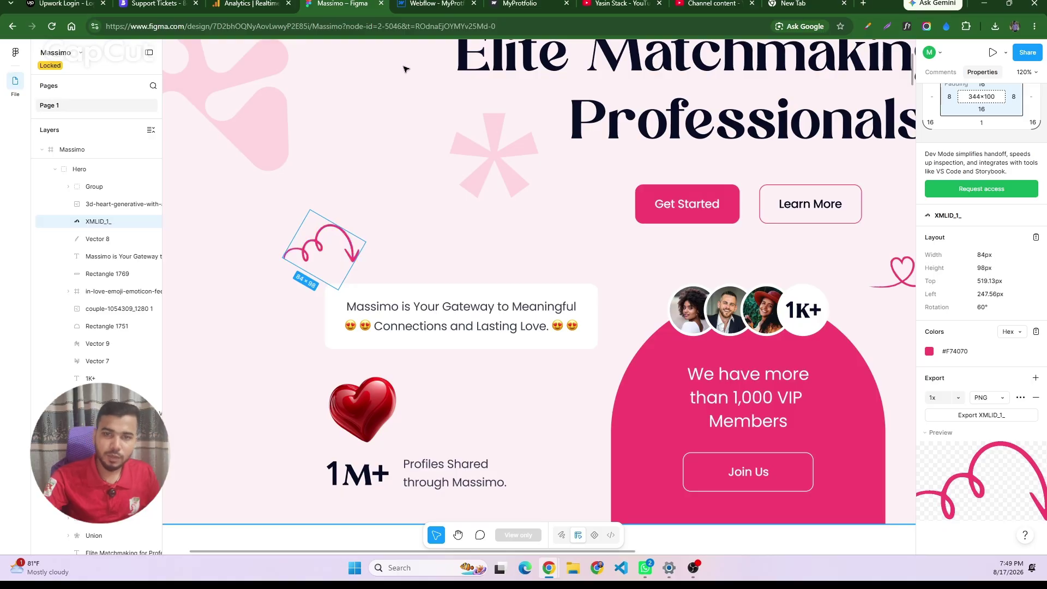
key("ctrl+Tab")
scroll(261, 395, "down", 1)
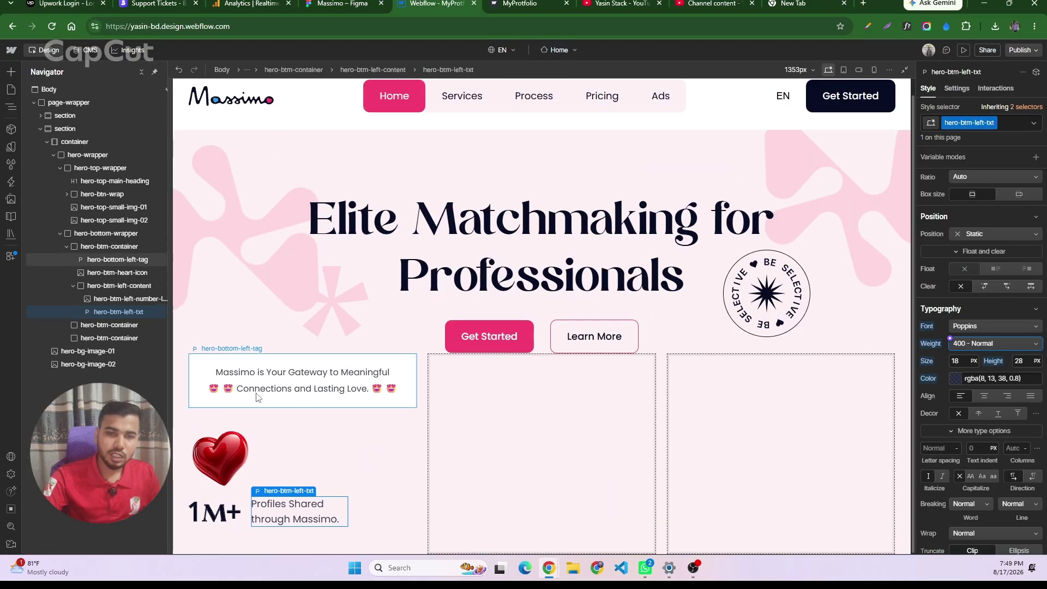
key("ctrl+shift+Tab")
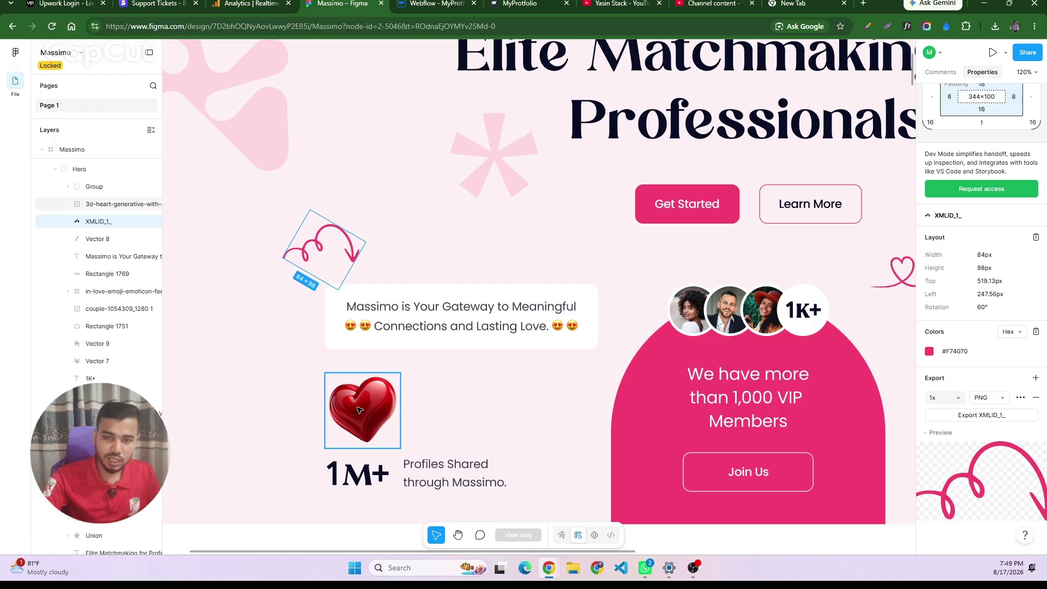
key("ctrl+Tab")
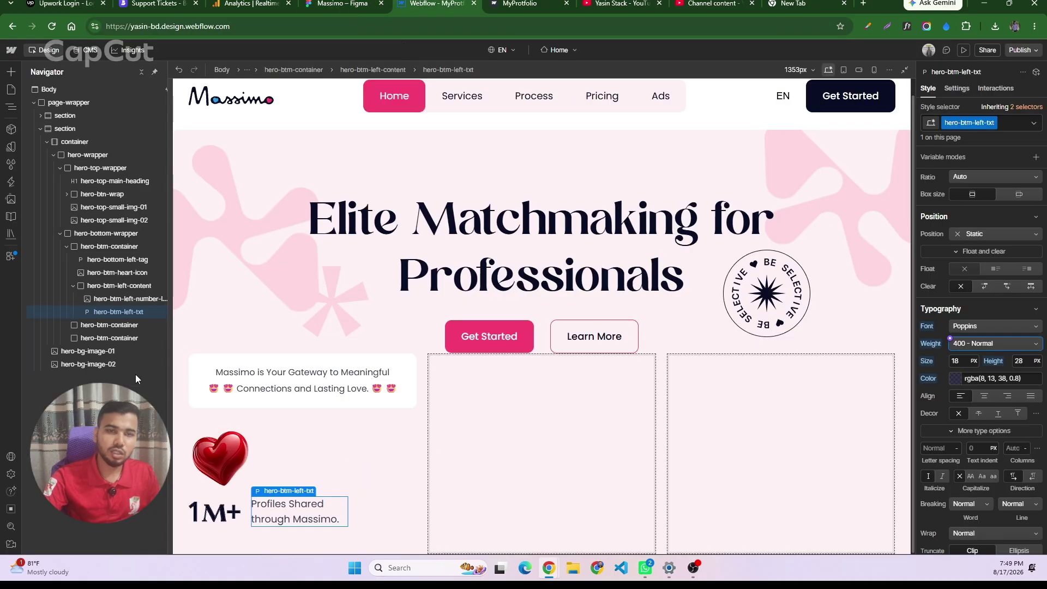
- Set the position of the first hero-btm-container, which holds the left column's content, to Relative
left_click(100, 247)
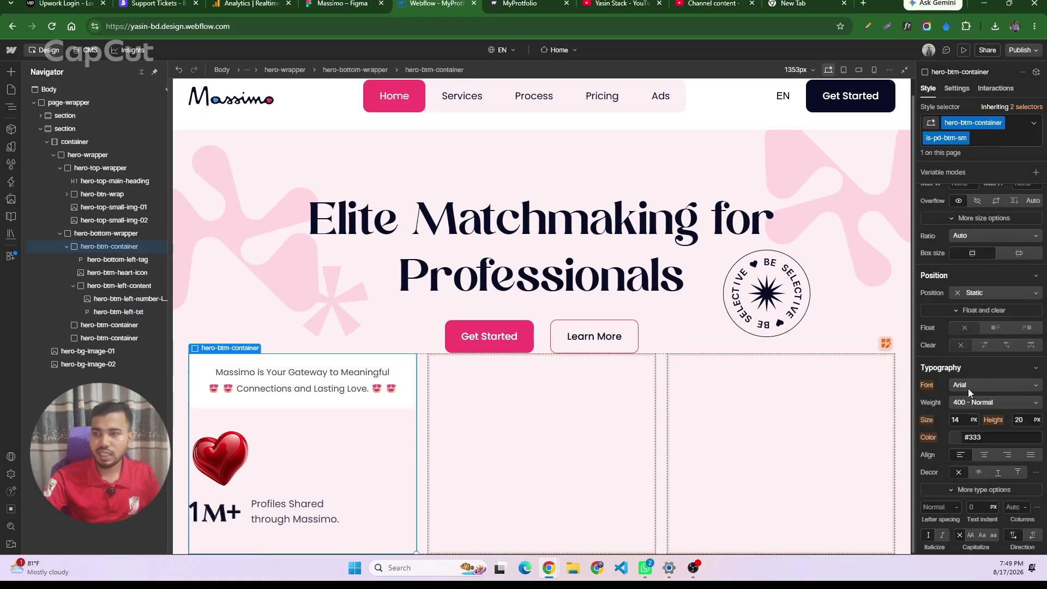
left_click(990, 290)
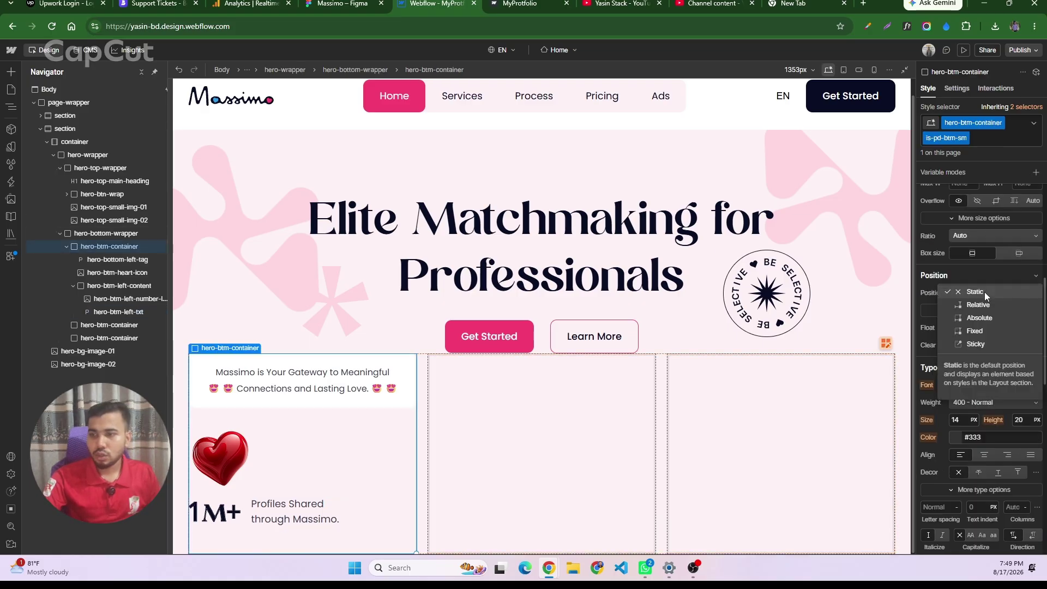
left_click(984, 301)
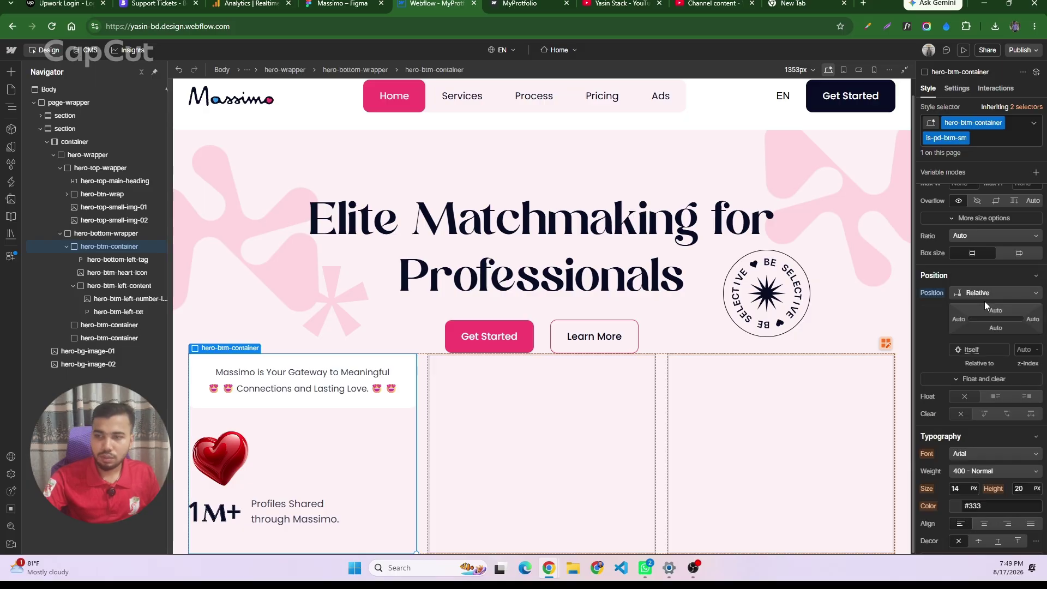
- Collapse hero-btm-left-content and insert an Image element at the end of the first hero-btm-container
left_click(73, 286)
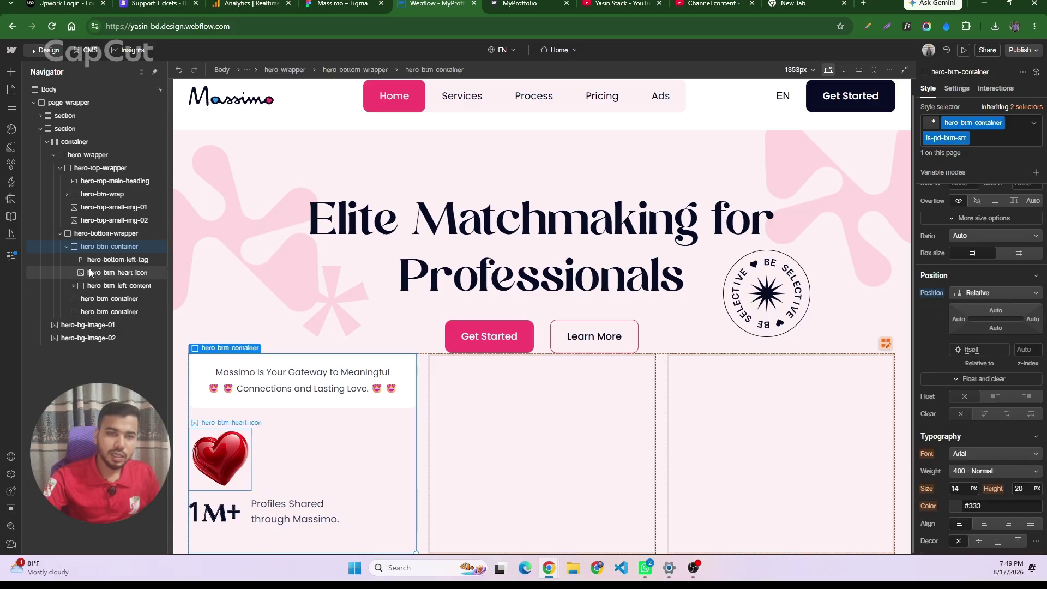
key("ctrl+k")
type("image")
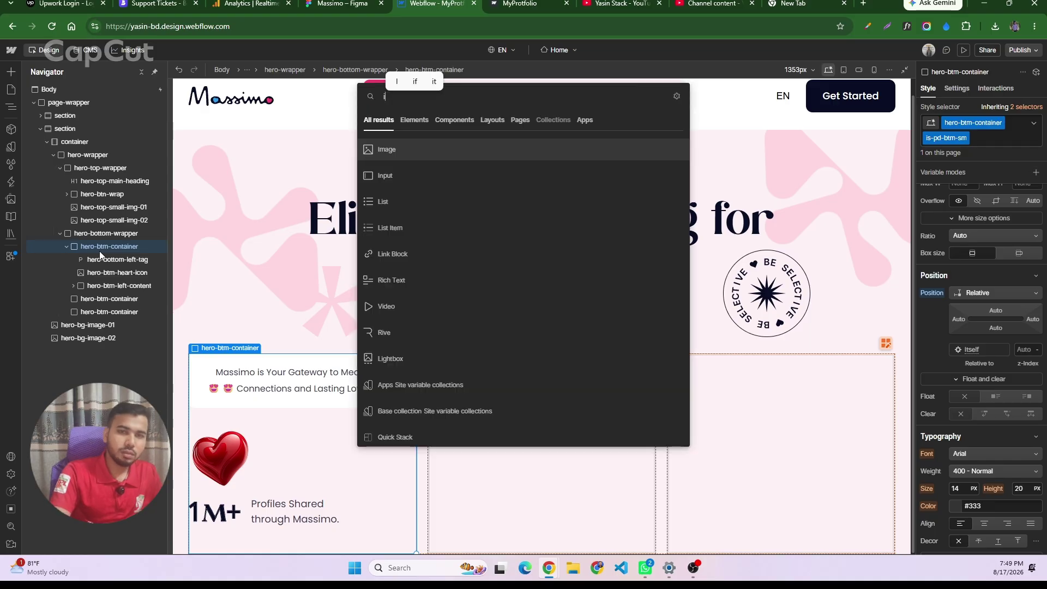
key("Return")
- Give the new image in the first hero-btm-container the class hero-btm-left-arrow-icon
left_click(971, 124)
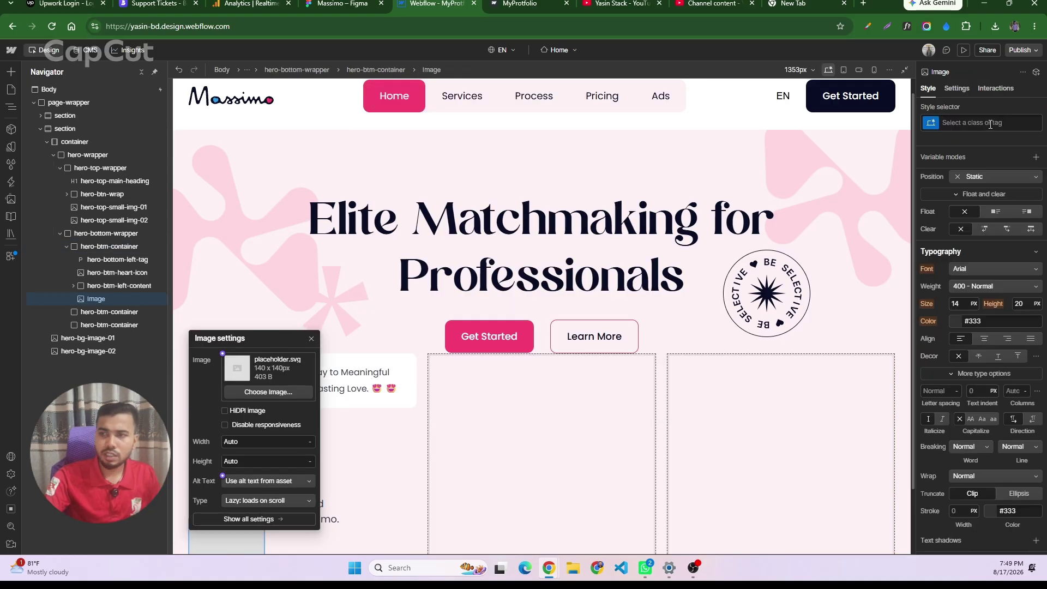
type("hero-b")
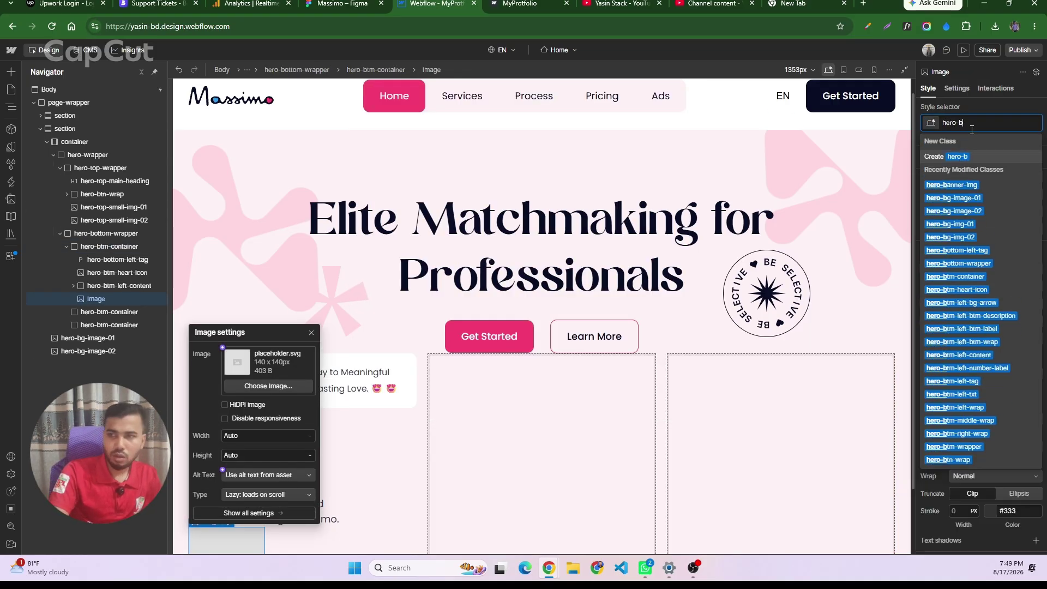
type("tm-le")
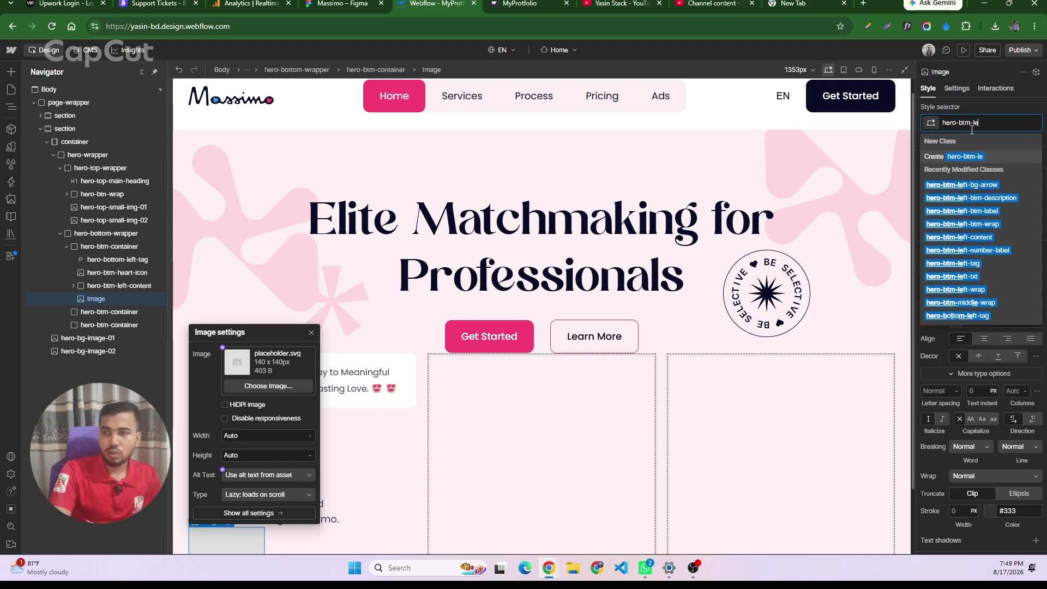
type("ft-ar")
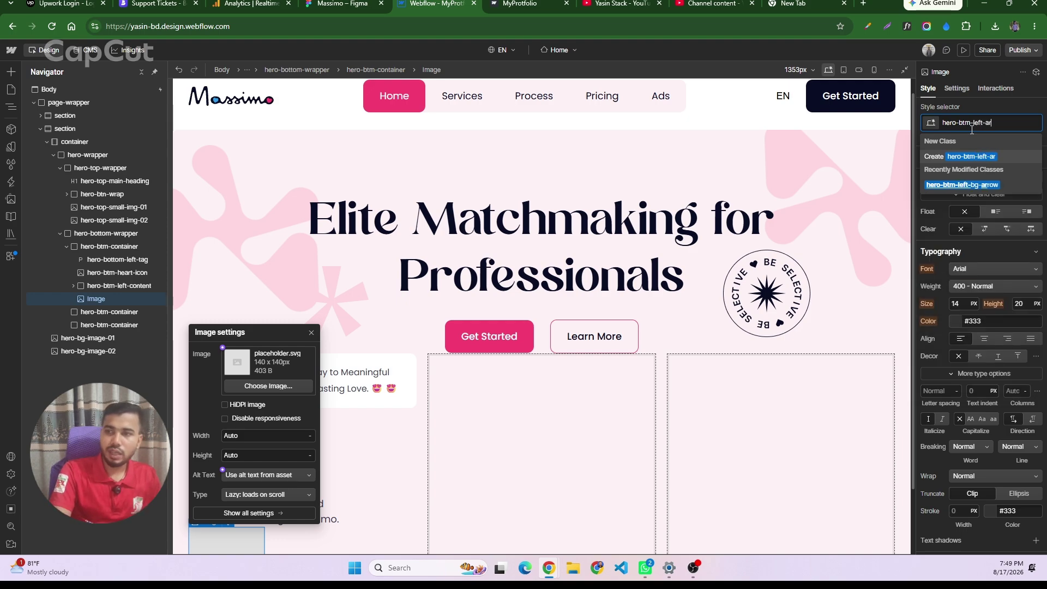
type("row-icon")
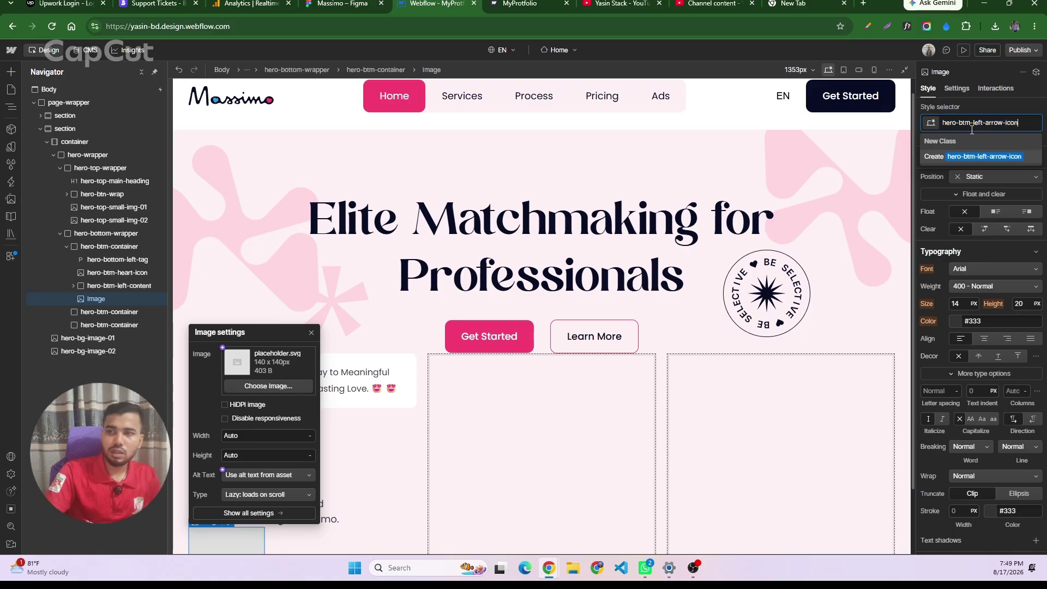
key("Return")
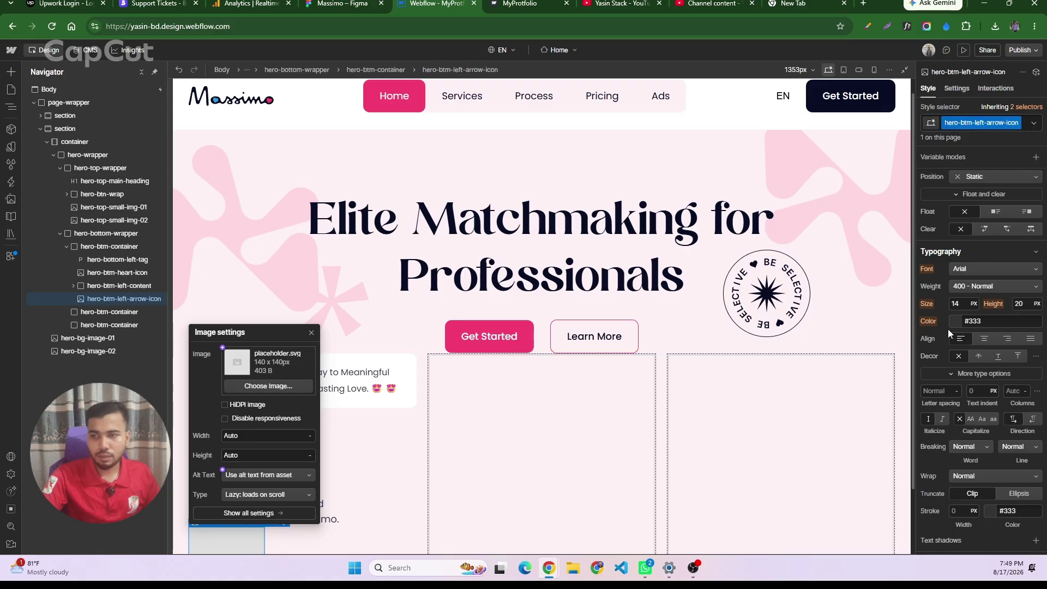
- Use the curly pink arrow asset, the XMLID_1 PNG, as the source of the hero-btm-left-arrow-icon image
left_click(257, 386)
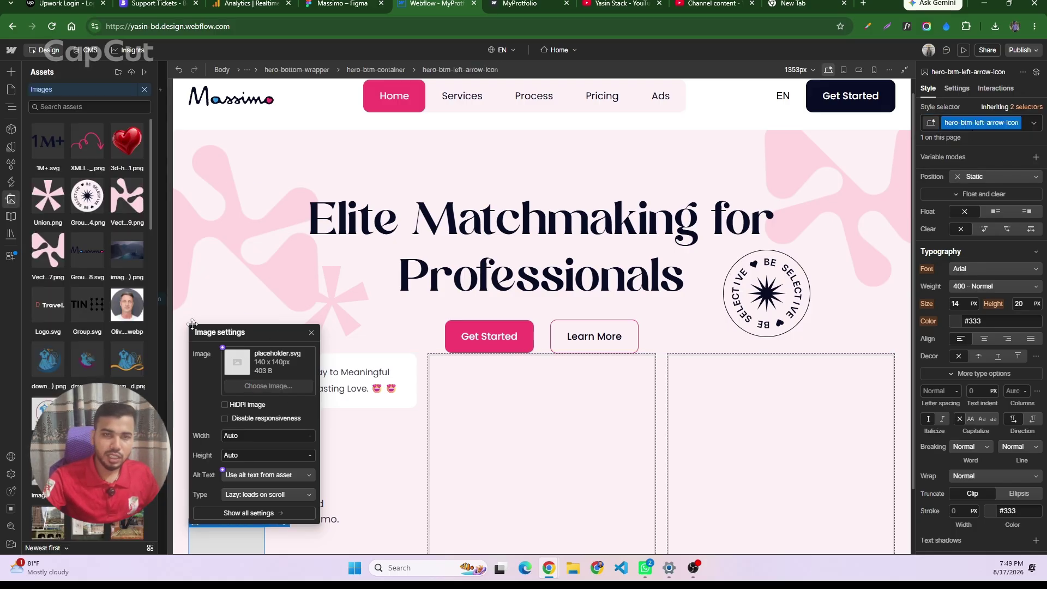
left_click(93, 150)
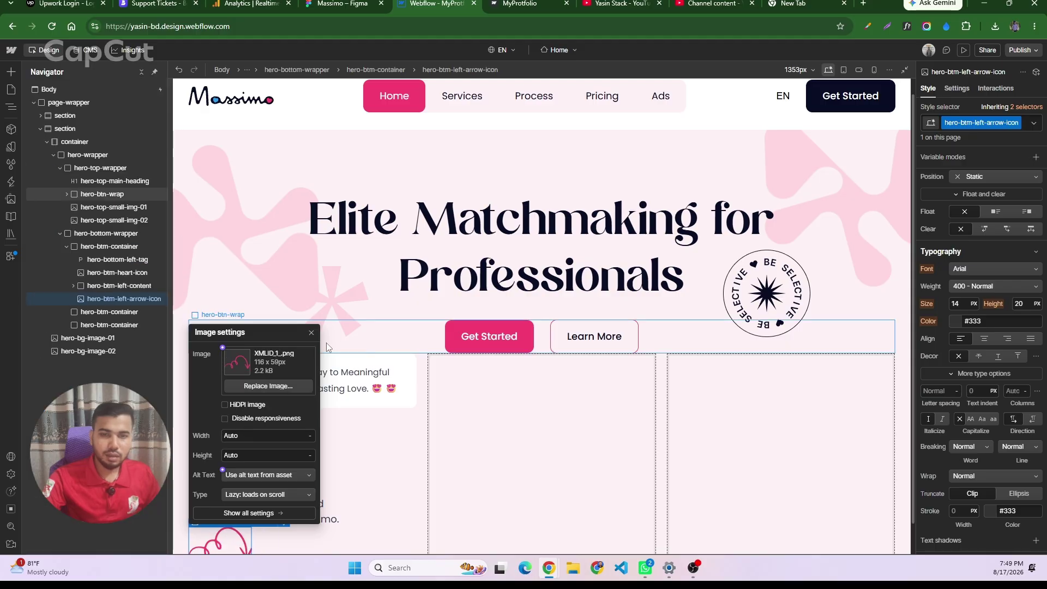
left_click(311, 333)
scroll(243, 417, "down", 1)
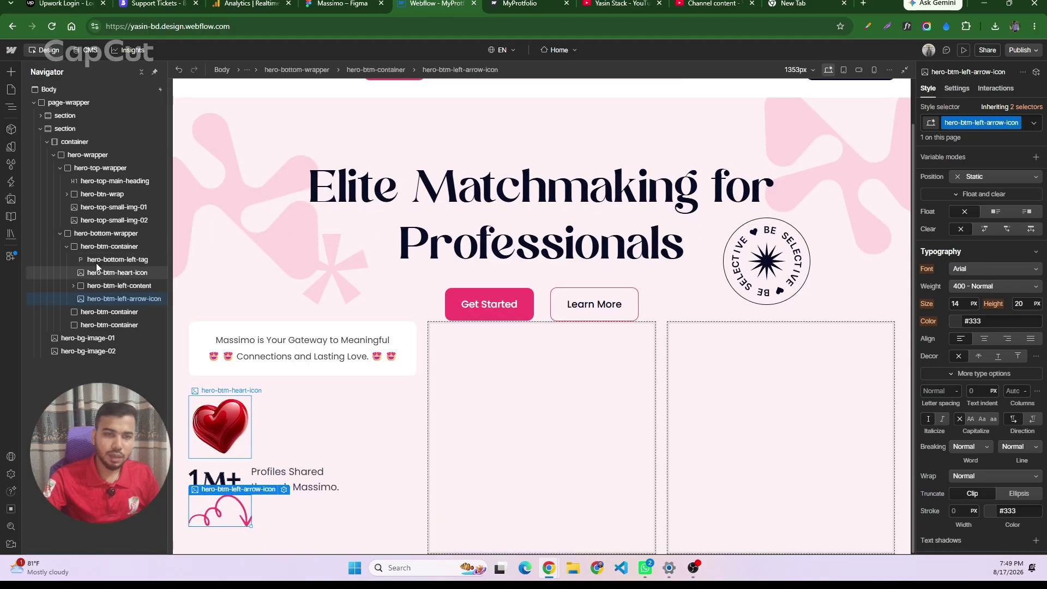
- Set hero-btm-left-arrow-icon's position to Absolute with 0% top and left offsets, anchoring it to its container's top-left corner
scroll(969, 366, "down", 1)
scroll(968, 367, "up", 4)
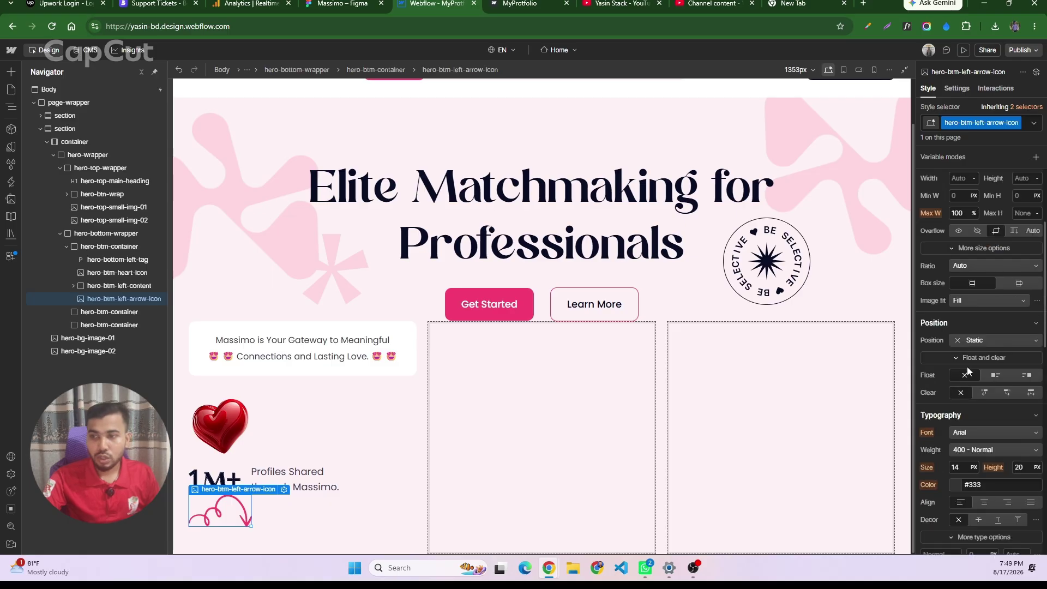
left_click(974, 338)
left_click(977, 366)
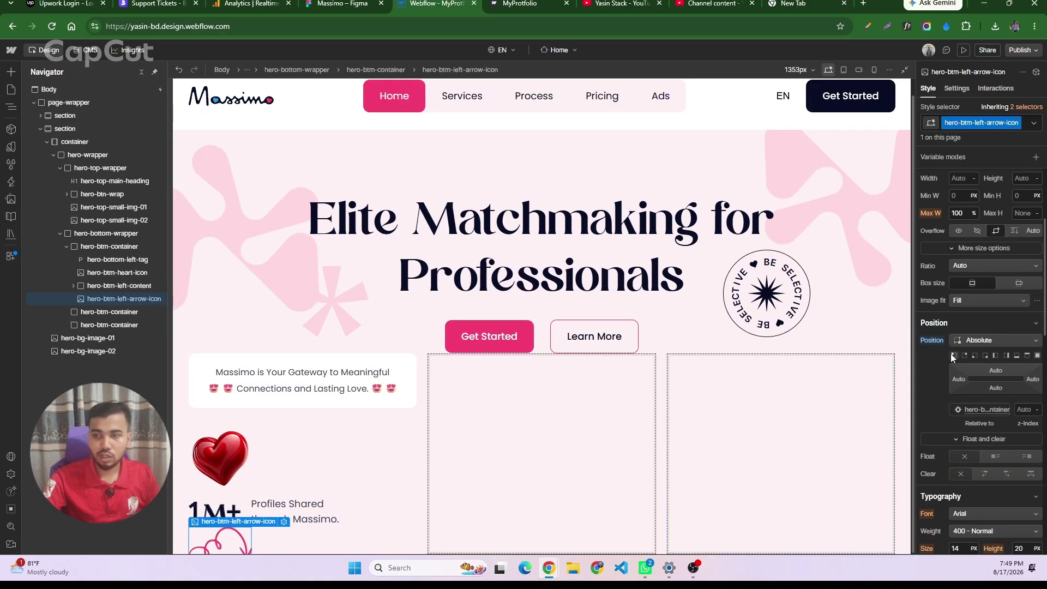
left_click(965, 355)
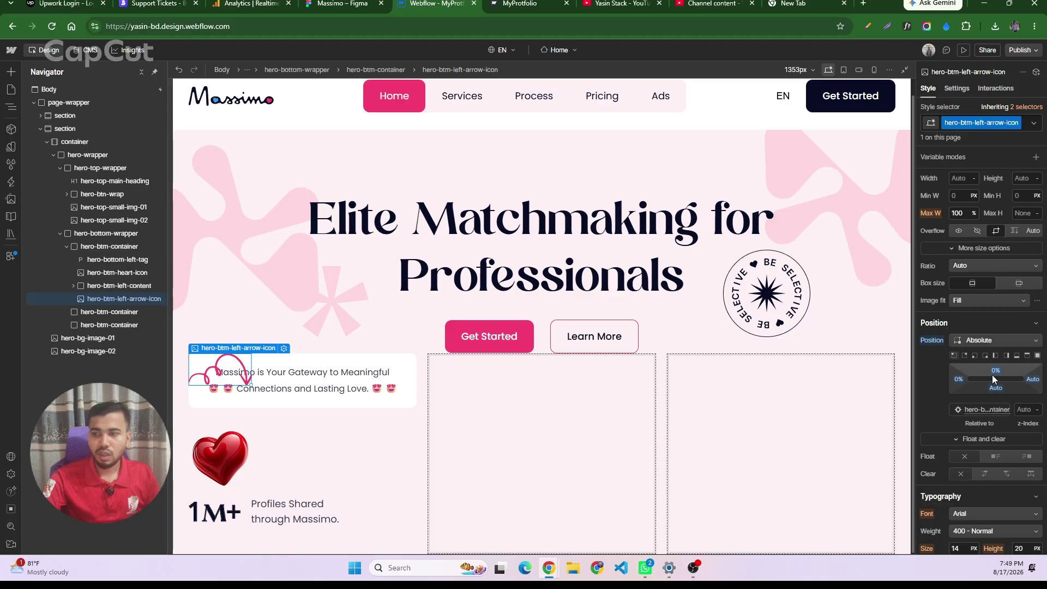
- Check in Figma how the curly arrow sits relative to the Gateway tag text
left_click(343, 4)
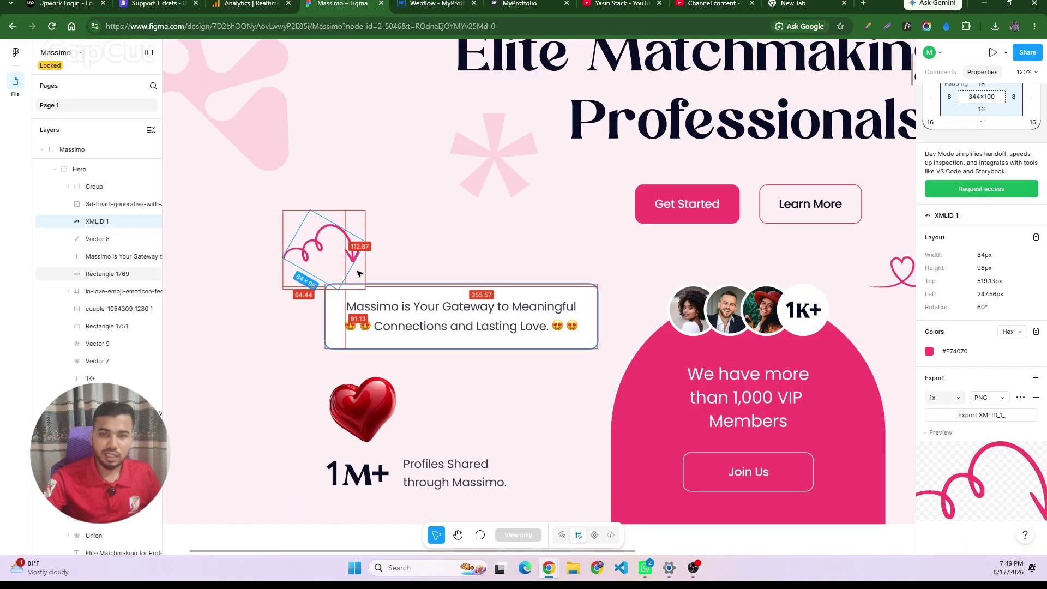
left_click(367, 296)
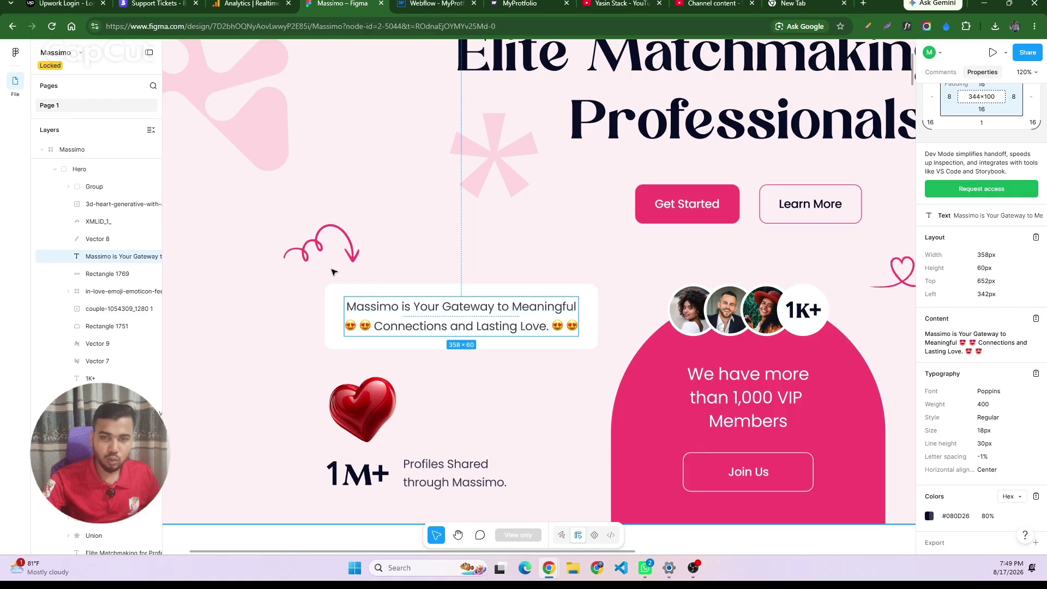
key("ctrl+Tab")
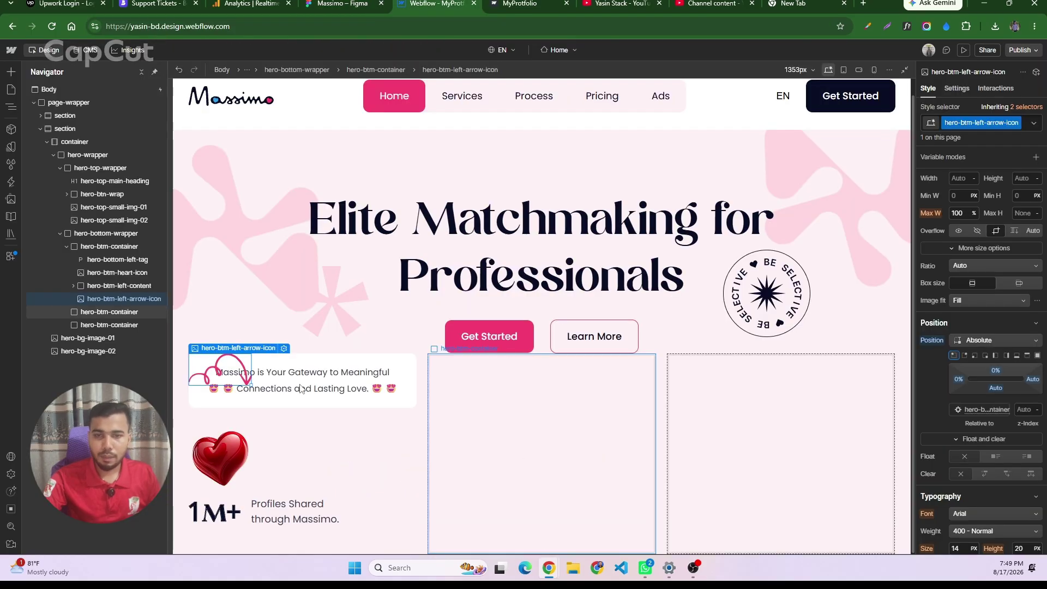
- Try top offsets of 60, -60 and -80 px for hero-btm-left-arrow-icon in Webflow
left_click(996, 372)
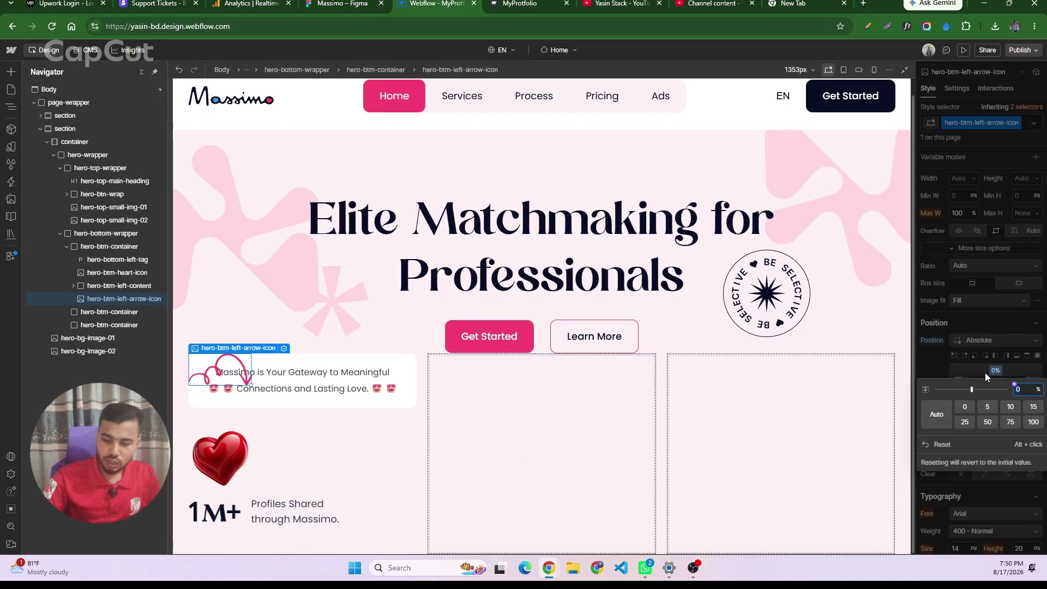
type("60")
key("Return")
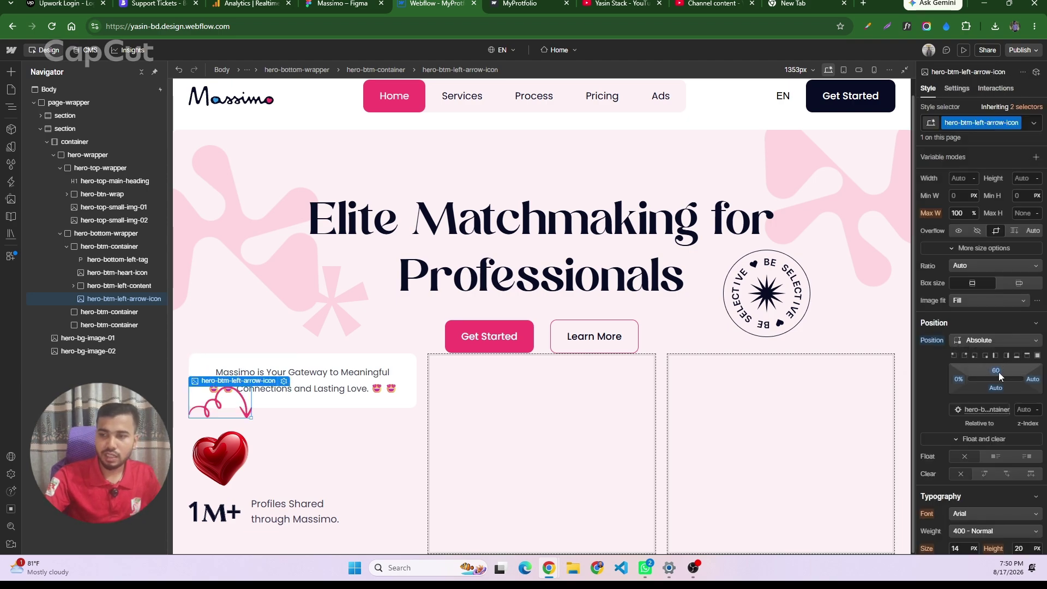
left_click(998, 372)
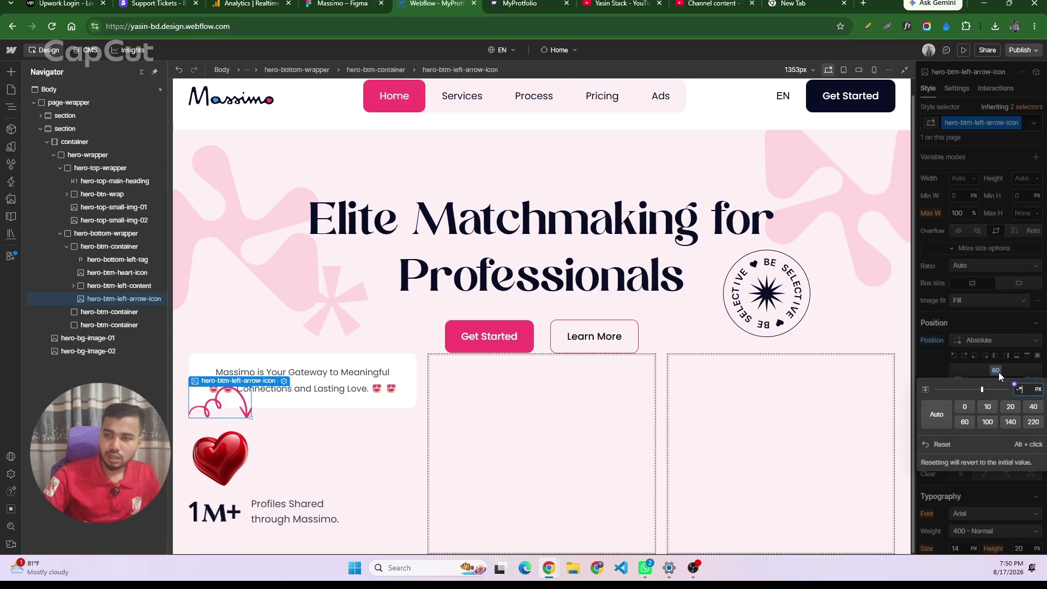
type("-60")
key("Return")
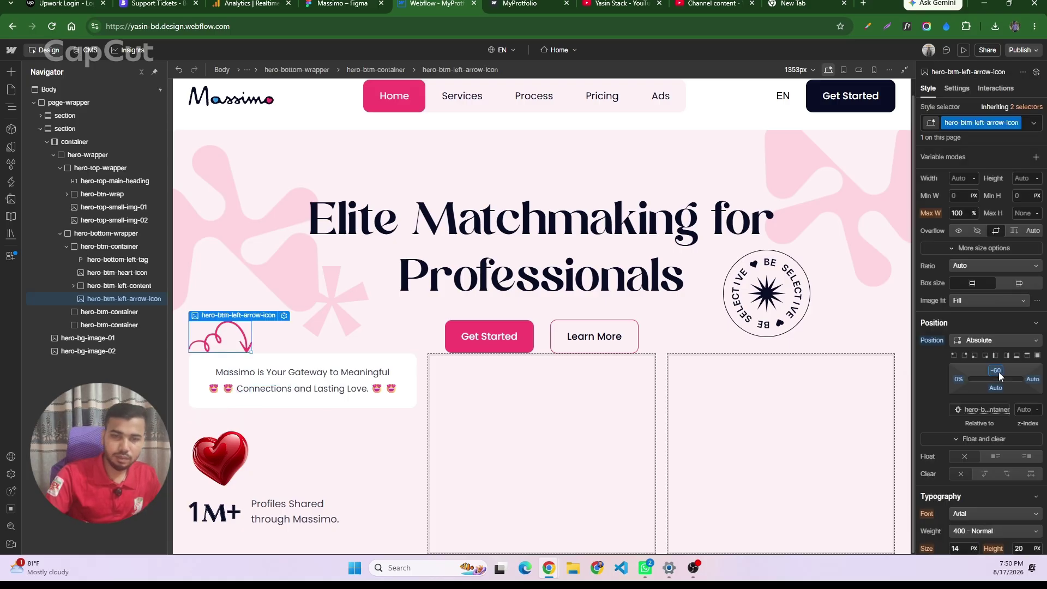
left_click(999, 372)
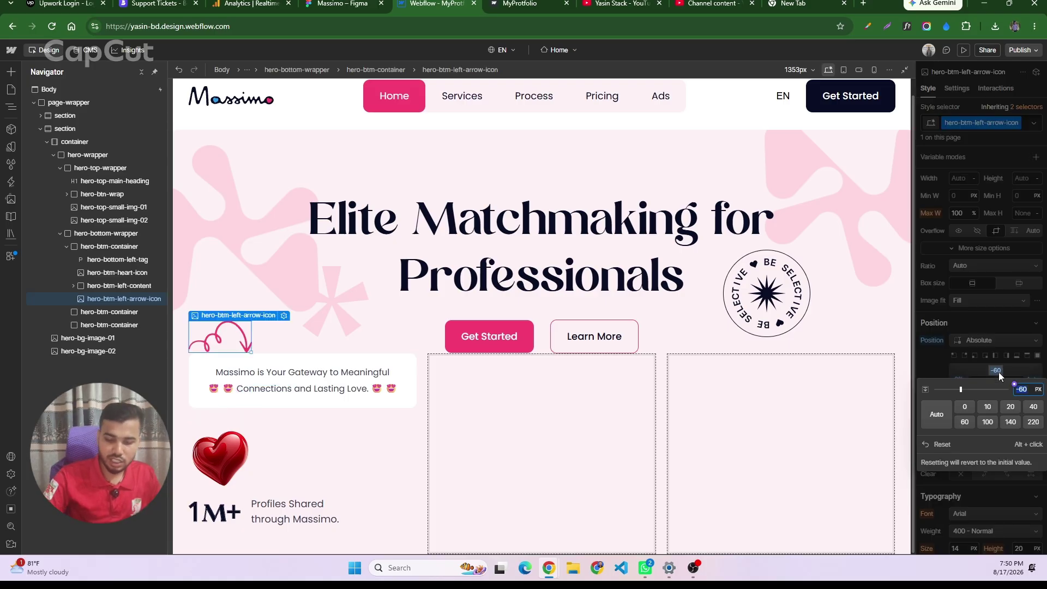
type("-80")
key("Return")
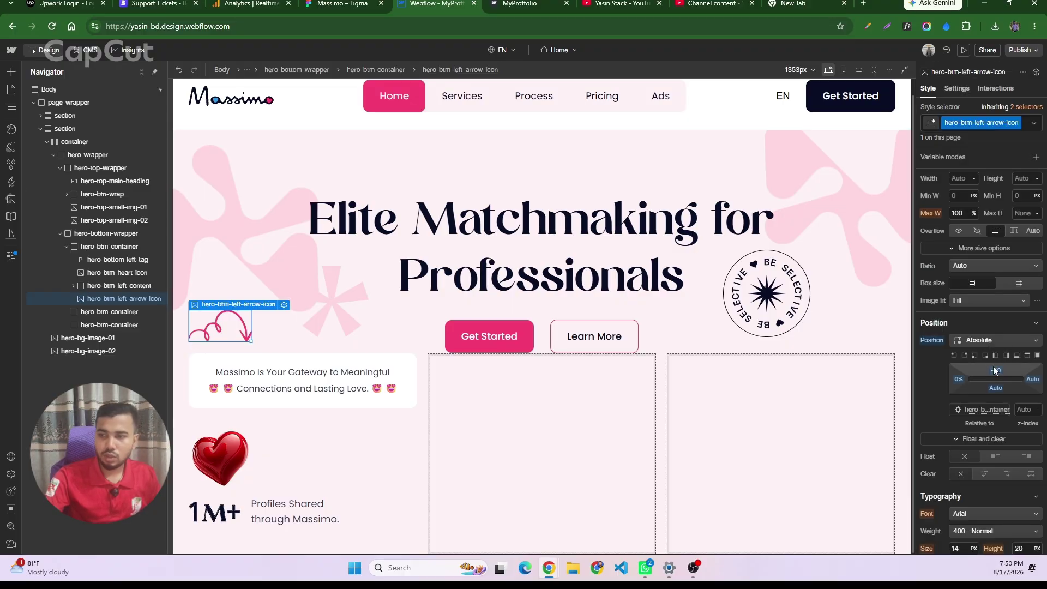
- Set hero-btm-left-arrow-icon's top offset to -90 px
left_click(987, 370)
type("-90")
key("Return")
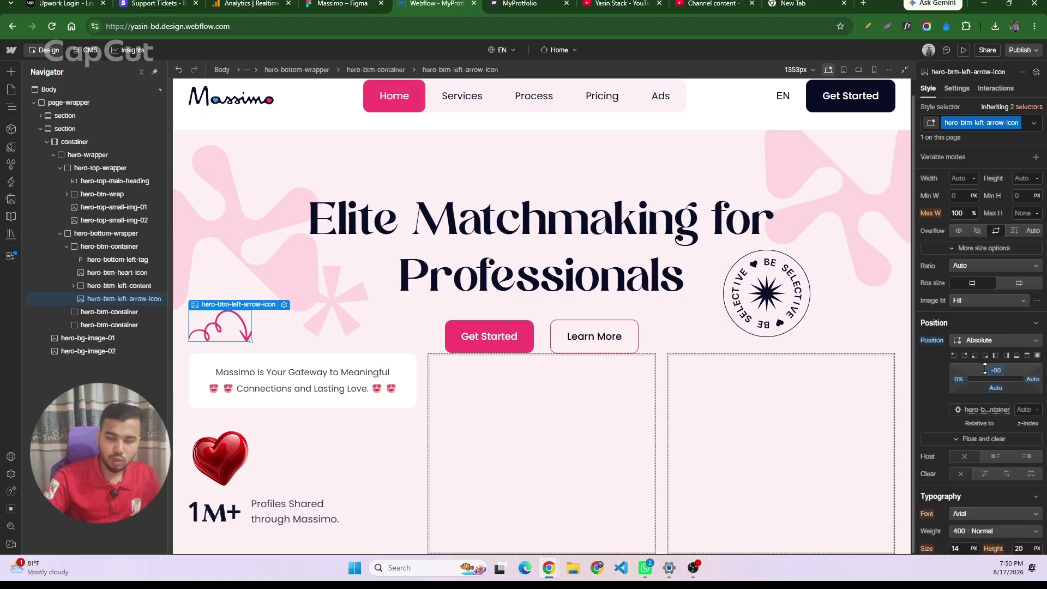
- Compare the arrow's horizontal placement with Figma and try left offsets of -60 and -50 px for hero-btm-left-arrow-icon
left_click(366, 11)
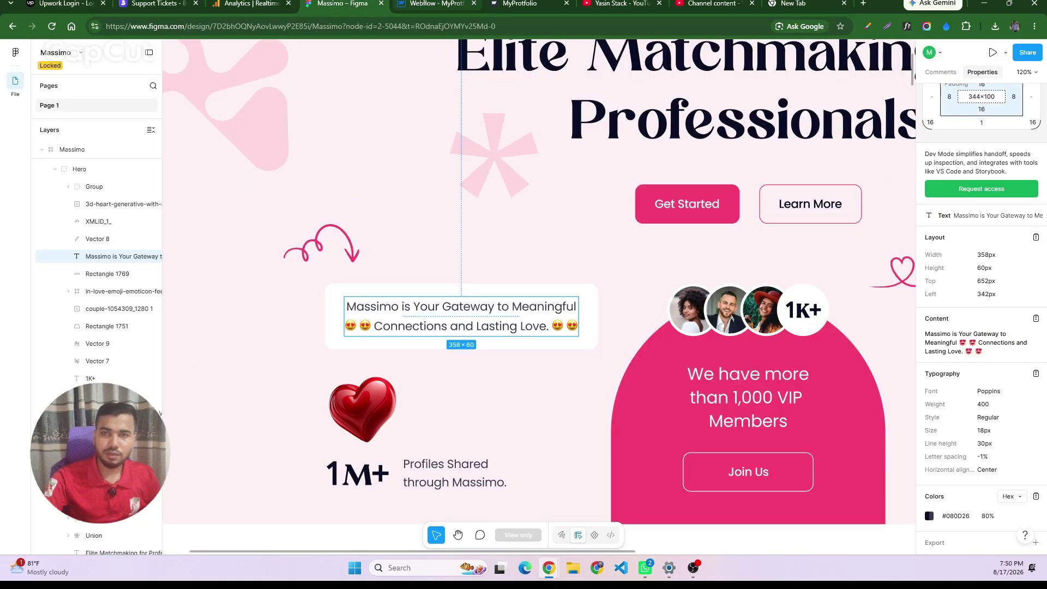
left_click(433, 4)
left_click(959, 380)
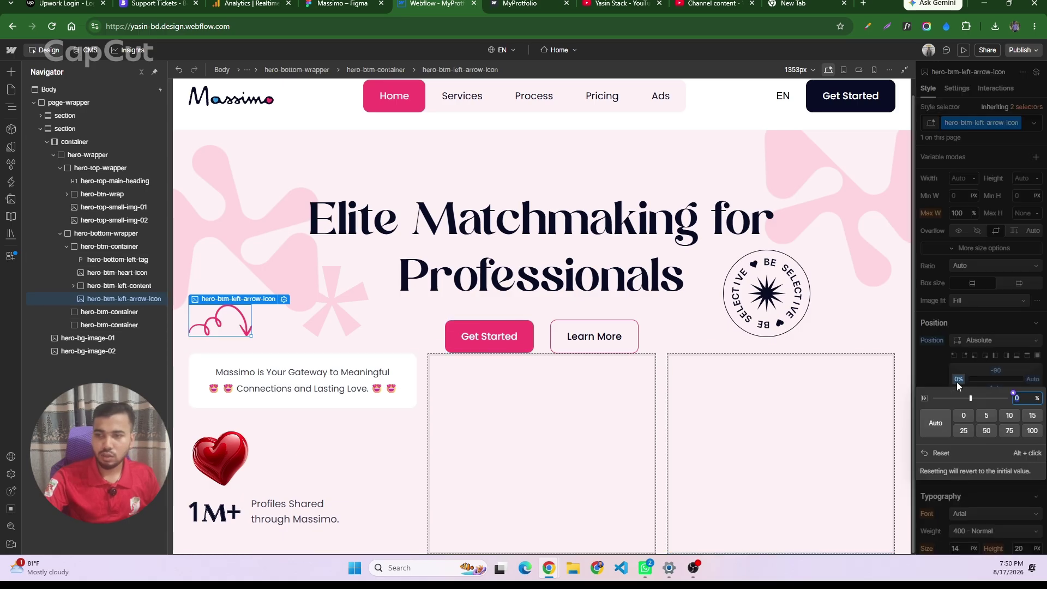
type("-60")
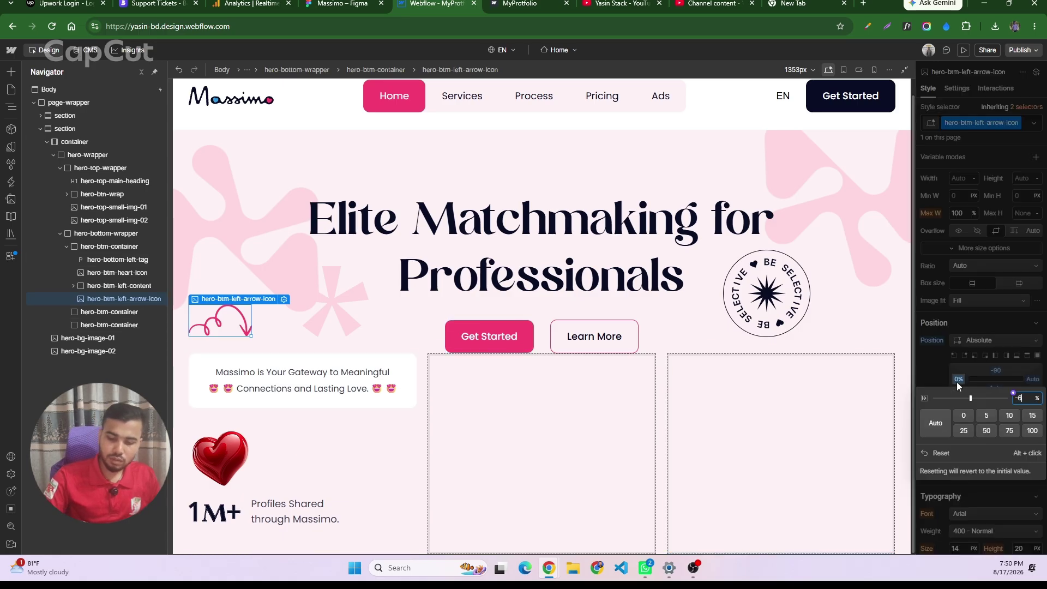
key("Return")
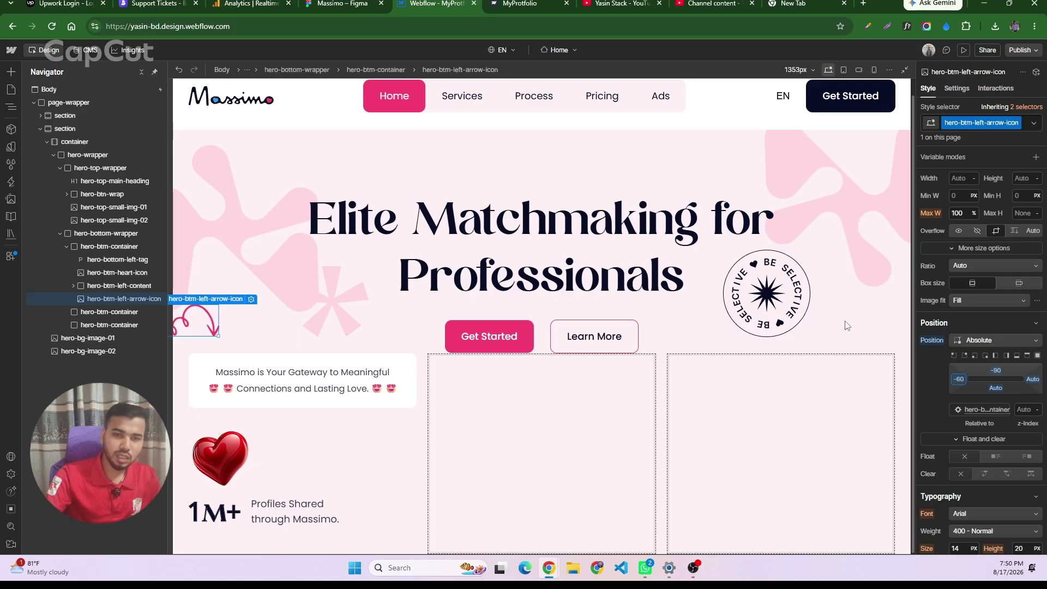
left_click(344, 4)
key("ctrl+Tab")
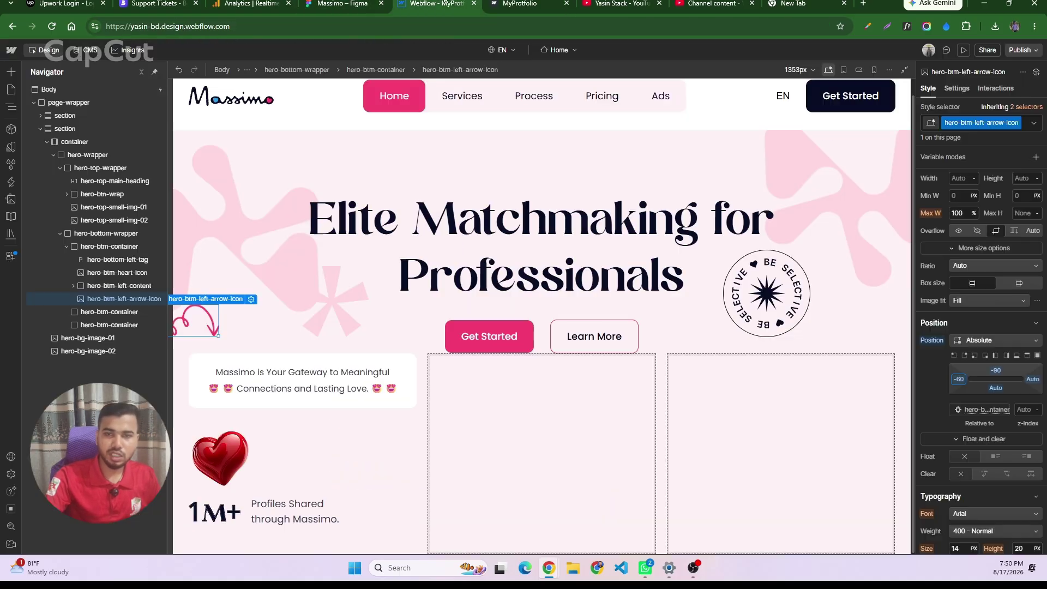
left_click(958, 380)
type("-50")
key("Return")
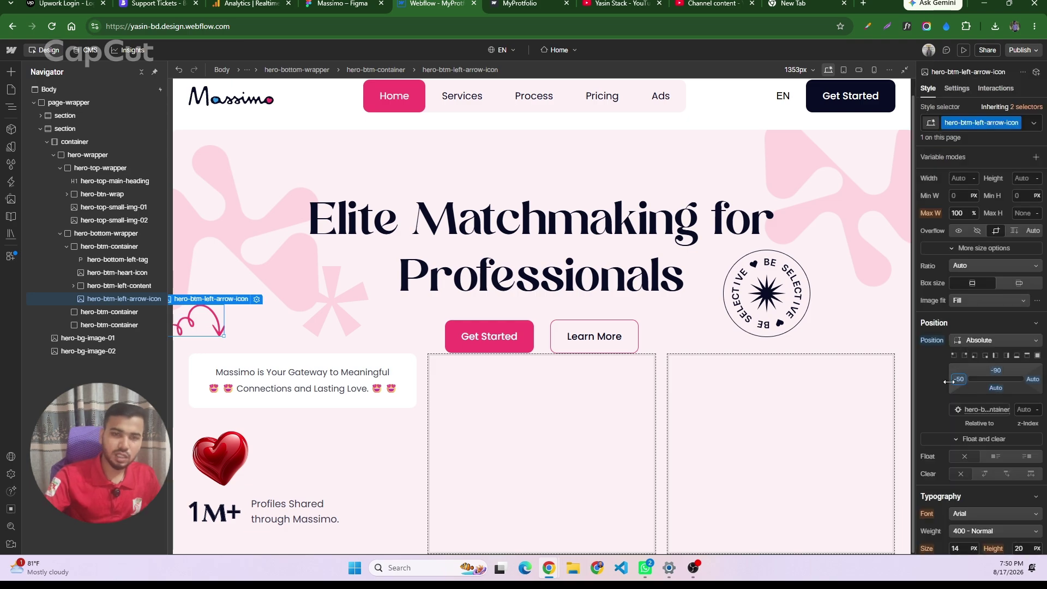
- Check the curly arrow's dimensions in Figma and set hero-btm-left-arrow-icon's maximum width to 84 px in Webflow
key("ctrl+shift+Tab")
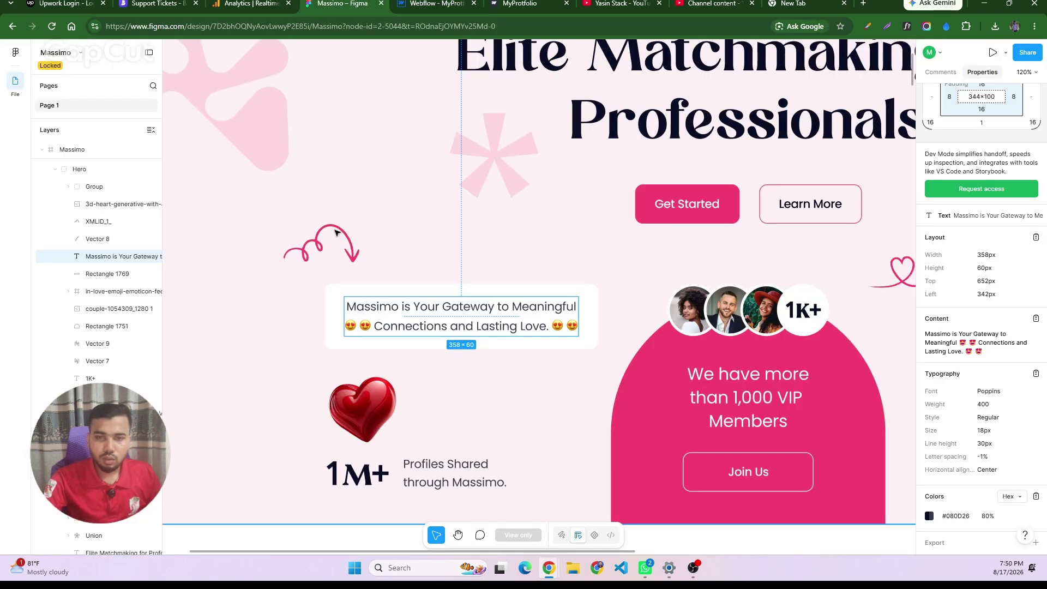
left_click(335, 225)
left_click(335, 225)
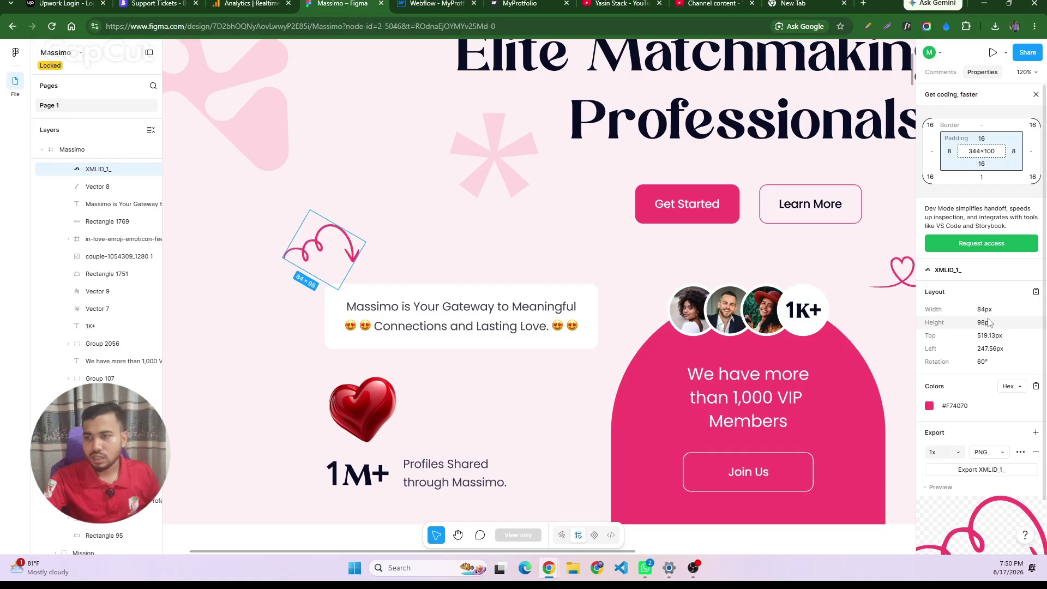
key("ctrl+Tab")
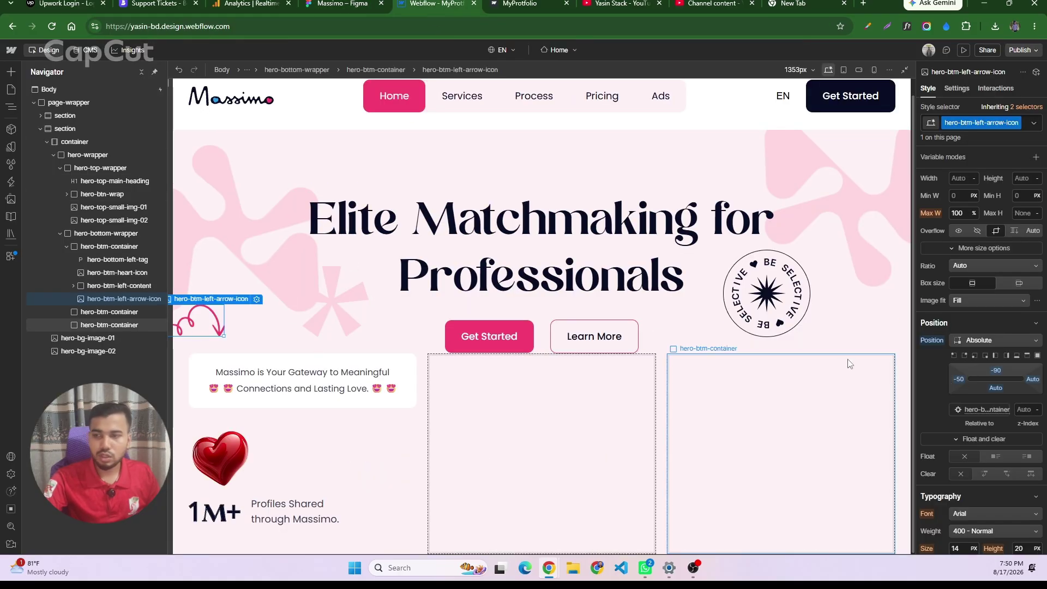
scroll(953, 382, "up", 3)
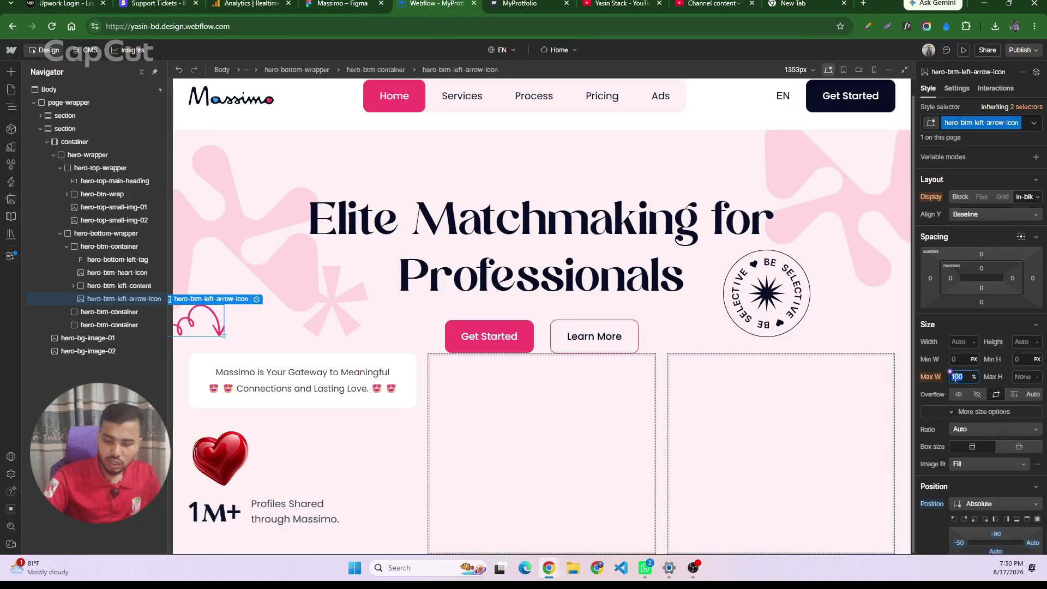
key("Return")
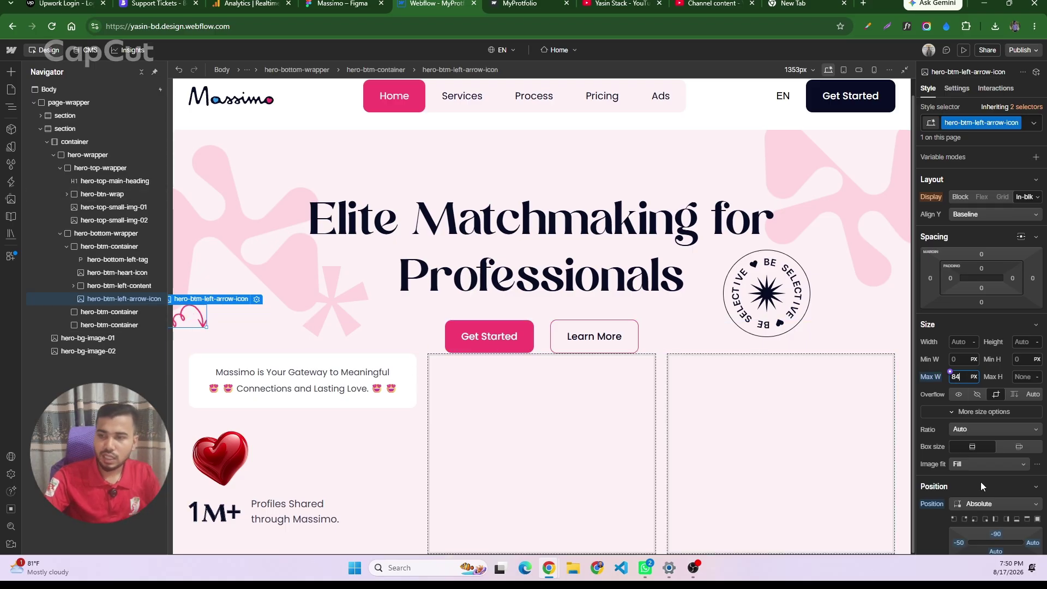
- Set hero-btm-left-arrow-icon's left offset to -30 px
scroll(981, 428, "down", 3)
left_click(960, 379)
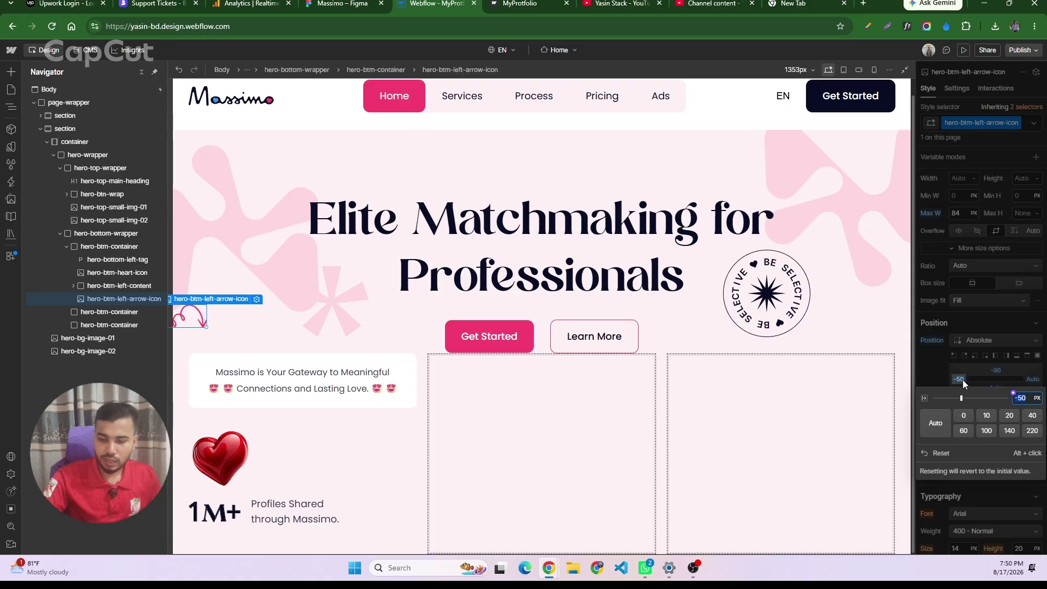
type("-30")
key("Return")
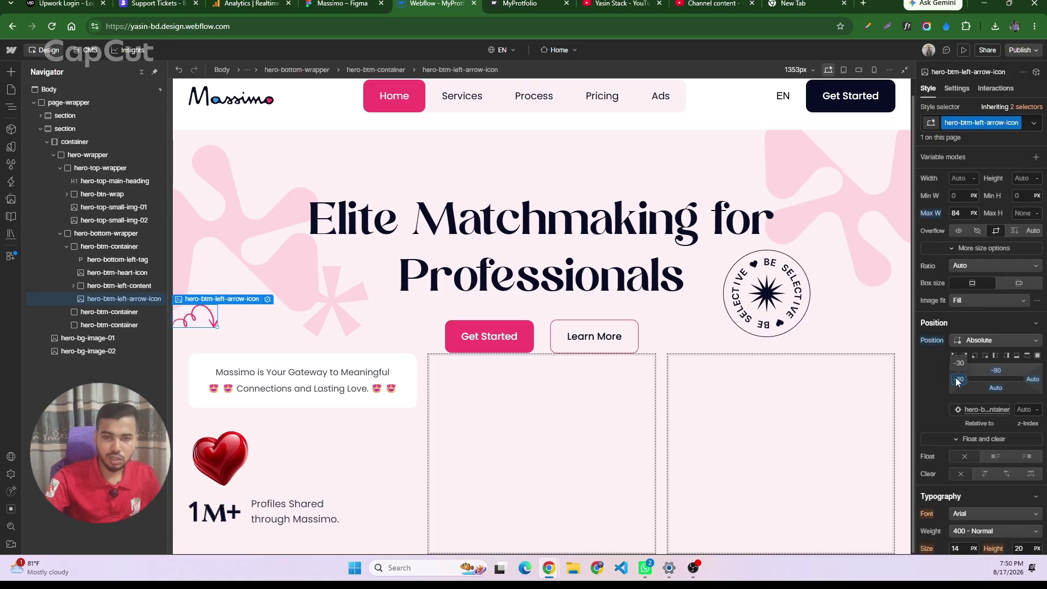
- Set hero-btm-left-arrow-icon's top offset to -70 px and publish the site to the staging domain
left_click(996, 371)
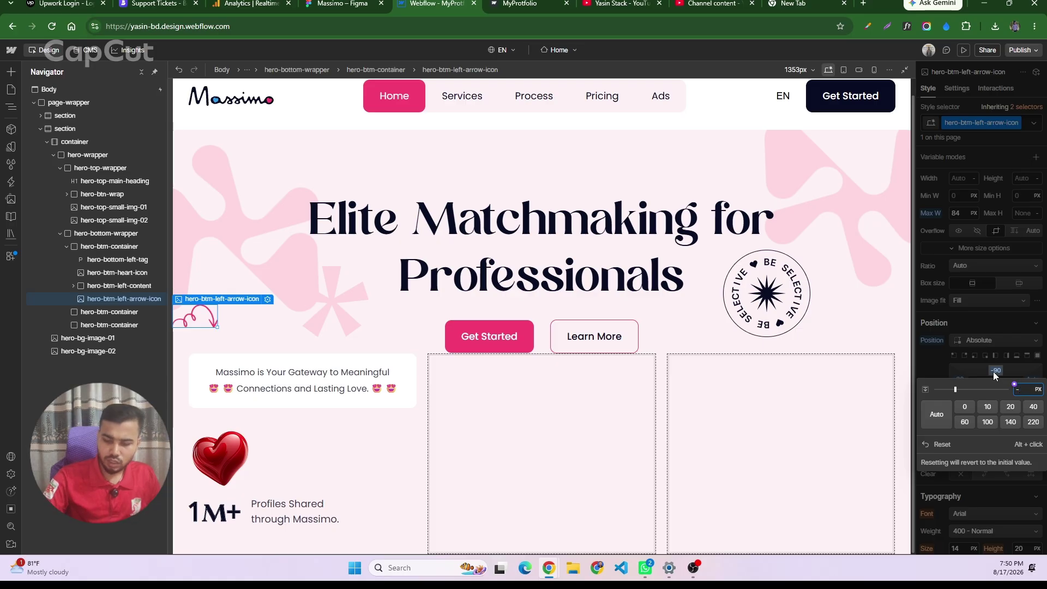
key("Return")
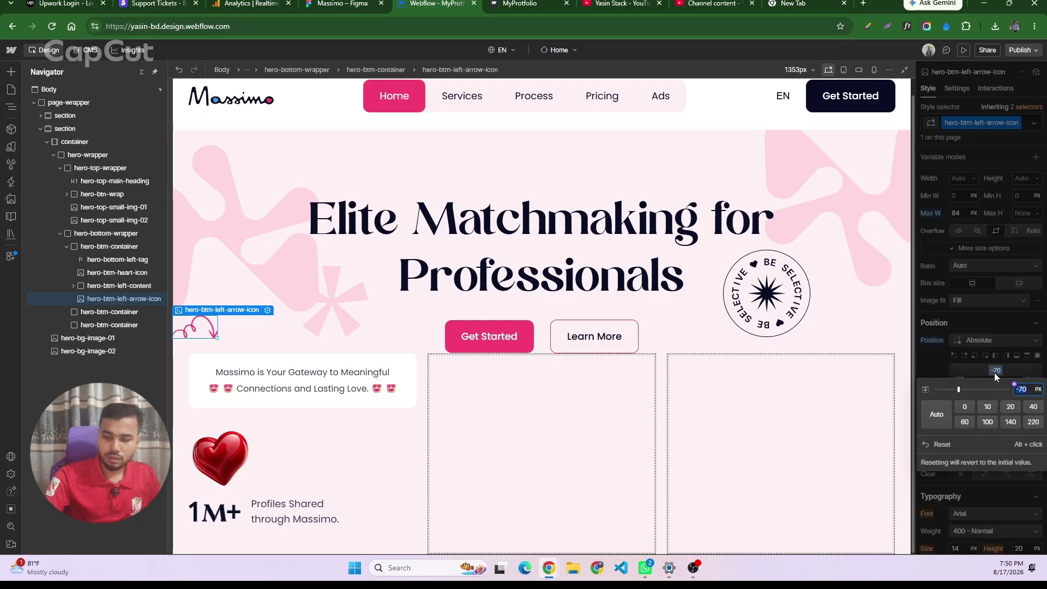
left_click(1020, 49)
left_click(963, 219)
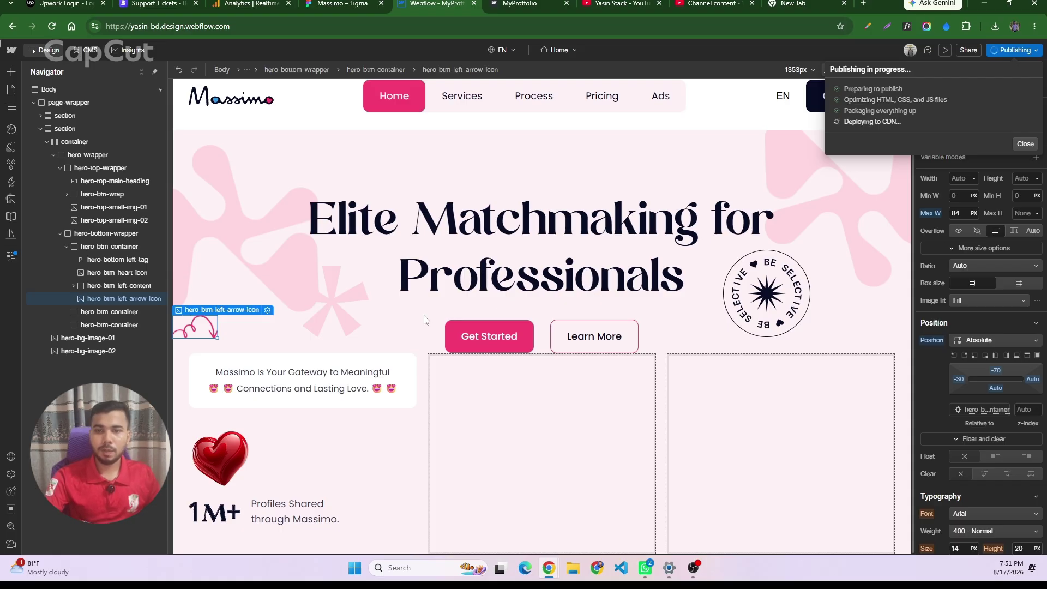
- Compare the published hero's left column with the full Figma hero, placing the live-site tab directly beside the Figma tab
left_click(518, 3)
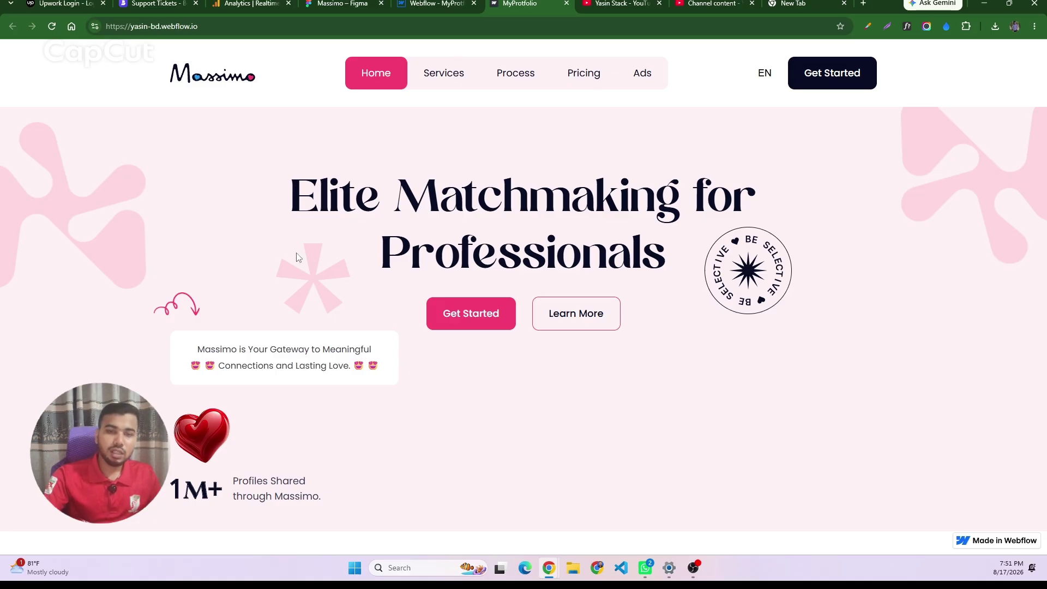
left_click(342, 4)
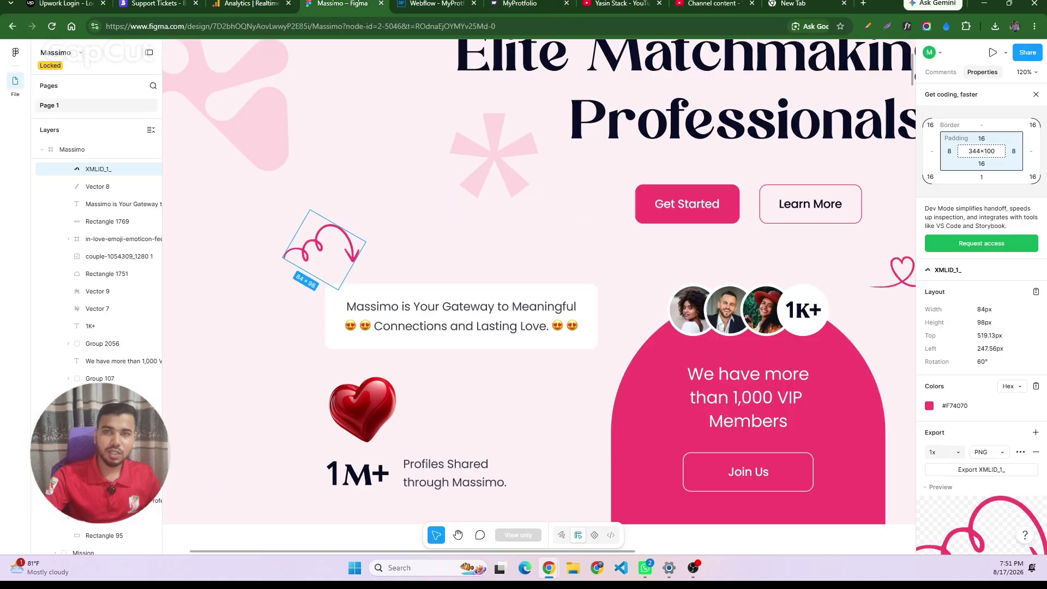
scroll(560, 355, "down", 1)
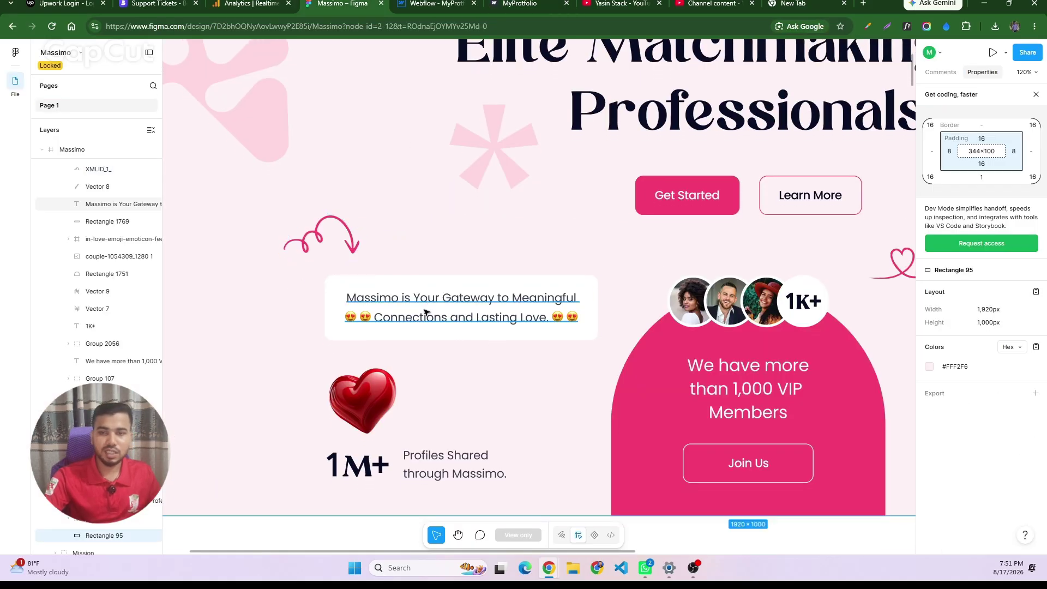
scroll(431, 327, "down", 2)
scroll(435, 363, "down", 5)
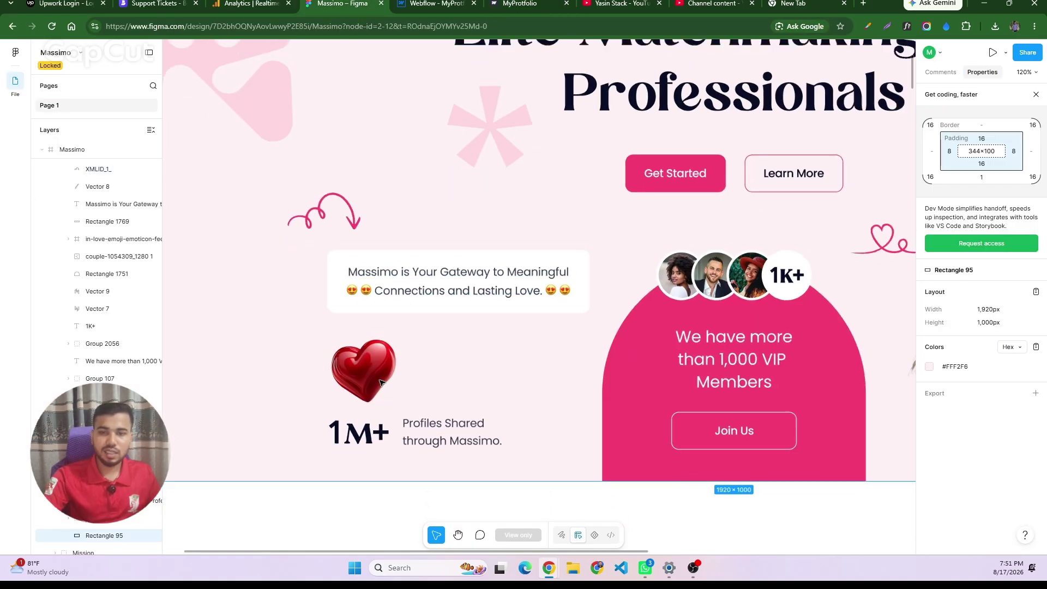
scroll(380, 383, "down", 1)
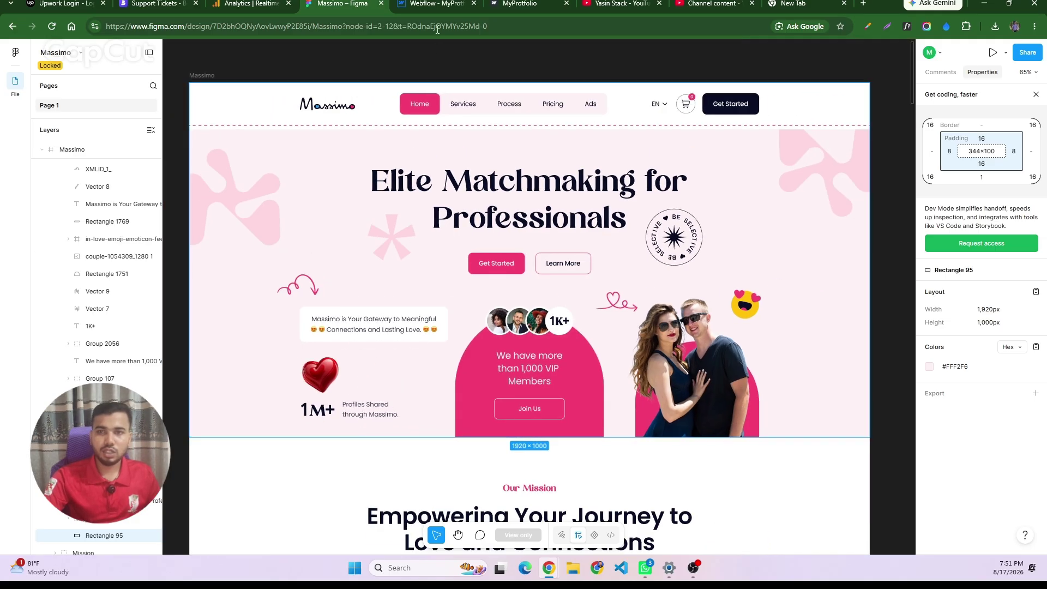
left_click_drag(525, 4, 430, 2)
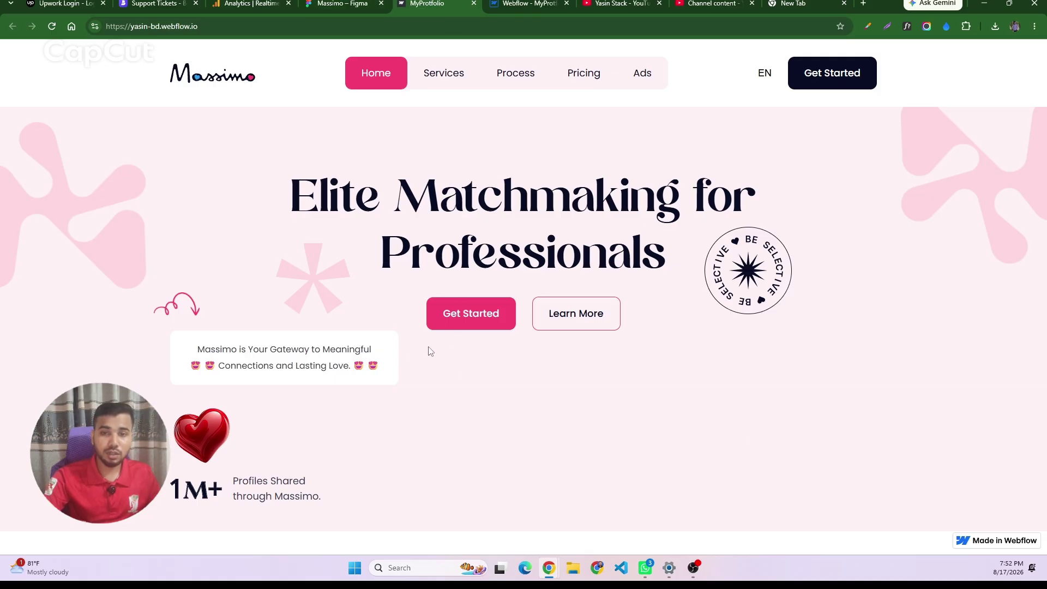
left_click(326, 3)
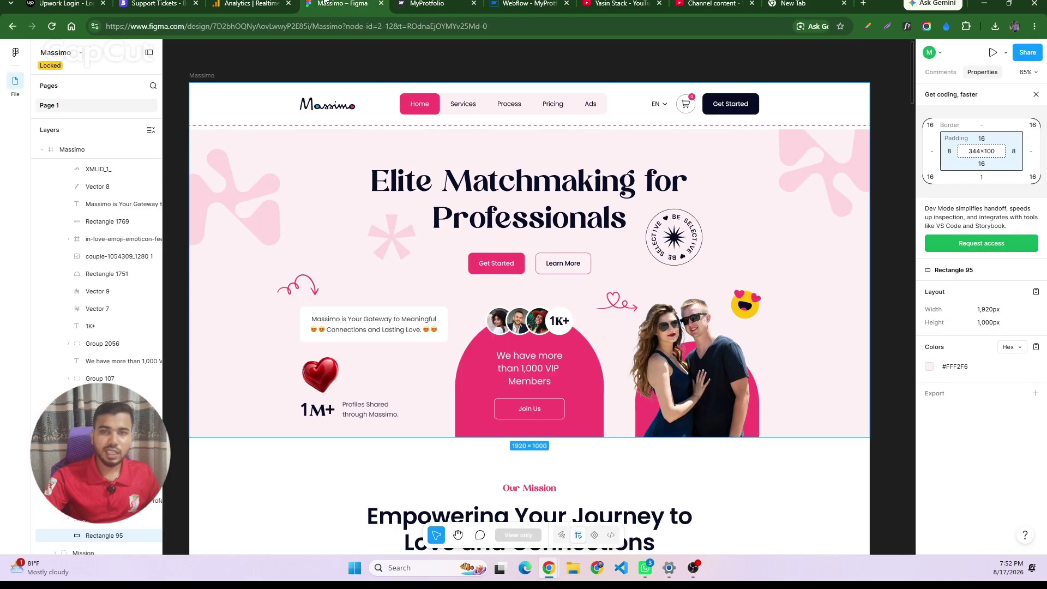
- Inspect the 1K+ avatar group and the couple photo in the Figma hero's lower part
left_click(445, 318)
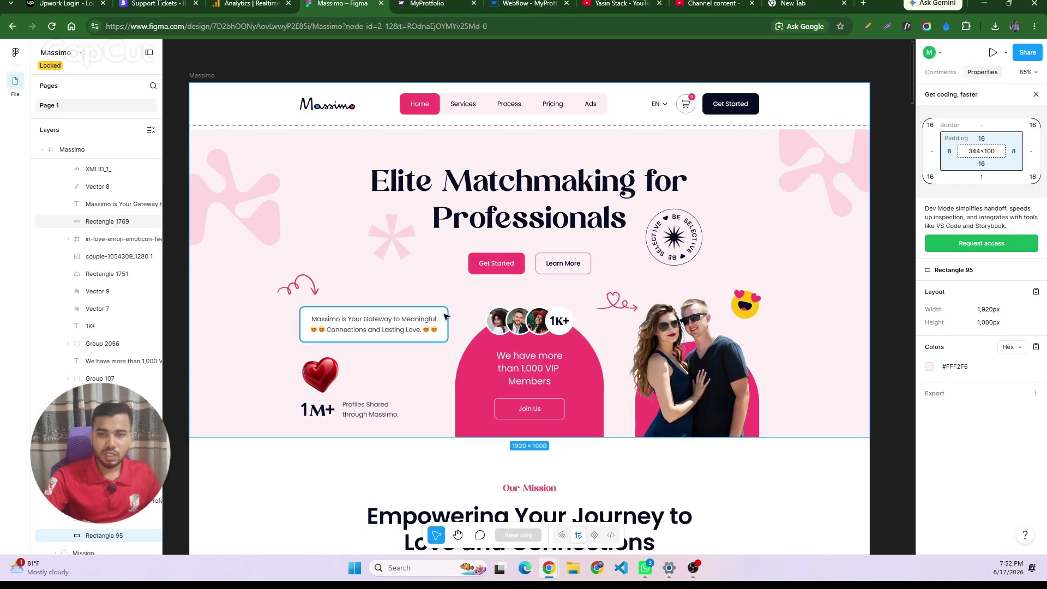
left_click(531, 326)
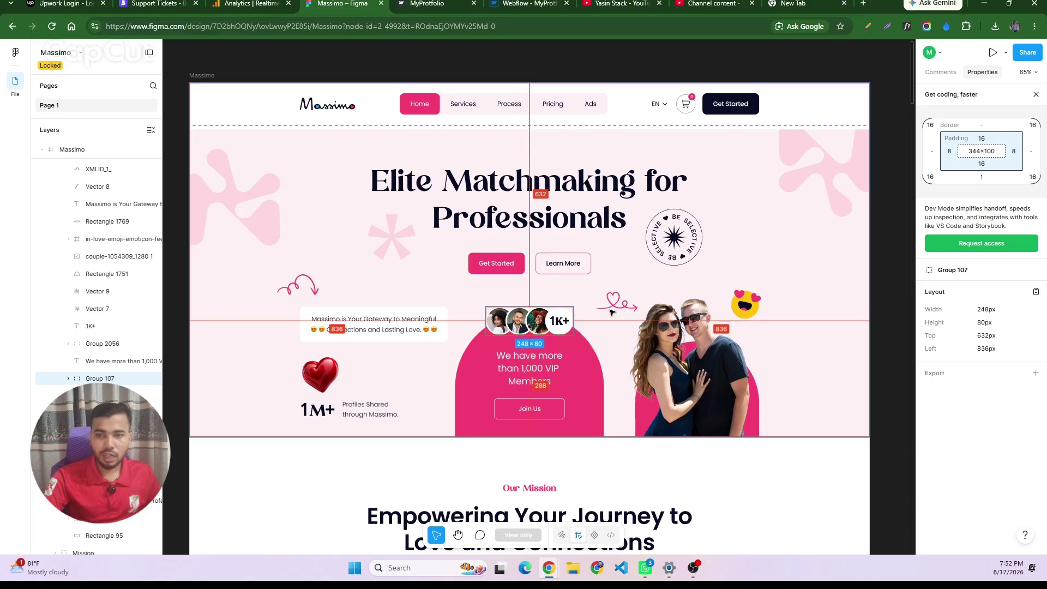
left_click(628, 309)
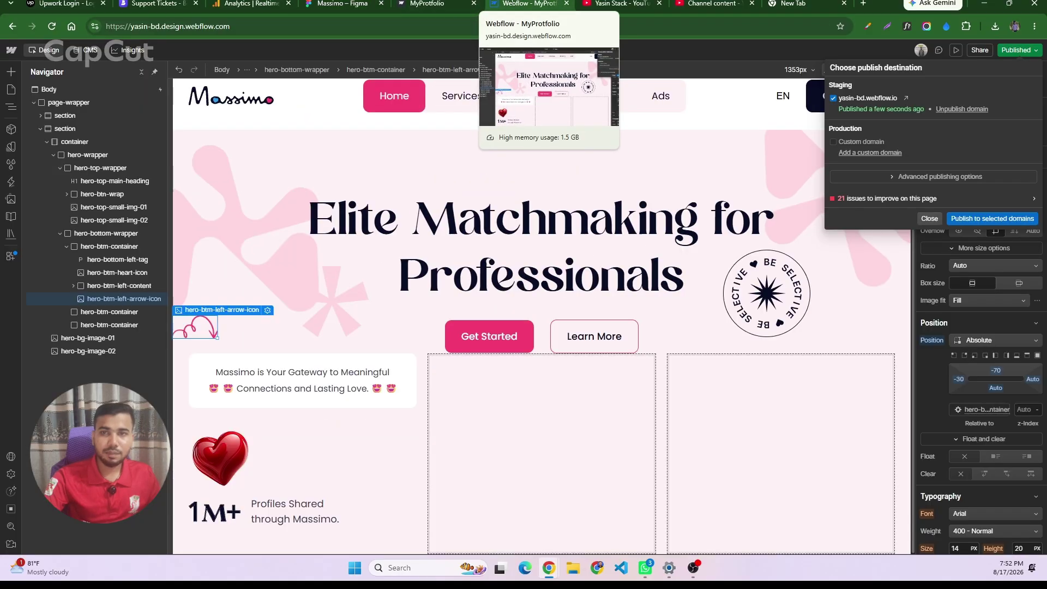
- Return to Webflow and set hero-bottom-wrapper's top margin to 60 px
left_click(520, 4)
left_click(494, 428)
left_click(423, 382)
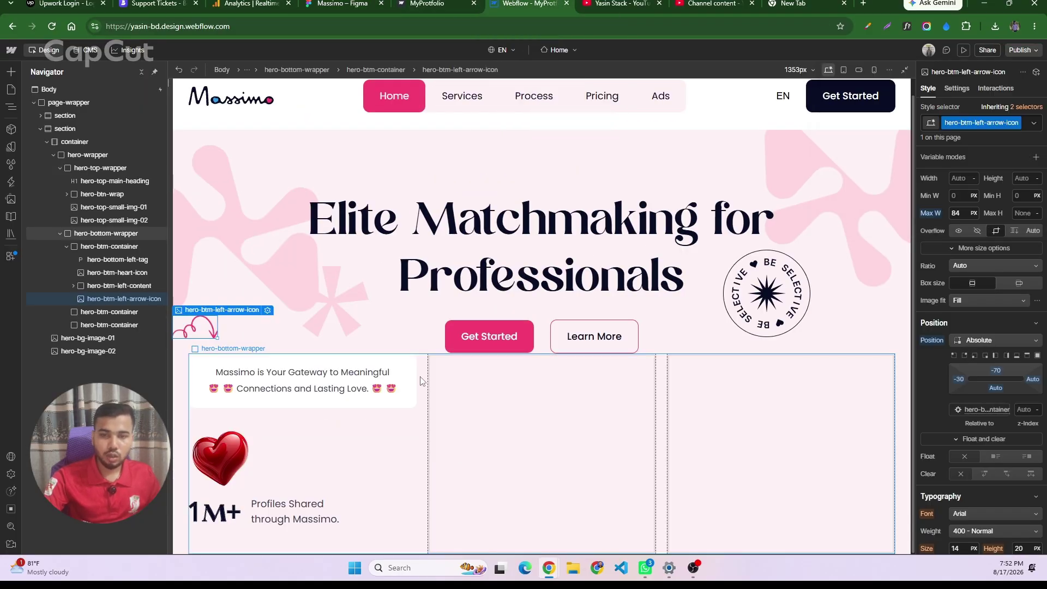
scroll(982, 382, "up", 3)
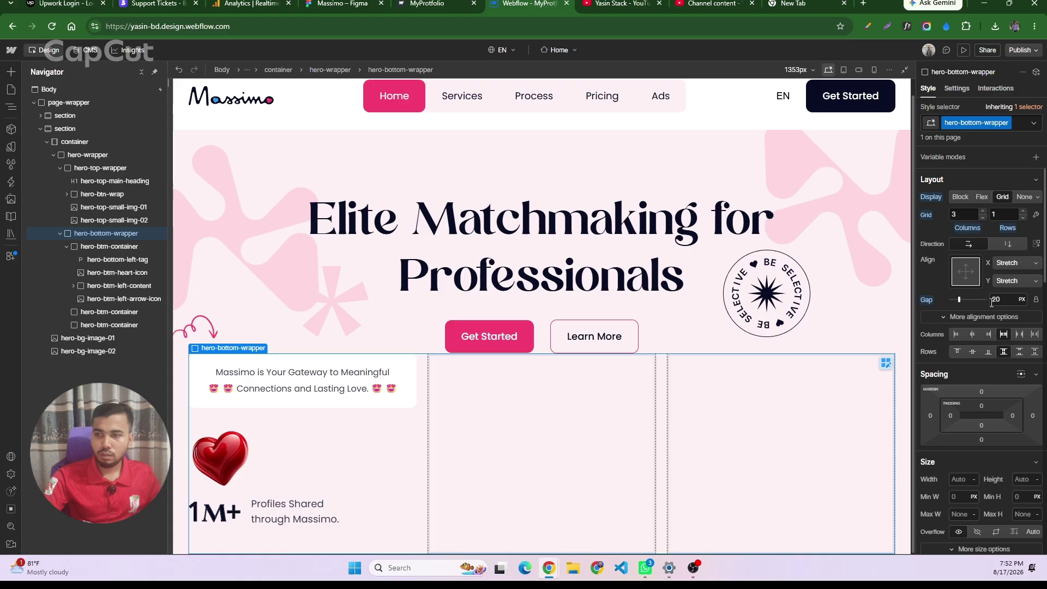
left_click(982, 392)
type("60")
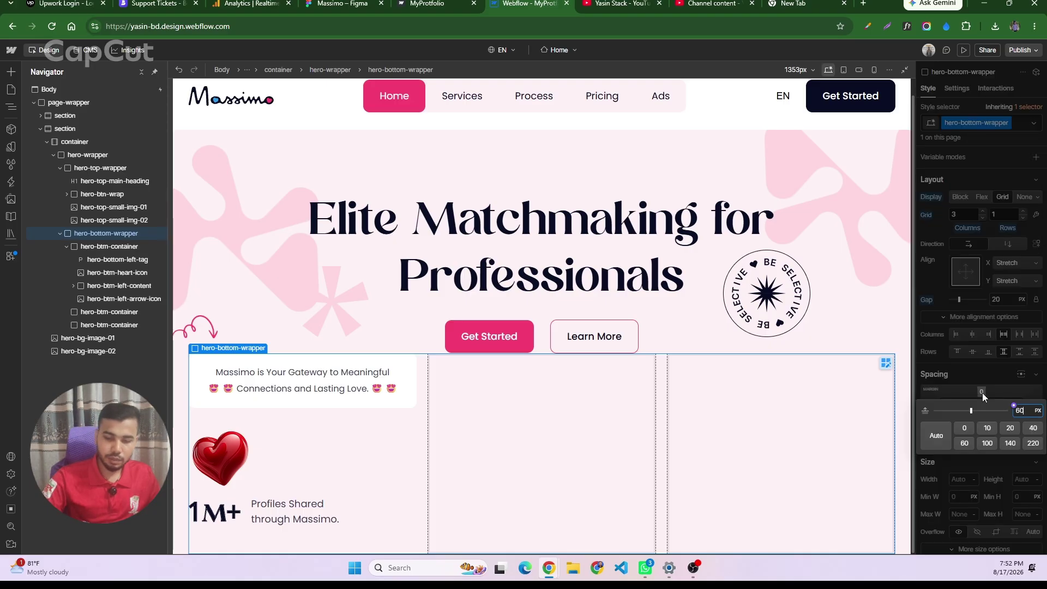
key("Return")
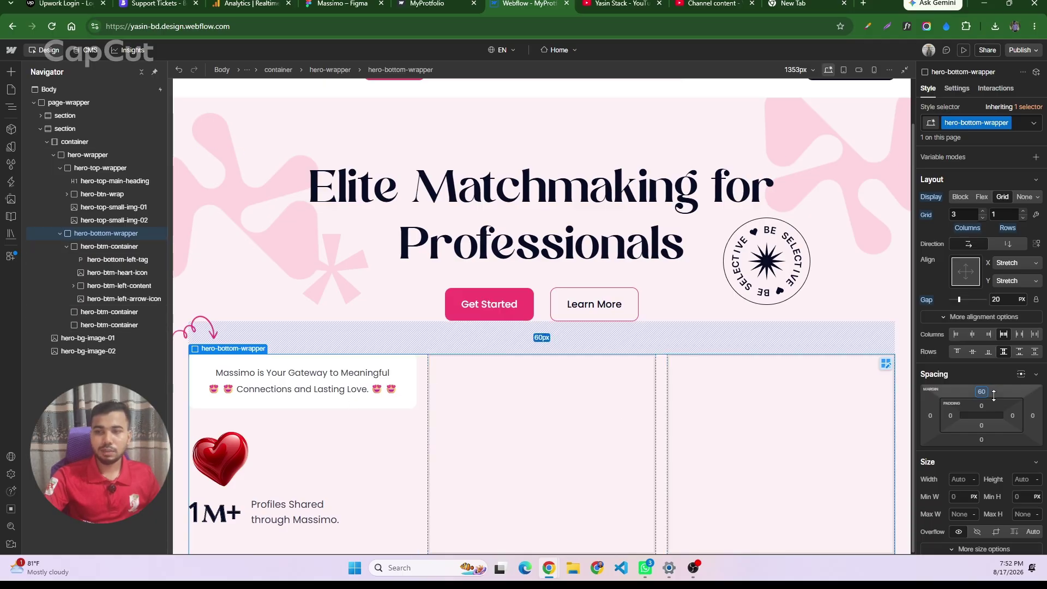
- Glance at the Figma hero and publish the updated Webflow site to the staging domain
key("ctrl+4")
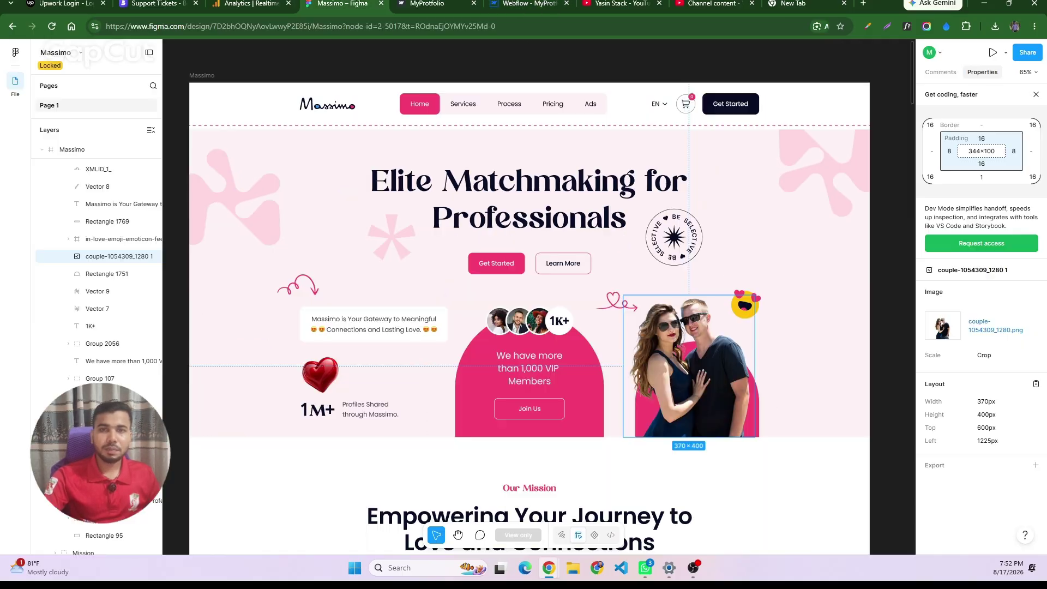
key("ctrl+6")
left_click(1007, 54)
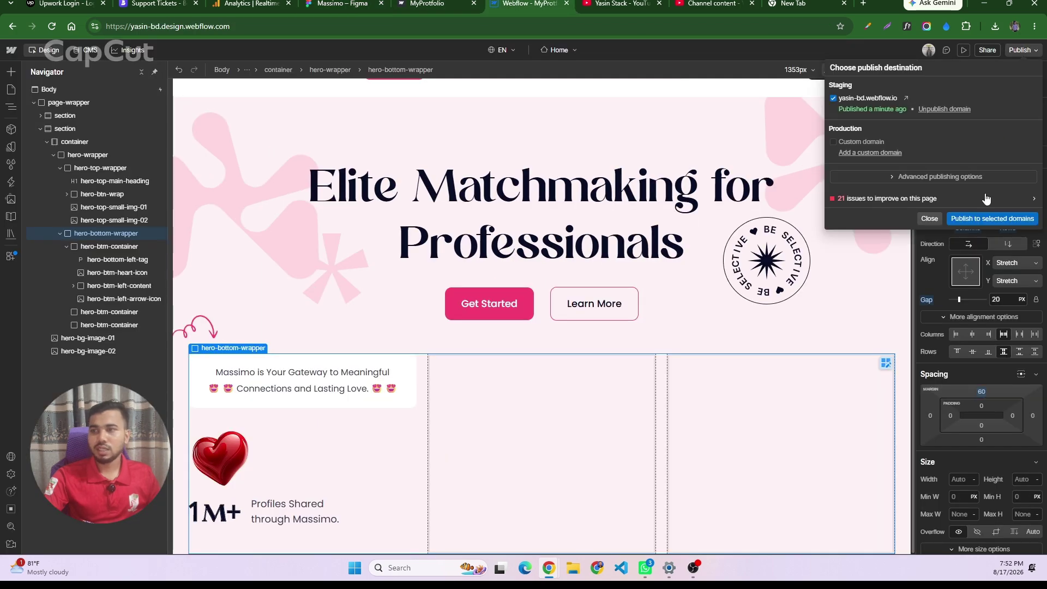
left_click(975, 219)
- Compare the republished page's spacing between the hero buttons and the left column with the Figma design
key("ctrl+4")
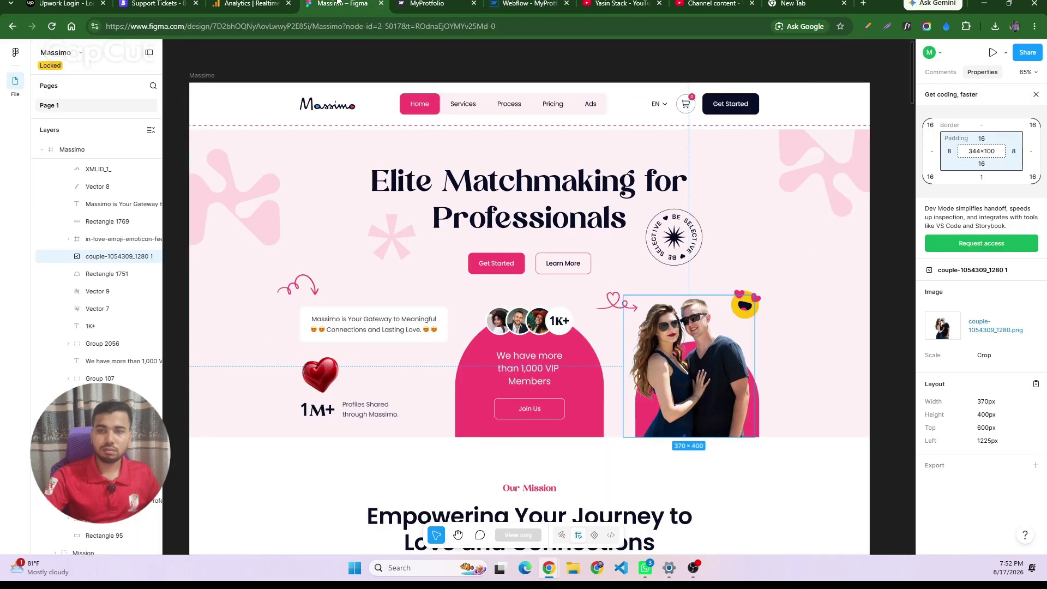
key("ctrl+5")
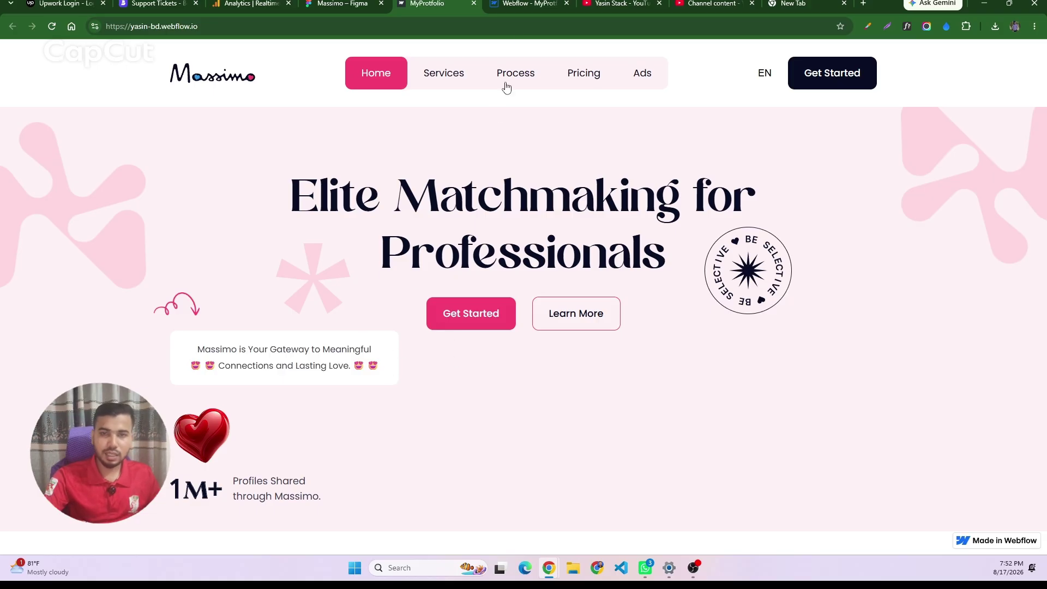
left_click(521, 4)
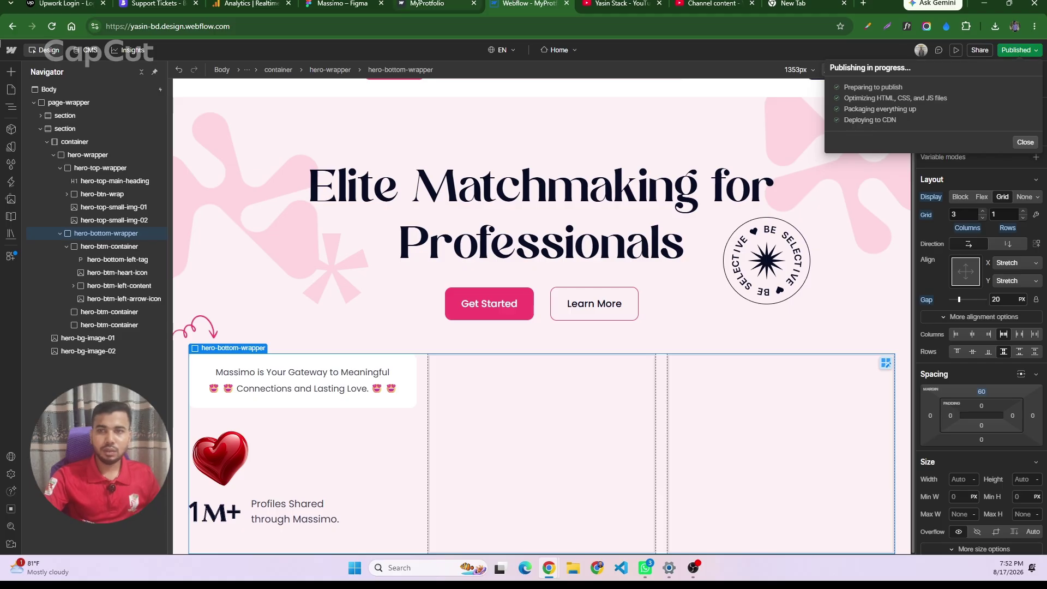
left_click(419, 5)
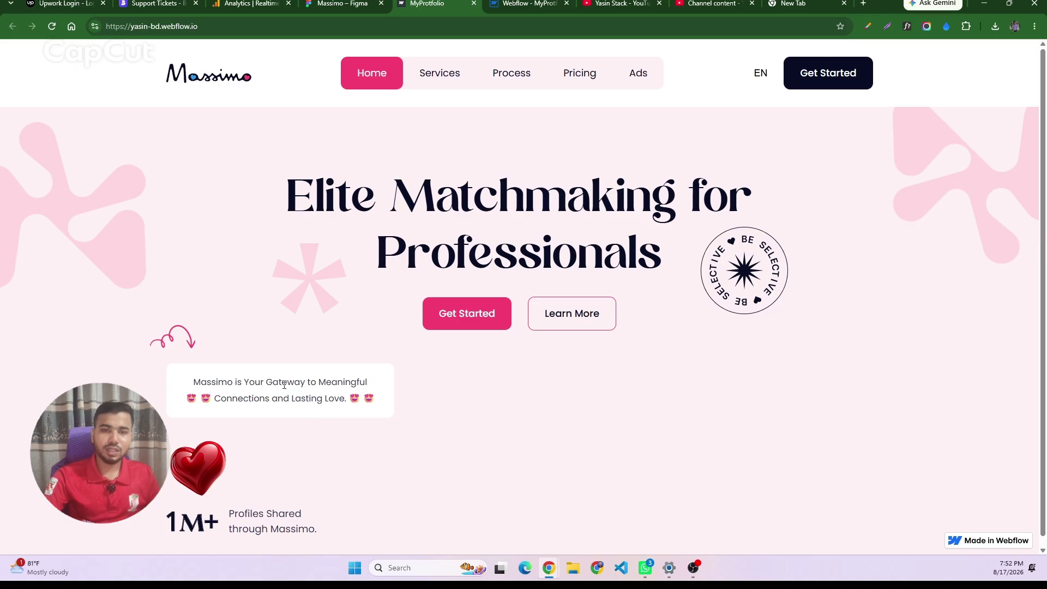
left_click(339, 4)
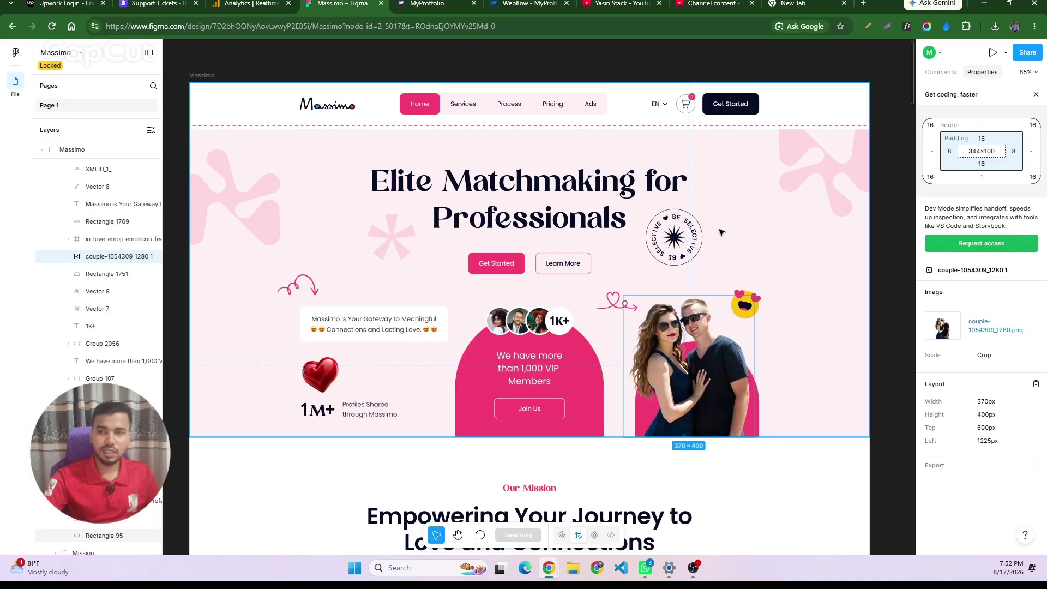
left_click(425, 4)
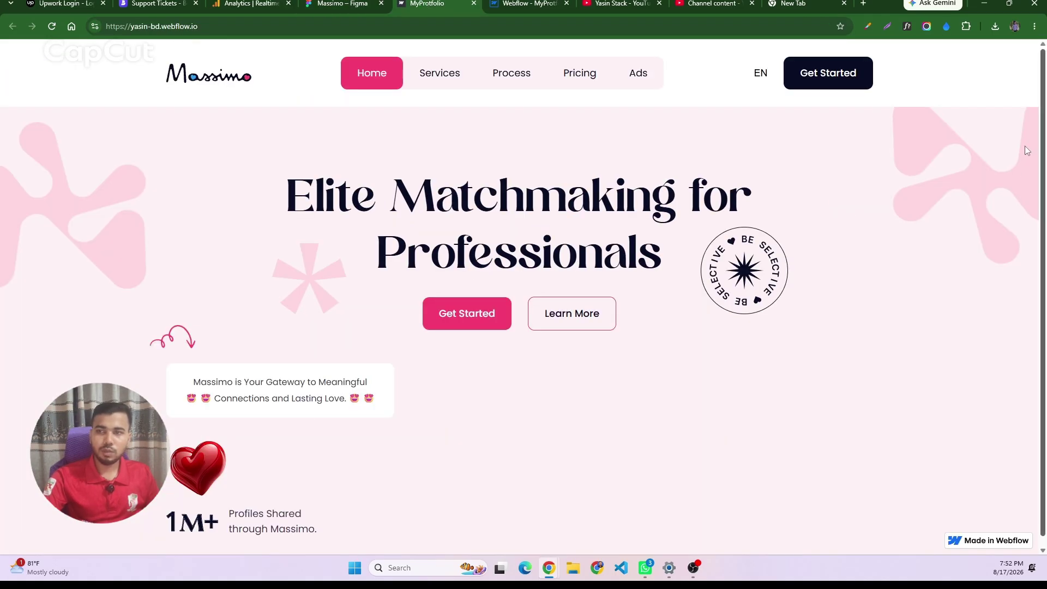
left_click(339, 4)
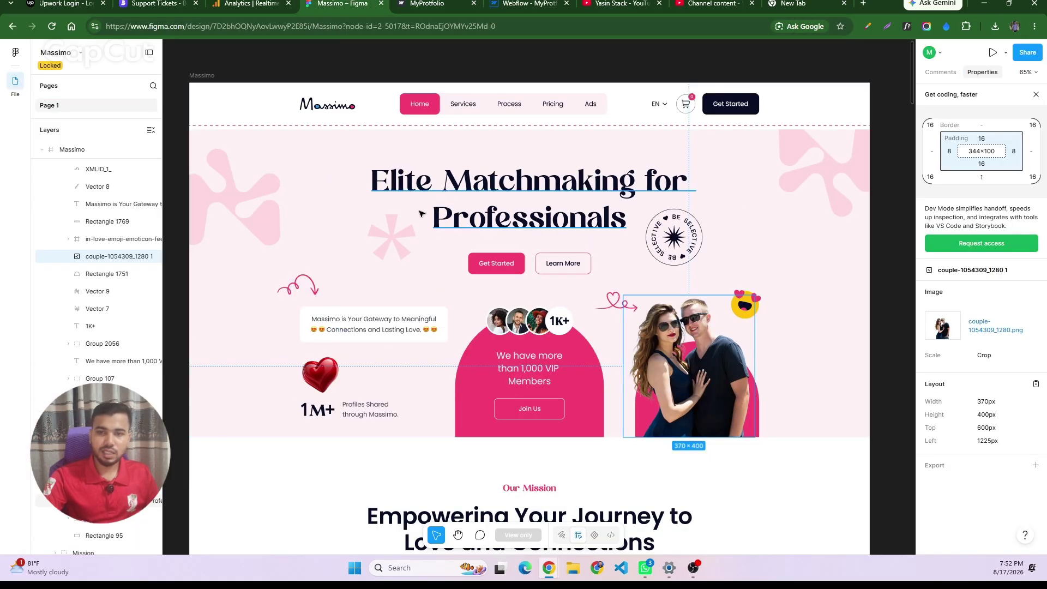
key("ctrl+Tab")
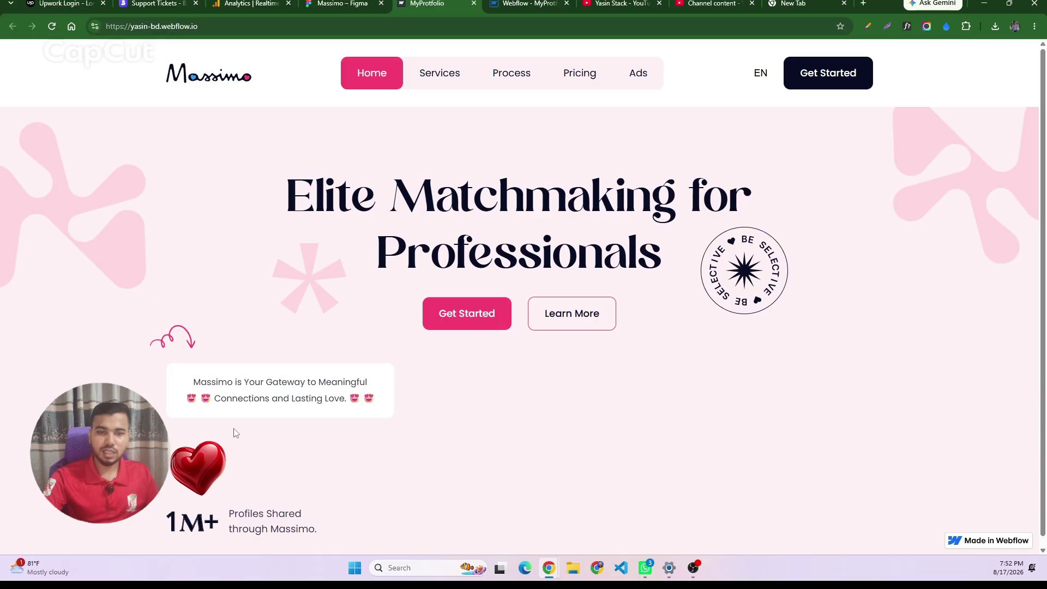